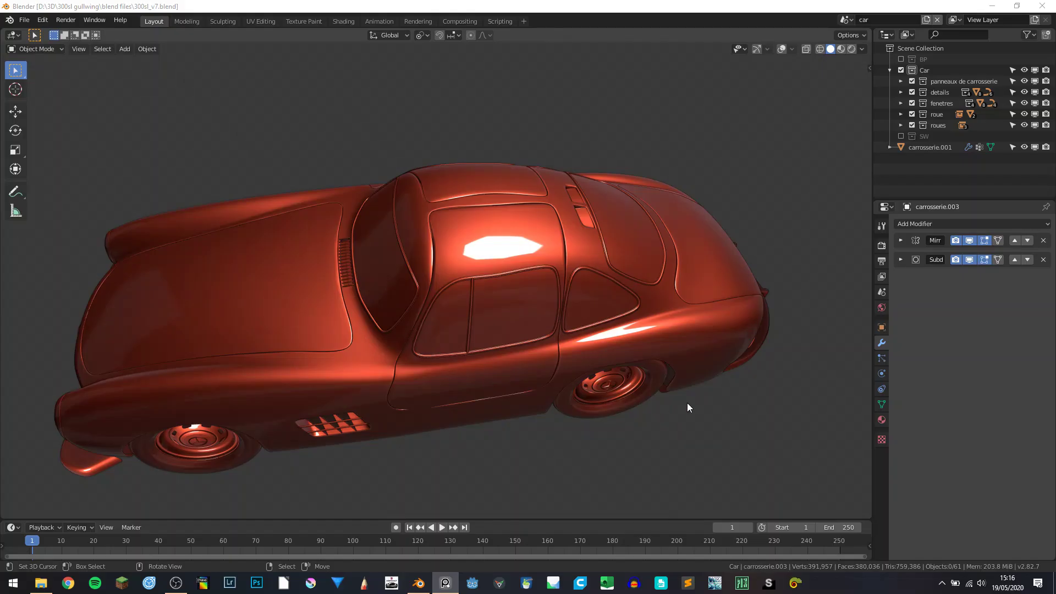
# Step: Select the car body shell and examine the car from the side and the rear
pyautogui.moveTo(687, 402); pyautogui.dragTo(602, 354, button='middle')
pyautogui.scroll(-5, 595, 365)
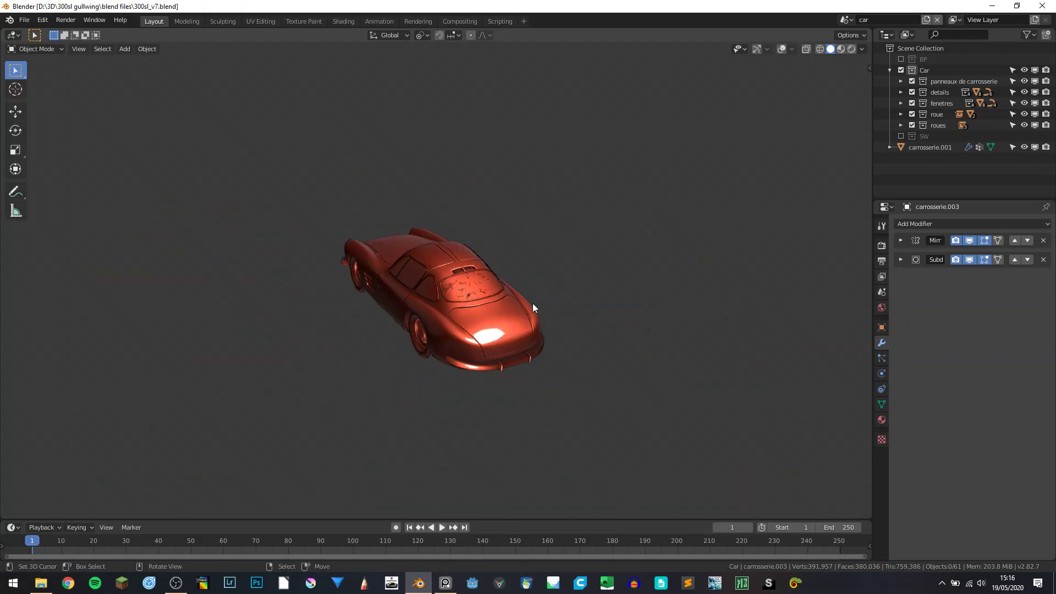
pyautogui.moveTo(532, 303); pyautogui.dragTo(463, 283, button='middle')
pyautogui.click(474, 328)
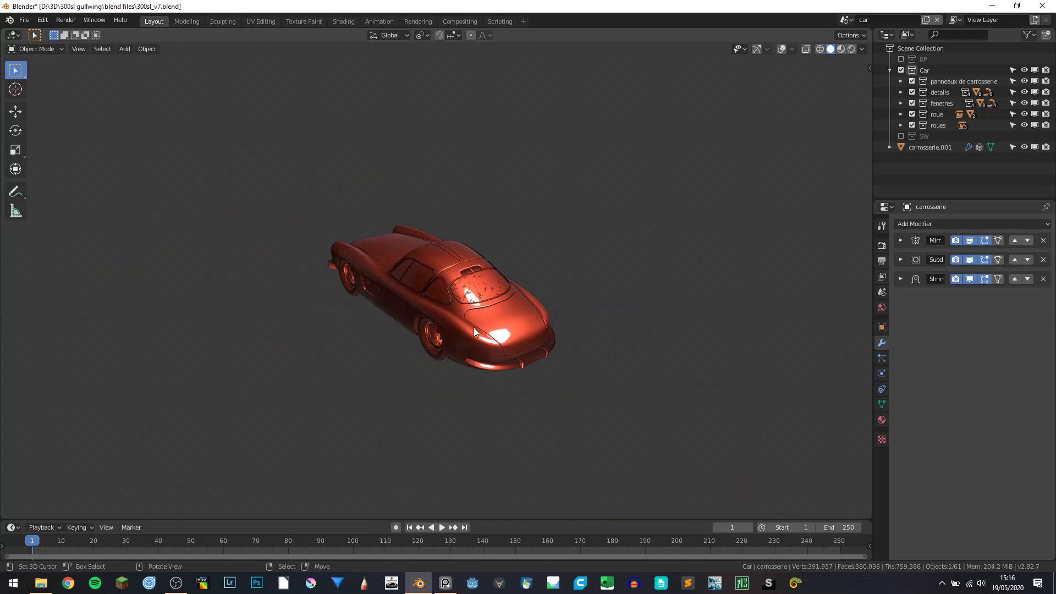
pyautogui.press('KP_3')
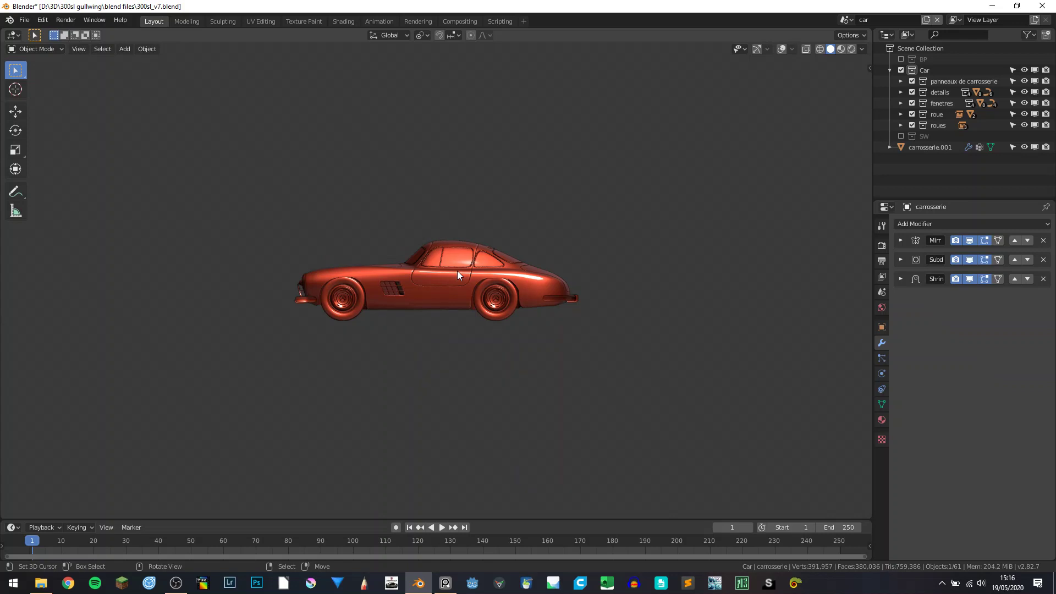
pyautogui.press('ctrl+KP_1')
pyautogui.scroll(5, 422, 282)
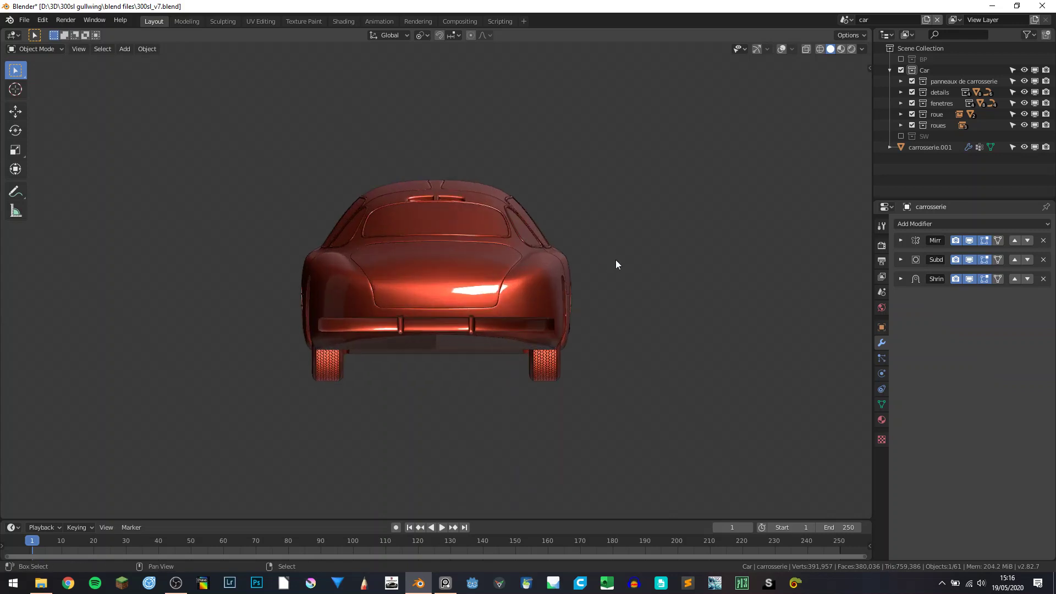
pyautogui.keyDown('shift'); pyautogui.moveTo(616, 259); pyautogui.dragTo(417, 299, button='middle'); pyautogui.keyUp('shift')
pyautogui.scroll(1, 407, 311)
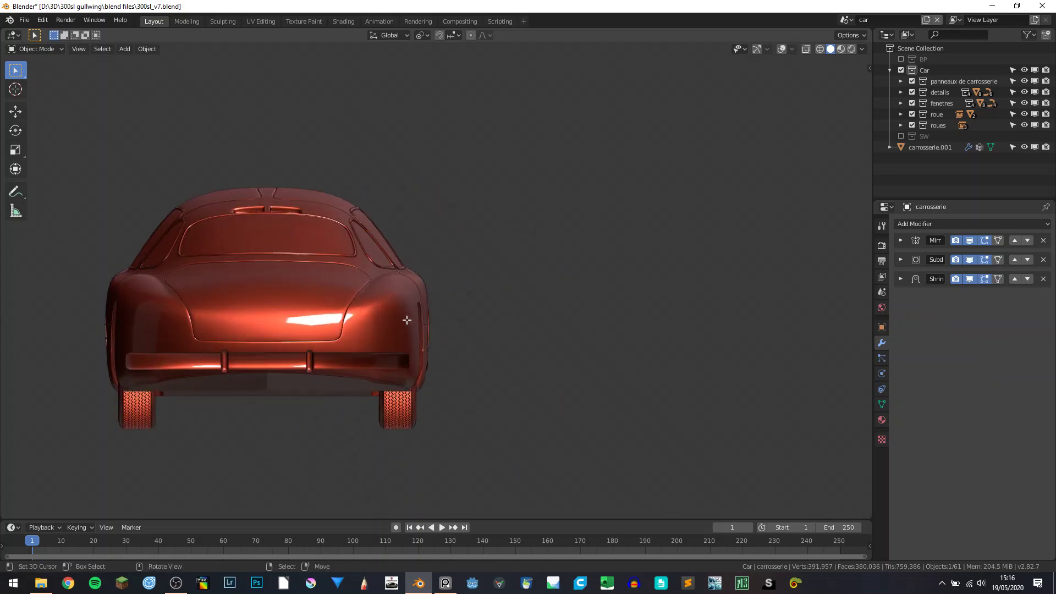
pyautogui.press('Tab')
pyautogui.scroll(1, 390, 325)
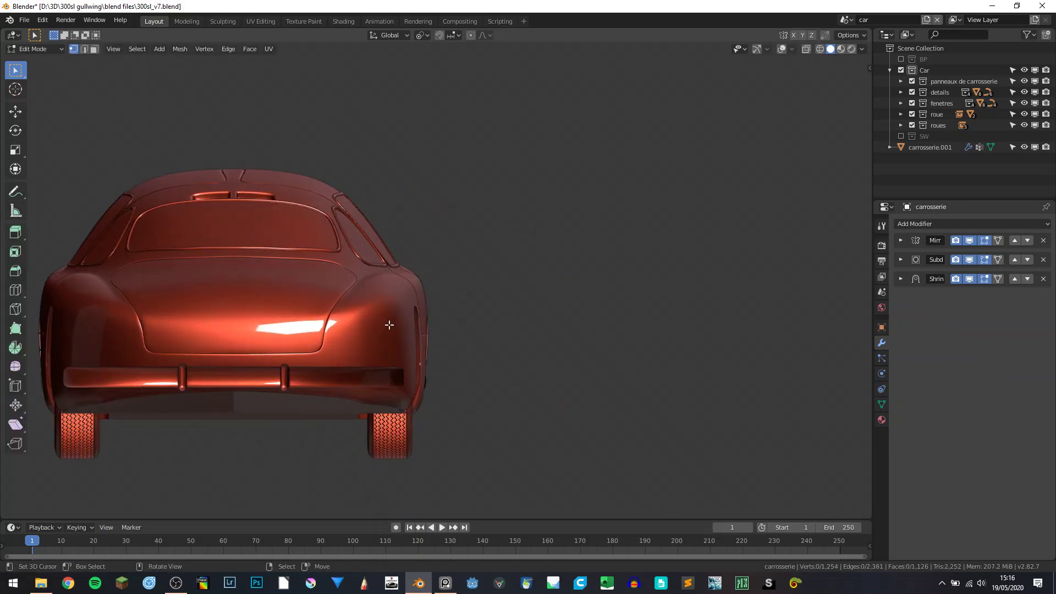
# Step: Turn on the viewport overlays and enable the BP blueprint collection in the view layer
pyautogui.click(781, 49)
pyautogui.click(901, 59)
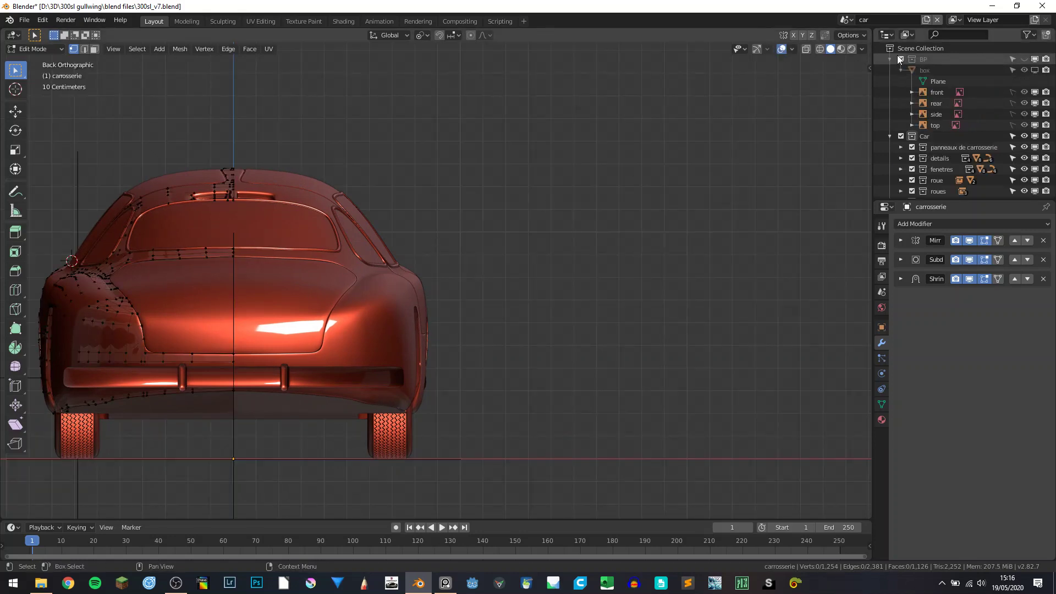
pyautogui.keyDown('shift'); pyautogui.moveTo(483, 197); pyautogui.dragTo(677, 165, button='middle'); pyautogui.keyUp('shift')
pyautogui.press('Tab')
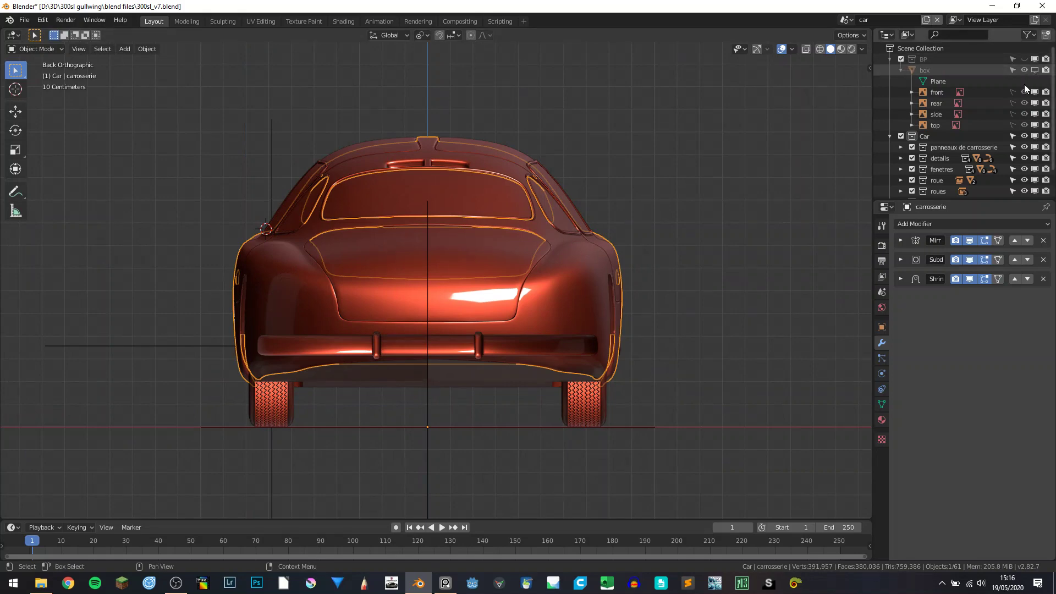
pyautogui.click(1033, 70)
pyautogui.click(1033, 70)
pyautogui.moveTo(568, 197); pyautogui.dragTo(685, 239, button='middle')
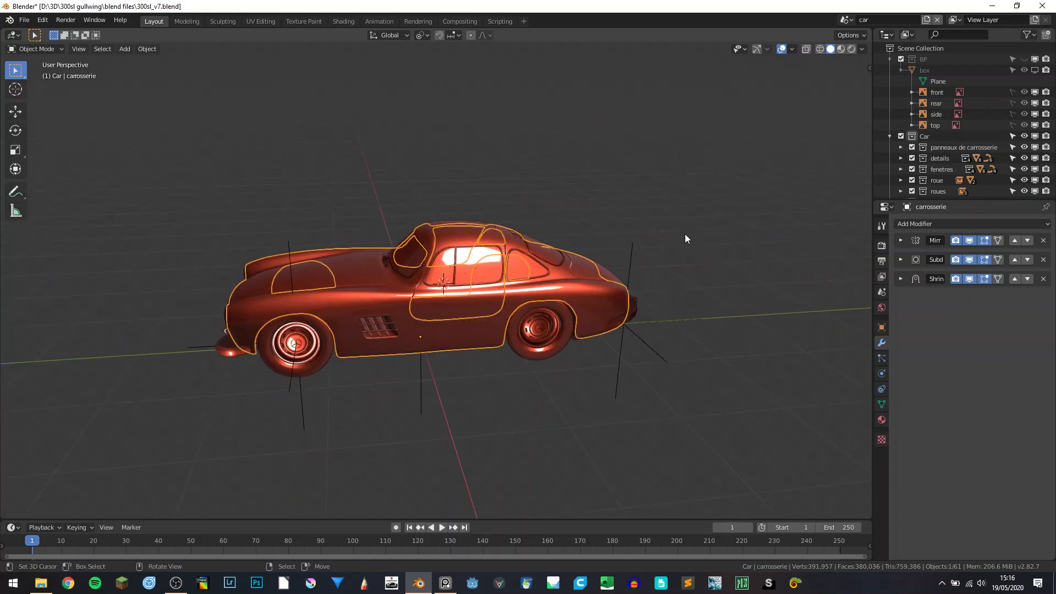
pyautogui.press('KP_1')
pyautogui.press('KP_3')
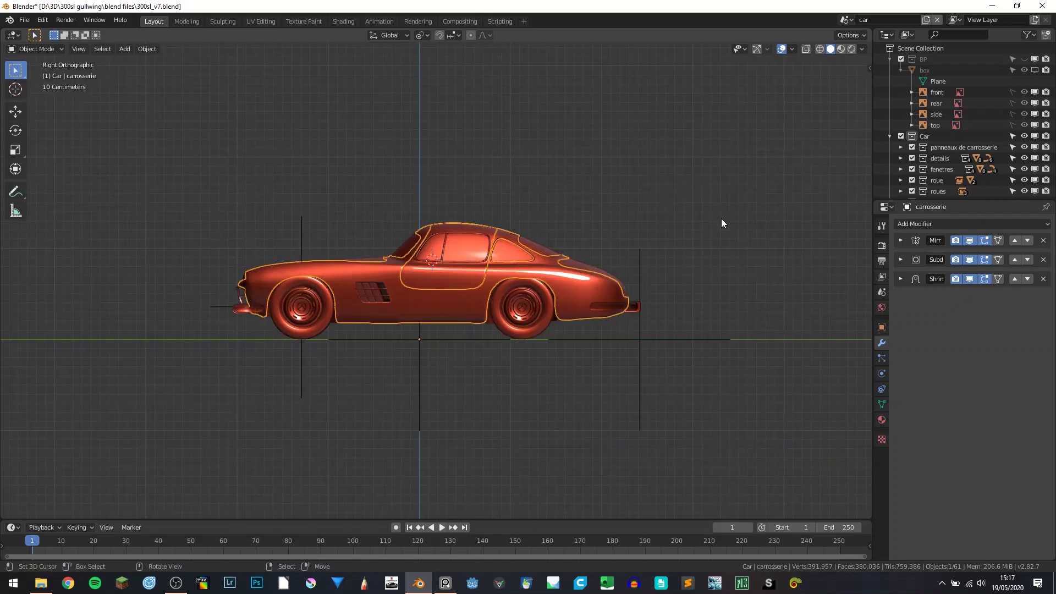
pyautogui.click(901, 59)
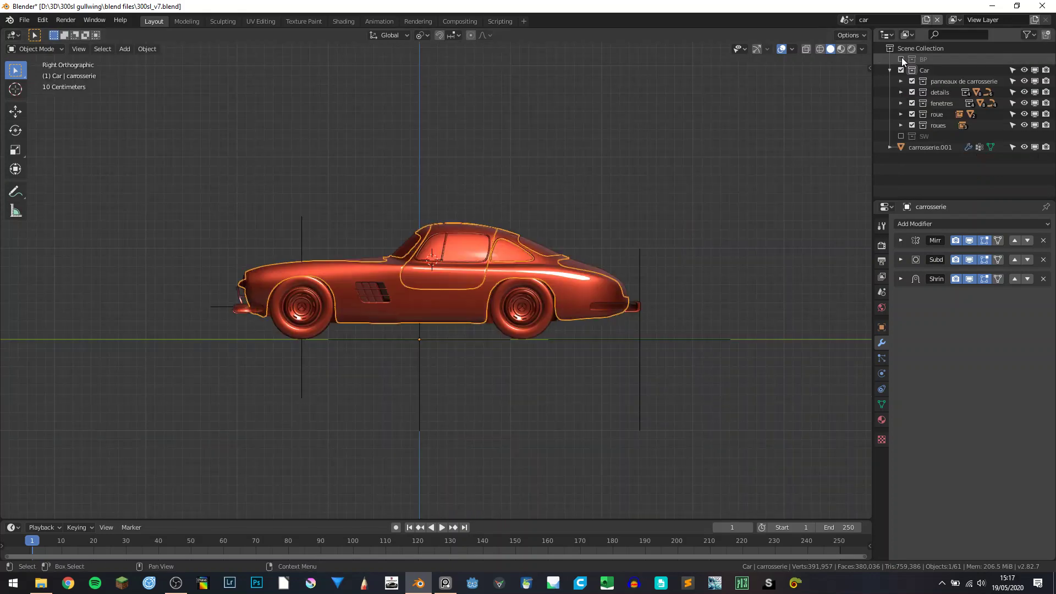
pyautogui.click(901, 59)
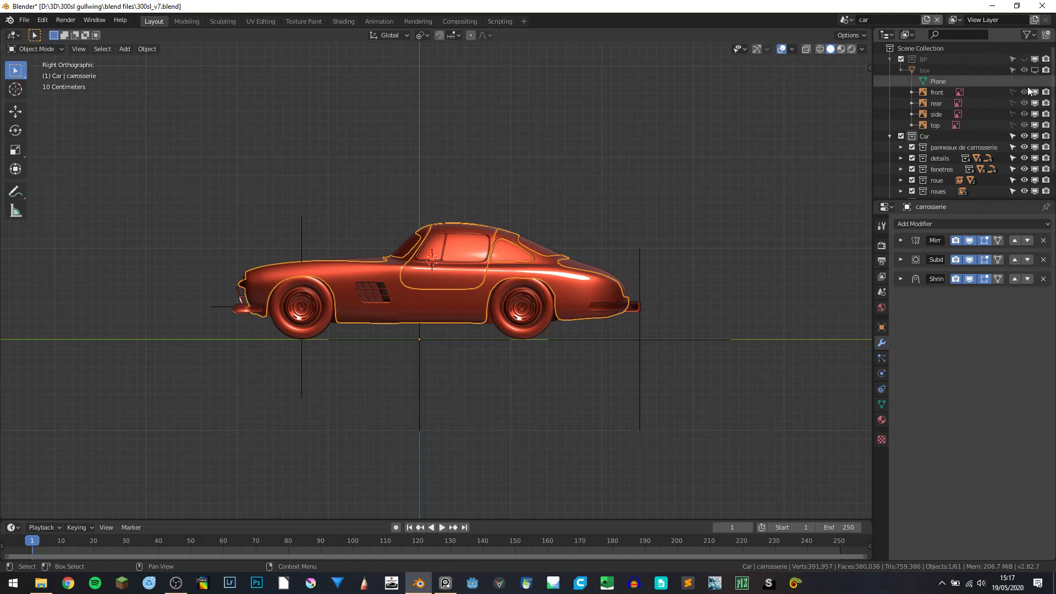
pyautogui.moveTo(1024, 92); pyautogui.dragTo(1021, 108)
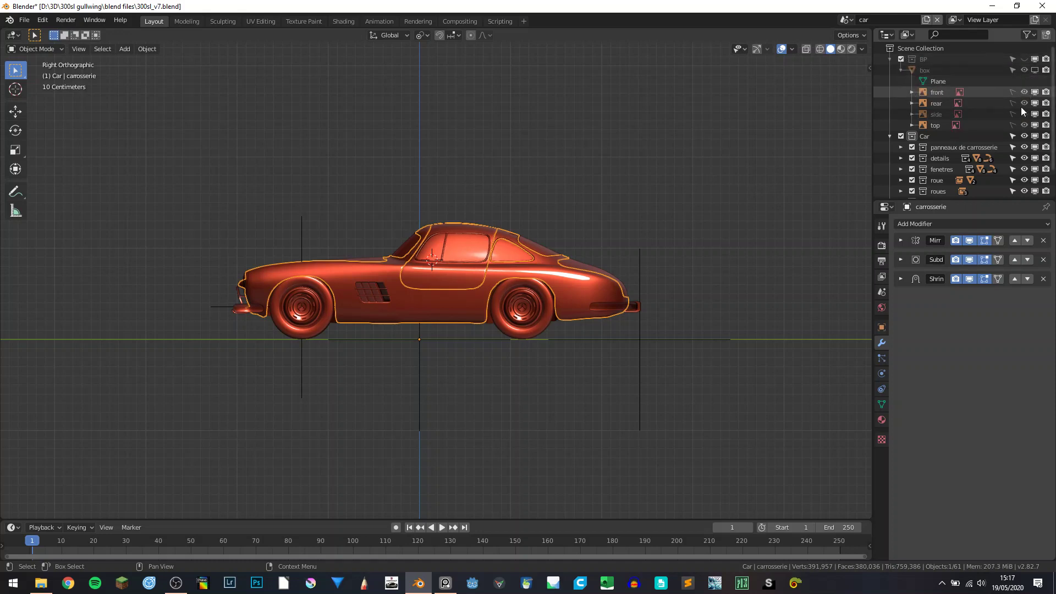
pyautogui.click(1024, 114)
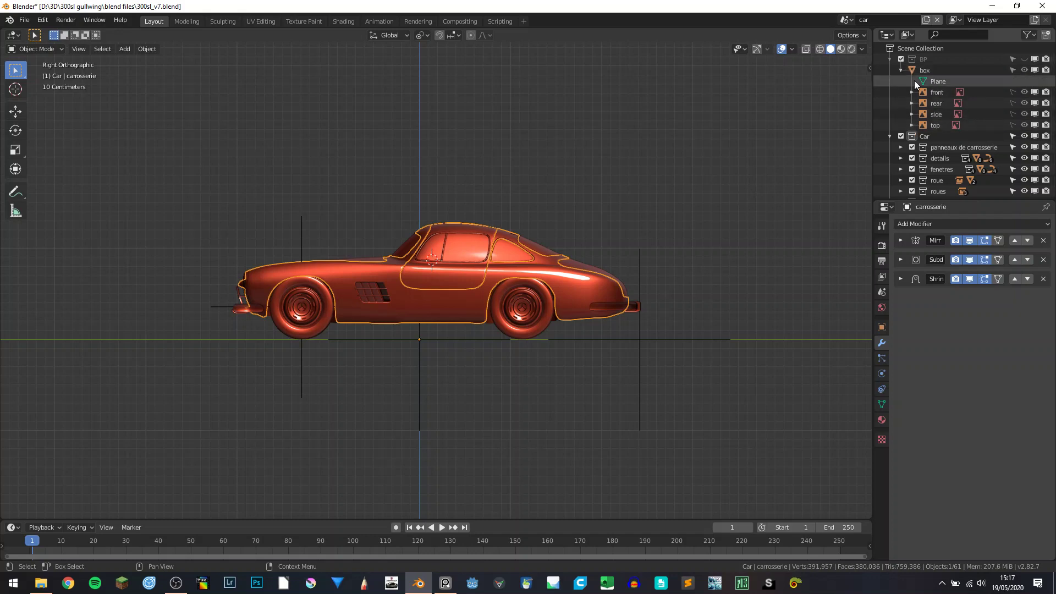
pyautogui.click(1035, 71)
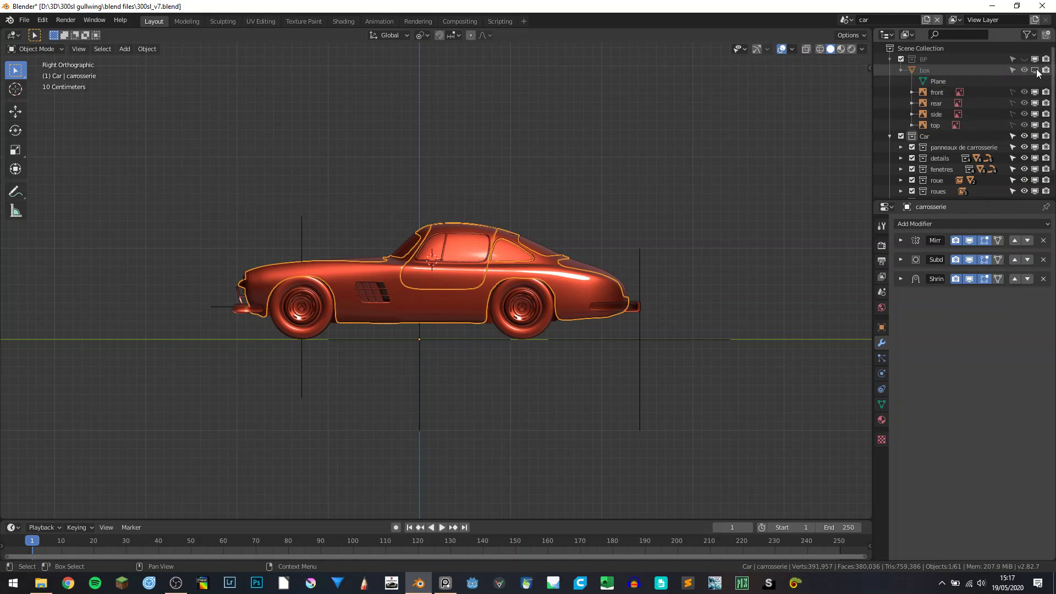
# Step: Make the BP blueprint collection visible in the viewport and save the file
pyautogui.click(1022, 59)
pyautogui.click(890, 59)
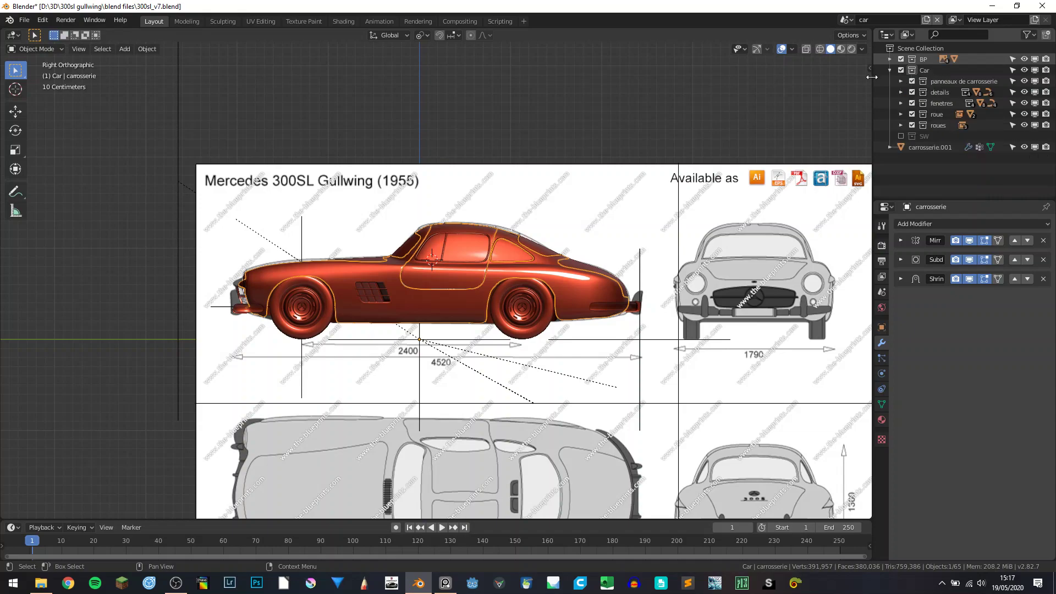
pyautogui.moveTo(770, 165); pyautogui.dragTo(564, 216, button='middle')
pyautogui.hotkey('ctrl', 's')
# Step: Deselect everything and display the car in wireframe from the rear, over the blueprint
pyautogui.moveTo(616, 256); pyautogui.dragTo(480, 270, button='middle')
pyautogui.hotkey('alt', 'a')
pyautogui.press('KP_1')
pyautogui.press('KP_3')
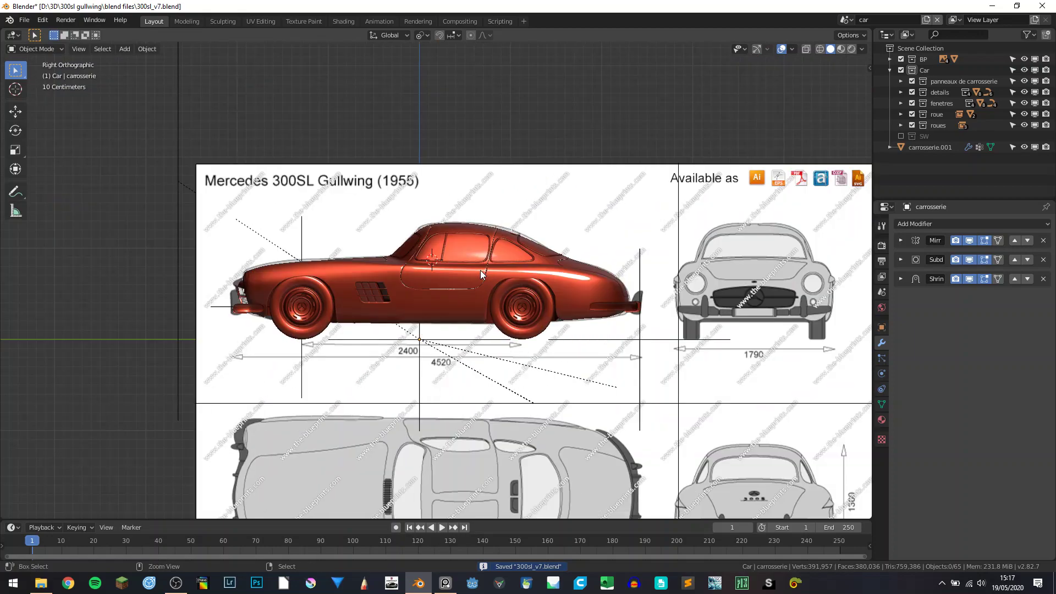
pyautogui.press('ctrl+KP_1')
pyautogui.scroll(2, 481, 267)
pyautogui.hotkey('shift', 'z')
pyautogui.scroll(6, 360, 332)
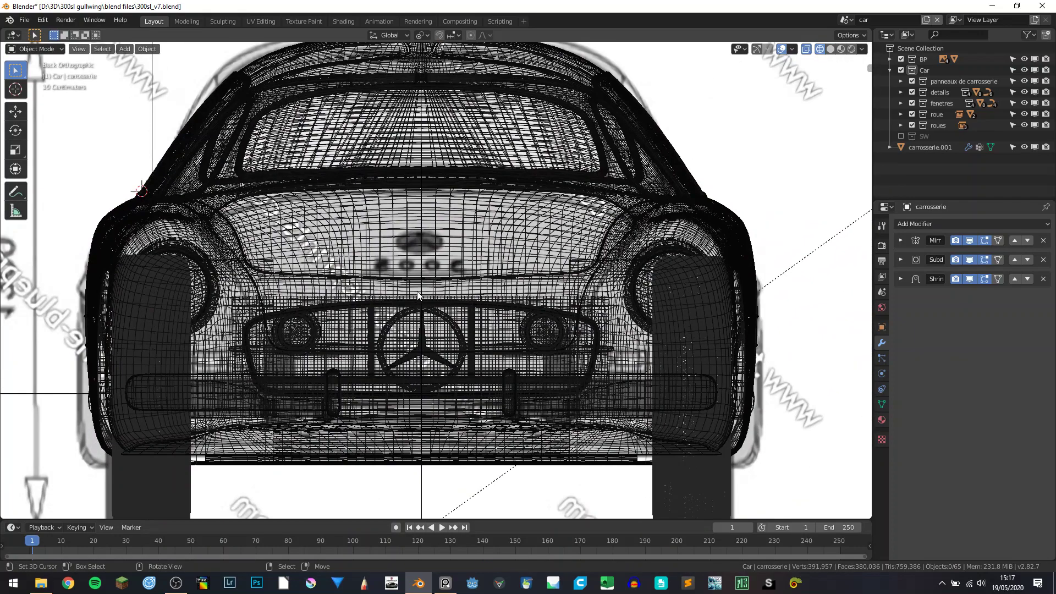
pyautogui.press('Tab')
pyautogui.scroll(-5, 309, 316)
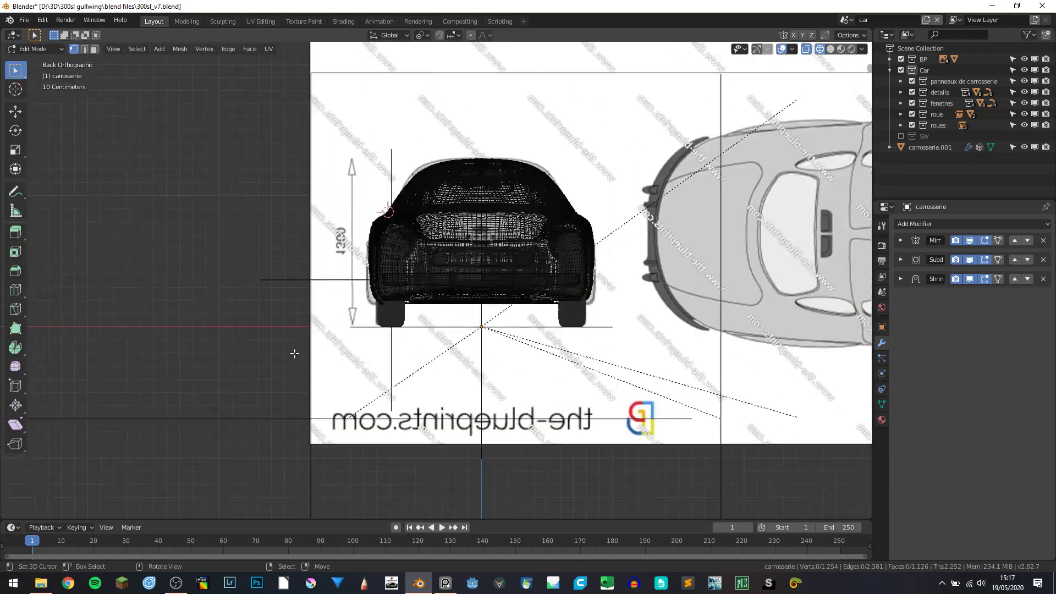
# Step: Return to Object Mode and delete both rear wheels and the front wheels from the car
pyautogui.moveTo(309, 316); pyautogui.dragTo(581, 348, button='middle')
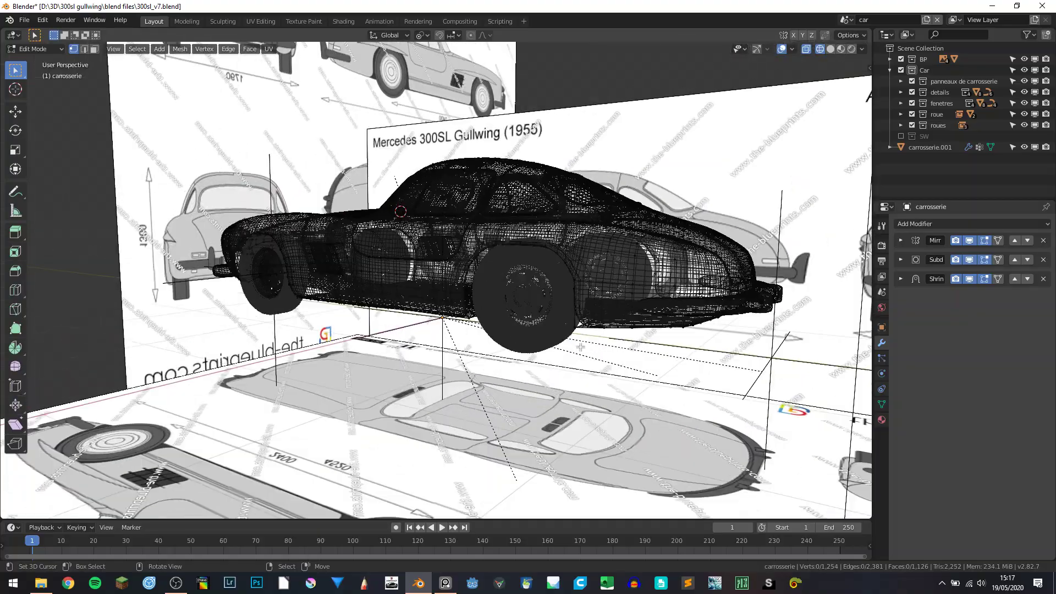
pyautogui.press('Tab')
pyautogui.click(534, 350)
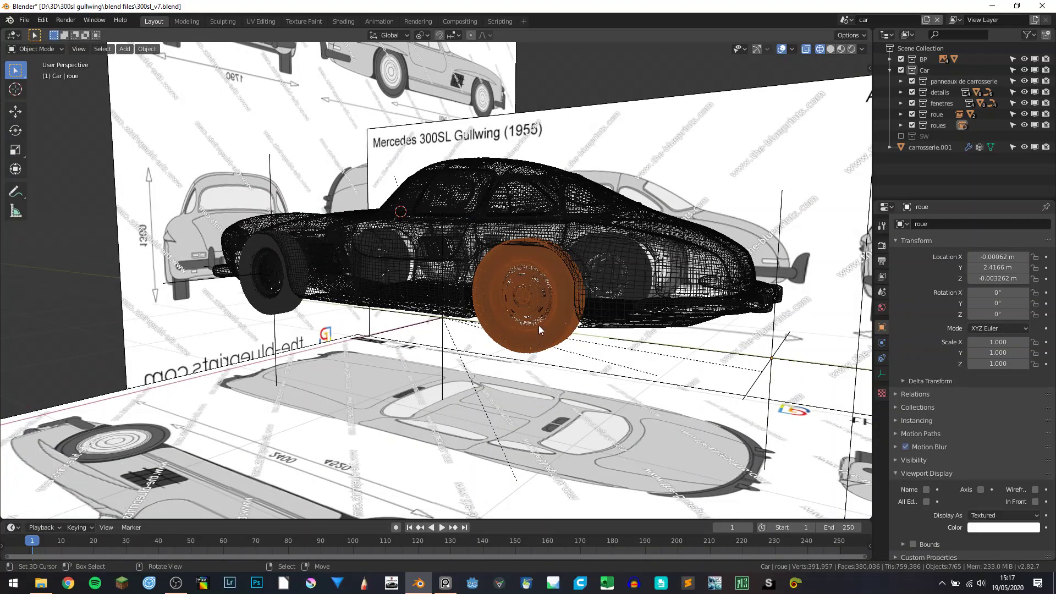
pyautogui.scroll(8, 539, 325)
pyautogui.scroll(-6, 565, 329)
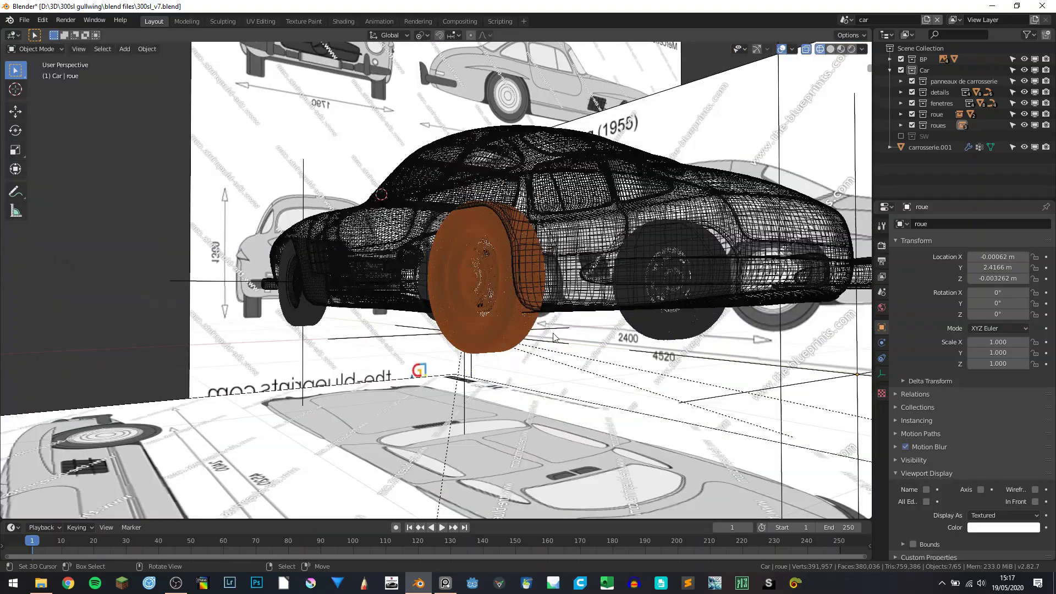
pyautogui.press('Delete')
pyautogui.moveTo(554, 338); pyautogui.dragTo(618, 331, button='middle')
pyautogui.click(618, 331)
pyautogui.press('Delete')
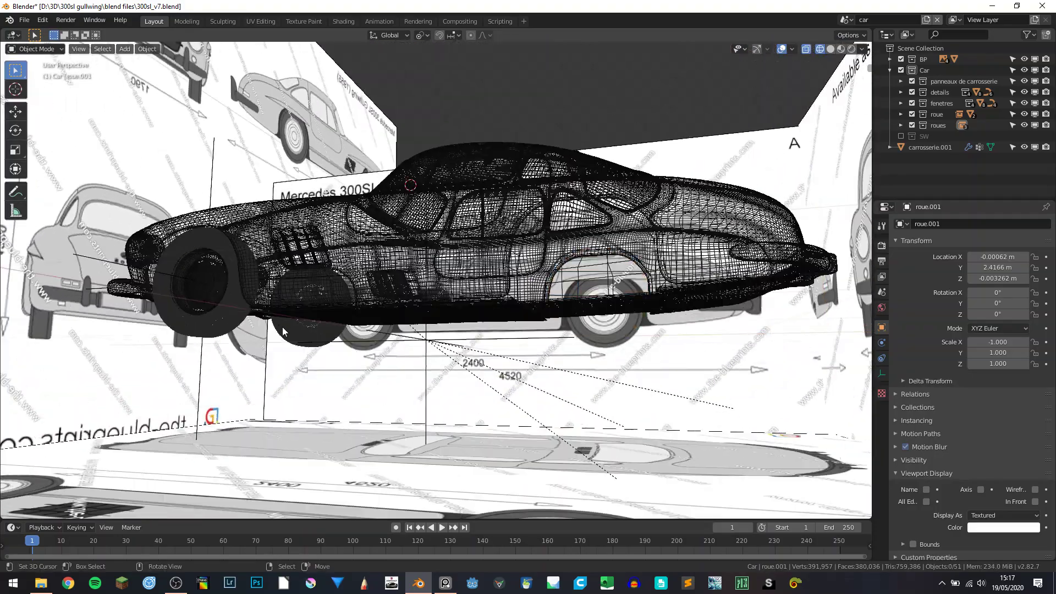
pyautogui.click(203, 318)
pyautogui.press('Delete')
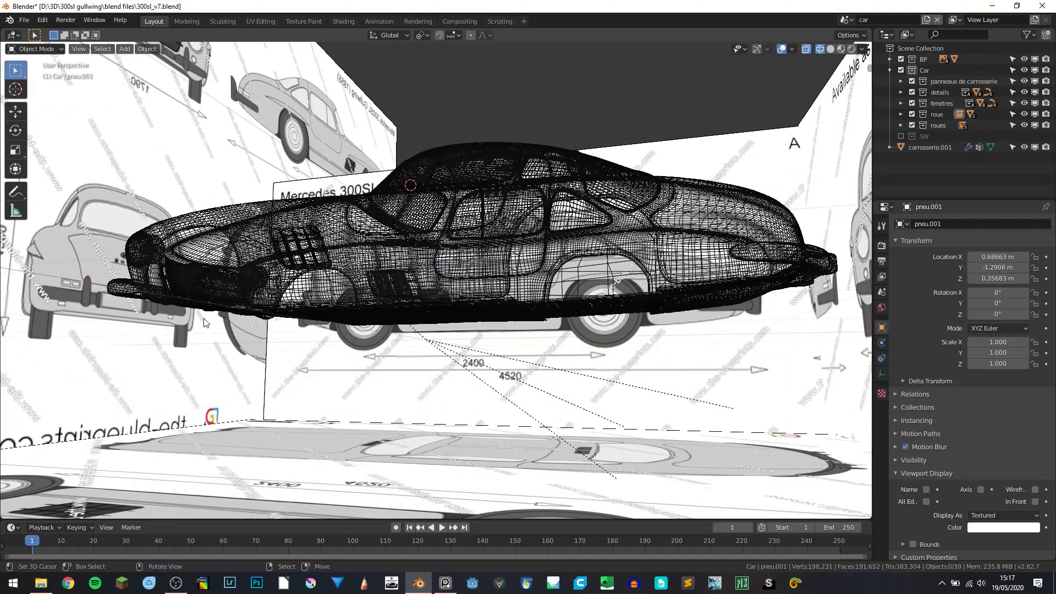
# Step: Add a plane mesh and clear its location so that it sits at the world origin
pyautogui.press('ctrl+KP_1')
pyautogui.scroll(10, 368, 272)
pyautogui.scroll(3, 371, 319)
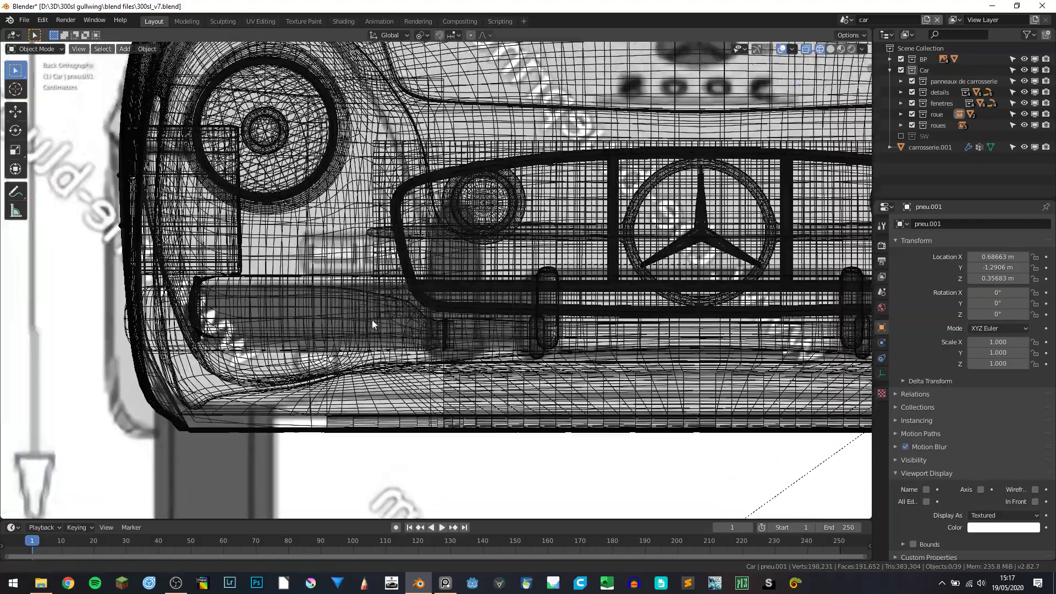
pyautogui.scroll(4, 372, 319)
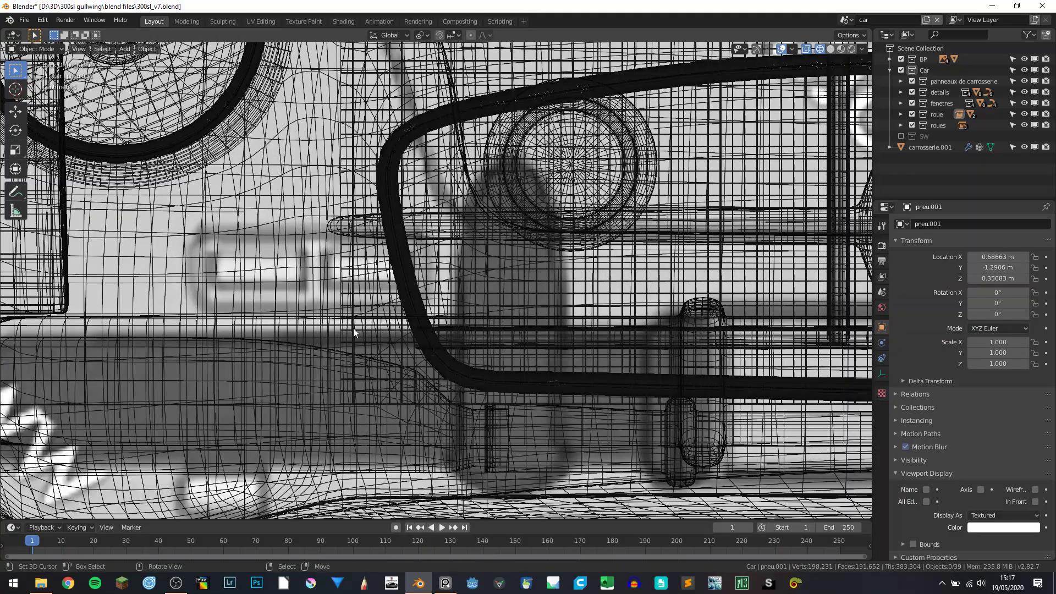
pyautogui.scroll(-4, 379, 327)
pyautogui.scroll(4, 378, 319)
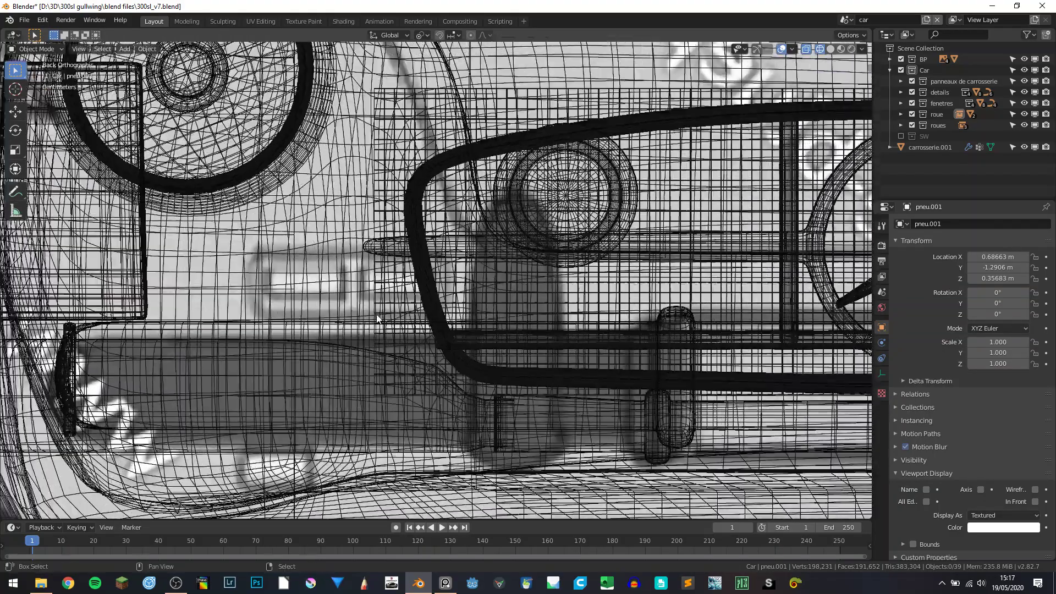
pyautogui.click(331, 291)
pyautogui.scroll(-2, 332, 291)
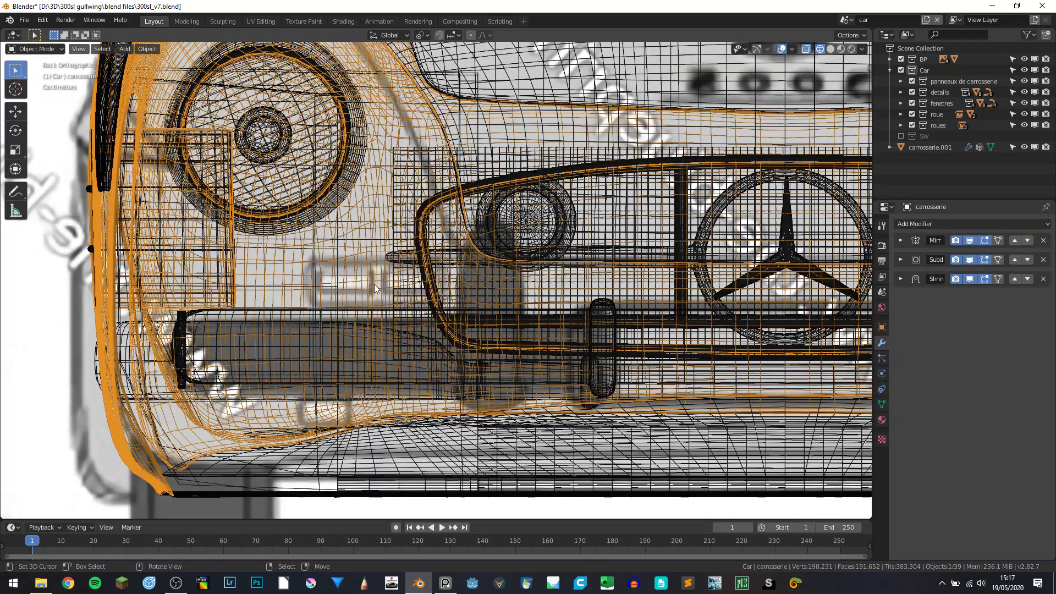
pyautogui.hotkey('shift', 'a')
pyautogui.moveTo(374, 284)
pyautogui.click(418, 286)
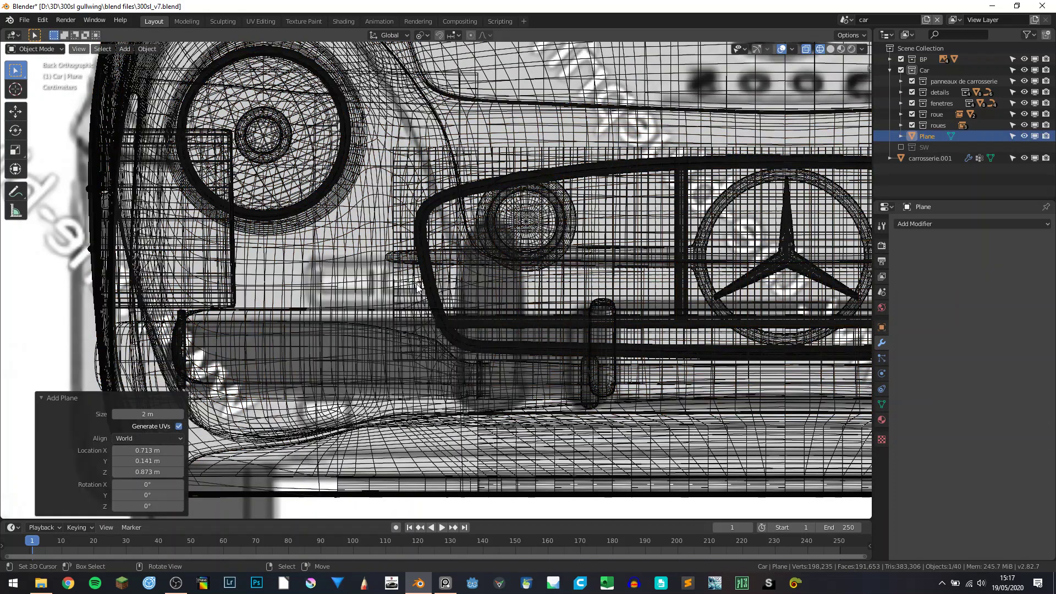
pyautogui.scroll(-5, 417, 286)
pyautogui.hotkey('alt', 'g')
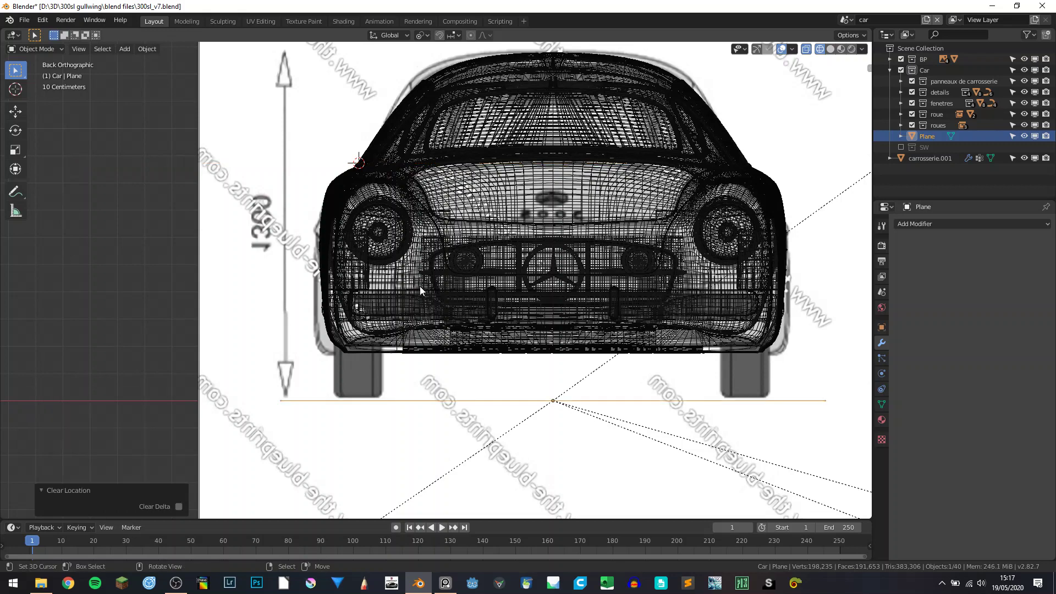
# Step: Rotate the plane's mesh 90° about the X axis in Edit Mode
pyautogui.press('Tab')
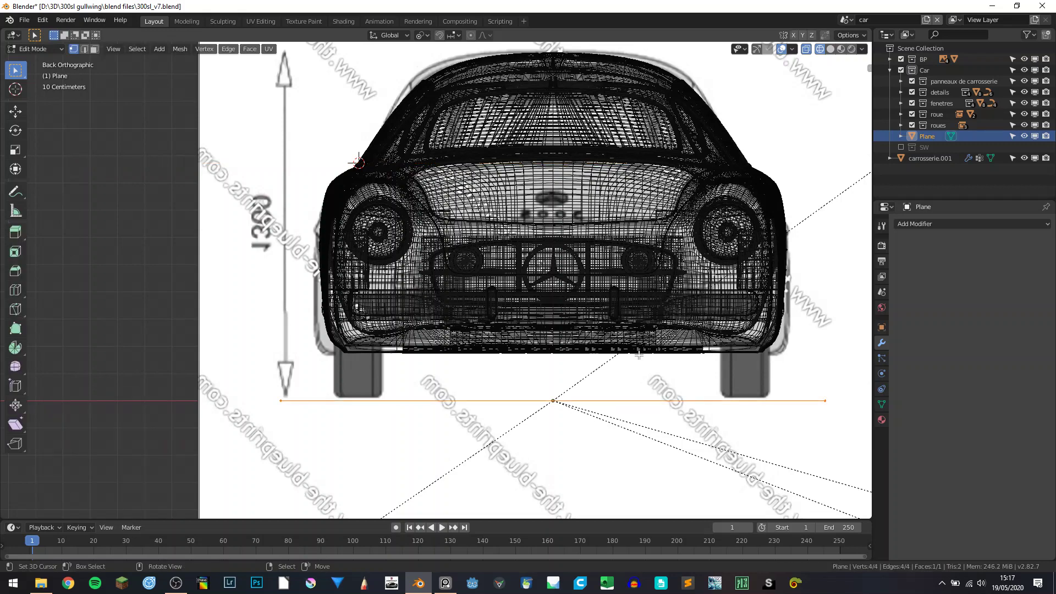
pyautogui.press('r')
pyautogui.press('x')
pyautogui.press('9')
pyautogui.press('0')
pyautogui.press('Return')
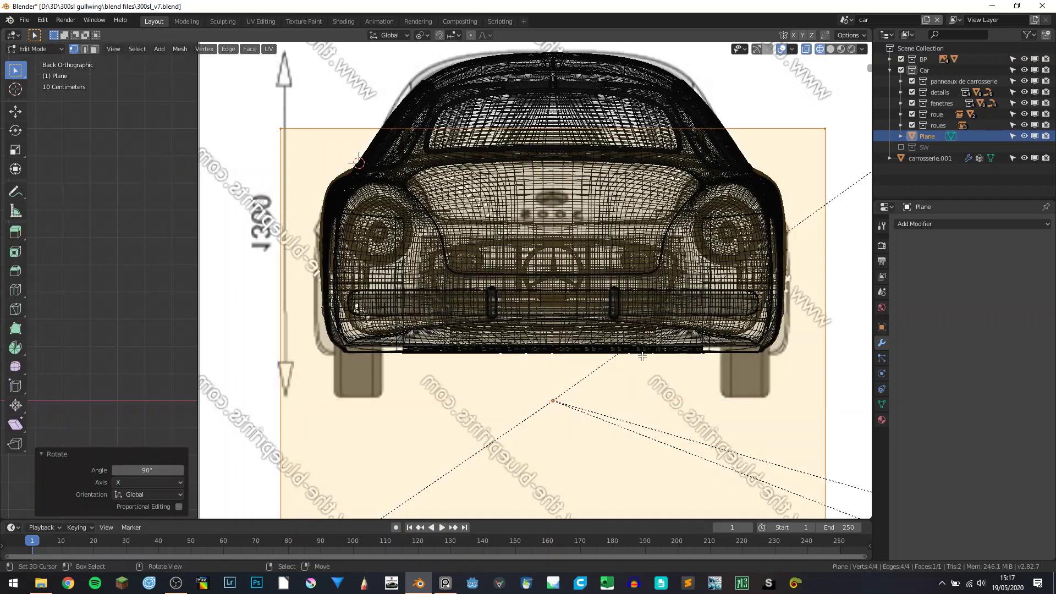
# Step: Merge all of the plane's vertices into a single vertex at their center
pyautogui.scroll(-2, 654, 380)
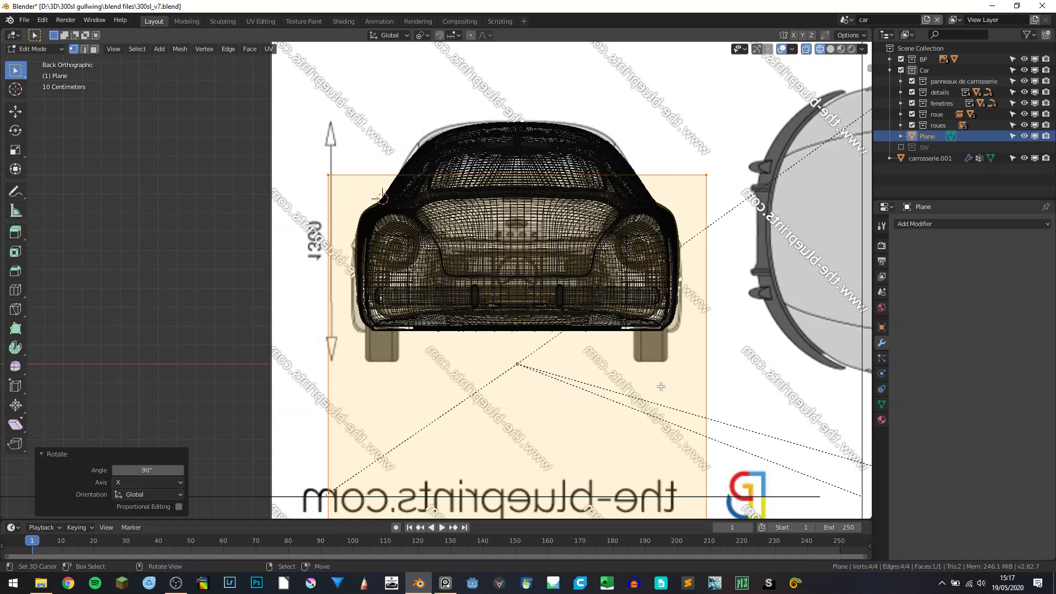
pyautogui.press('m')
pyautogui.click(663, 386)
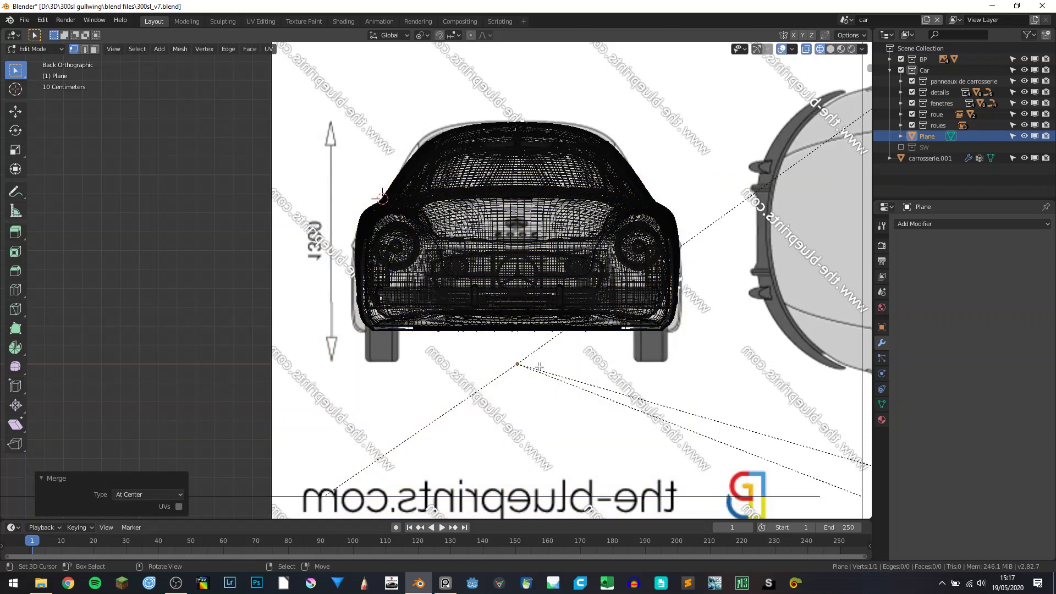
# Step: Move the single vertex onto the upper outer corner of the rear light in the blueprint
pyautogui.press('g')
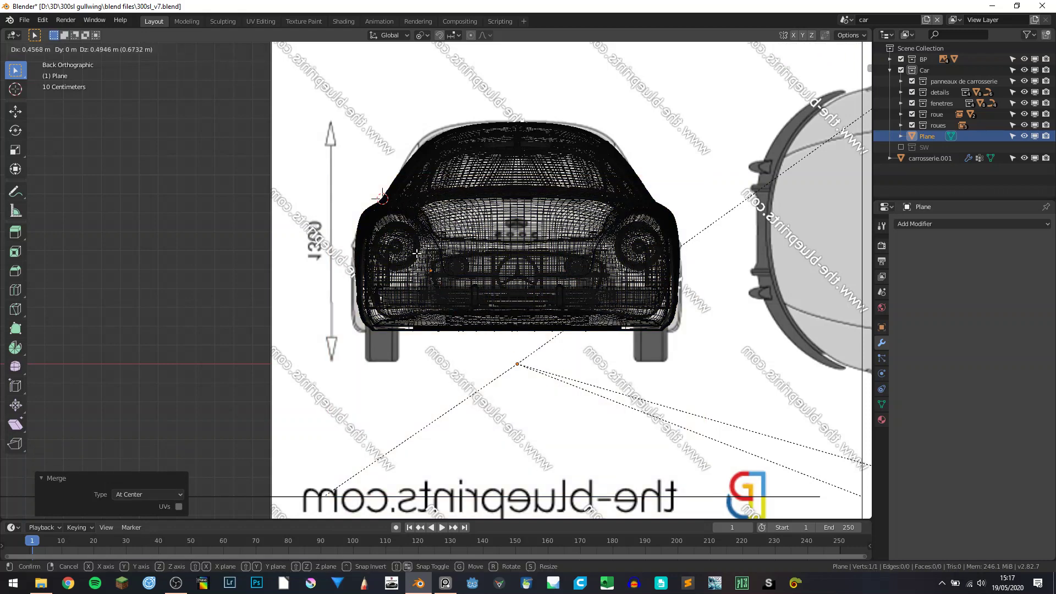
pyautogui.click(417, 253)
pyautogui.scroll(8, 418, 254)
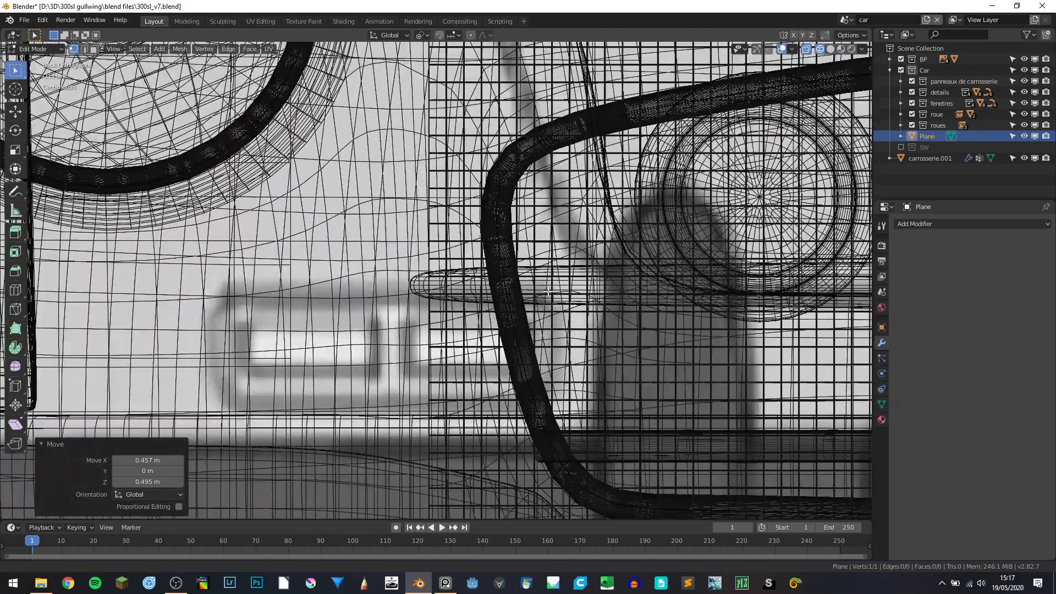
pyautogui.keyDown('shift'); pyautogui.moveTo(548, 291); pyautogui.dragTo(581, 287, button='middle'); pyautogui.keyUp('shift')
pyautogui.press('g')
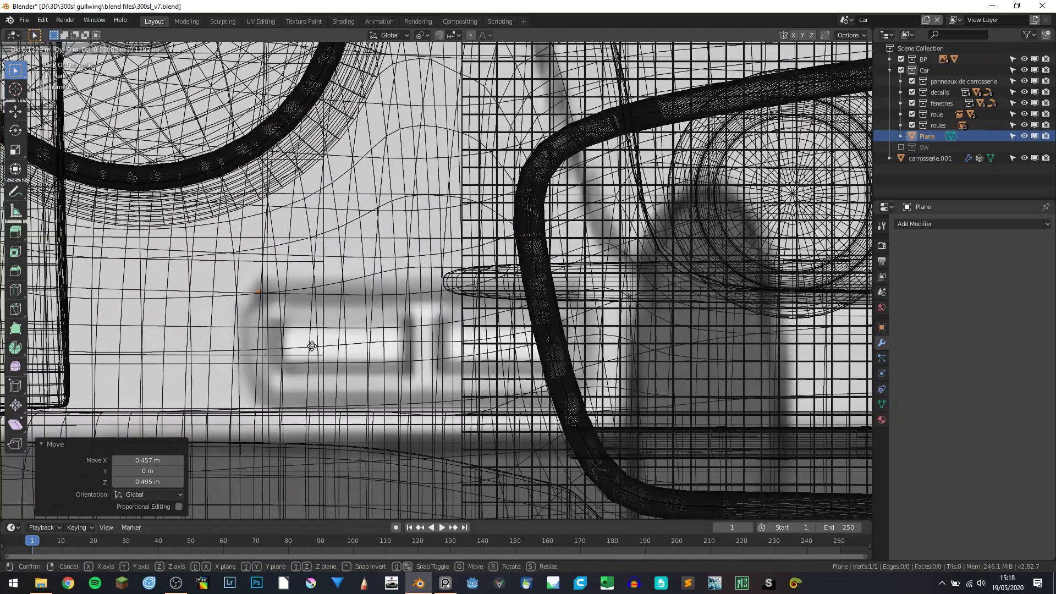
pyautogui.click(312, 346)
# Step: Move the Plane object out of the Car collection into the Scene Collection and exclude the Car collection from the view layer
pyautogui.moveTo(931, 134); pyautogui.dragTo(928, 48)
pyautogui.click(901, 69)
pyautogui.scroll(1, 259, 310)
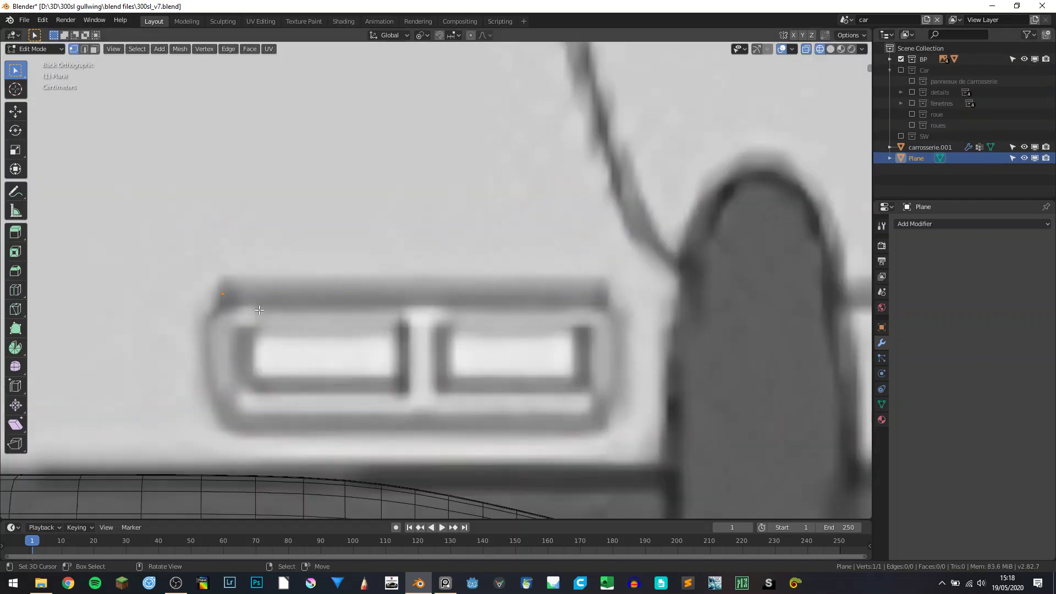
# Step: Fine-tune the vertex position so that it sits exactly on the rear light's upper outer corner
pyautogui.keyDown('shift'); pyautogui.moveTo(259, 309); pyautogui.dragTo(337, 279, button='middle'); pyautogui.keyUp('shift')
pyautogui.press('g')
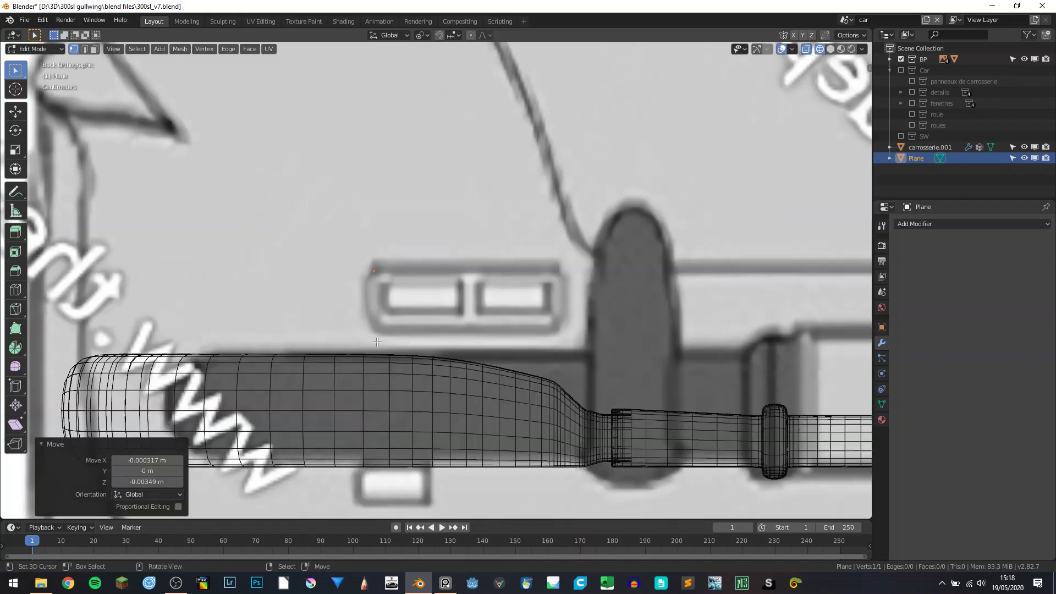
pyautogui.click(351, 352)
# Step: Extrude the vertex along the X axis to the rear light's upper inner corner to form the top edge
pyautogui.scroll(-10, 380, 335)
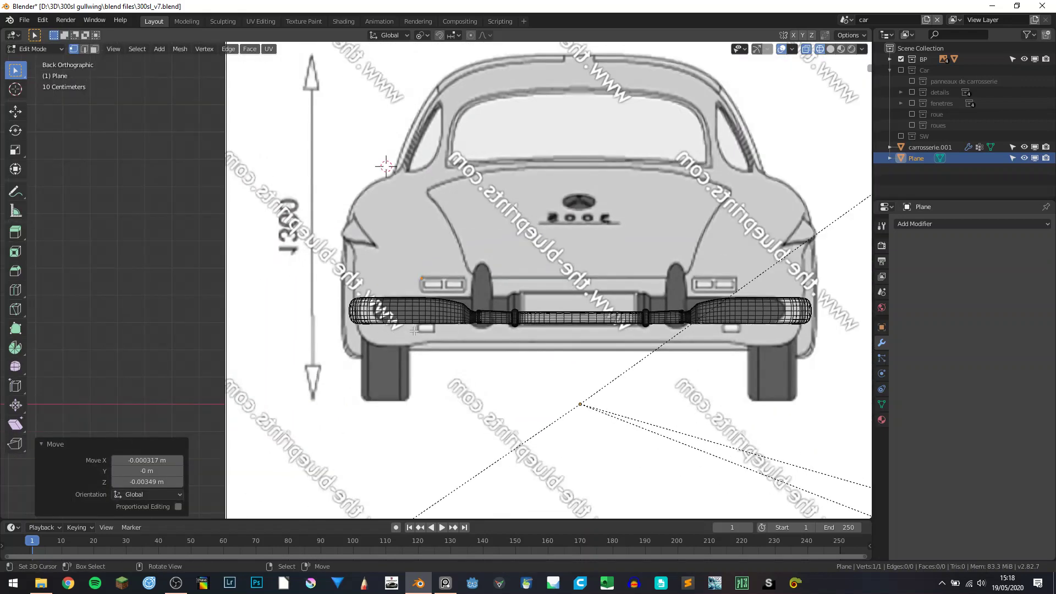
pyautogui.scroll(6, 456, 326)
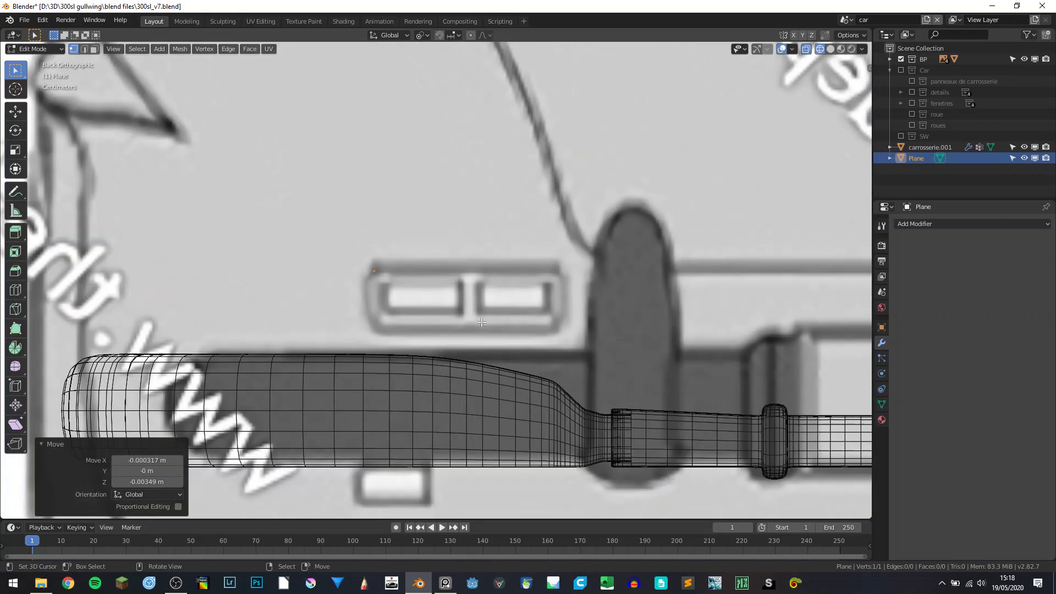
pyautogui.scroll(2, 403, 312)
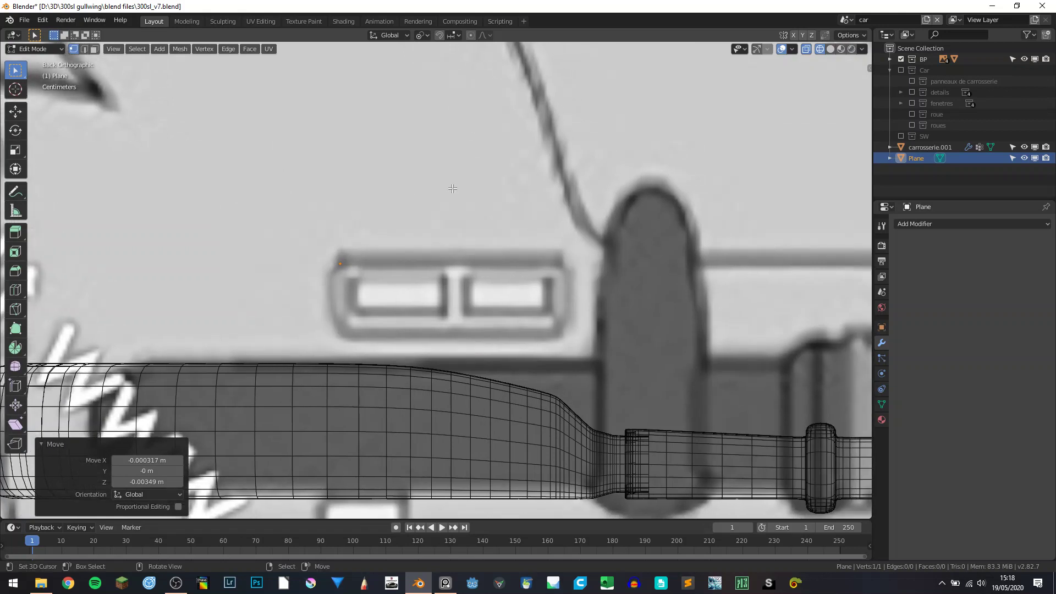
pyautogui.press('e')
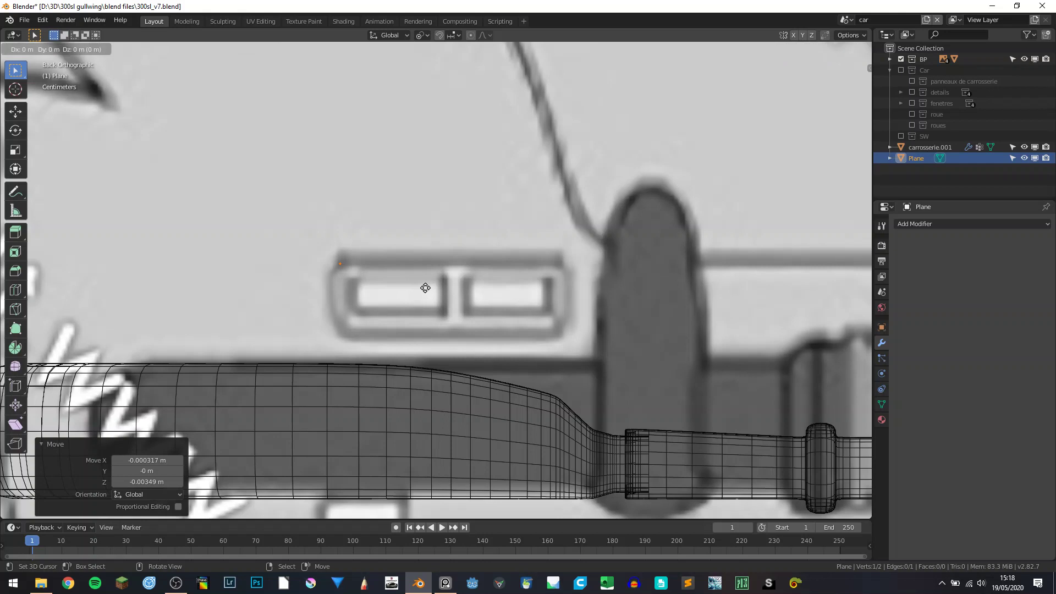
pyautogui.press('x')
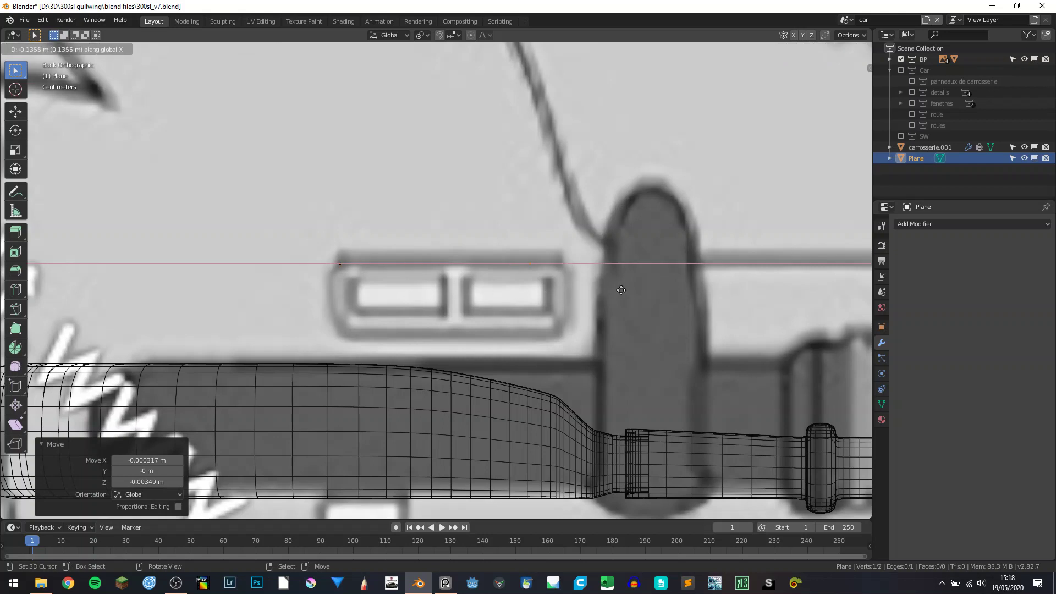
pyautogui.click(648, 287)
# Step: Extrude the whole top edge and move the new edge about 0.049 m down along Z to the rear light's lower border
pyautogui.press('a')
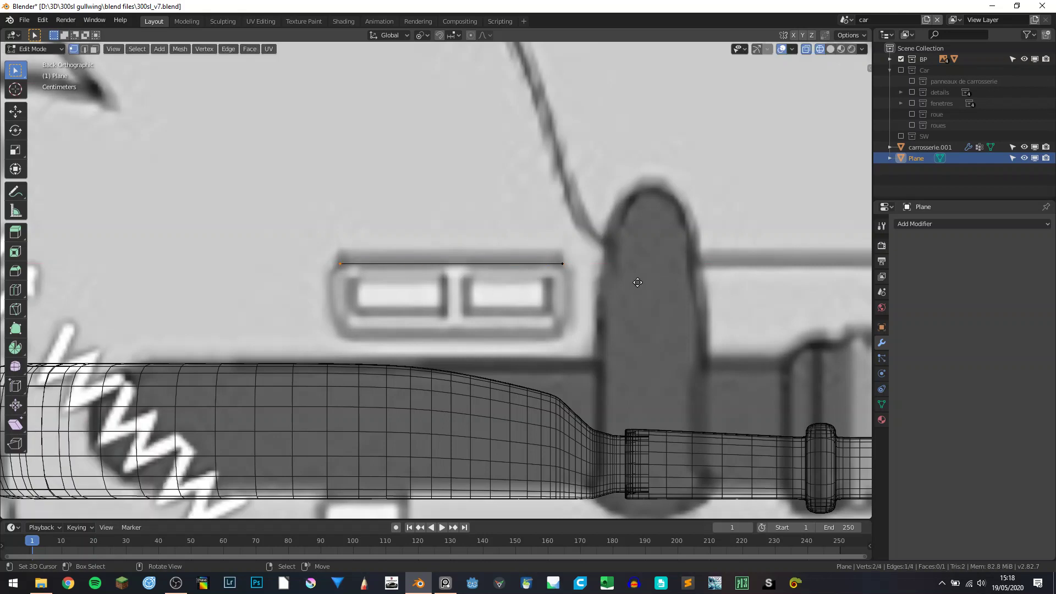
pyautogui.press('e')
pyautogui.press('y')
pyautogui.rightClick(614, 356)
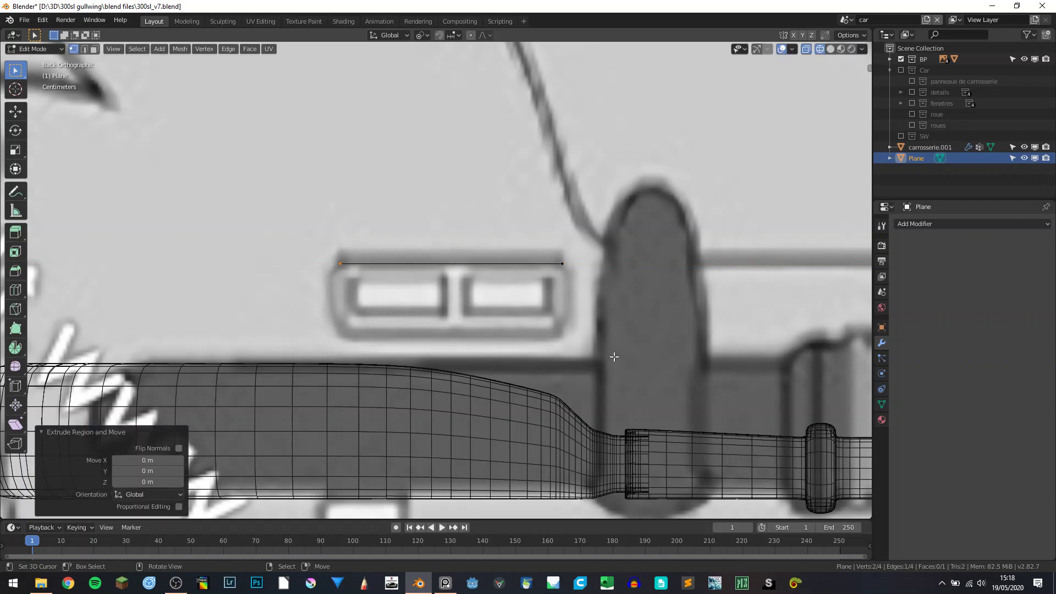
pyautogui.press('g')
pyautogui.press('z')
pyautogui.click(604, 424)
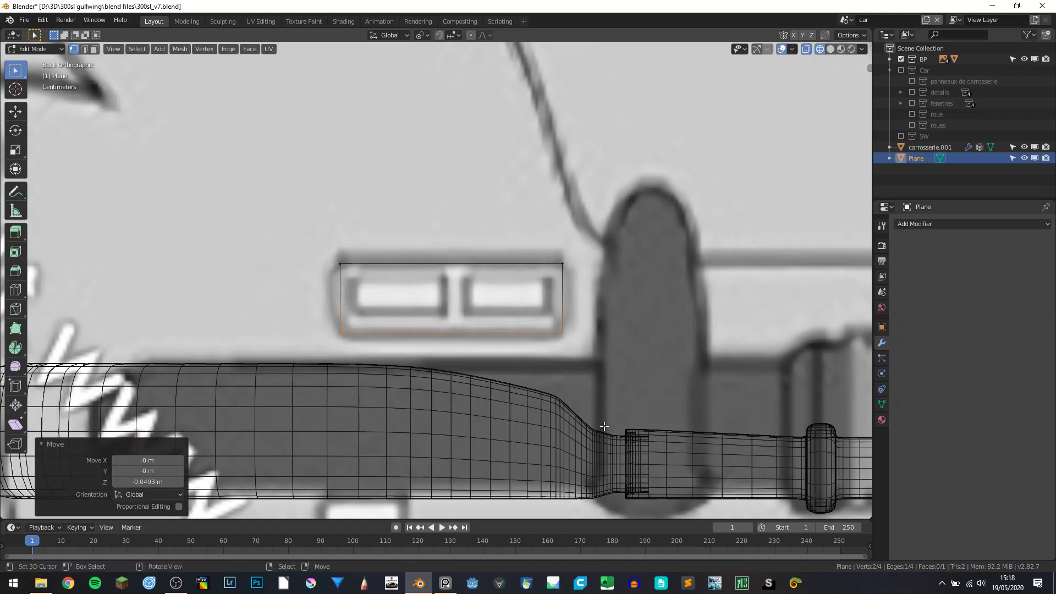
# Step: Move the face's lower outer vertex about 0.024 m outward along the X axis to slant the light's outer side
pyautogui.press('n')
pyautogui.press('n')
pyautogui.scroll(-10, 339, 328)
pyautogui.scroll(7, 346, 349)
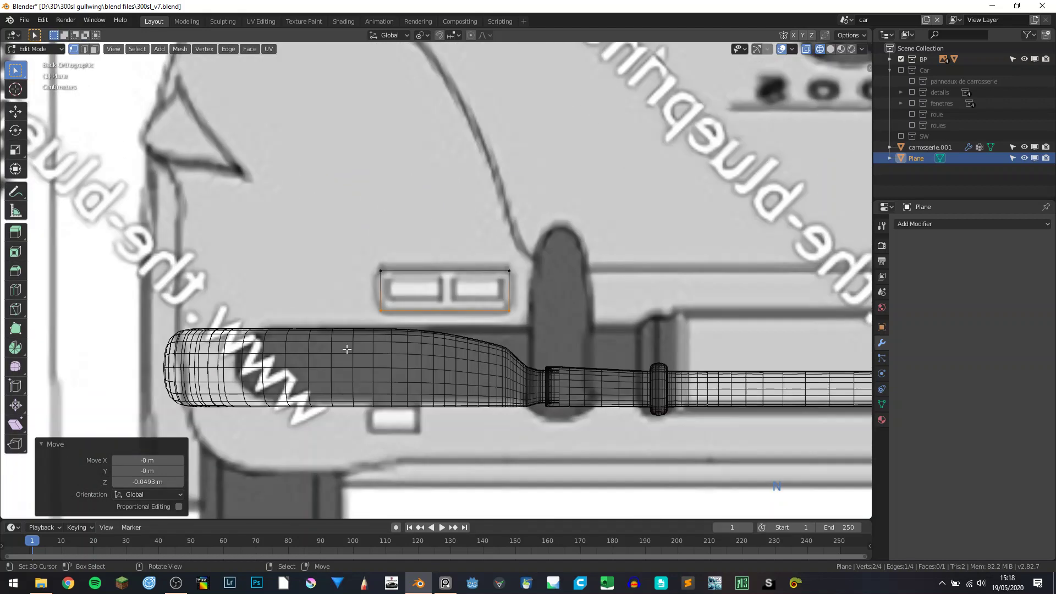
pyautogui.click(368, 328)
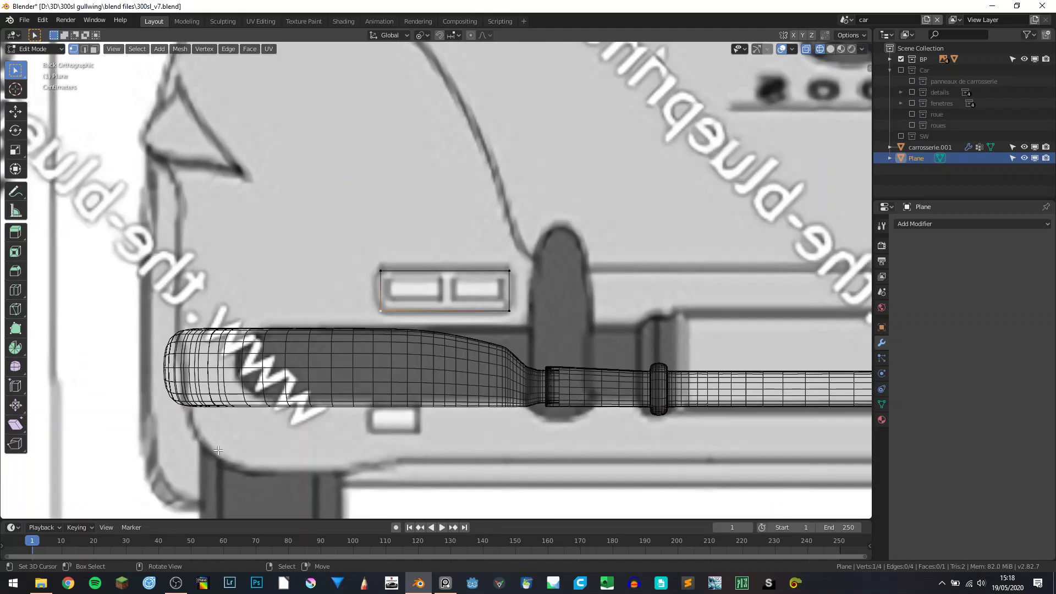
pyautogui.press('g')
pyautogui.press('x')
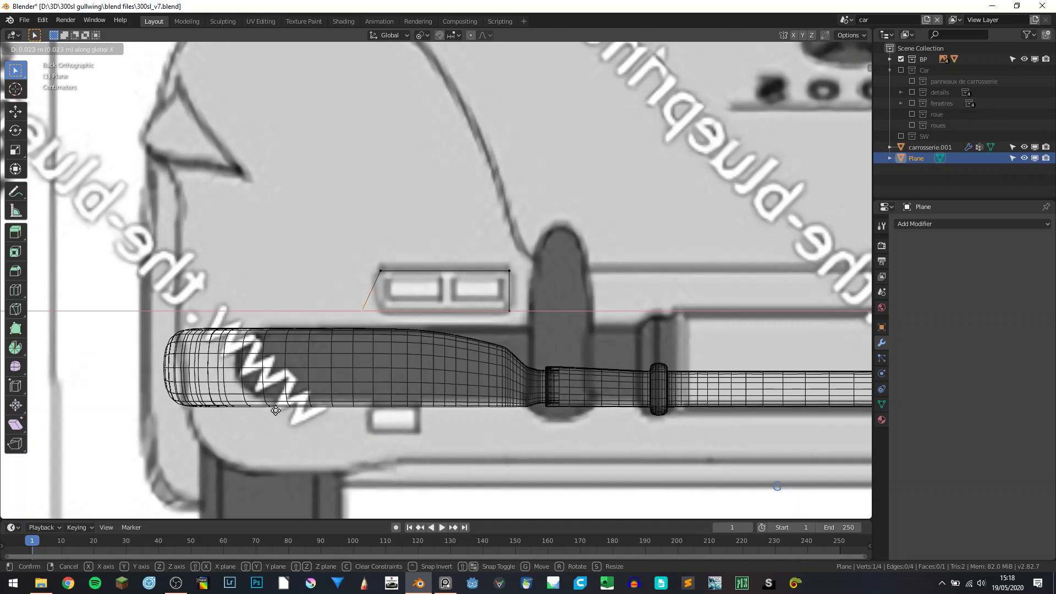
pyautogui.click(274, 409)
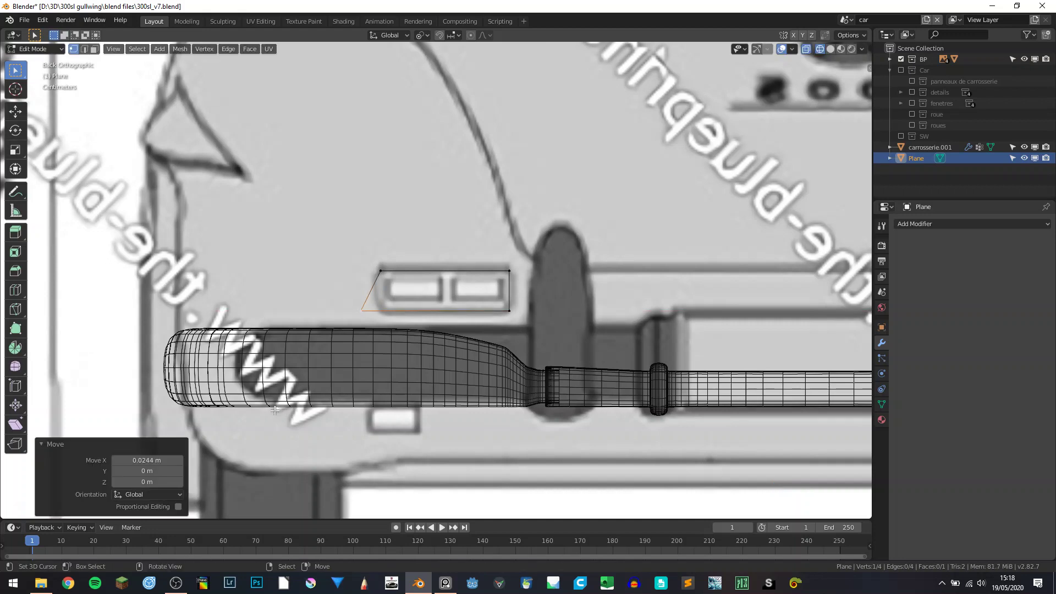
# Step: In Object Mode, add a Mirror modifier on the X axis and a level 2 Subdivision Surface modifier to the plane
pyautogui.scroll(1, 391, 337)
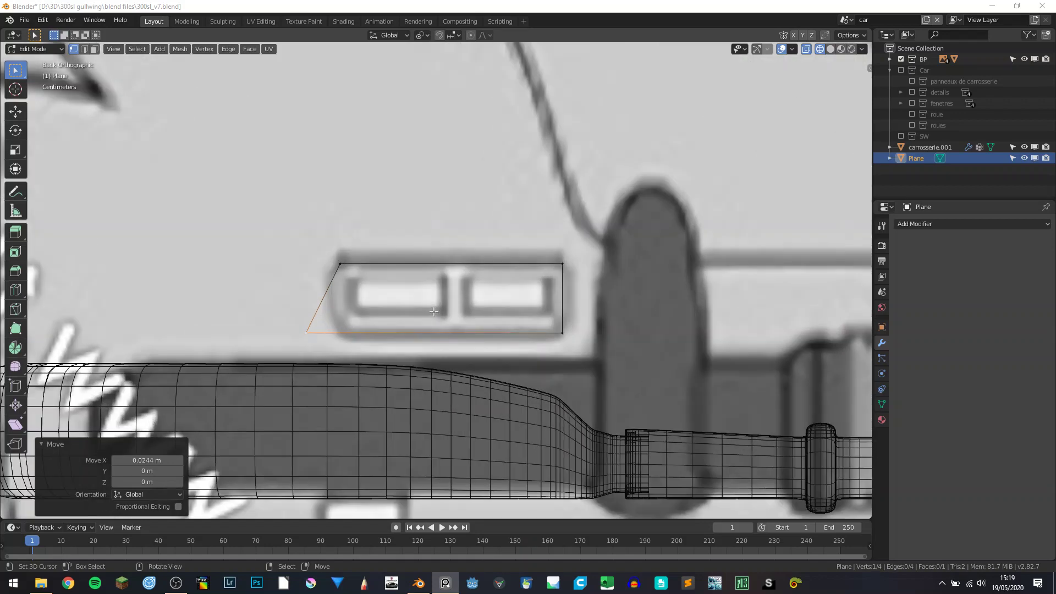
pyautogui.moveTo(523, 307); pyautogui.dragTo(746, 250, button='middle')
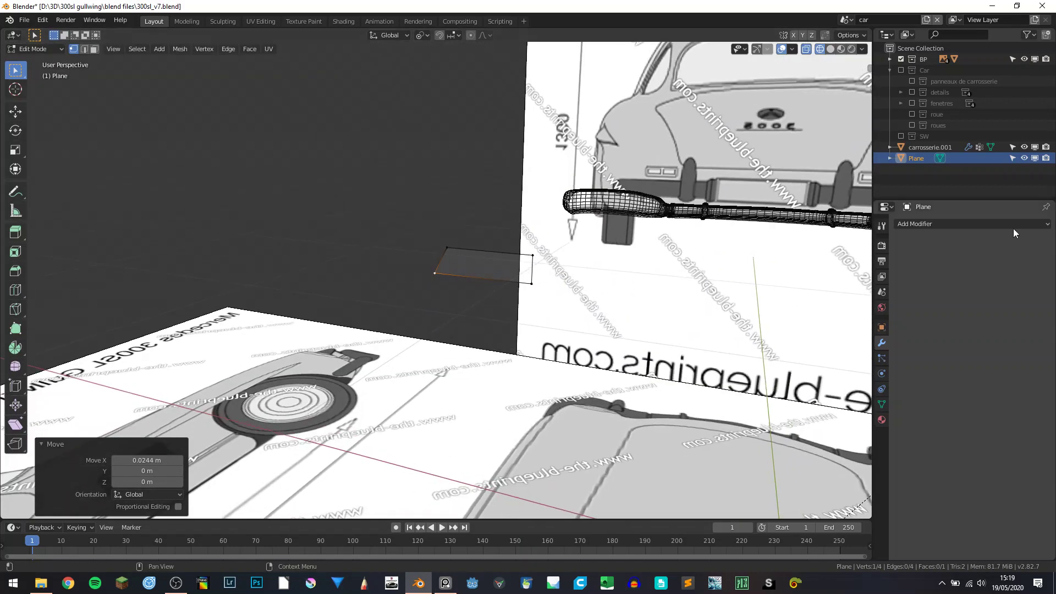
pyautogui.press('Tab')
pyautogui.click(985, 224)
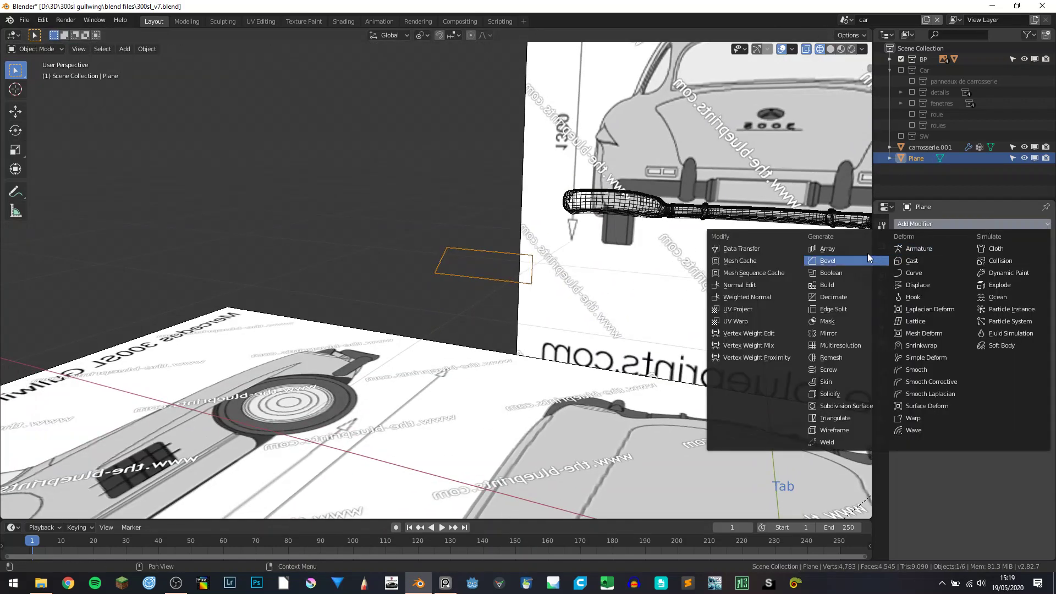
pyautogui.click(830, 333)
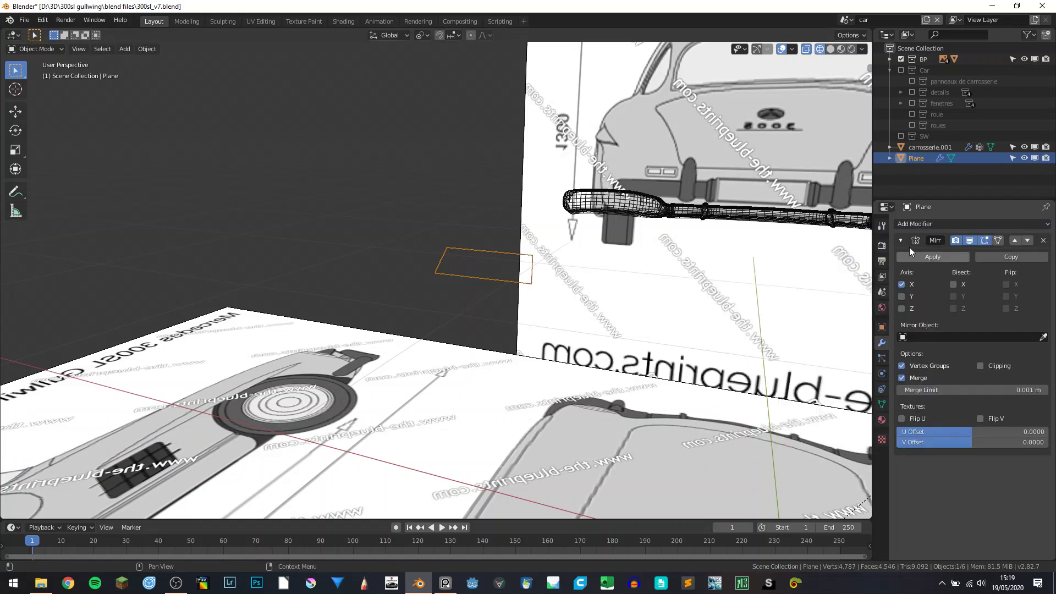
pyautogui.click(902, 240)
pyautogui.click(935, 224)
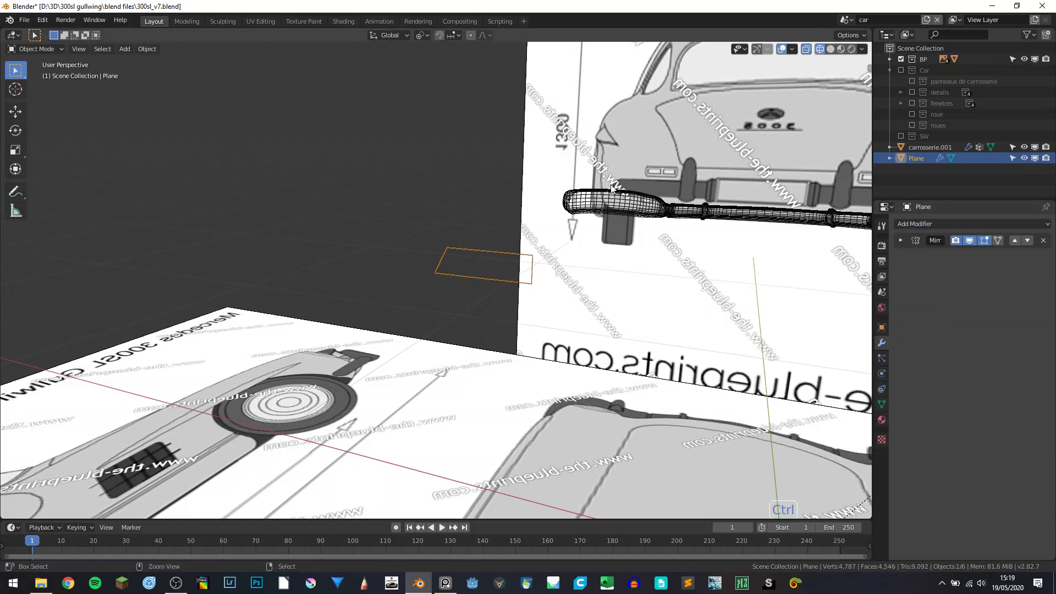
pyautogui.hotkey('ctrl', '2')
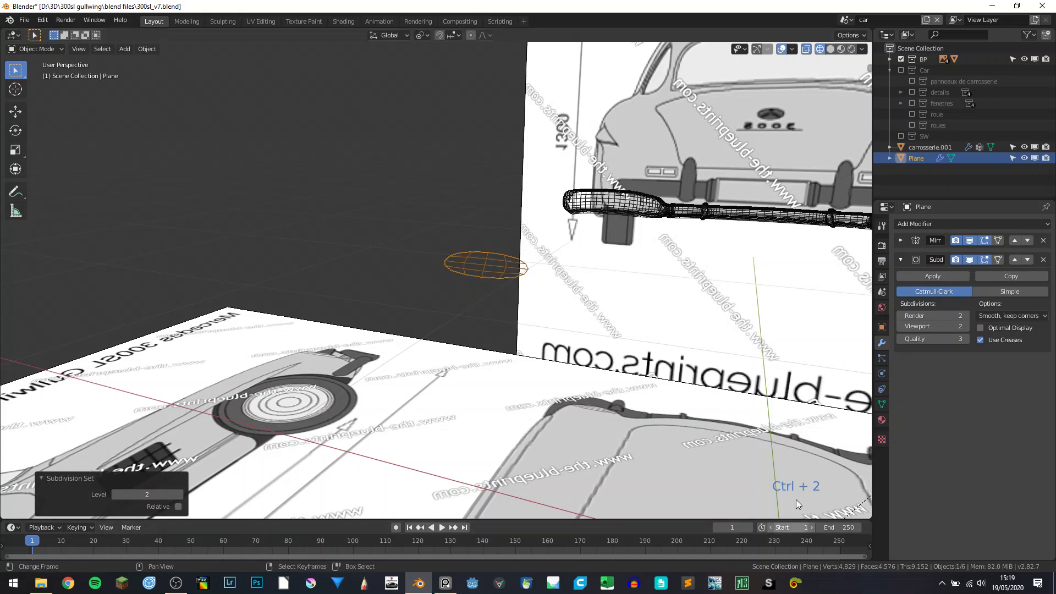
# Step: In Edit Mode from the rear, add a vertical loop cut and slide it close to the light's inner edge, factor about -0.9
pyautogui.moveTo(558, 308); pyautogui.dragTo(582, 307, button='middle')
pyautogui.press('KP_1')
pyautogui.press('KP_3')
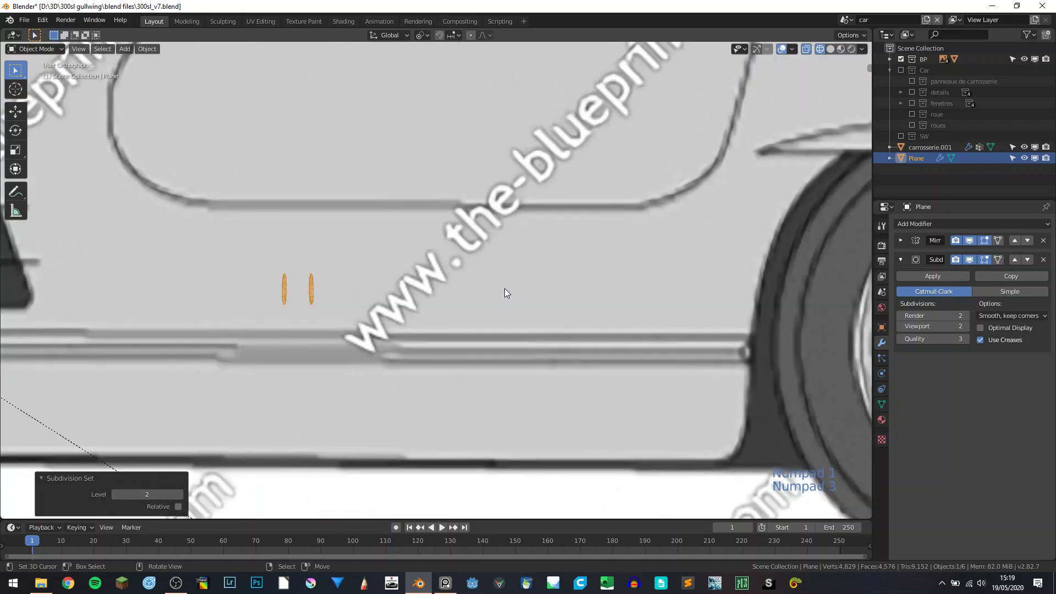
pyautogui.press('ctrl+KP_1')
pyautogui.press('Tab')
pyautogui.scroll(7, 504, 288)
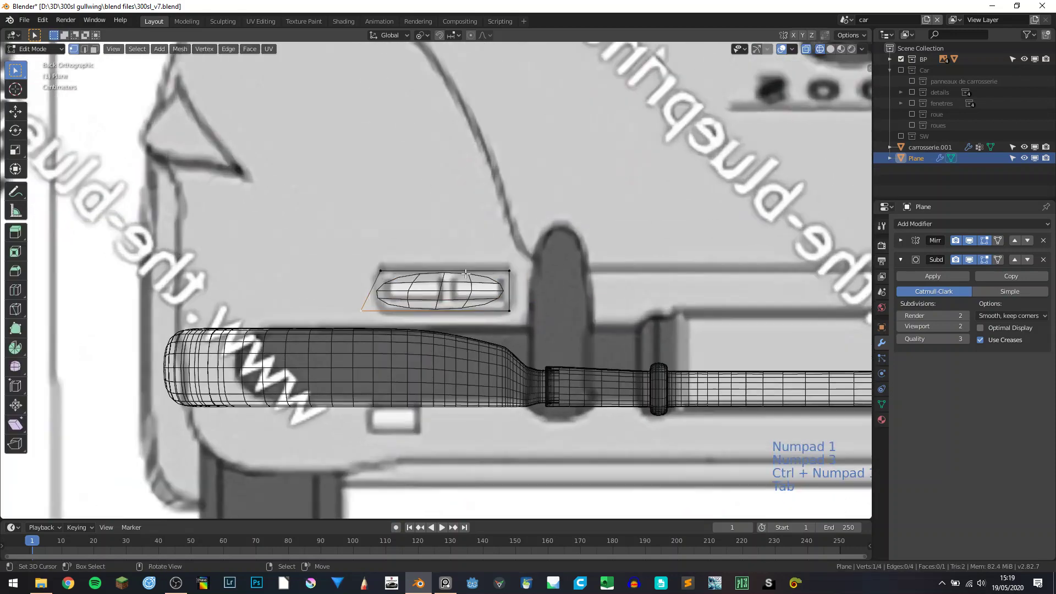
pyautogui.hotkey('ctrl', 'r')
pyautogui.click(495, 263)
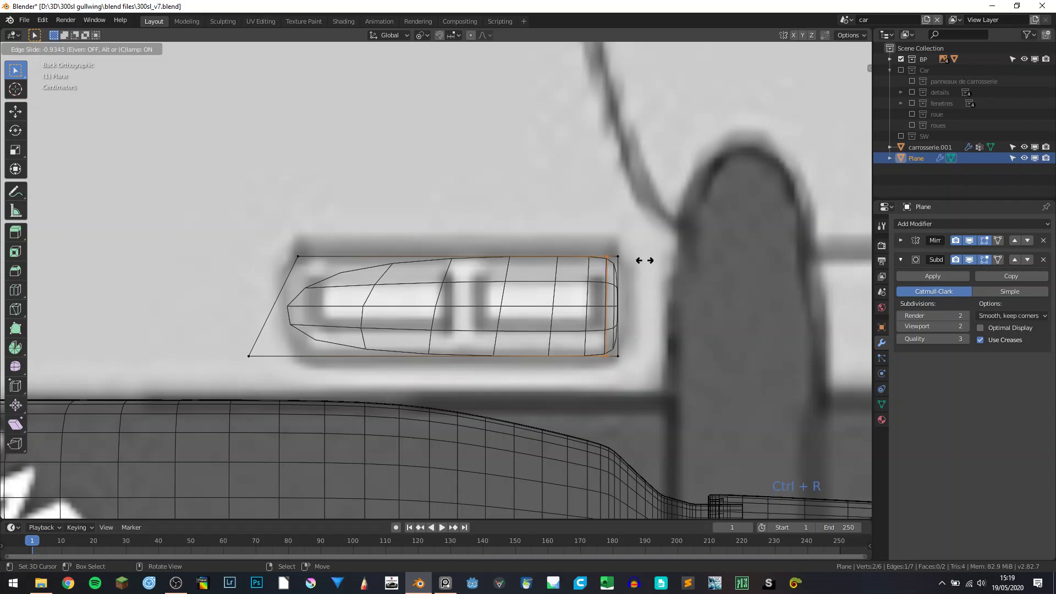
pyautogui.click(635, 261)
# Step: Add two horizontal loop cuts, one slid near the light's top edge and one near its bottom edge, the latter with factor about -0.6
pyautogui.hotkey('ctrl', 'r')
pyautogui.click(593, 288)
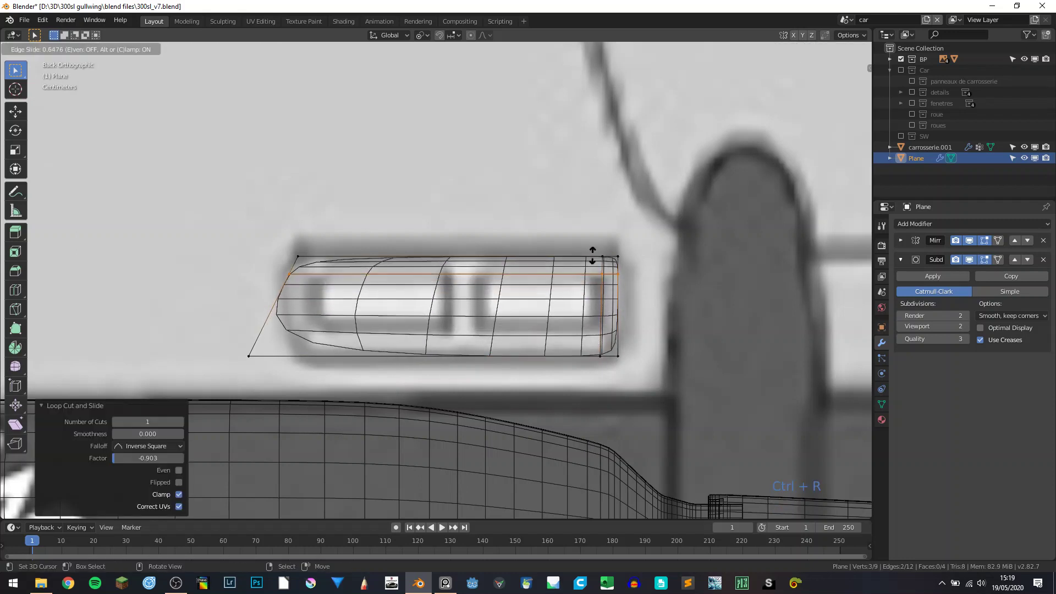
pyautogui.click(592, 254)
pyautogui.hotkey('ctrl', 'r')
pyautogui.click(608, 325)
pyautogui.click(624, 342)
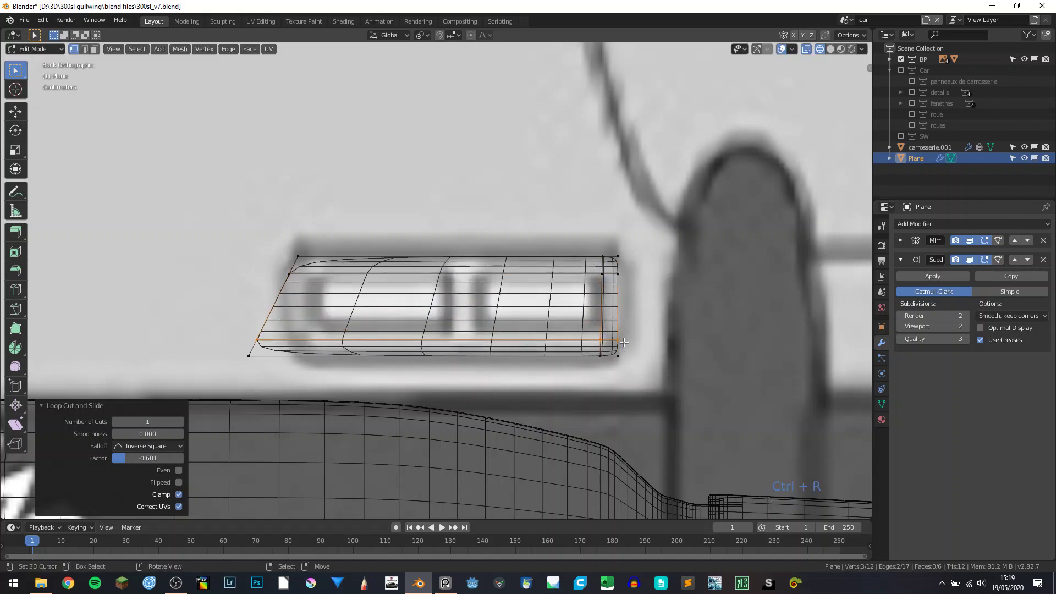
# Step: Add a loop cut and slide it close to the light's slanted outer edge, factor about 0.87
pyautogui.hotkey('ctrl', 'r')
pyautogui.click(396, 264)
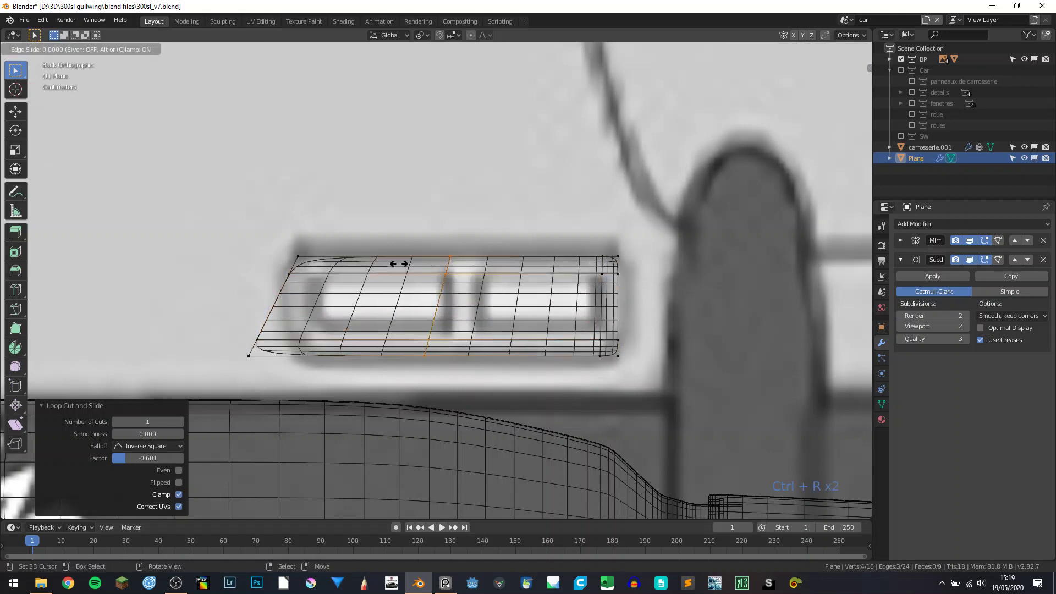
pyautogui.click(269, 289)
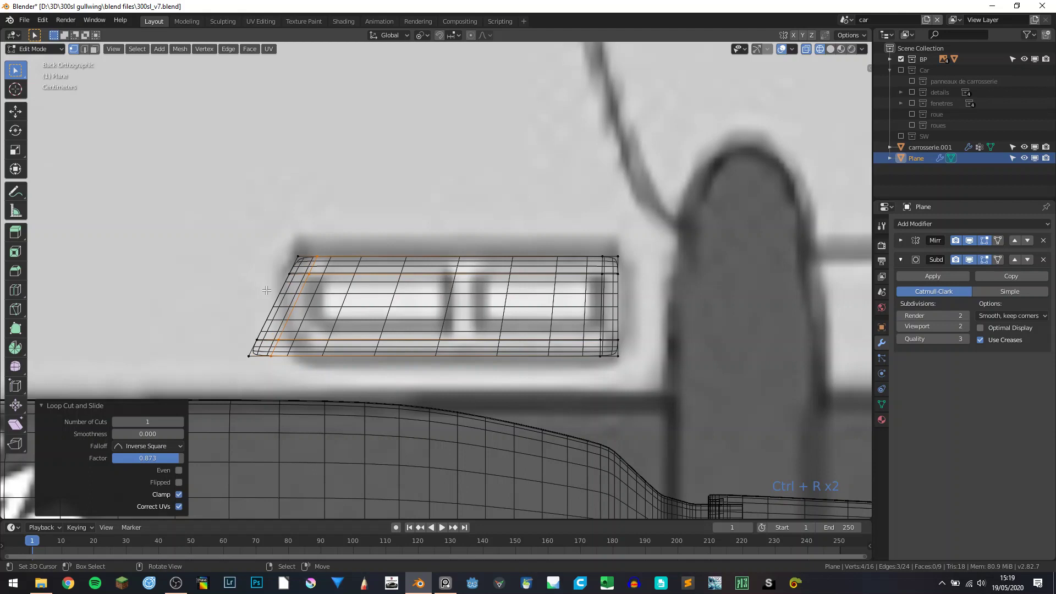
# Step: Add four evenly spaced vertical loop cuts across the middle of the light face and return to Object Mode
pyautogui.hotkey('ctrl', 'r')
pyautogui.scroll(3, 433, 275)
pyautogui.click(434, 274)
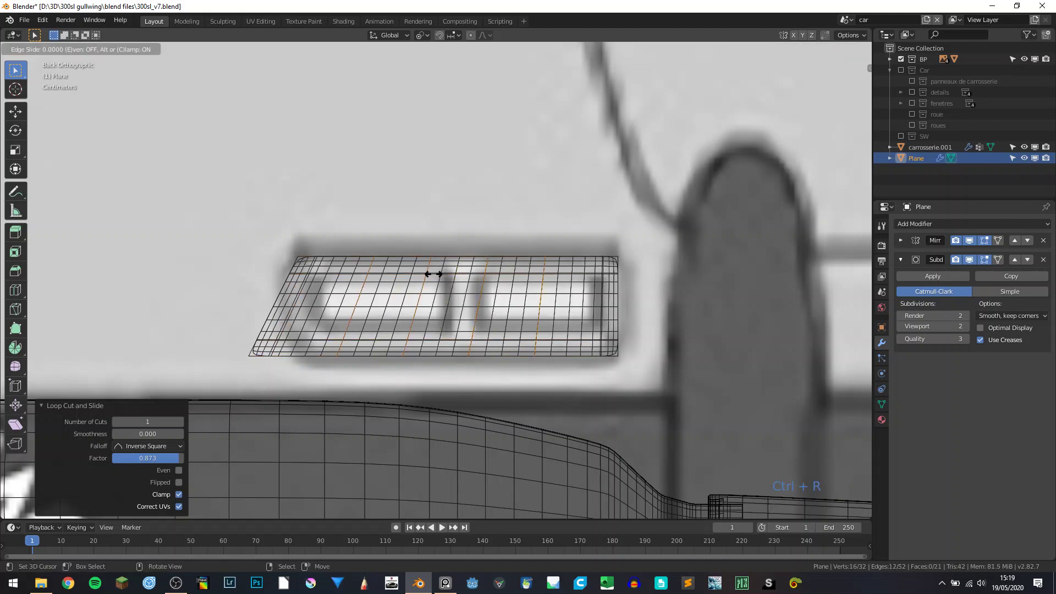
pyautogui.click(433, 274)
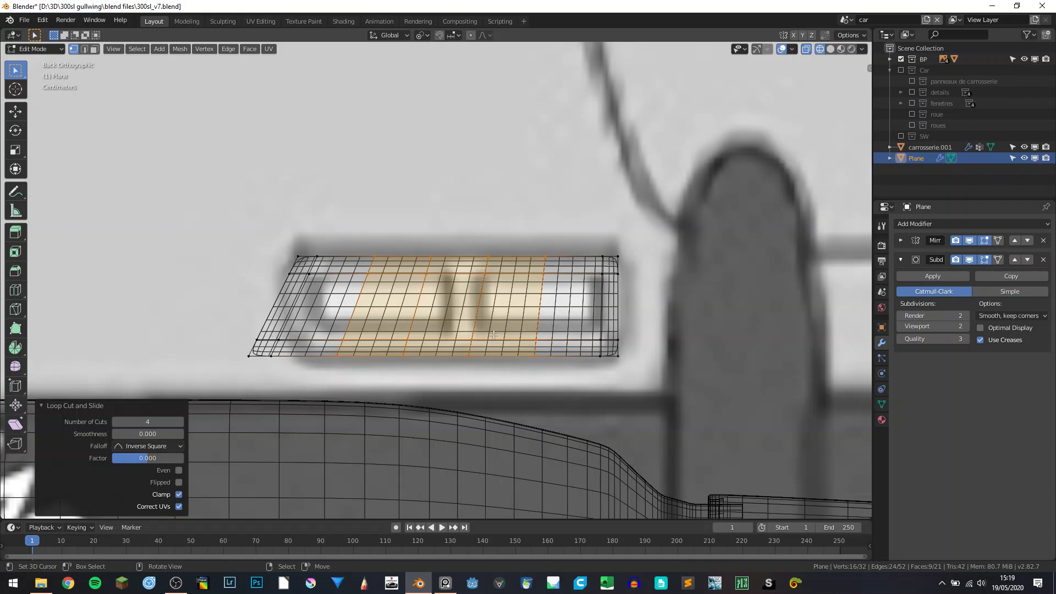
pyautogui.press('Tab')
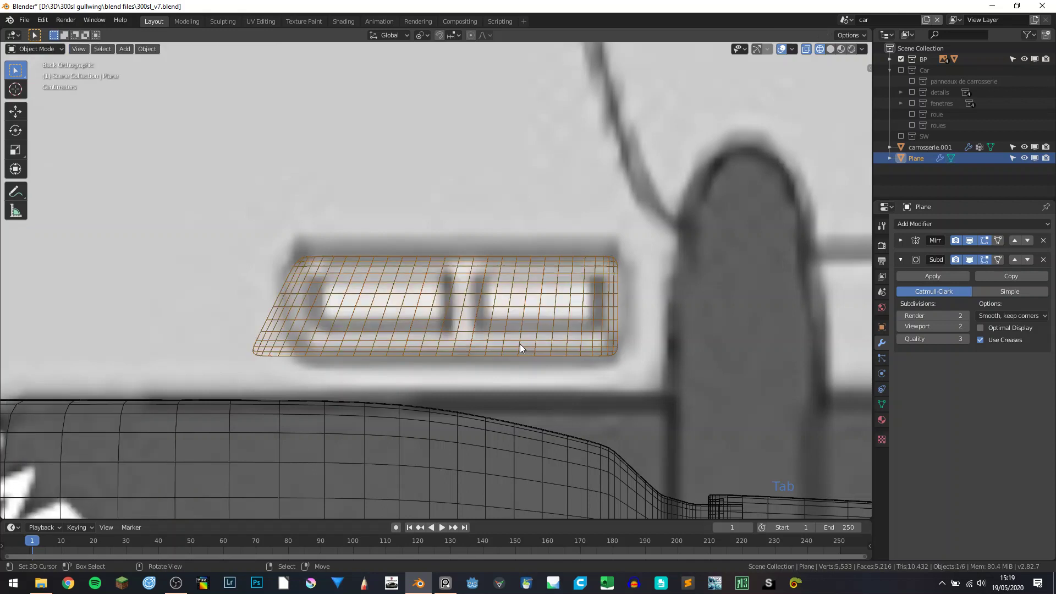
# Step: Add a centred horizontal loop cut across the rear light face and return to Object Mode
pyautogui.press('Tab')
pyautogui.hotkey('ctrl', 'r')
pyautogui.click(285, 307)
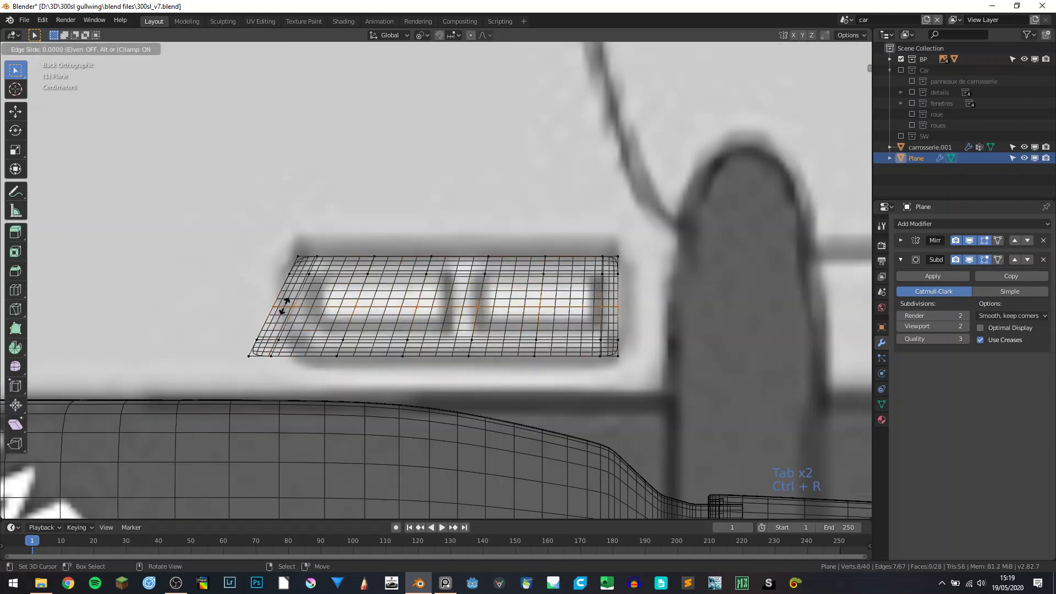
pyautogui.click(285, 306)
pyautogui.press('Tab')
# Step: Add a Shrinkwrap modifier to the light after the Subdivision modifier, with base_mesh as its target
pyautogui.moveTo(286, 305); pyautogui.dragTo(803, 274, button='middle')
pyautogui.click(903, 262)
pyautogui.click(906, 225)
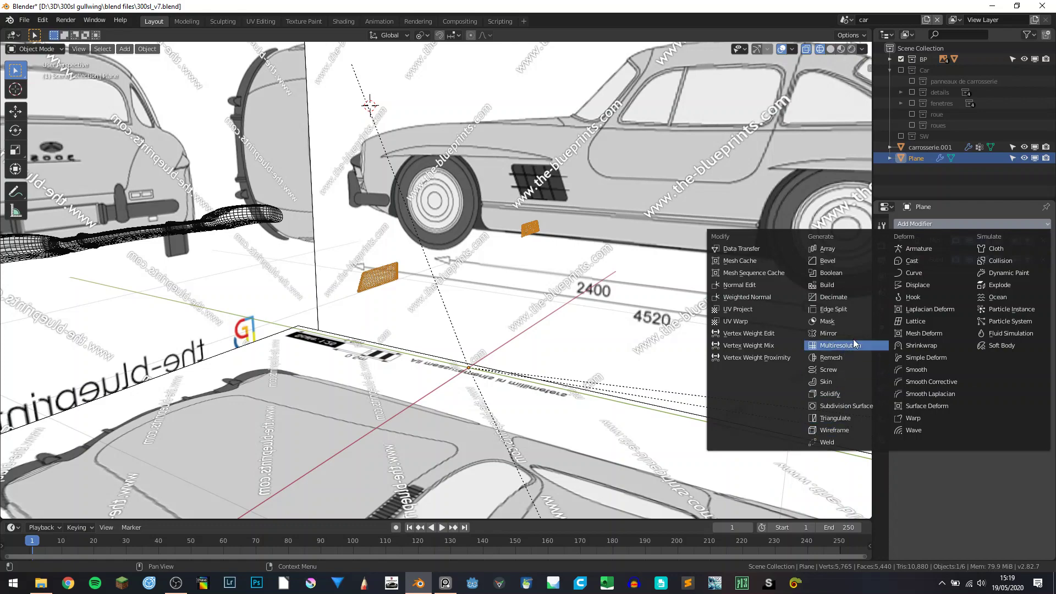
pyautogui.click(942, 344)
pyautogui.click(948, 323)
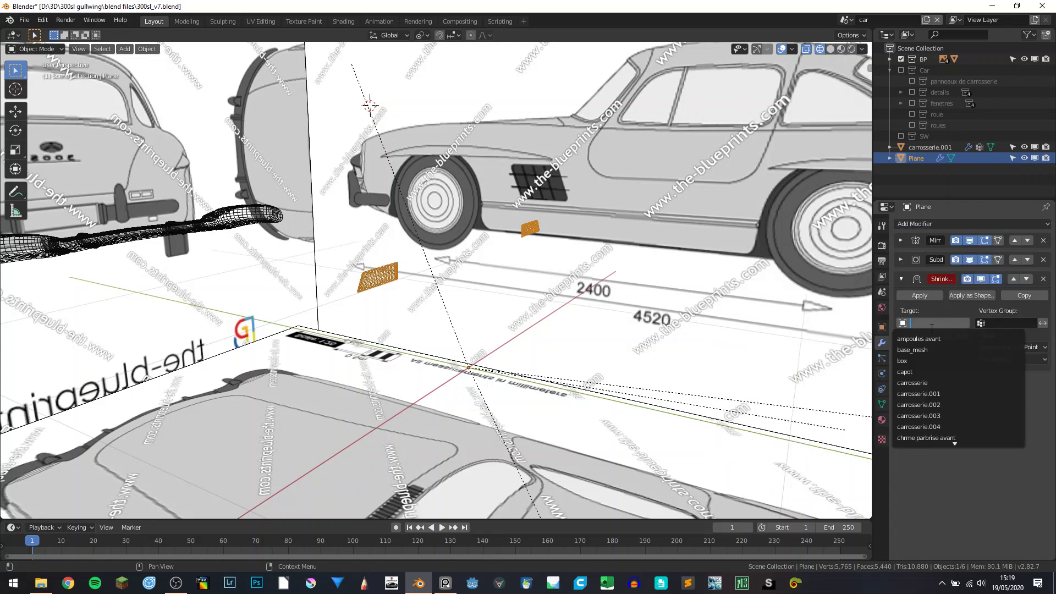
pyautogui.click(938, 349)
pyautogui.scroll(-4, 463, 309)
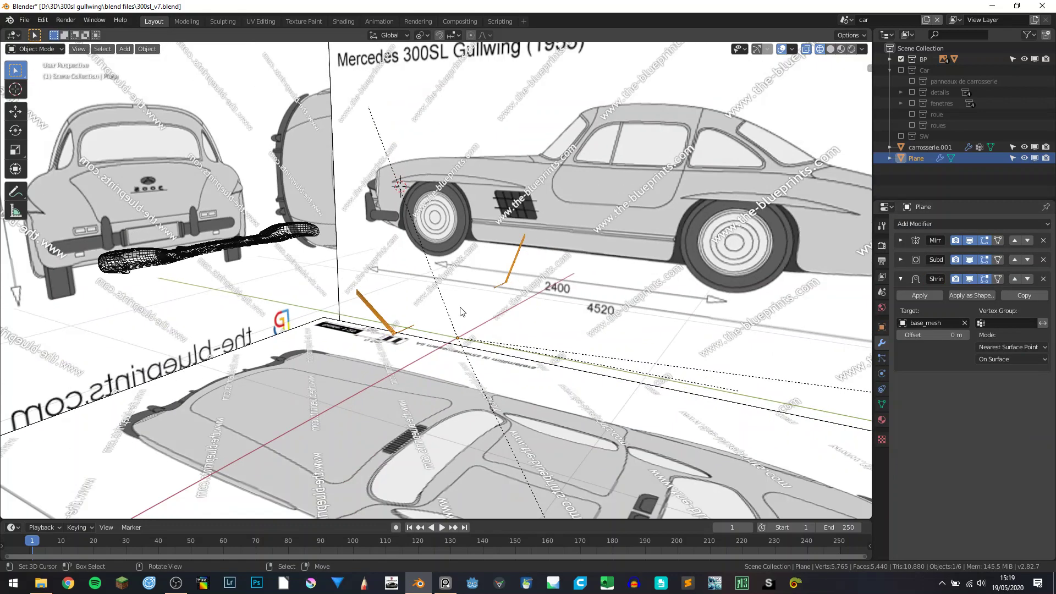
# Step: Set the Shrinkwrap mode to Project, using only the Negative direction, and check the light's projection from the rear
pyautogui.click(1011, 347)
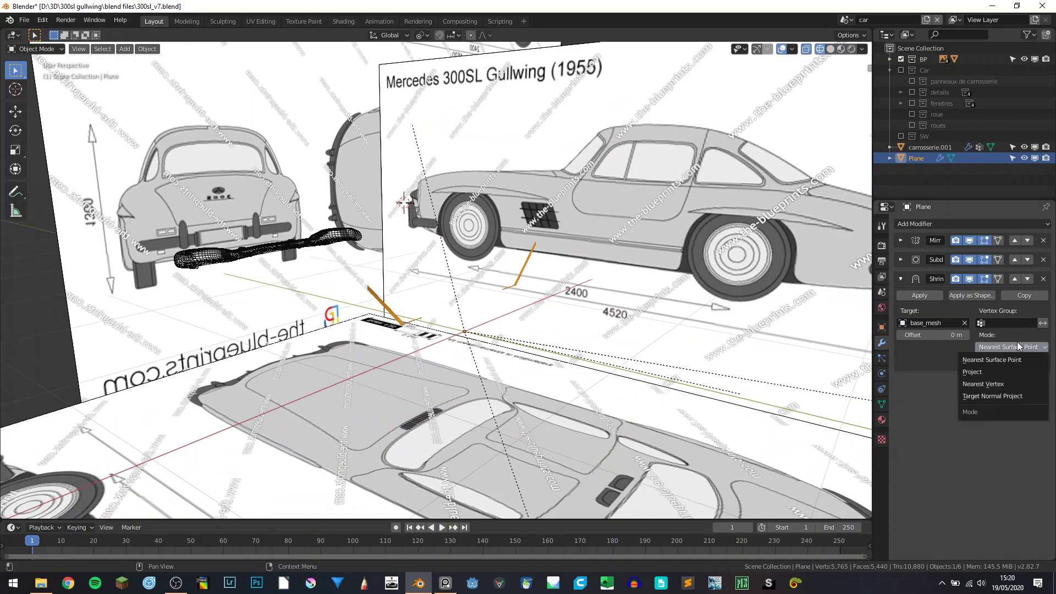
pyautogui.click(999, 372)
pyautogui.moveTo(256, 260); pyautogui.dragTo(349, 271, button='middle')
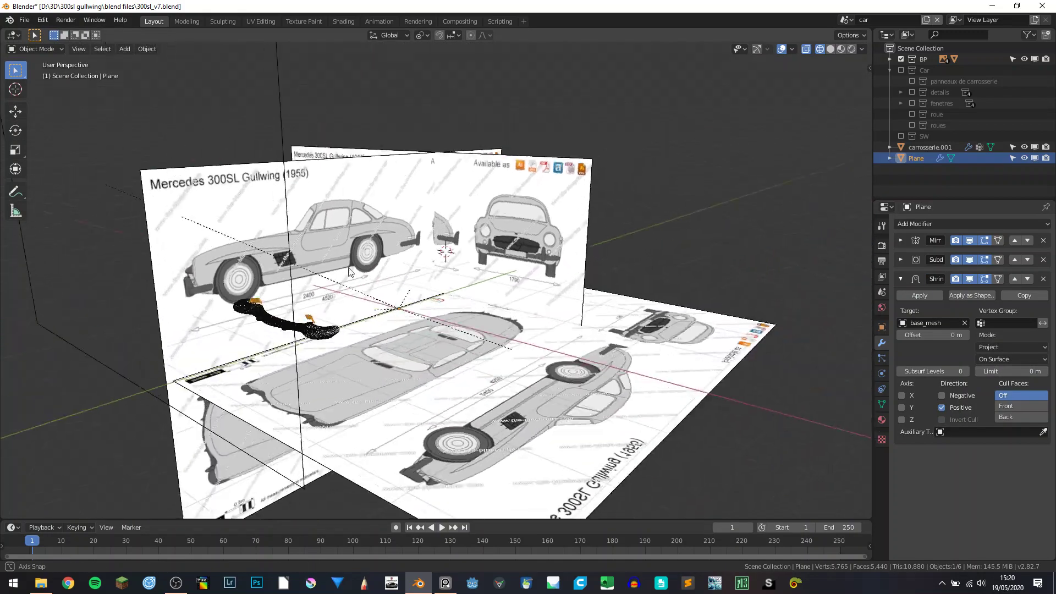
pyautogui.scroll(4, 349, 272)
pyautogui.click(941, 407)
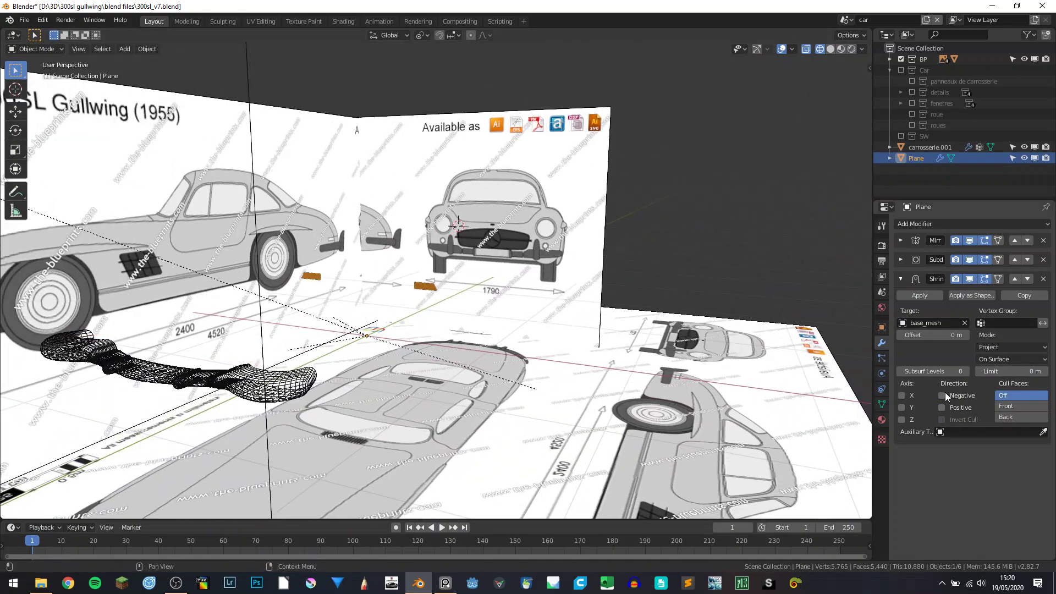
pyautogui.click(942, 395)
pyautogui.moveTo(715, 357); pyautogui.dragTo(586, 360, button='middle')
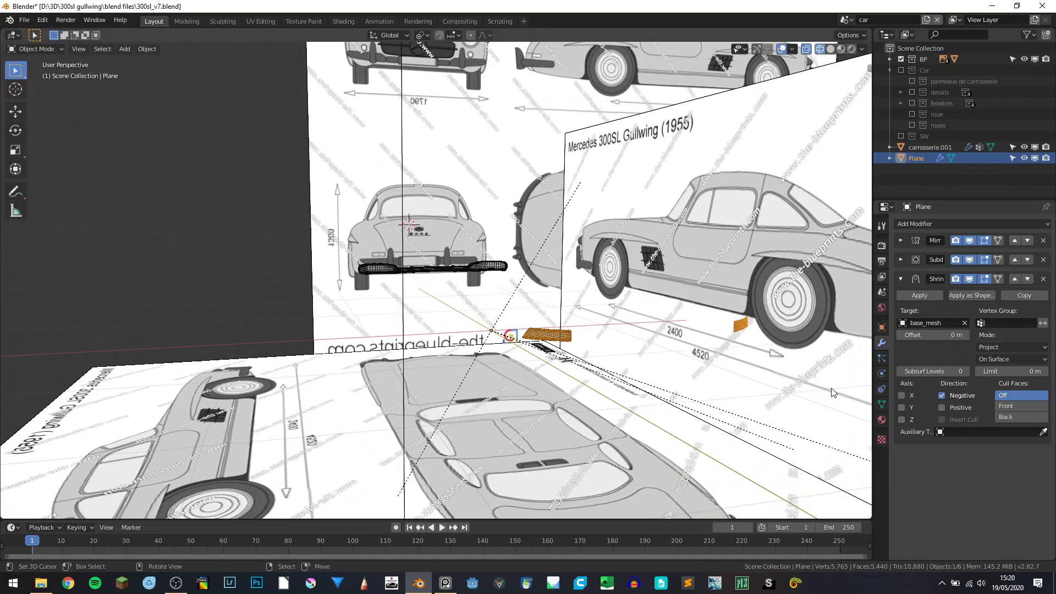
pyautogui.press('ctrl+KP_1')
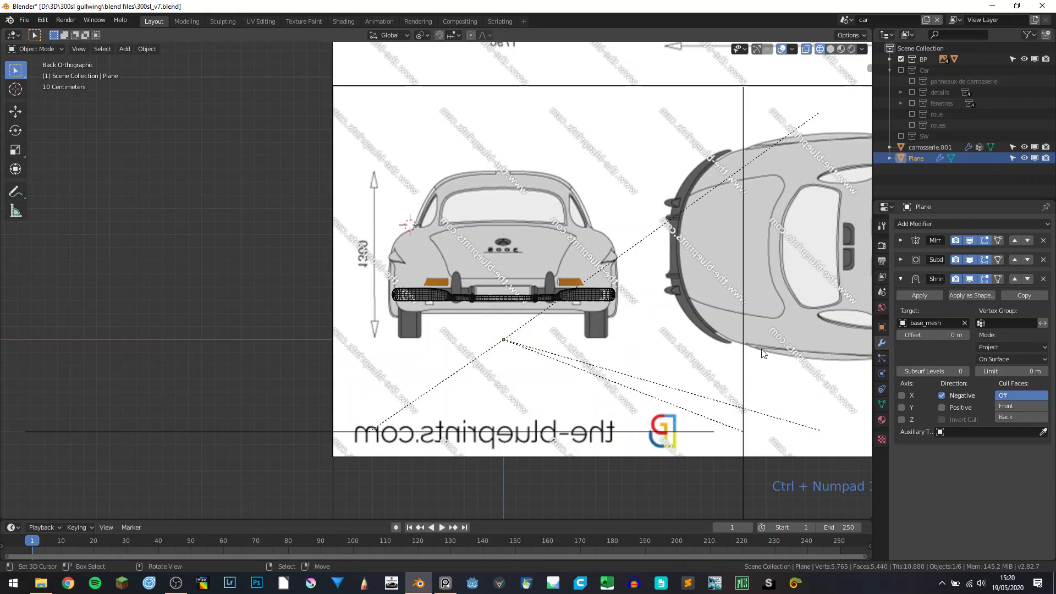
pyautogui.scroll(6, 552, 326)
pyautogui.scroll(-5, 385, 302)
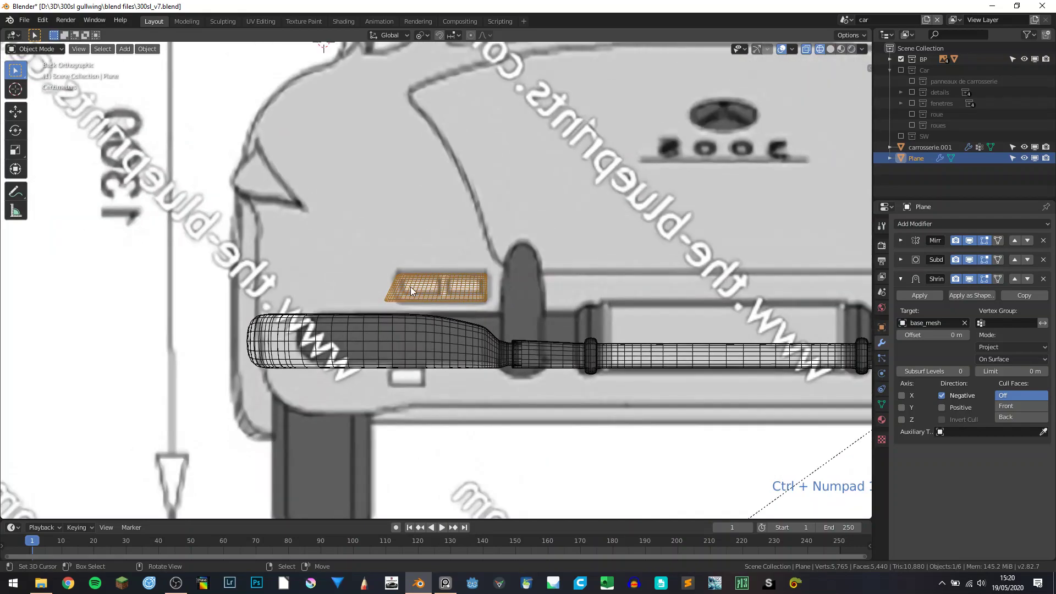
pyautogui.moveTo(411, 286); pyautogui.dragTo(662, 334, button='middle')
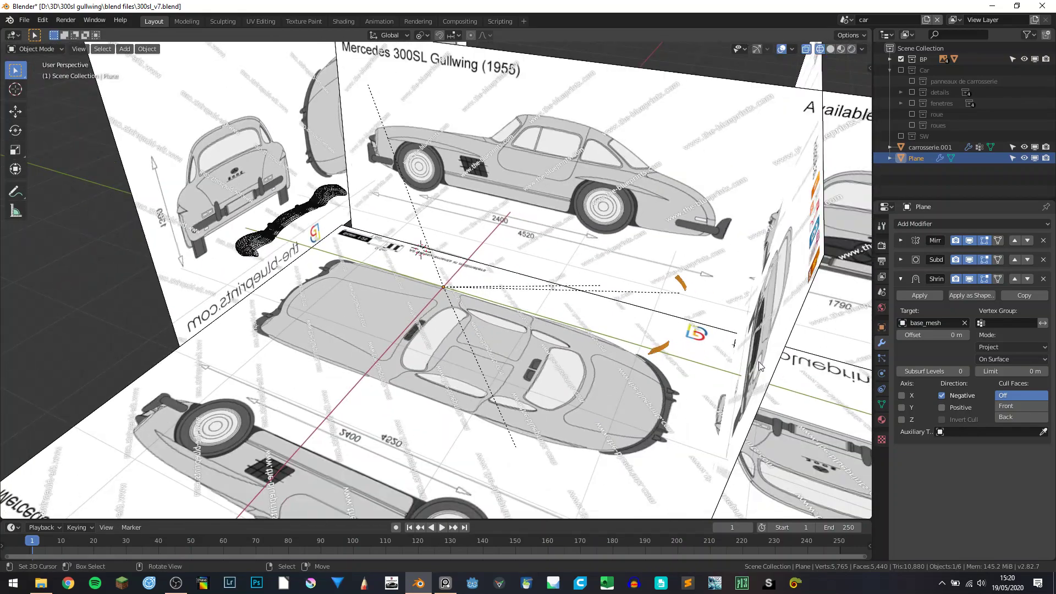
# Step: Duplicate the light's Shrinkwrap modifier and apply one of the two copies
pyautogui.click(901, 279)
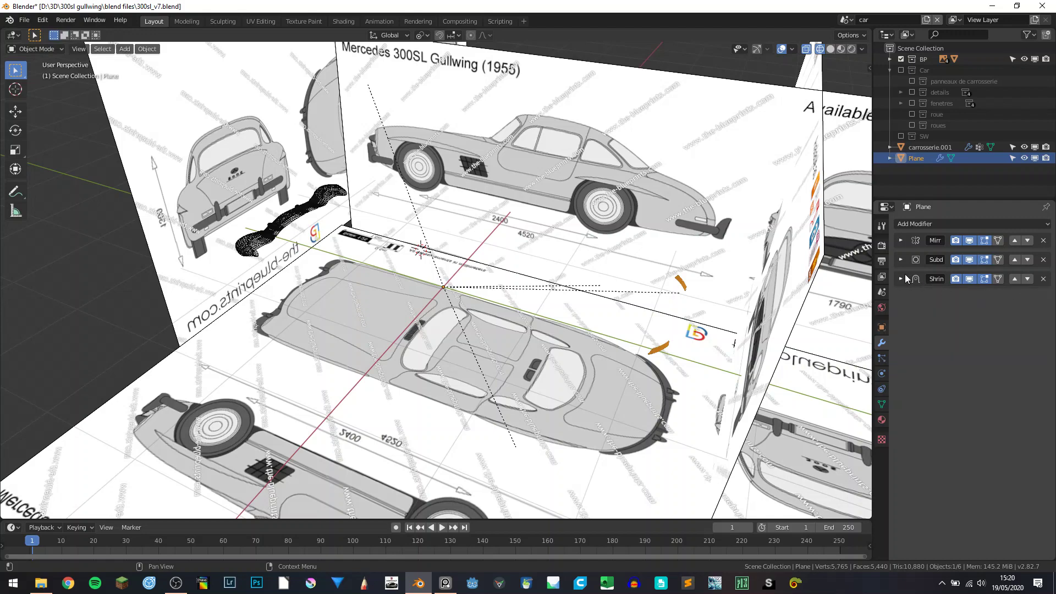
pyautogui.click(901, 279)
pyautogui.click(1012, 297)
pyautogui.click(939, 295)
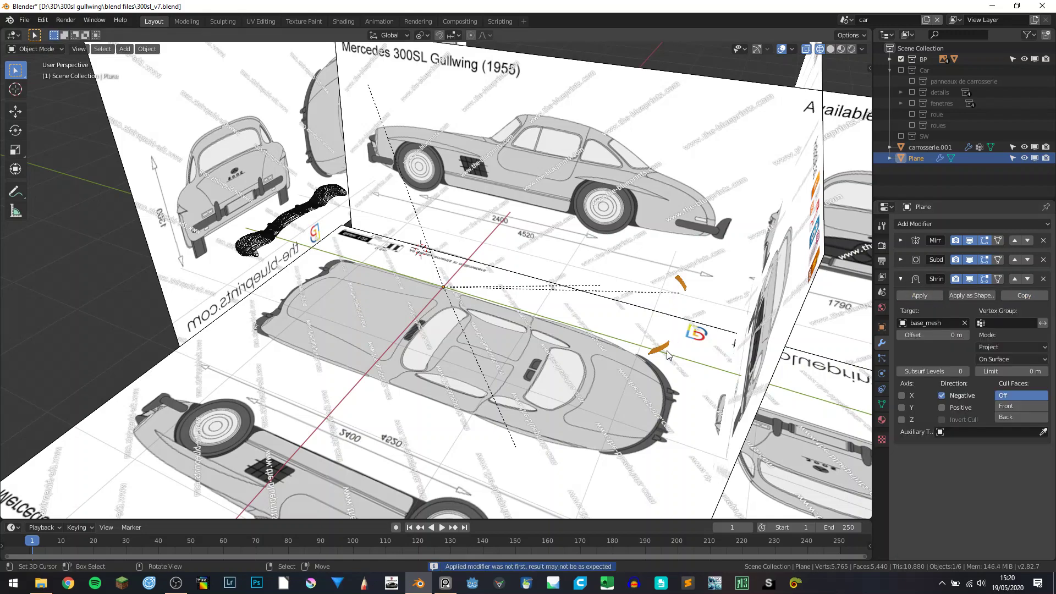
# Step: Inspect the light's projected cage up close in Edit Mode and return to Object Mode
pyautogui.press('Tab')
pyautogui.press('a')
pyautogui.press('KP_Decimal')
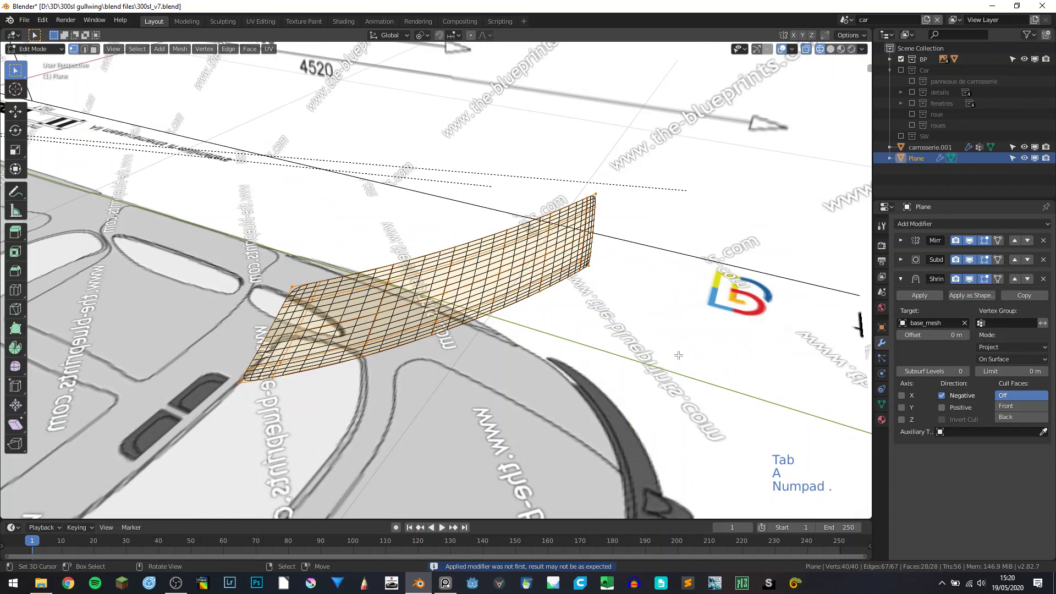
pyautogui.moveTo(673, 356); pyautogui.dragTo(649, 325, button='middle')
pyautogui.press('a')
pyautogui.press('a')
pyautogui.press('a')
pyautogui.press('Tab')
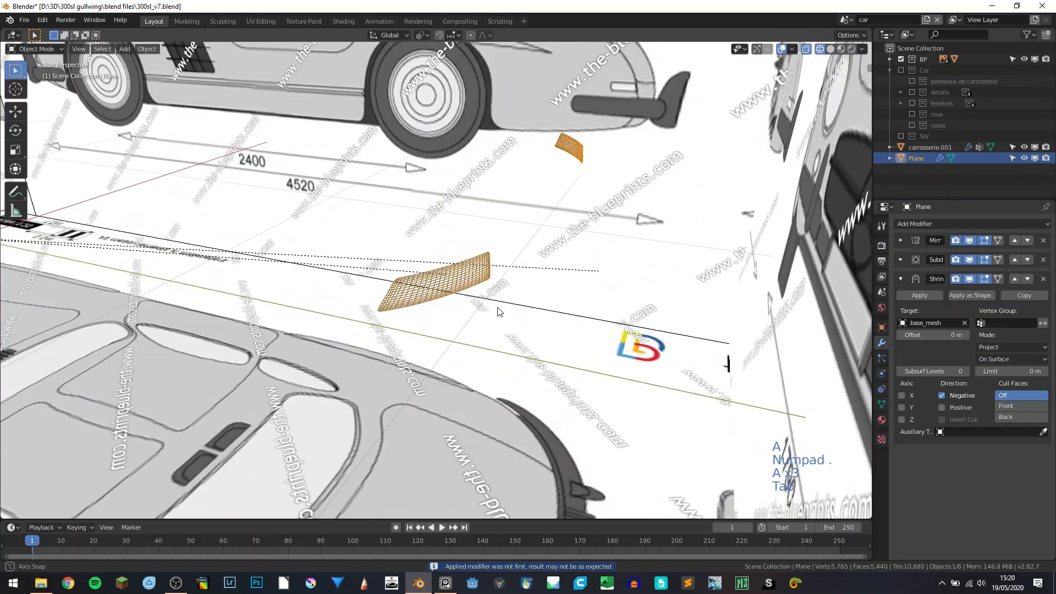
# Step: Select all the light's vertices in Edit Mode and add a vertex group named SW
pyautogui.click(1005, 323)
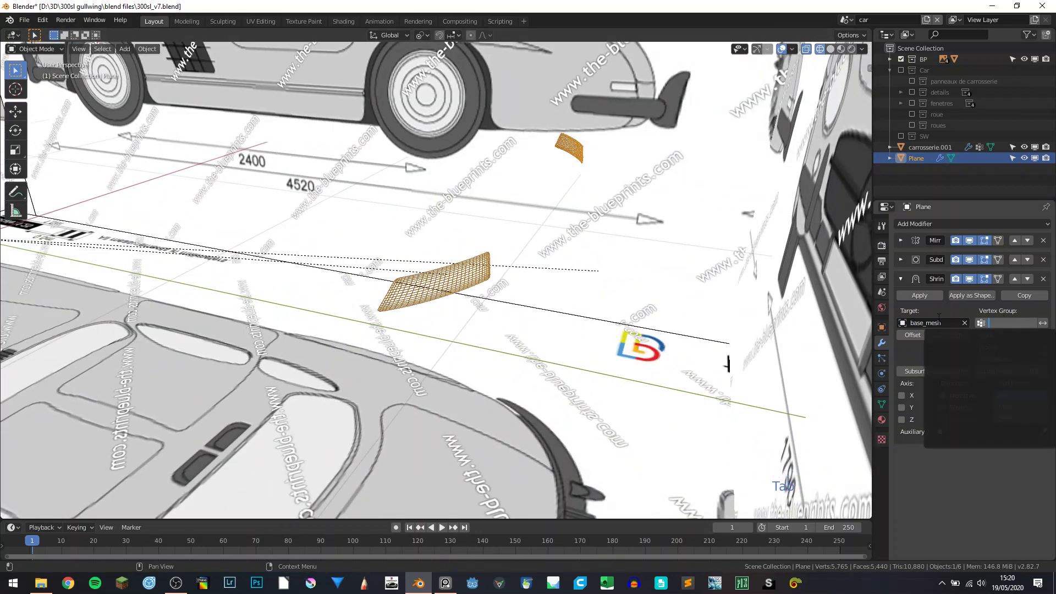
pyautogui.press('Tab')
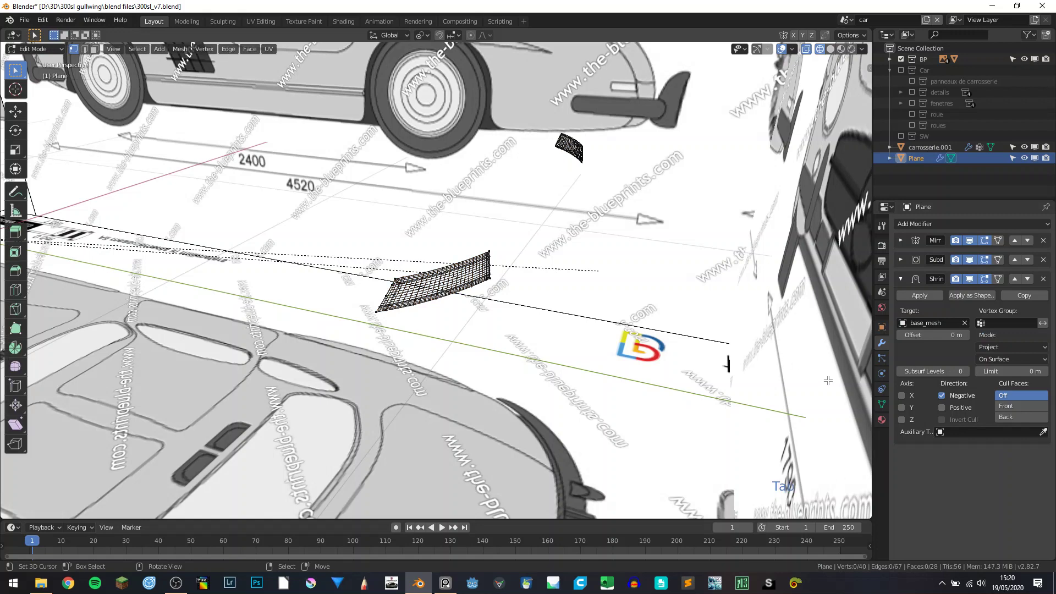
pyautogui.press('a')
pyautogui.click(882, 405)
pyautogui.click(1046, 257)
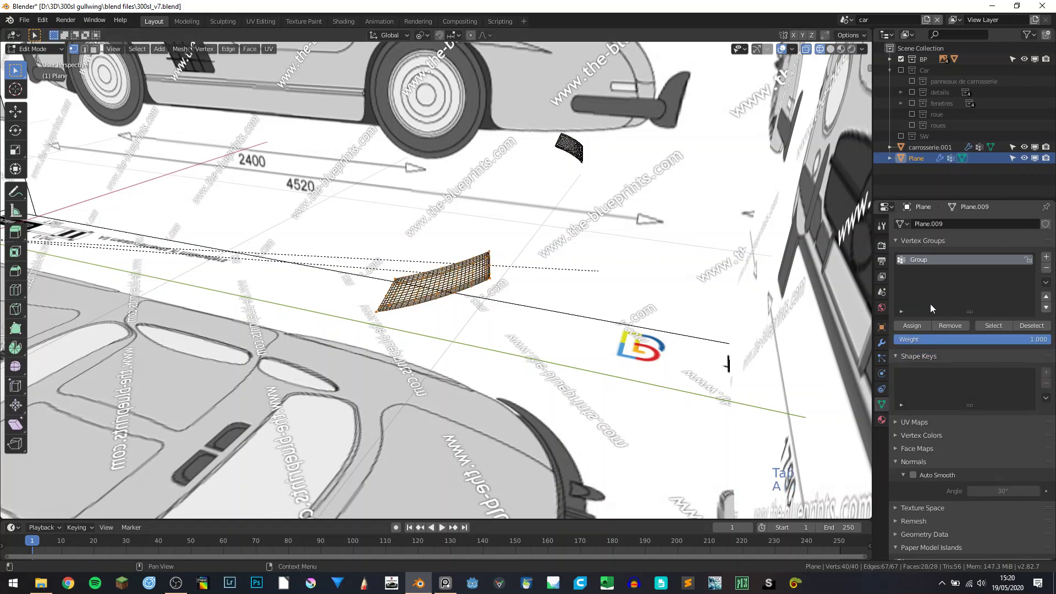
pyautogui.doubleClick(931, 257)
pyautogui.write('SW')
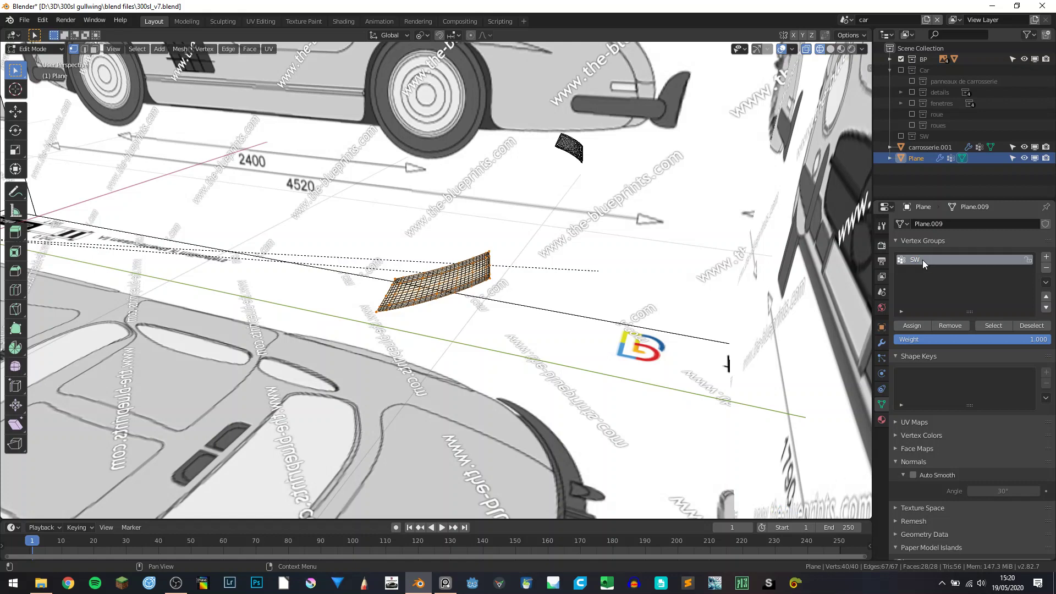
pyautogui.press('Return')
# Step: Set SW as the vertex group of the remaining Shrinkwrap modifier
pyautogui.click(882, 343)
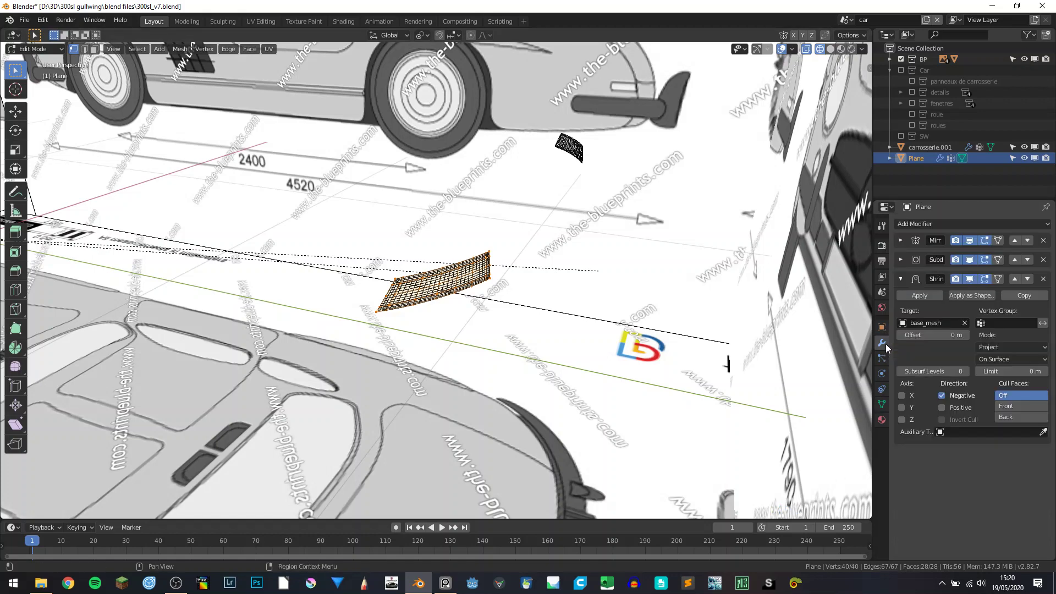
pyautogui.click(1003, 323)
pyautogui.click(976, 339)
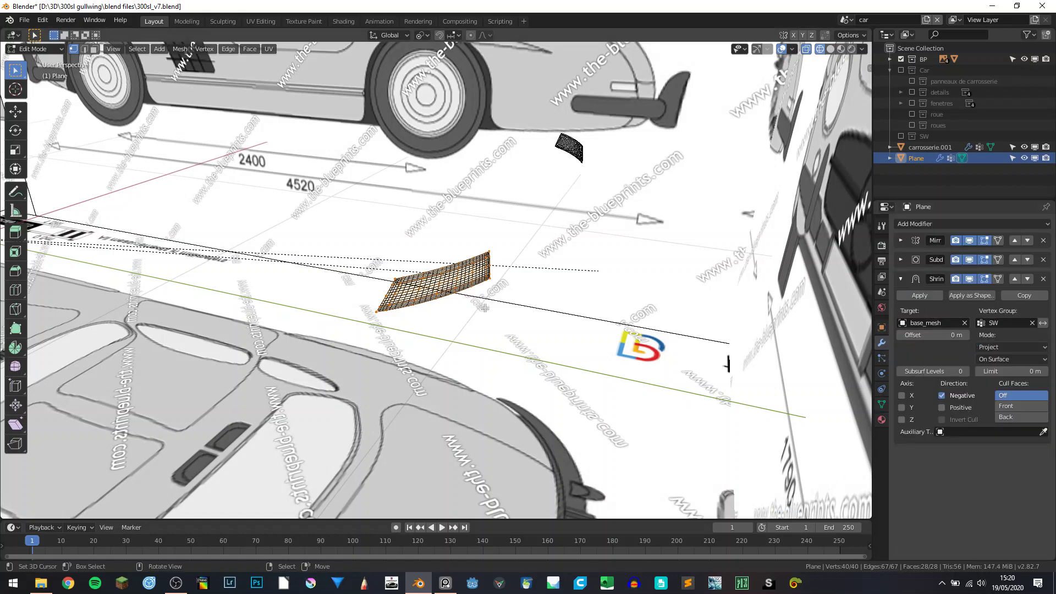
# Step: Extrude the light face about 0.01 m along Y and remove the extruded vertices from the SW vertex group
pyautogui.moveTo(484, 308); pyautogui.dragTo(519, 320, button='middle')
pyautogui.press('e')
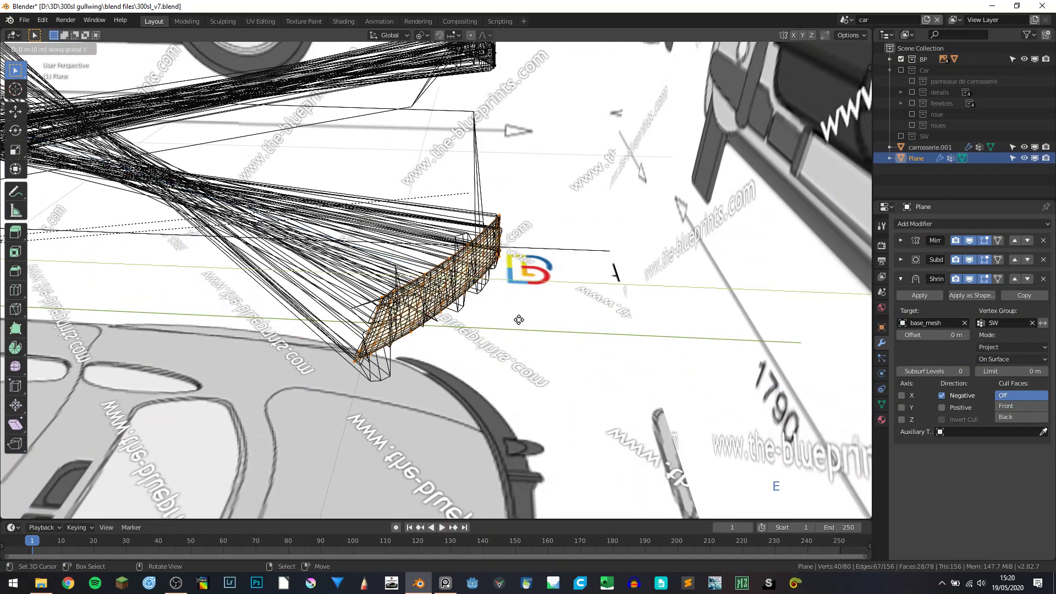
pyautogui.click(524, 324)
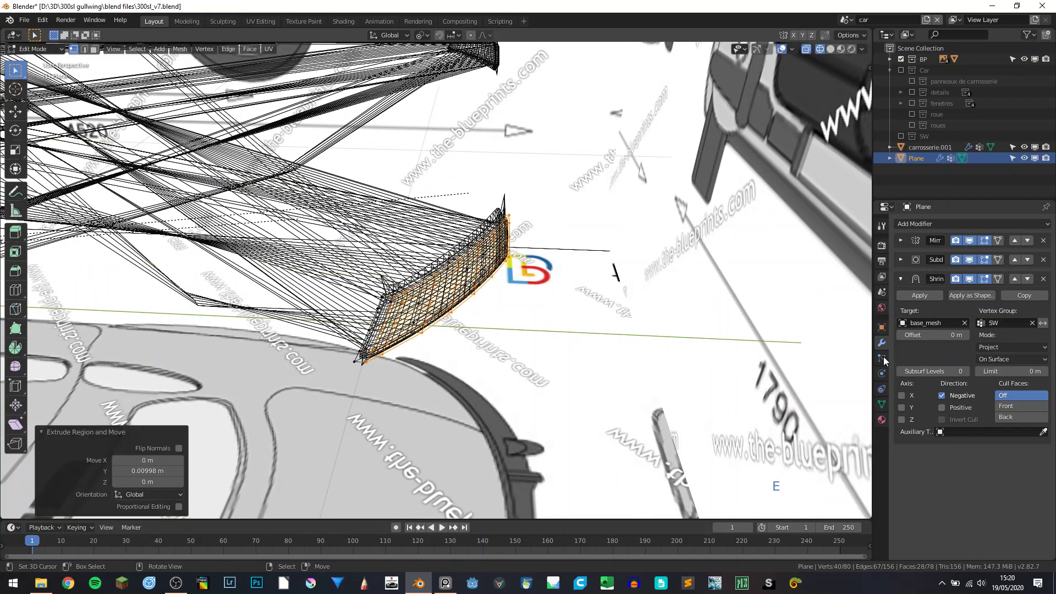
pyautogui.click(882, 404)
pyautogui.click(956, 327)
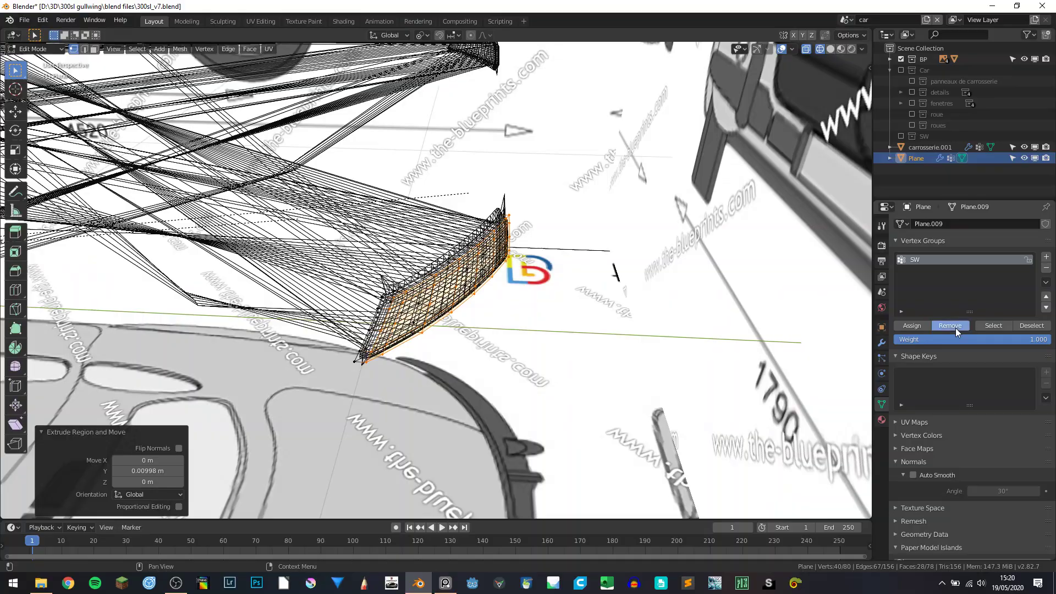
pyautogui.moveTo(341, 308); pyautogui.dragTo(454, 315, button='middle')
pyautogui.scroll(3, 455, 315)
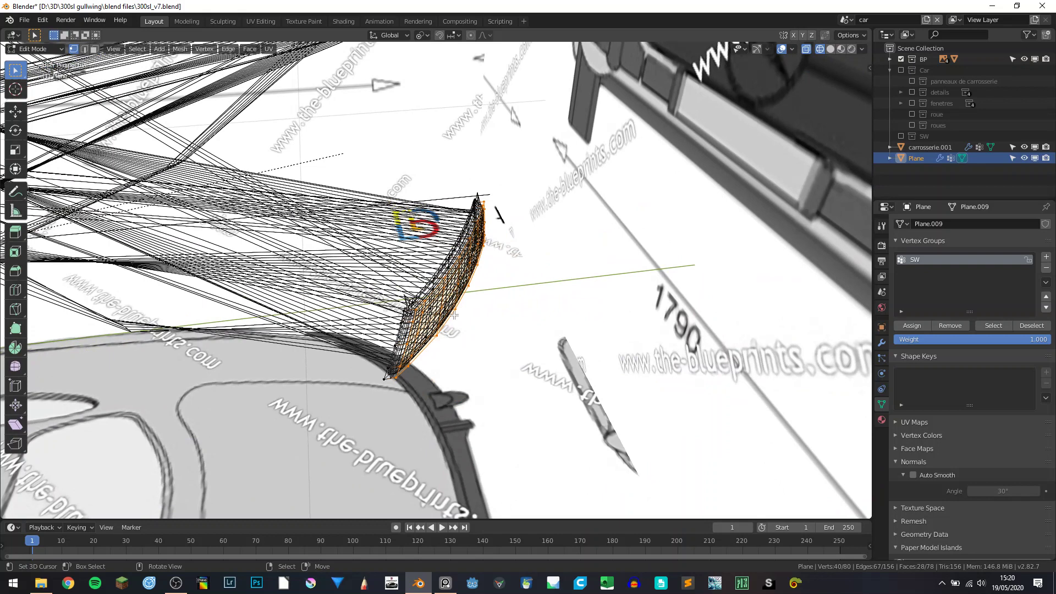
# Step: Toggle the Shrinkwrap modifier's viewport display to compare the light with and without it, and delete the modifier
pyautogui.click(881, 343)
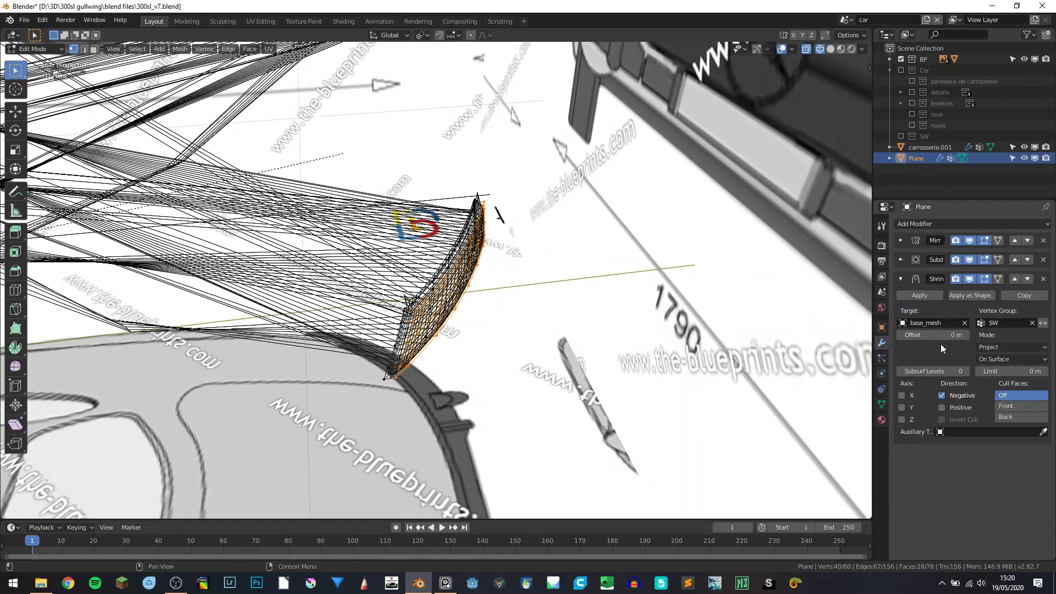
pyautogui.click(942, 396)
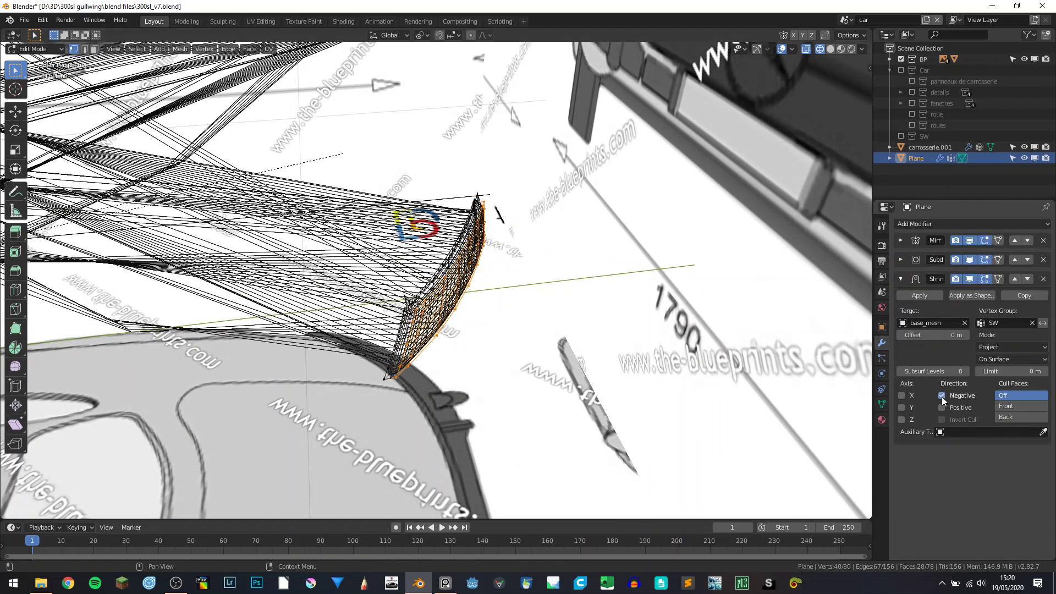
pyautogui.click(970, 279)
pyautogui.click(969, 279)
pyautogui.click(969, 279)
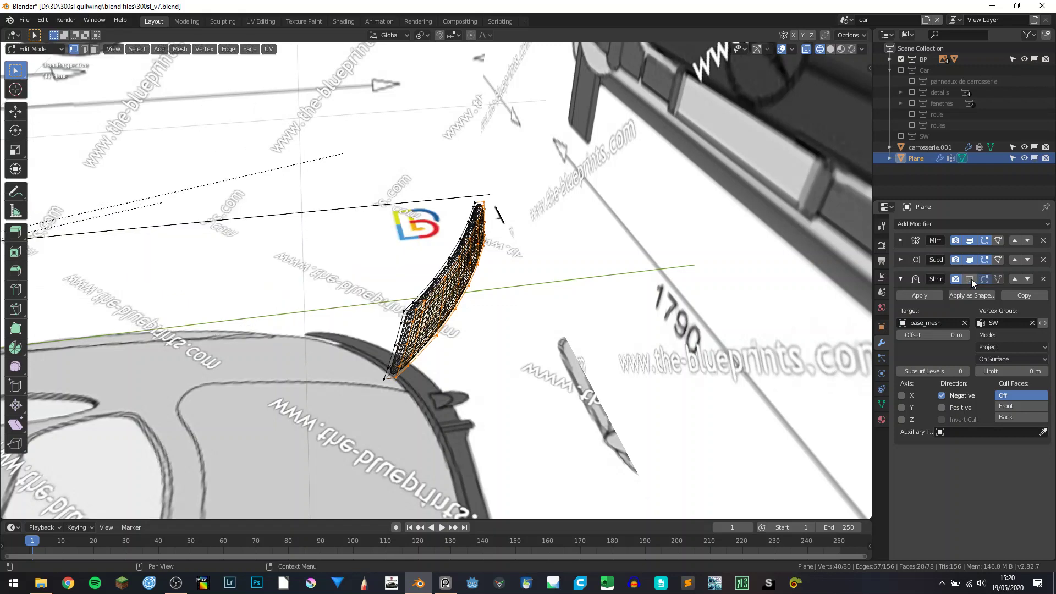
pyautogui.click(1043, 279)
# Step: In Object Mode, switch the viewport to solid display and shade the light smooth
pyautogui.moveTo(505, 308)
pyautogui.mouseDown(button='middle')
pyautogui.moveTo(538, 317)
pyautogui.moveTo(321, 317)
pyautogui.moveTo(269, 344)
pyautogui.moveTo(347, 324)
pyautogui.mouseUp(button='middle')
pyautogui.press('Tab')
pyautogui.hotkey('shift', 'z')
pyautogui.press('w')
pyautogui.click(463, 311)
# Step: In Edit Mode with face selection, select all the back faces of the rear light and delete them, with viewport overlays turned off
pyautogui.press('Tab')
pyautogui.moveTo(385, 352); pyautogui.dragTo(143, 180, button='middle')
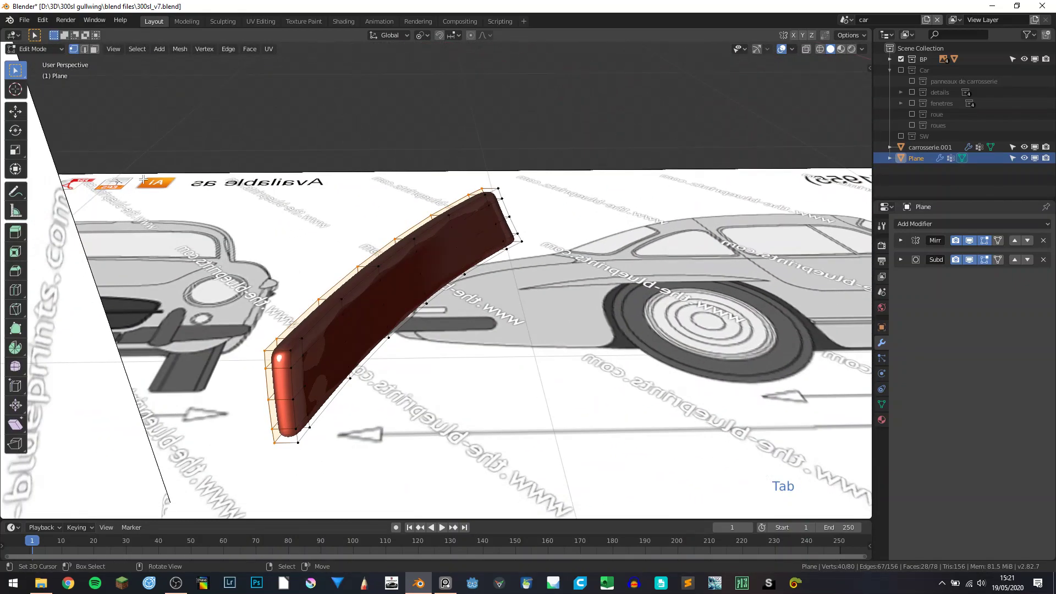
pyautogui.click(94, 49)
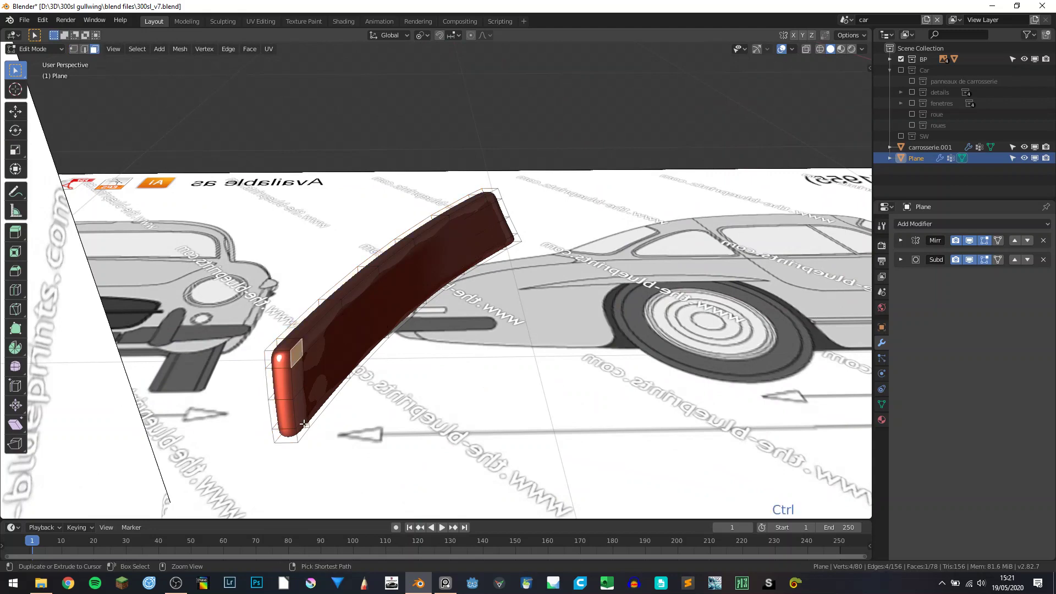
pyautogui.keyDown('ctrl'); pyautogui.click(292, 358); pyautogui.keyUp('ctrl')
pyautogui.moveTo(293, 358); pyautogui.dragTo(605, 294, button='middle')
pyautogui.keyDown('ctrl'); pyautogui.click(605, 294); pyautogui.keyUp('ctrl')
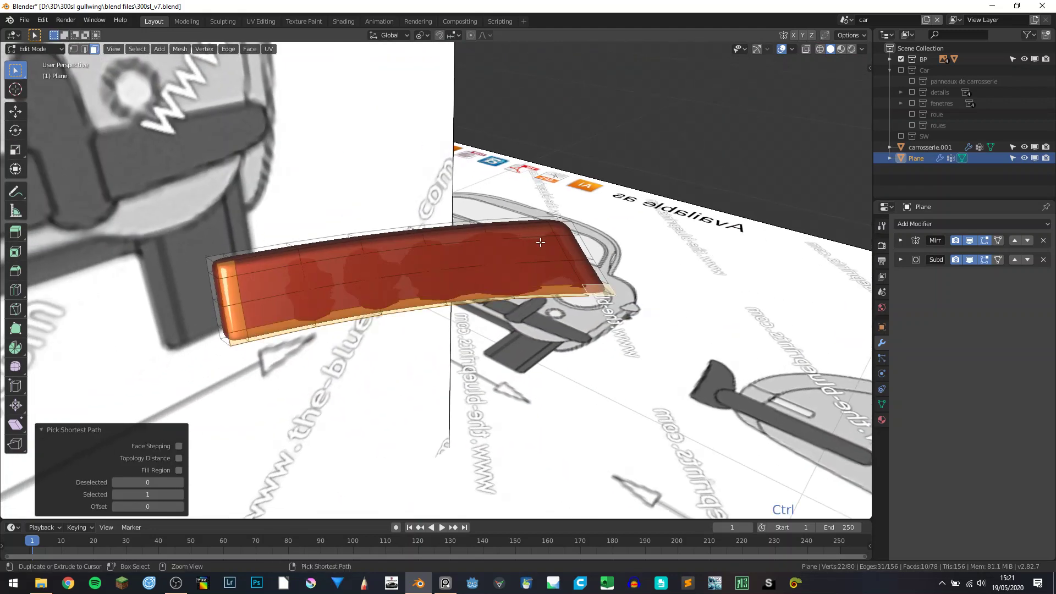
pyautogui.keyDown('ctrl'); pyautogui.click(263, 257); pyautogui.keyUp('ctrl')
pyautogui.keyDown('ctrl'); pyautogui.click(277, 310); pyautogui.keyUp('ctrl')
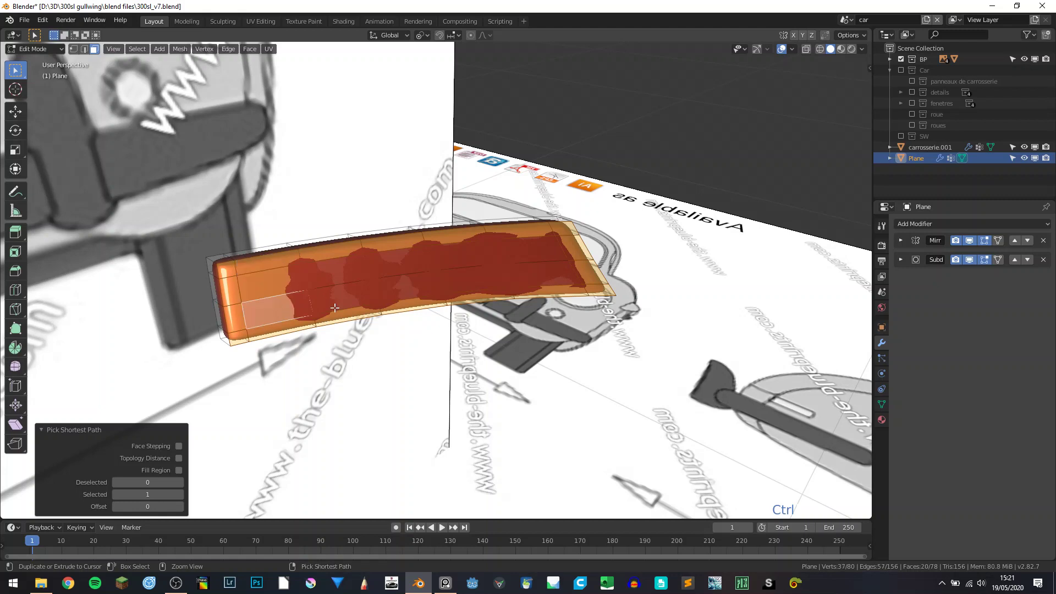
pyautogui.keyDown('ctrl'); pyautogui.click(555, 278); pyautogui.keyUp('ctrl')
pyautogui.keyDown('ctrl'); pyautogui.click(537, 252); pyautogui.keyUp('ctrl')
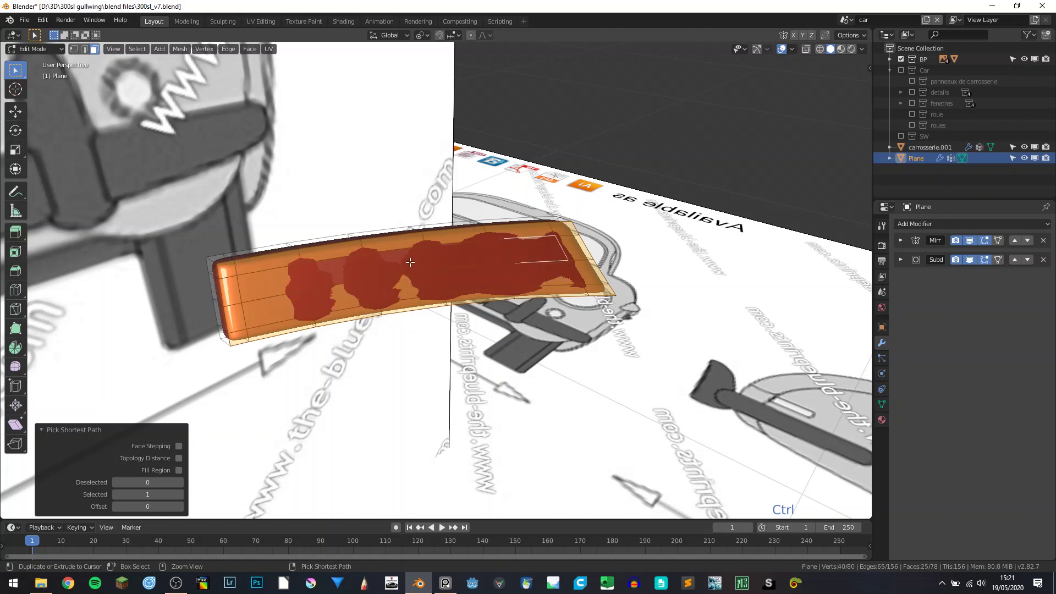
pyautogui.keyDown('ctrl'); pyautogui.click(338, 275); pyautogui.keyUp('ctrl')
pyautogui.press('x')
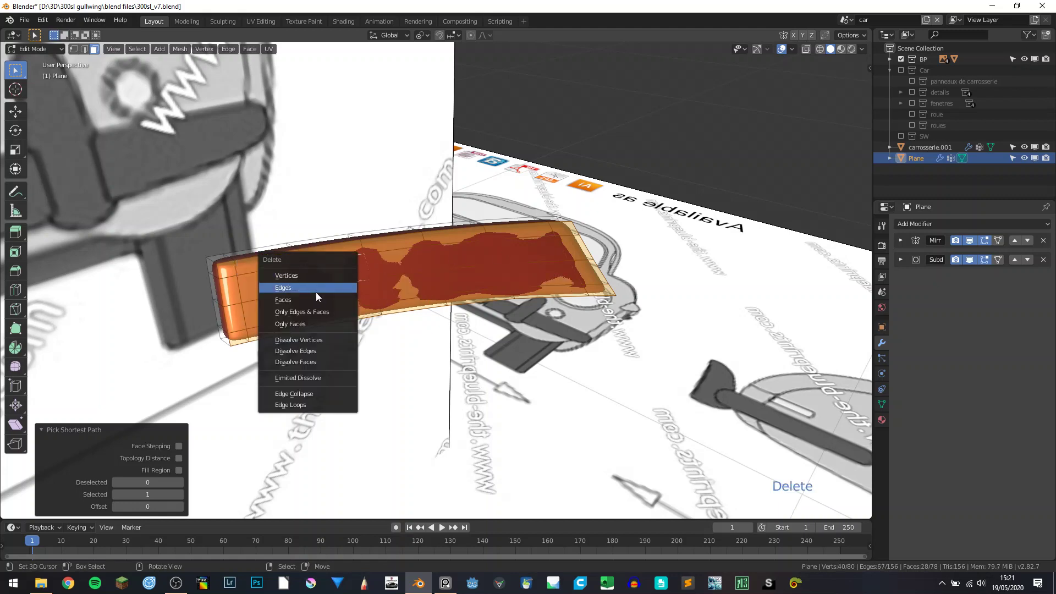
pyautogui.click(780, 49)
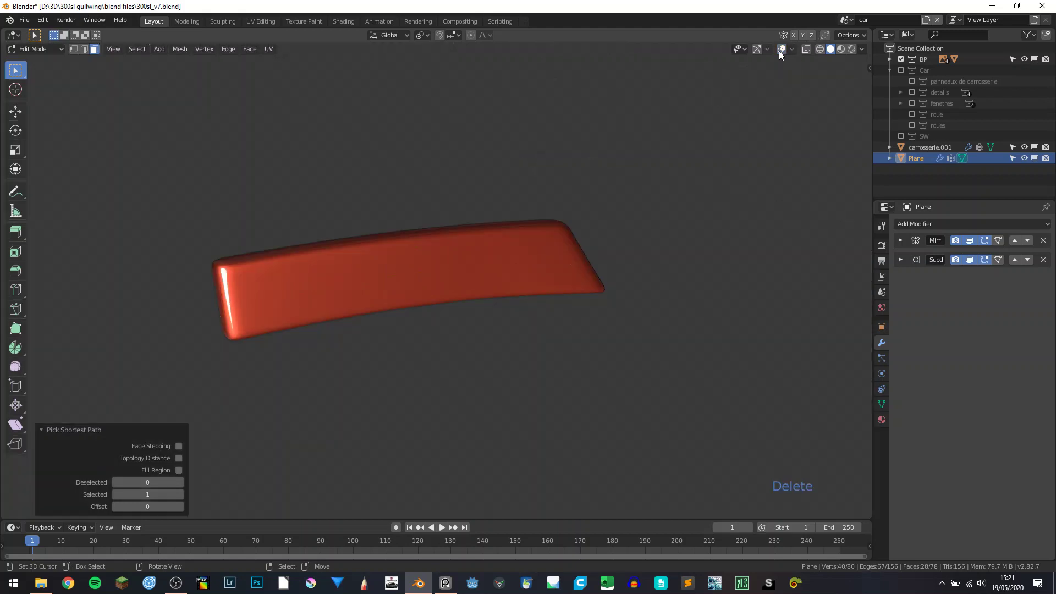
pyautogui.moveTo(604, 165); pyautogui.dragTo(543, 208, button='middle')
pyautogui.press('Delete')
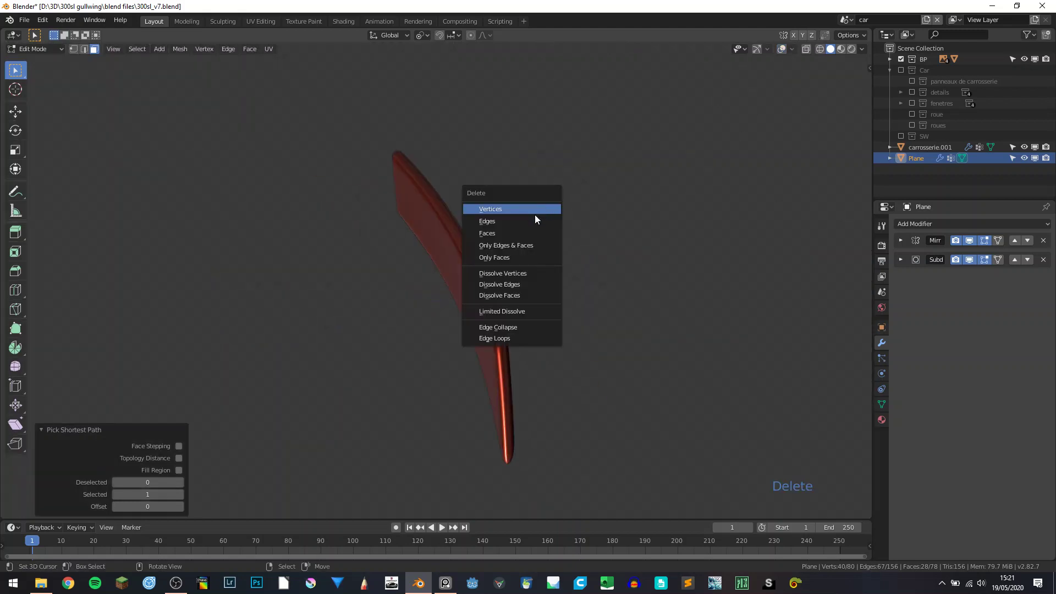
pyautogui.click(506, 234)
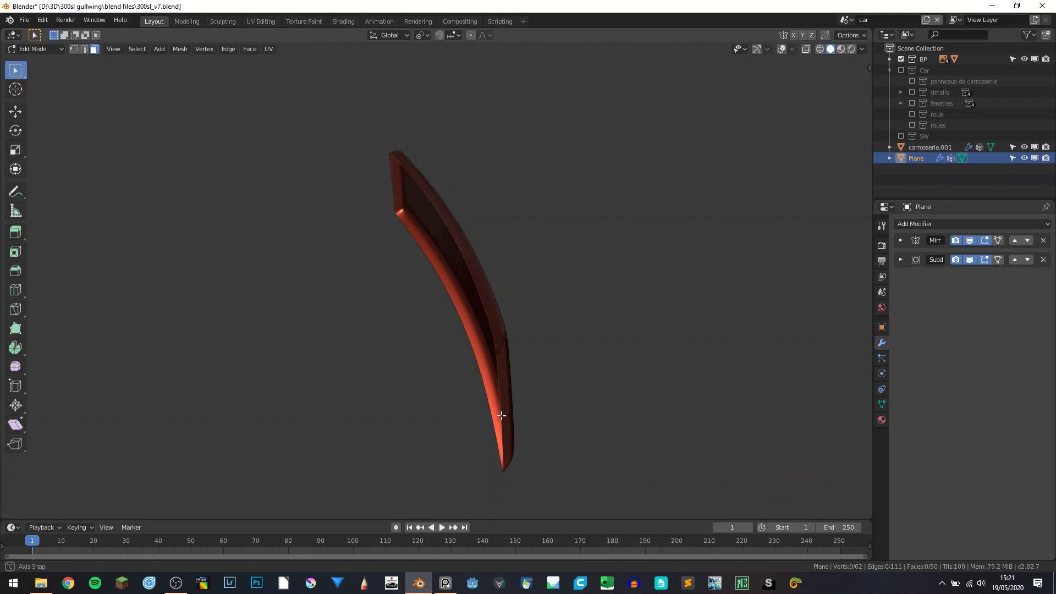
# Step: Turn the viewport overlays back on and add a loop cut around the light's side walls
pyautogui.moveTo(500, 419); pyautogui.dragTo(589, 403, button='middle')
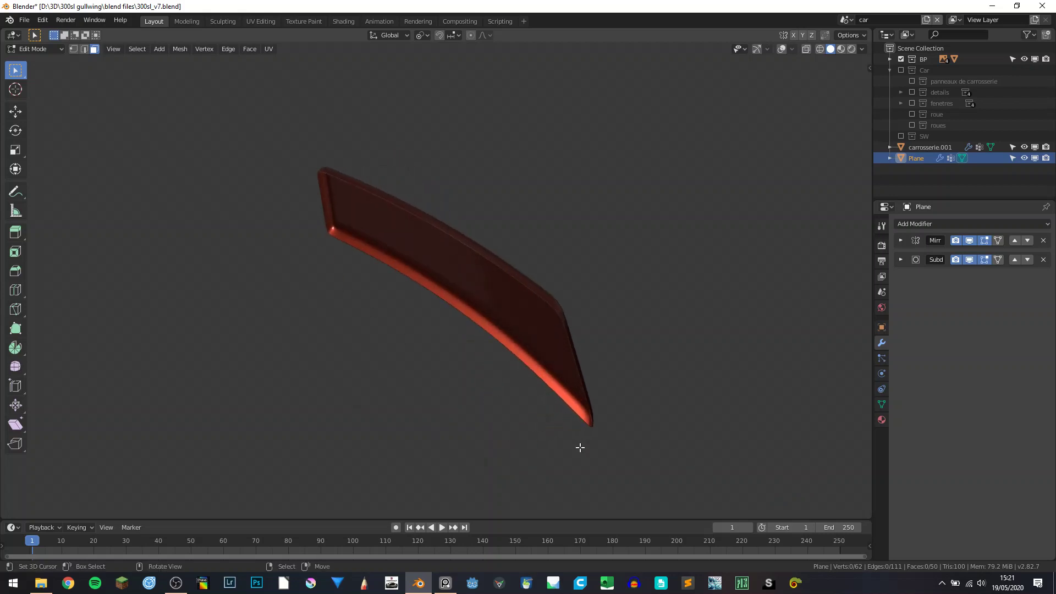
pyautogui.moveTo(567, 349); pyautogui.dragTo(488, 337, button='middle')
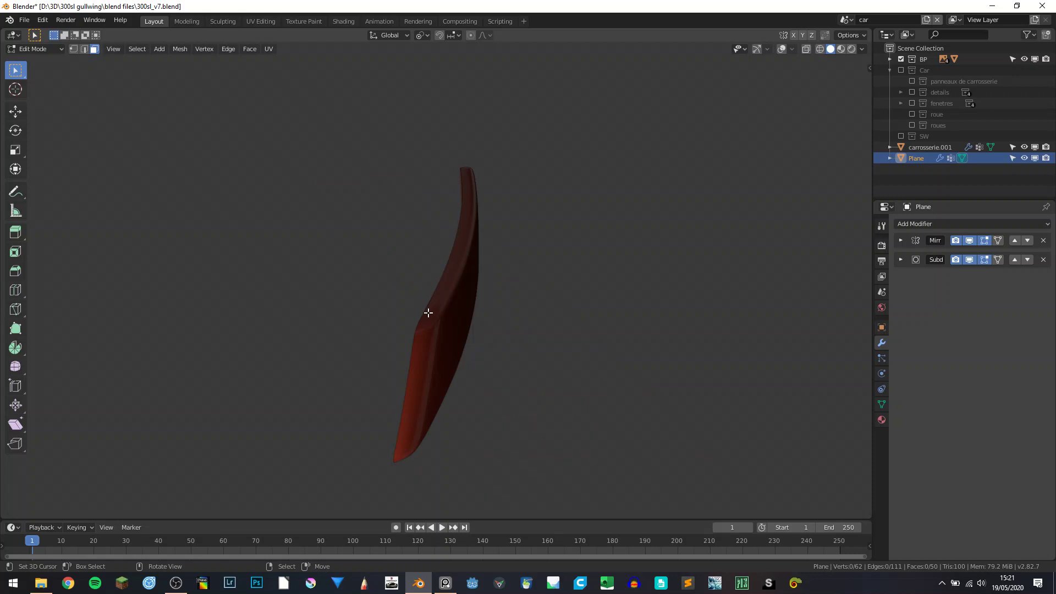
pyautogui.click(781, 49)
pyautogui.hotkey('ctrl', 'r')
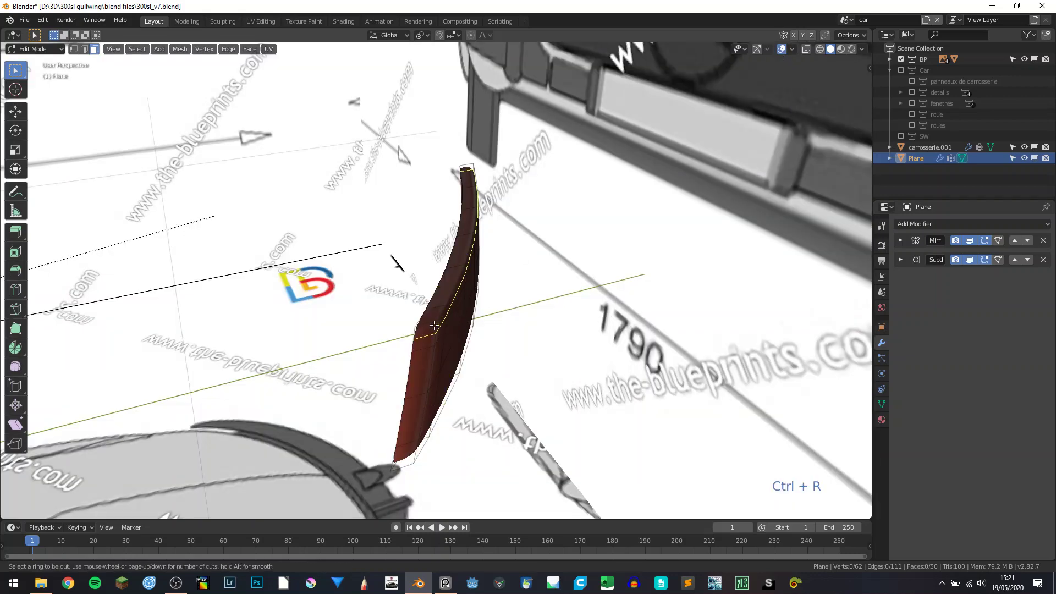
pyautogui.click(434, 326)
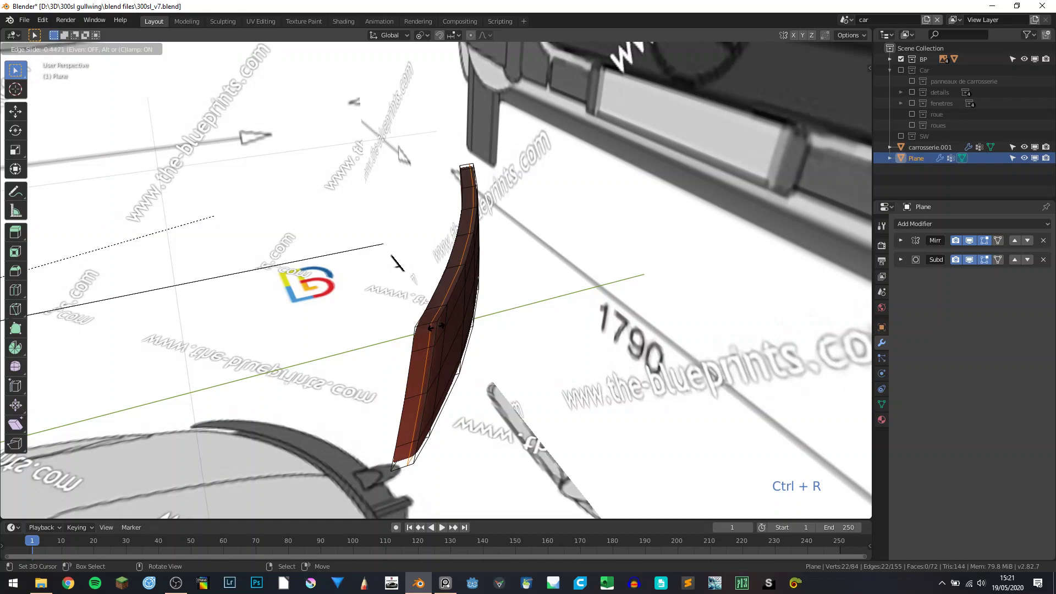
pyautogui.click(434, 325)
# Step: Return to Object Mode, exclude the BP blueprint collection, and enable the Car collection
pyautogui.press('Tab')
pyautogui.moveTo(434, 325); pyautogui.dragTo(578, 345, button='middle')
pyautogui.scroll(-5, 477, 323)
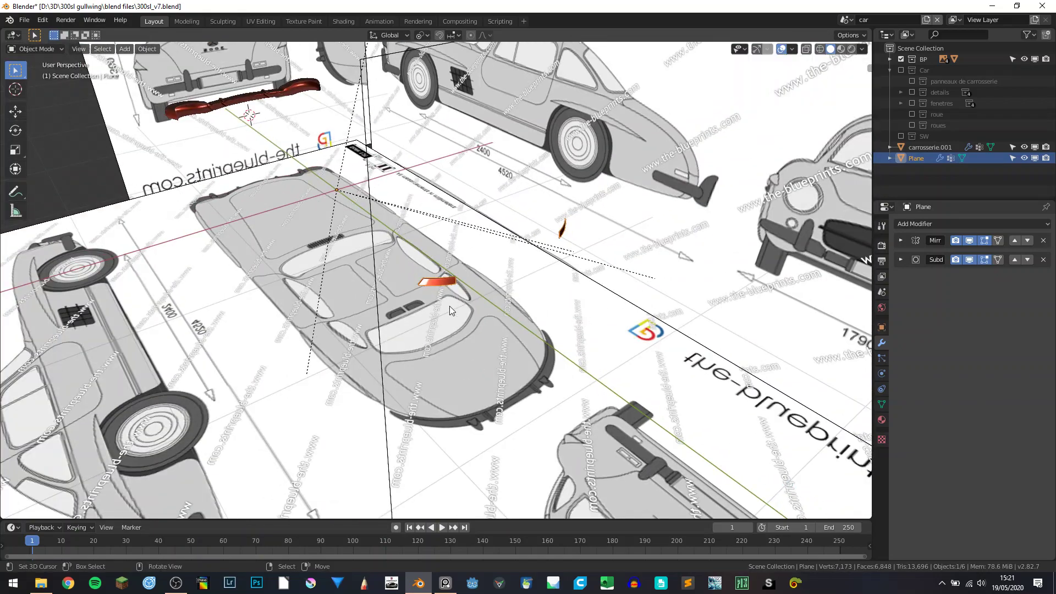
pyautogui.moveTo(454, 305); pyautogui.dragTo(418, 291, button='middle')
pyautogui.scroll(5, 445, 300)
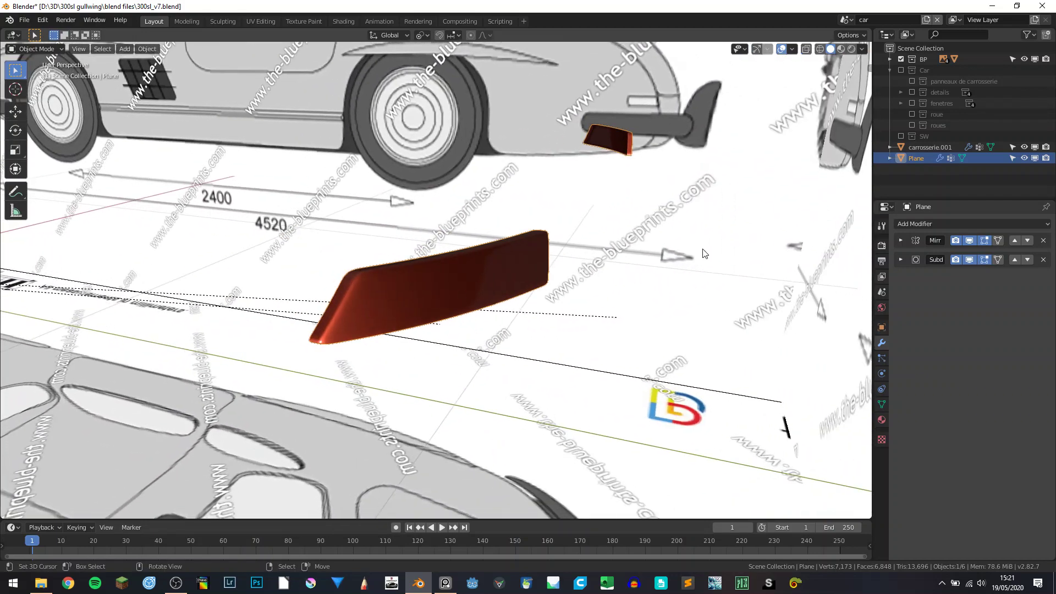
pyautogui.click(900, 59)
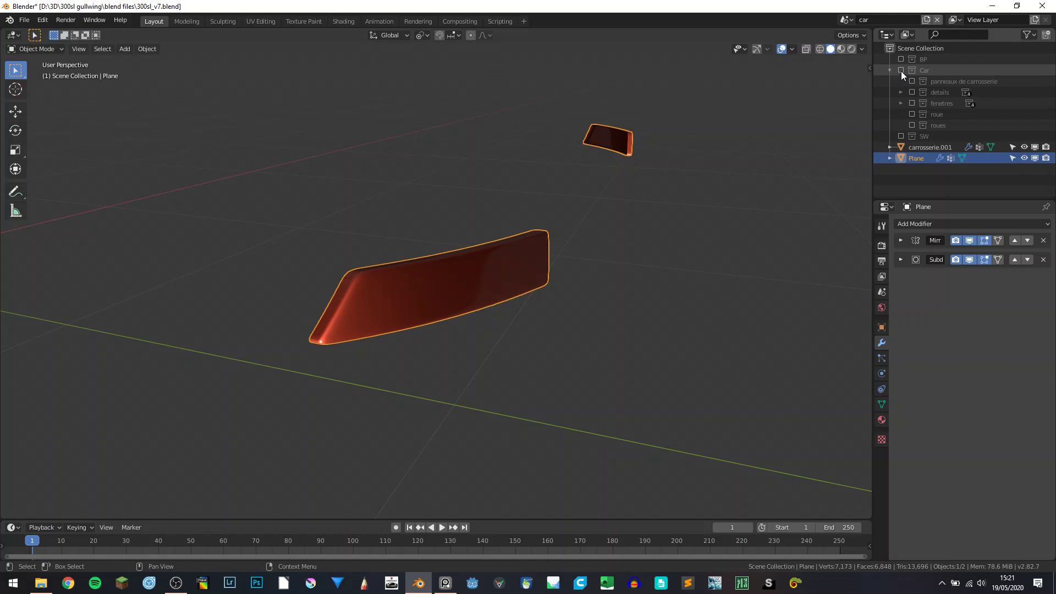
pyautogui.click(901, 71)
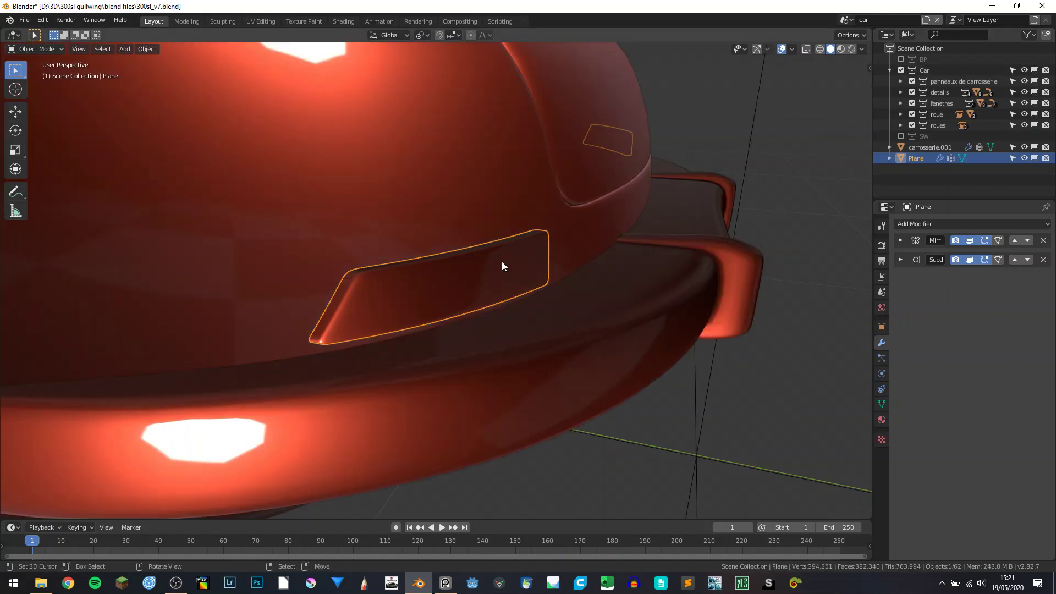
# Step: Select the light's open back edge loop, separate it into its own object, and return to Object Mode
pyautogui.press('Tab')
pyautogui.moveTo(502, 266); pyautogui.dragTo(384, 315, button='middle')
pyautogui.scroll(3, 386, 314)
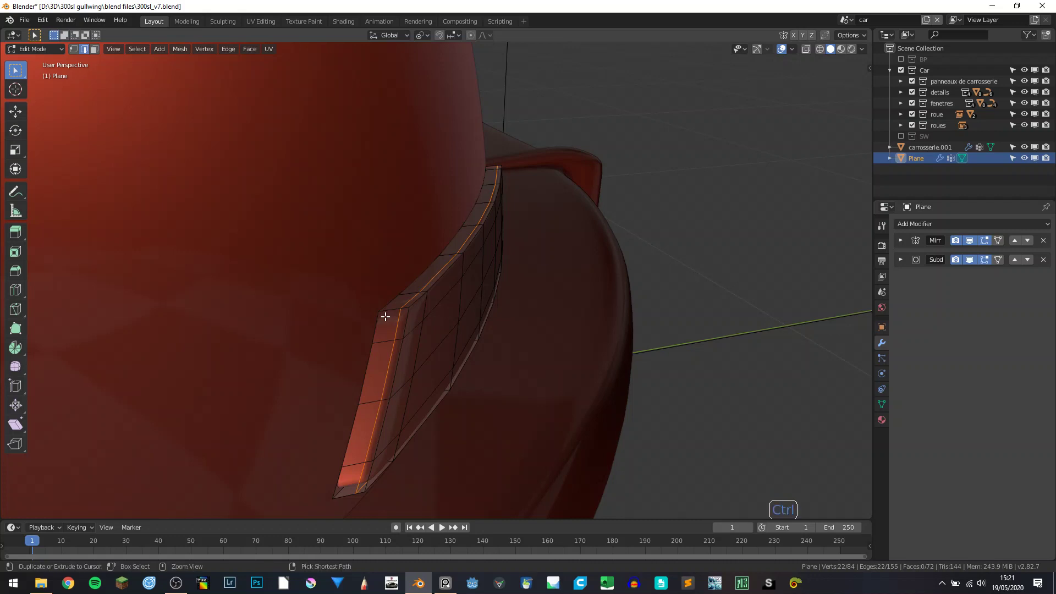
pyautogui.keyDown('alt'); pyautogui.click(366, 358); pyautogui.keyUp('alt')
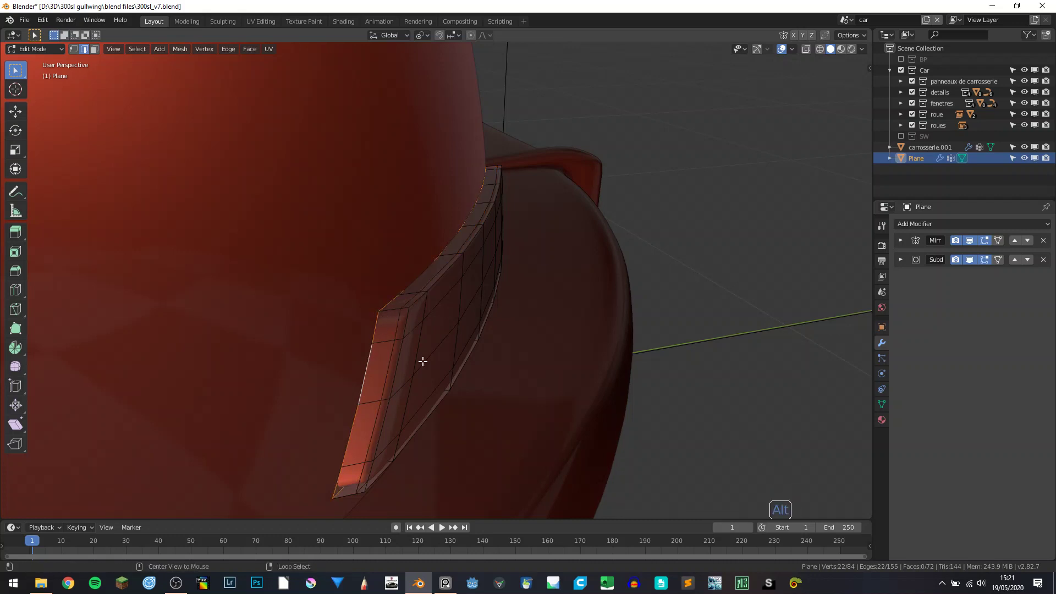
pyautogui.press('p')
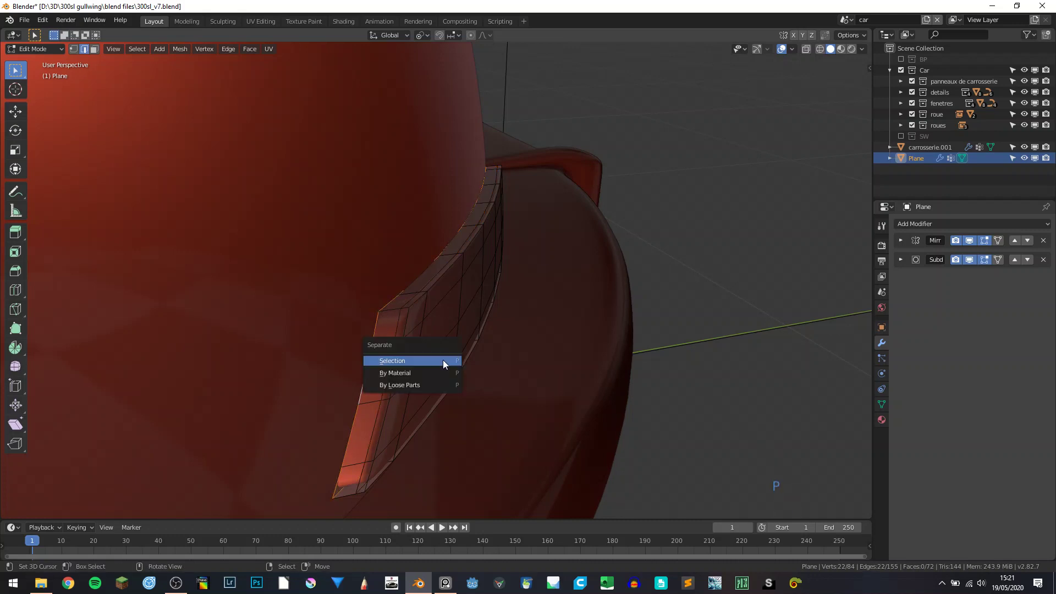
pyautogui.click(443, 361)
pyautogui.press('Tab')
# Step: Select the original rear light object and hide it
pyautogui.click(380, 318)
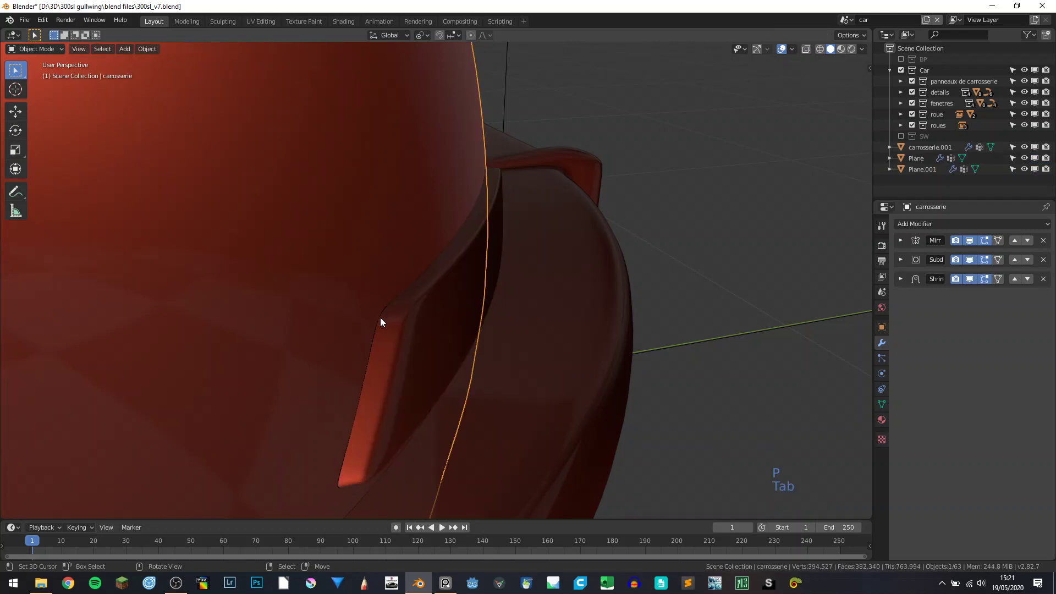
pyautogui.click(380, 318)
pyautogui.click(380, 318)
pyautogui.moveTo(380, 318); pyautogui.dragTo(361, 304, button='middle')
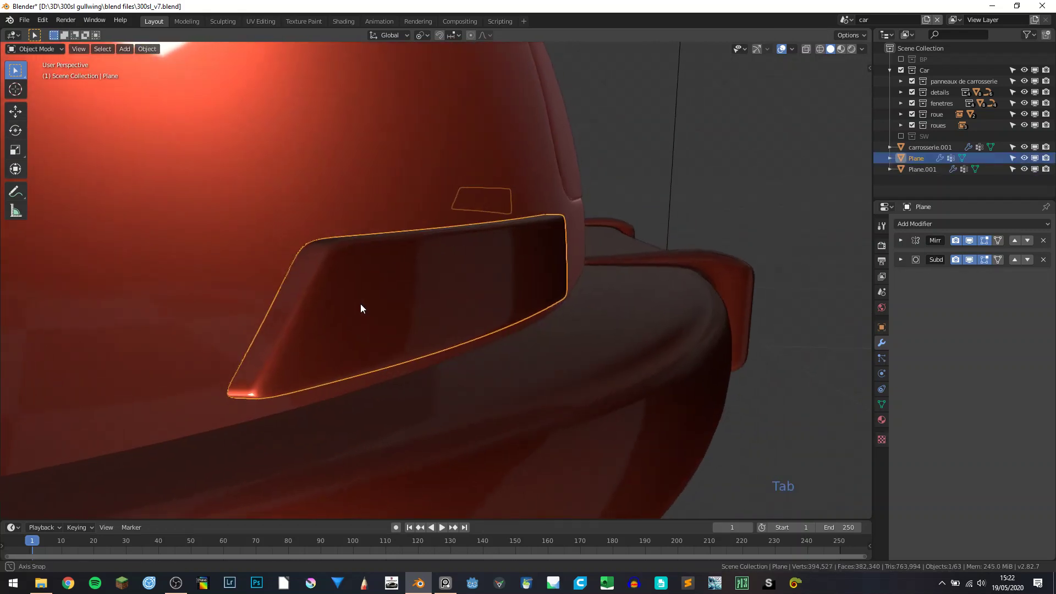
pyautogui.press('h')
# Step: Select the separated light outline Plane.001 and remove its Mirror and Subdivision modifiers
pyautogui.click(277, 302)
pyautogui.click(276, 303)
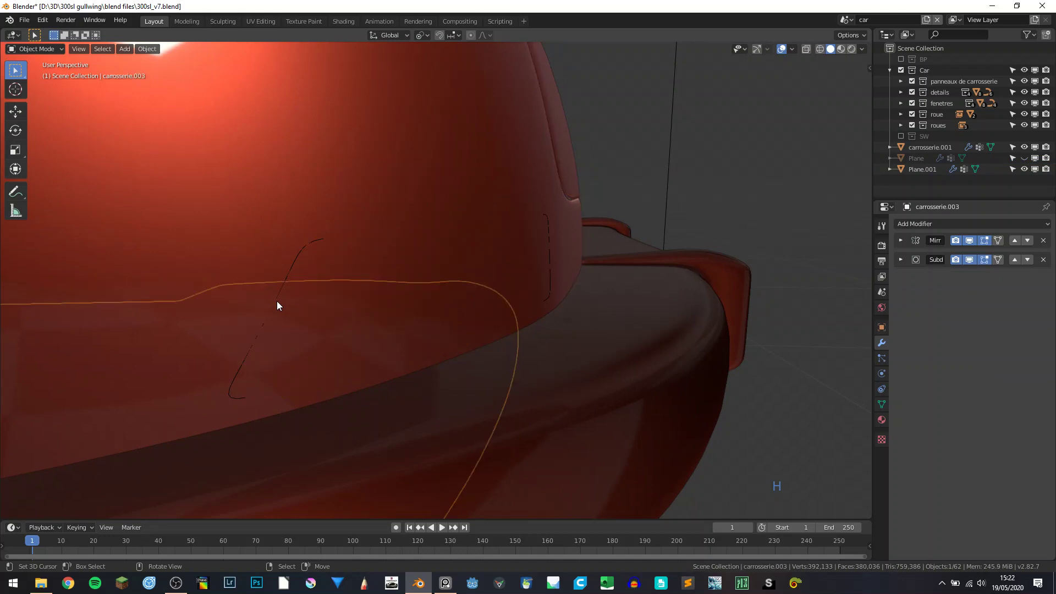
pyautogui.click(276, 302)
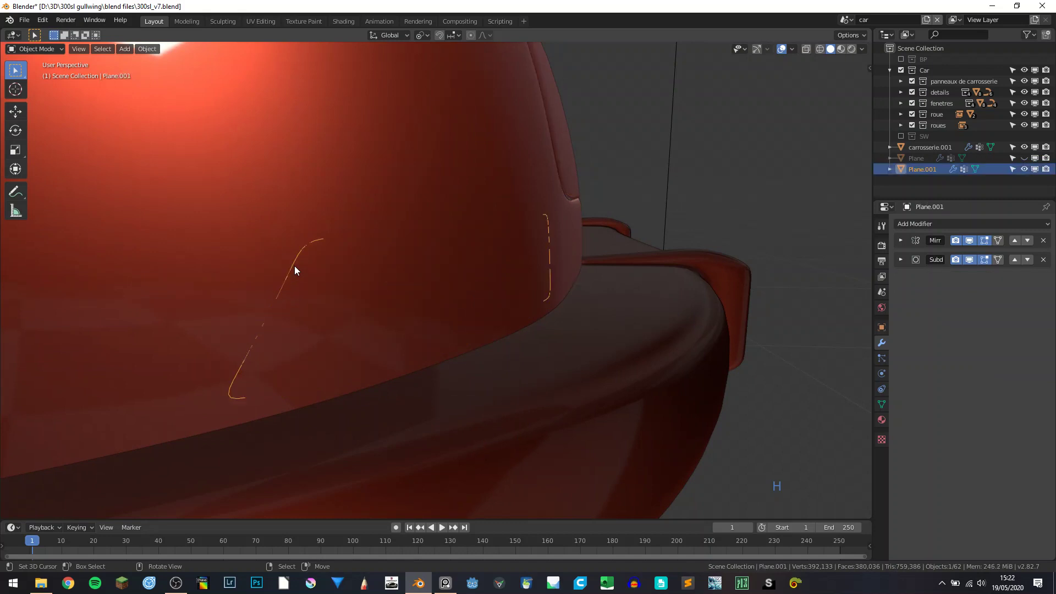
pyautogui.click(1043, 240)
pyautogui.click(1043, 241)
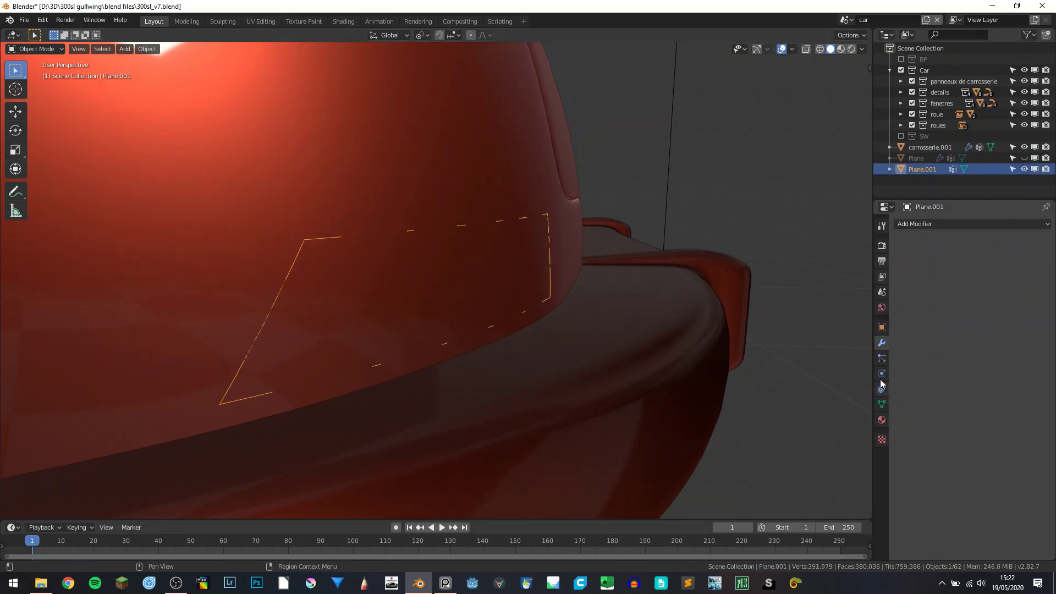
# Step: Convert the separated outline from a mesh to a curve
pyautogui.press('space')
pyautogui.write('conver')
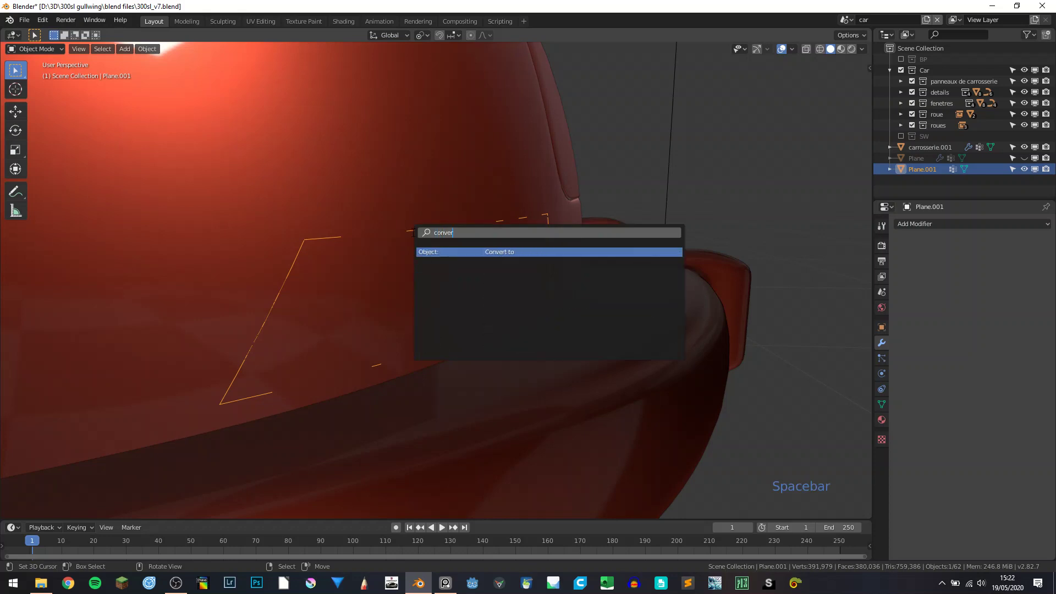
pyautogui.press('Return')
pyautogui.click(411, 232)
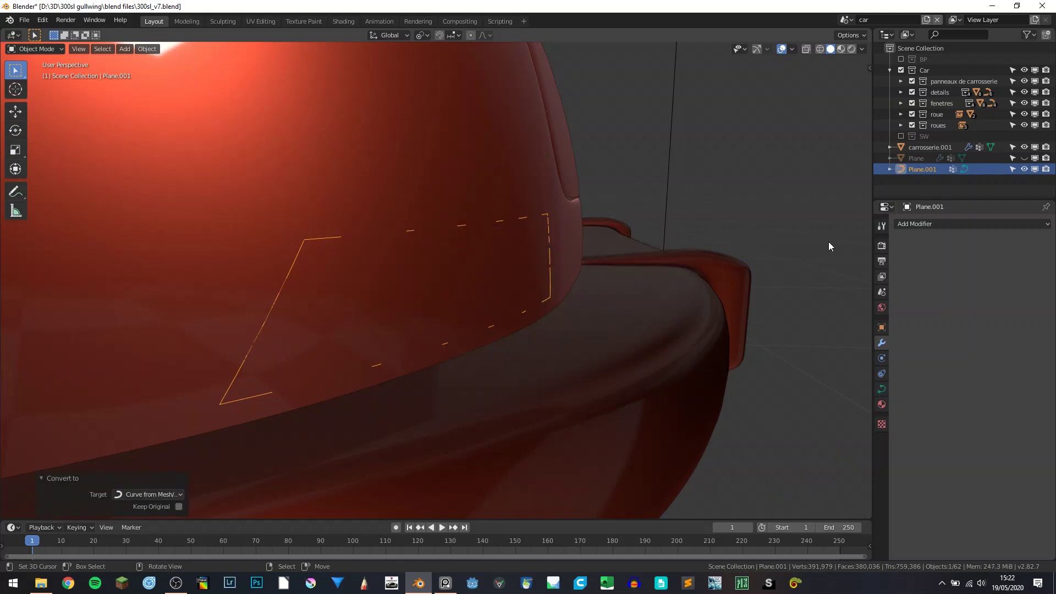
# Step: Add a level 2 Subdivision modifier and an X-axis Mirror modifier to the outline curve
pyautogui.click(961, 225)
pyautogui.hotkey('ctrl', '2')
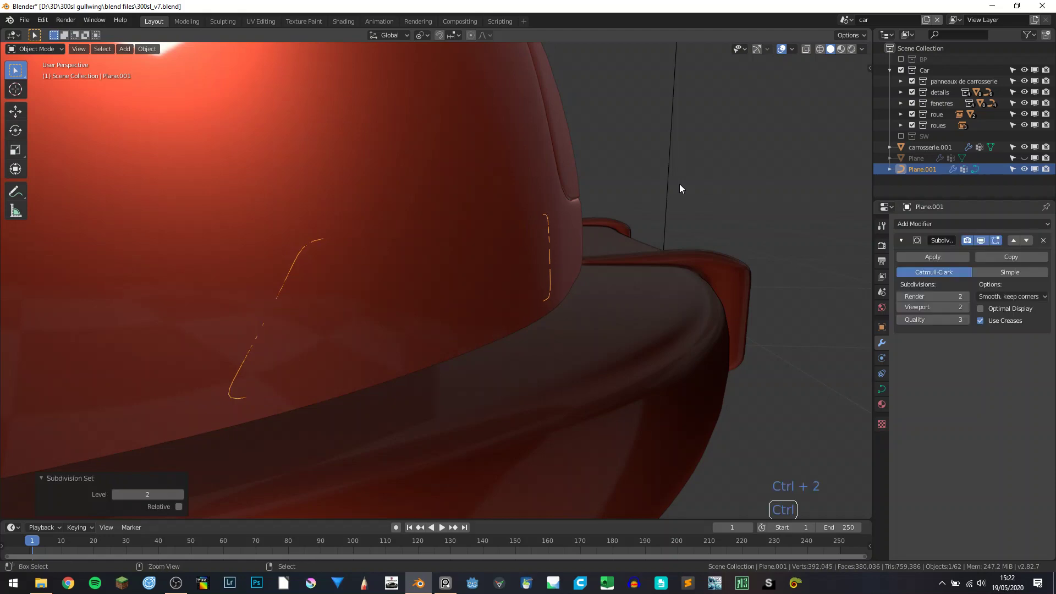
pyautogui.click(949, 226)
pyautogui.click(857, 309)
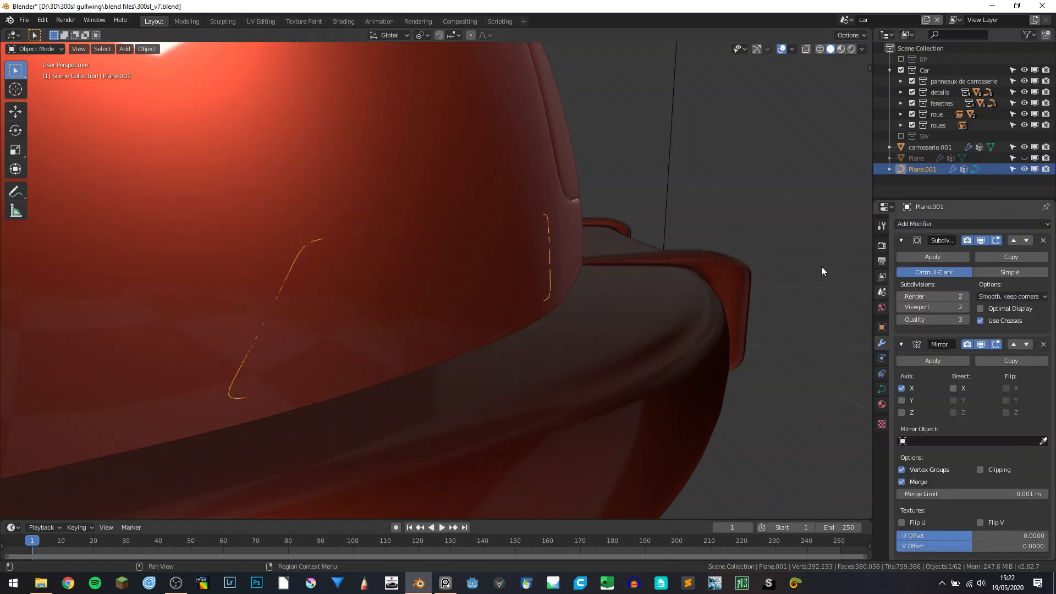
# Step: Move the Mirror modifier above the Subdivision modifier and collapse both modifier panels
pyautogui.scroll(-4, 625, 259)
pyautogui.scroll(-5, 625, 258)
pyautogui.scroll(5, 661, 275)
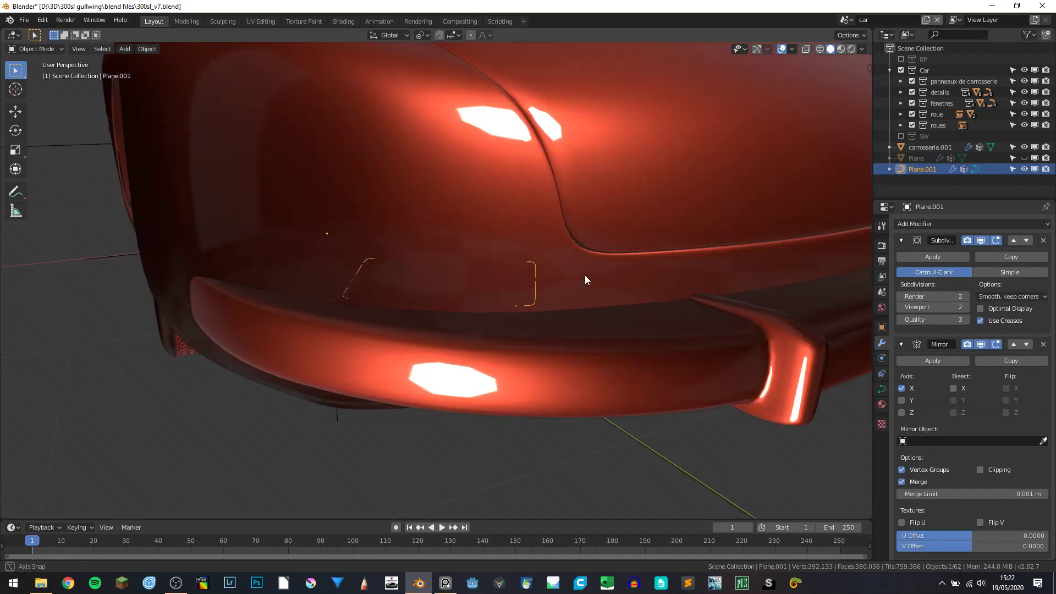
pyautogui.moveTo(585, 275); pyautogui.dragTo(912, 269, button='middle')
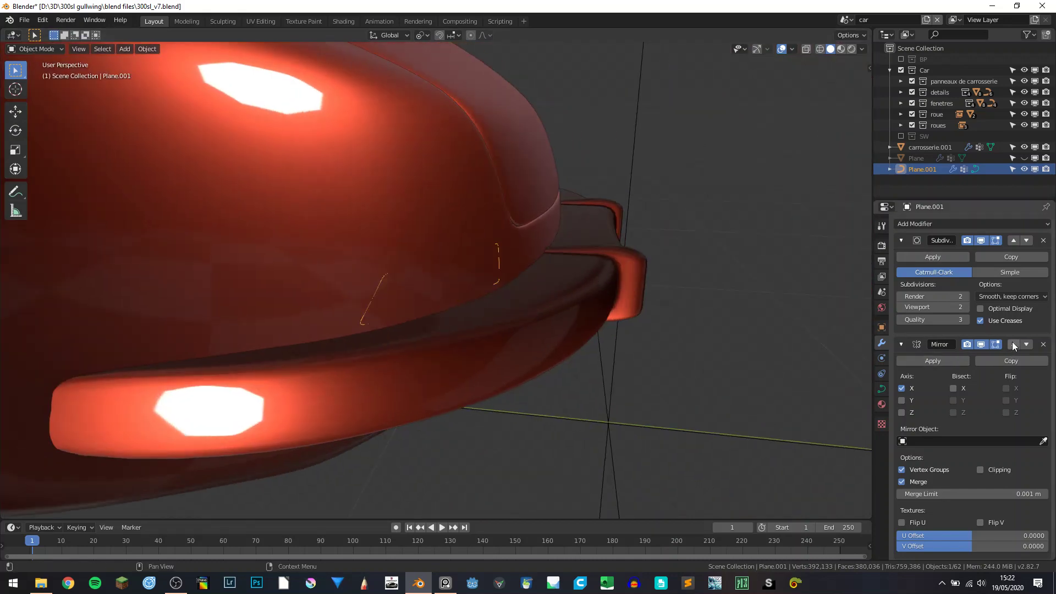
pyautogui.click(1014, 344)
pyautogui.click(901, 241)
pyautogui.click(901, 259)
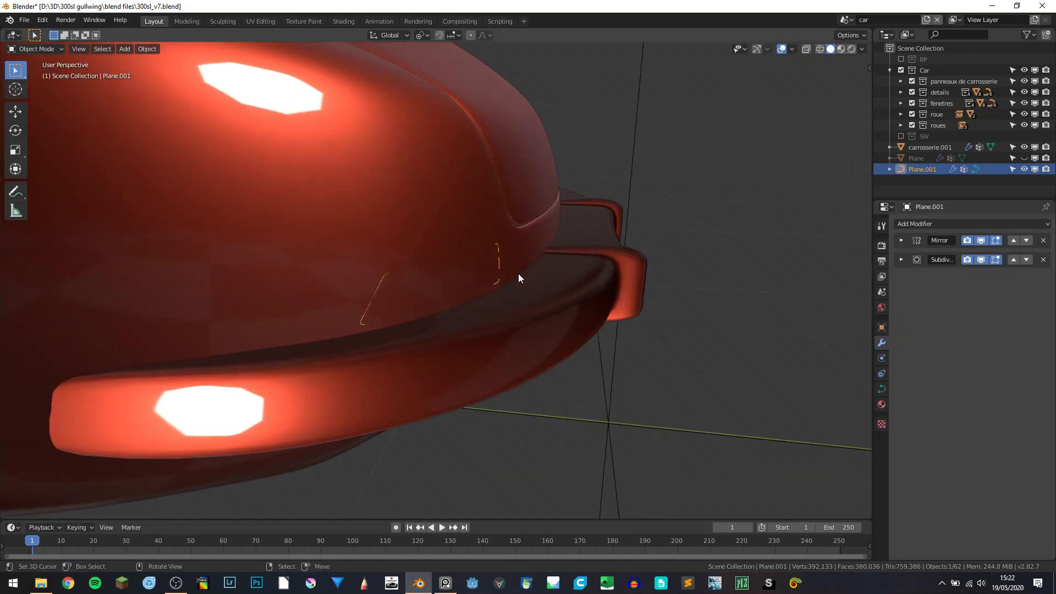
# Step: Set the outline curve's bevel resolution to 12
pyautogui.moveTo(518, 272); pyautogui.dragTo(486, 271, button='middle')
pyautogui.click(881, 388)
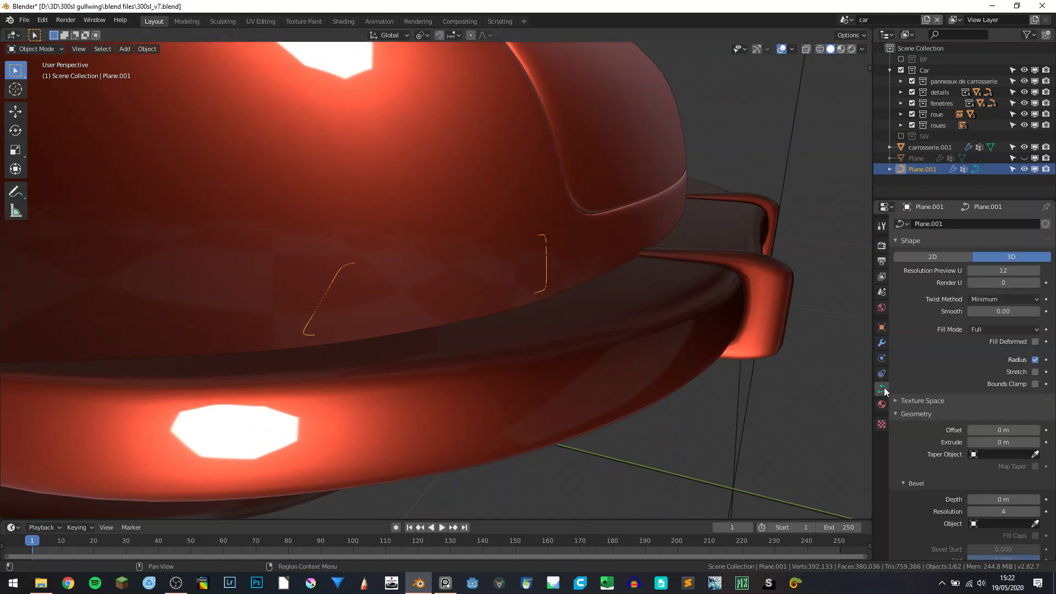
pyautogui.scroll(-1, 997, 495)
pyautogui.click(1017, 489)
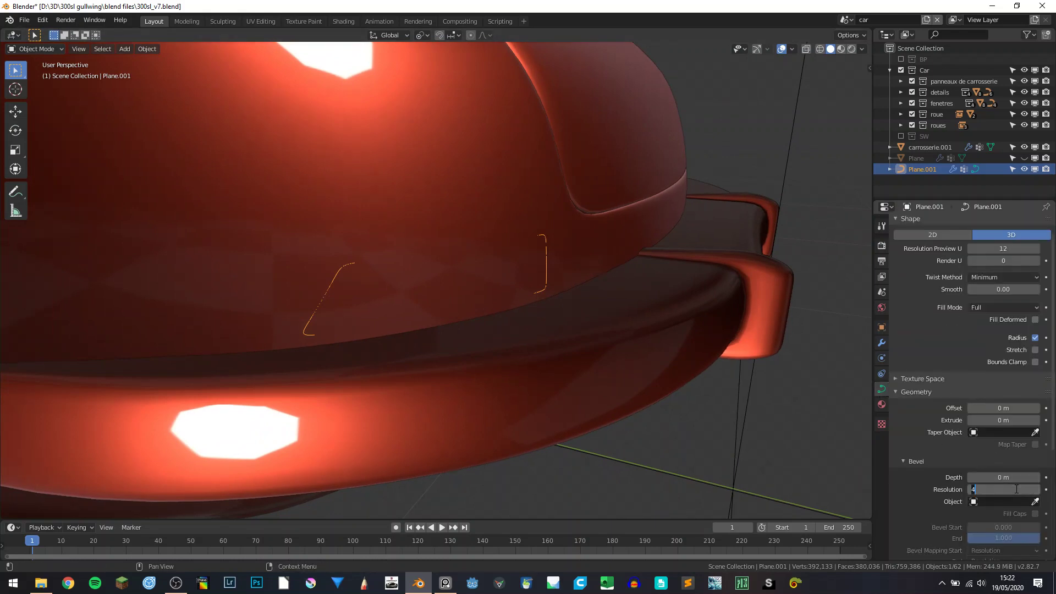
pyautogui.press('Return')
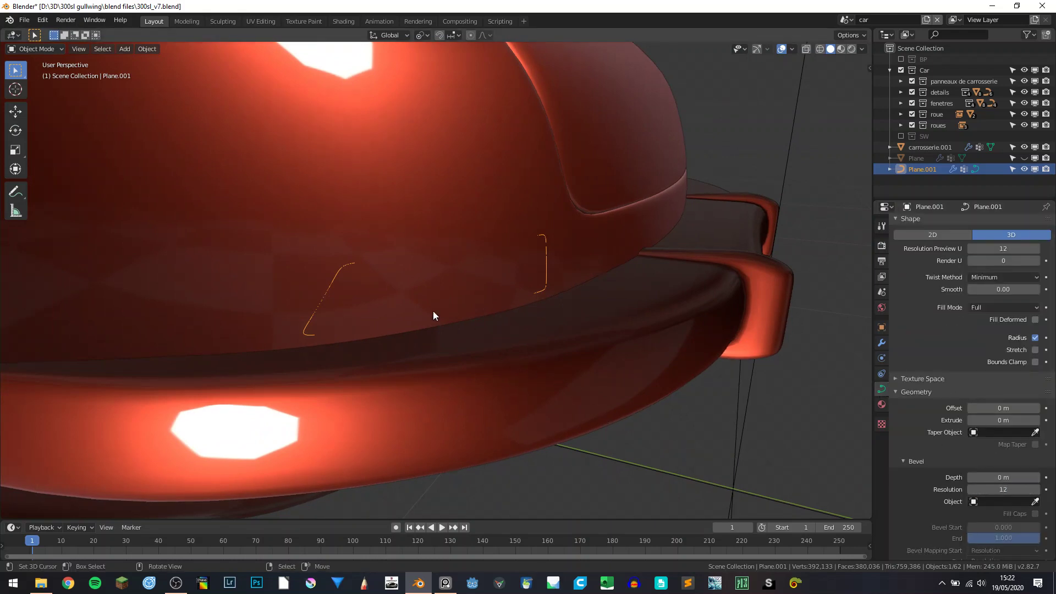
# Step: Shade the rear light's outline curve smooth and set its bevel depth to 0.007 m
pyautogui.scroll(-5, 434, 311)
pyautogui.scroll(5, 384, 286)
pyautogui.press('w')
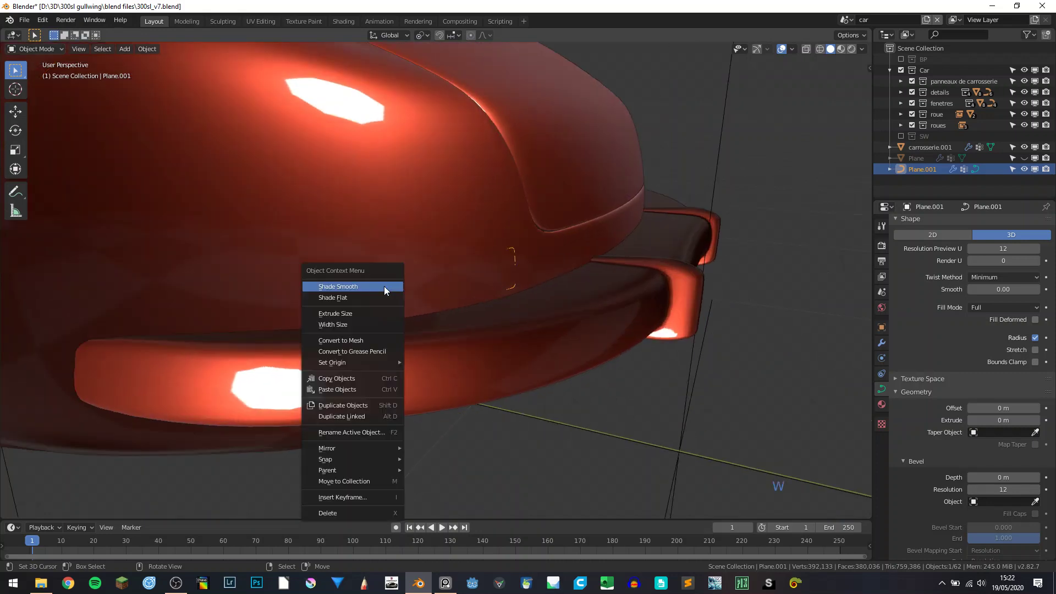
pyautogui.click(384, 286)
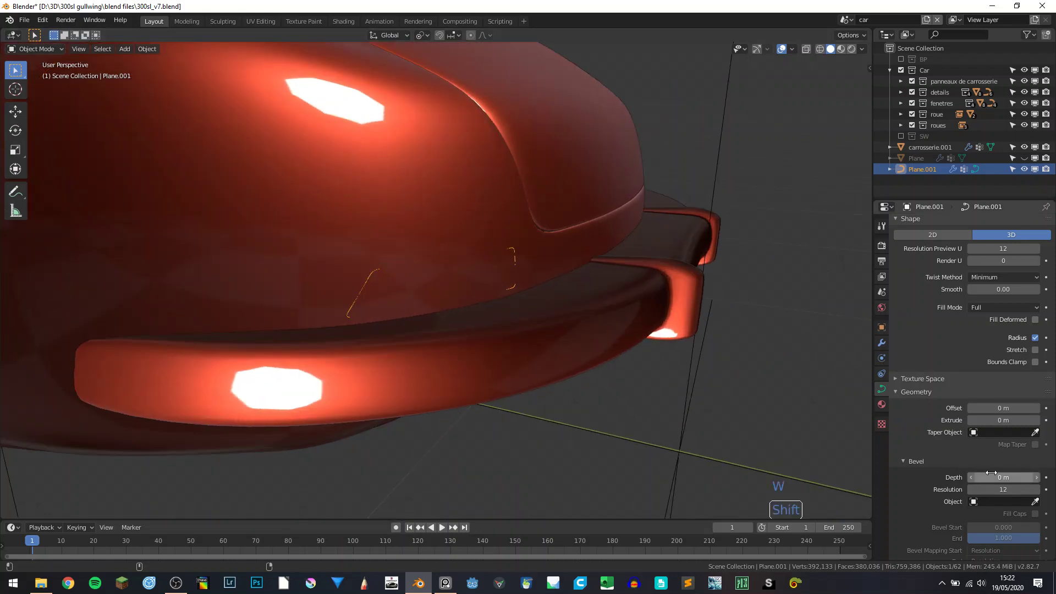
pyautogui.keyDown('shift'); pyautogui.moveTo(1003, 477); pyautogui.dragTo(1016, 478); pyautogui.keyUp('shift')
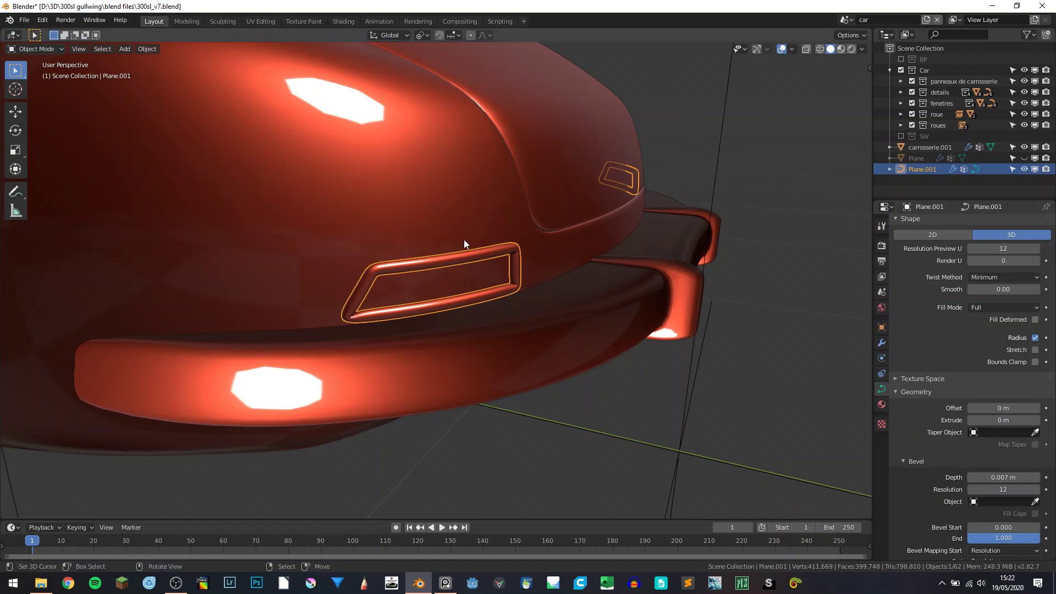
# Step: Unhide the rear light, set the outline curve's bevel depth to 0.003 m, and clear the selection
pyautogui.hotkey('alt', 'h')
pyautogui.scroll(3, 415, 223)
pyautogui.moveTo(415, 262); pyautogui.dragTo(394, 290, button='middle')
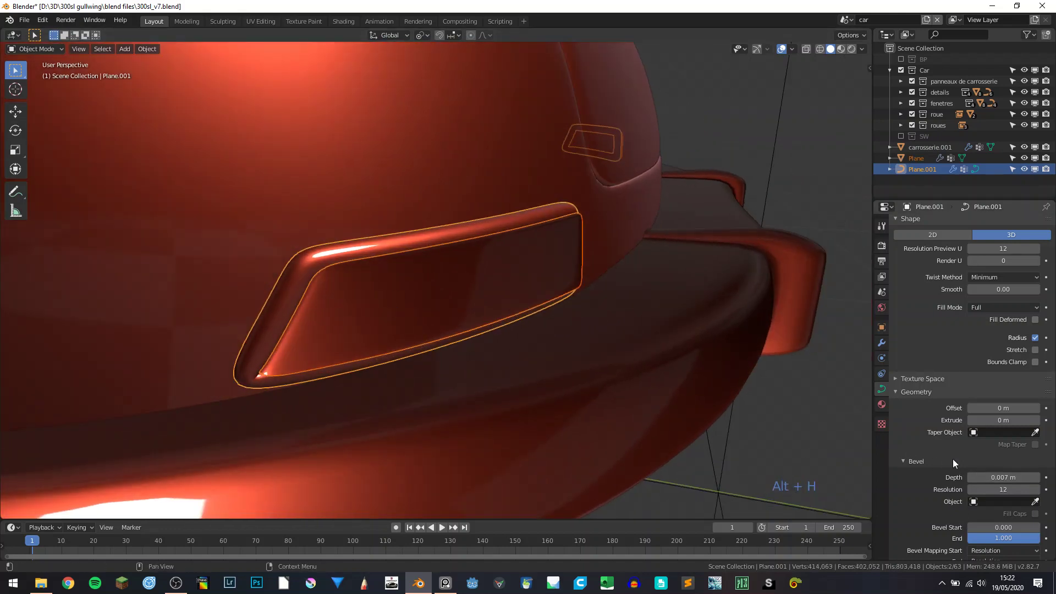
pyautogui.moveTo(998, 476)
pyautogui.keyDown('shift'); pyautogui.mouseDown()
pyautogui.moveTo(979, 476)
pyautogui.moveTo(990, 477)
pyautogui.mouseUp(); pyautogui.keyUp('shift')
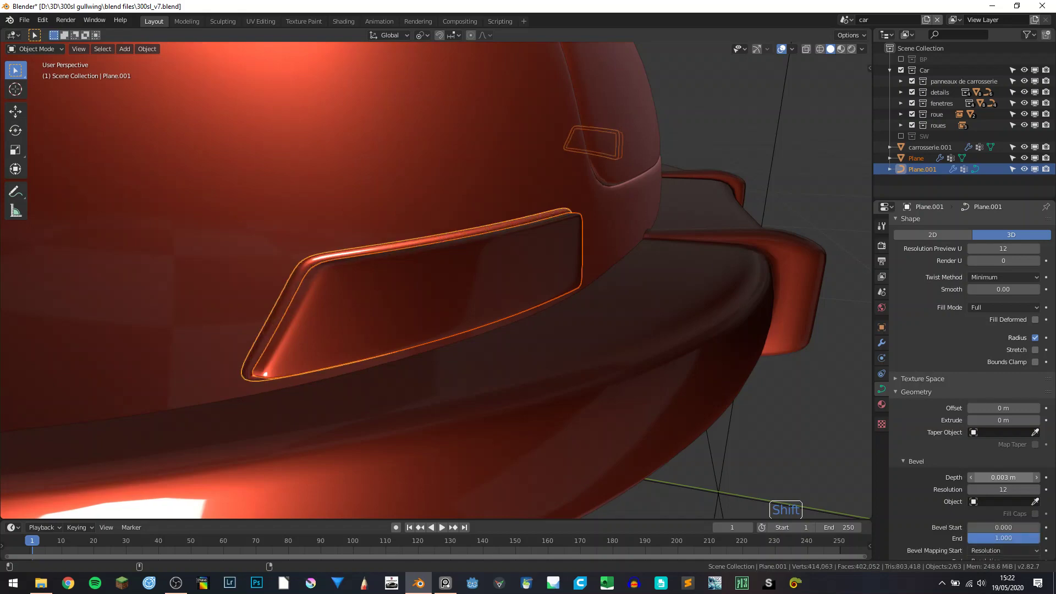
pyautogui.press('a')
pyautogui.press('a')
pyautogui.press('a')
# Step: Open the rear light mesh in Edit Mode and try selecting the edge loops along its border
pyautogui.moveTo(688, 375); pyautogui.dragTo(393, 392, button='middle')
pyautogui.scroll(2, 432, 317)
pyautogui.click(433, 318)
pyautogui.press('Tab')
pyautogui.scroll(3, 439, 319)
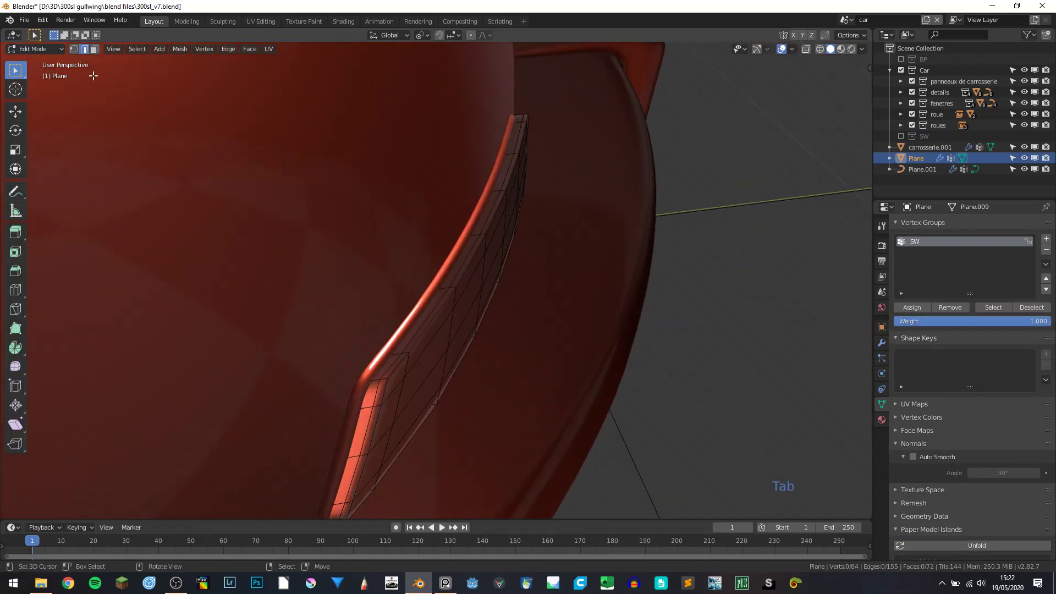
pyautogui.keyDown('alt'); pyautogui.click(379, 374); pyautogui.keyUp('alt')
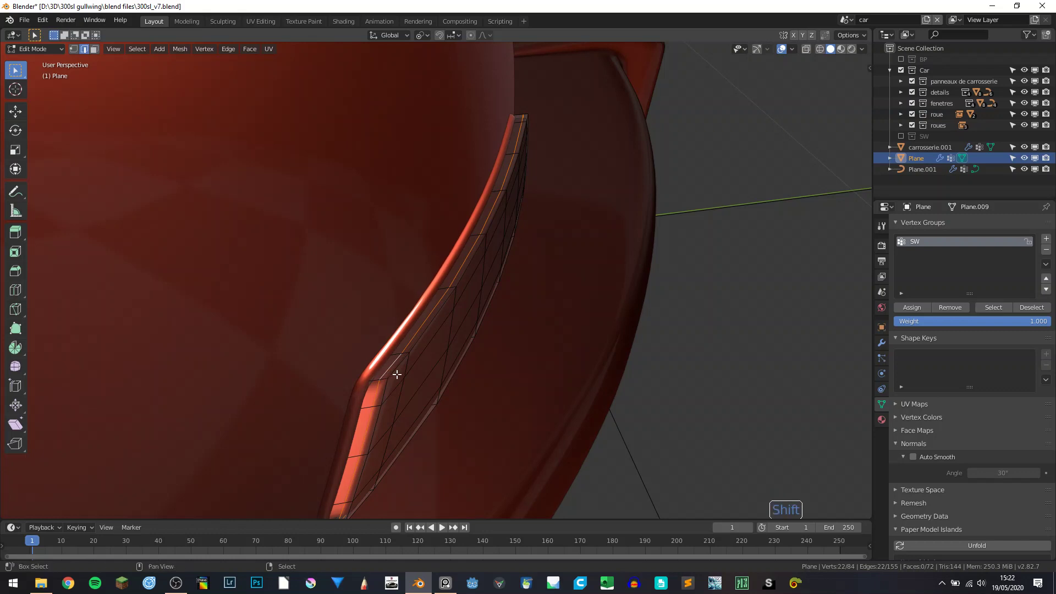
pyautogui.keyDown('alt'); pyautogui.keyDown('shift'); pyautogui.click(393, 373); pyautogui.keyUp('shift'); pyautogui.keyUp('alt')
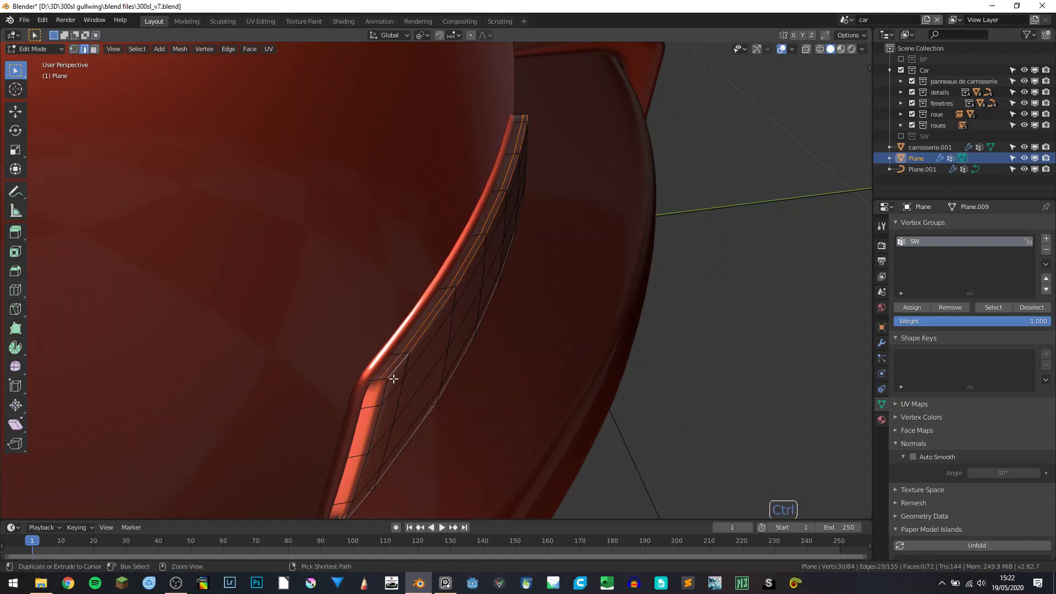
pyautogui.hotkey('ctrl', 'z')
# Step: Select the rim and all front faces of the rear light and move them about -0.003 m along global Y, into the outline
pyautogui.press('3')
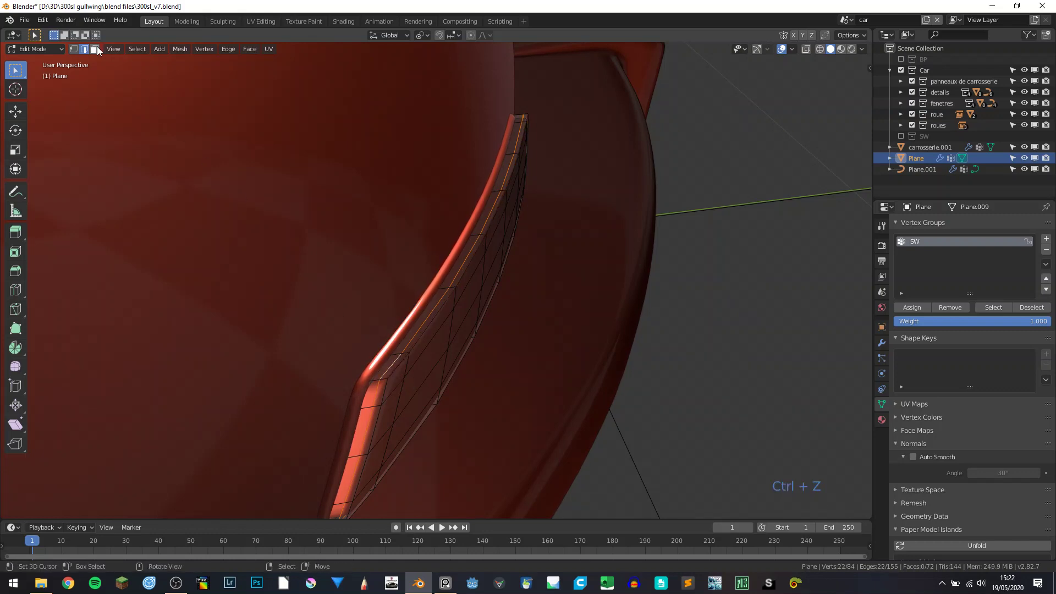
pyautogui.keyDown('alt'); pyautogui.click(383, 379); pyautogui.keyUp('alt')
pyautogui.keyDown('shift'); pyautogui.click(425, 367); pyautogui.keyUp('shift')
pyautogui.moveTo(440, 339); pyautogui.dragTo(396, 307, button='middle')
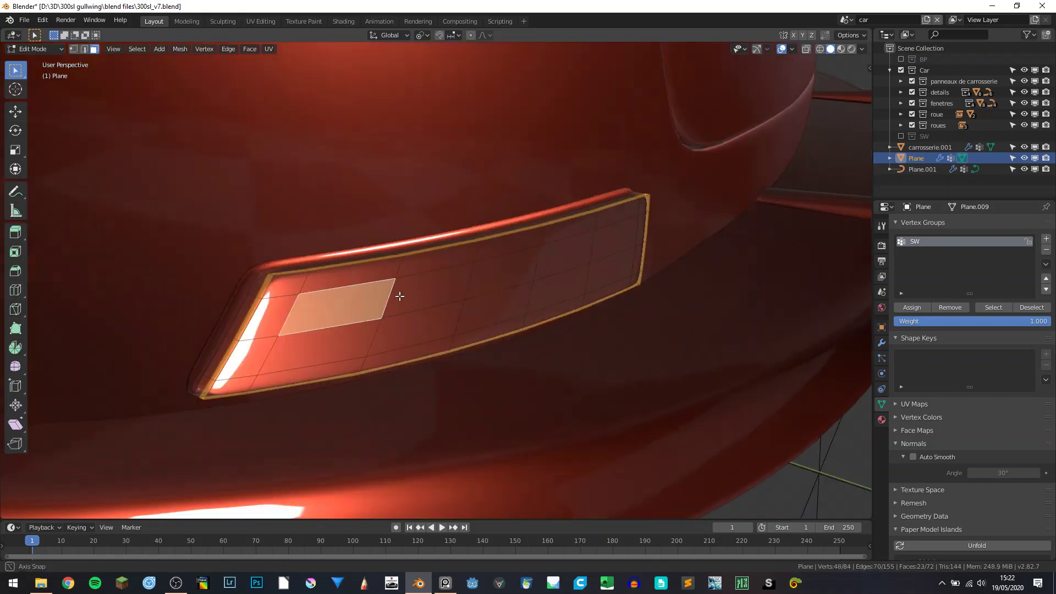
pyautogui.keyDown('shift'); pyautogui.click(407, 291); pyautogui.keyUp('shift')
pyautogui.keyDown('shift'); pyautogui.click(457, 253); pyautogui.keyUp('shift')
pyautogui.keyDown('shift'); pyautogui.click(502, 242); pyautogui.keyUp('shift')
pyautogui.keyDown('shift'); pyautogui.click(500, 274); pyautogui.keyUp('shift')
pyautogui.keyDown('shift'); pyautogui.click(566, 259); pyautogui.keyUp('shift')
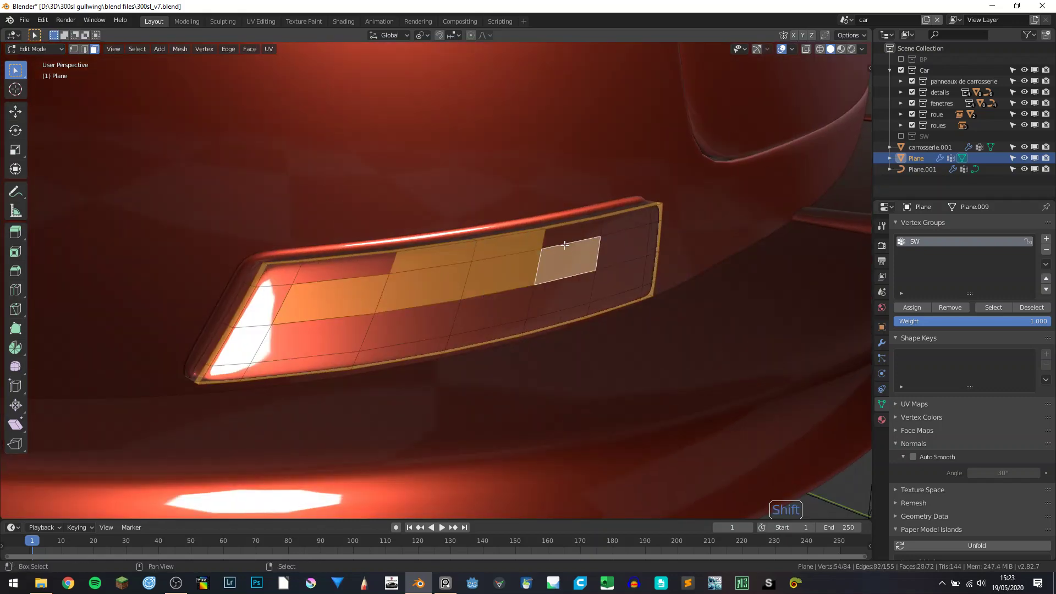
pyautogui.press('c')
pyautogui.moveTo(603, 233)
pyautogui.mouseDown()
pyautogui.moveTo(639, 229)
pyautogui.moveTo(626, 283)
pyautogui.moveTo(249, 353)
pyautogui.mouseUp()
pyautogui.moveTo(278, 295); pyautogui.dragTo(342, 287)
pyautogui.rightClick(342, 287)
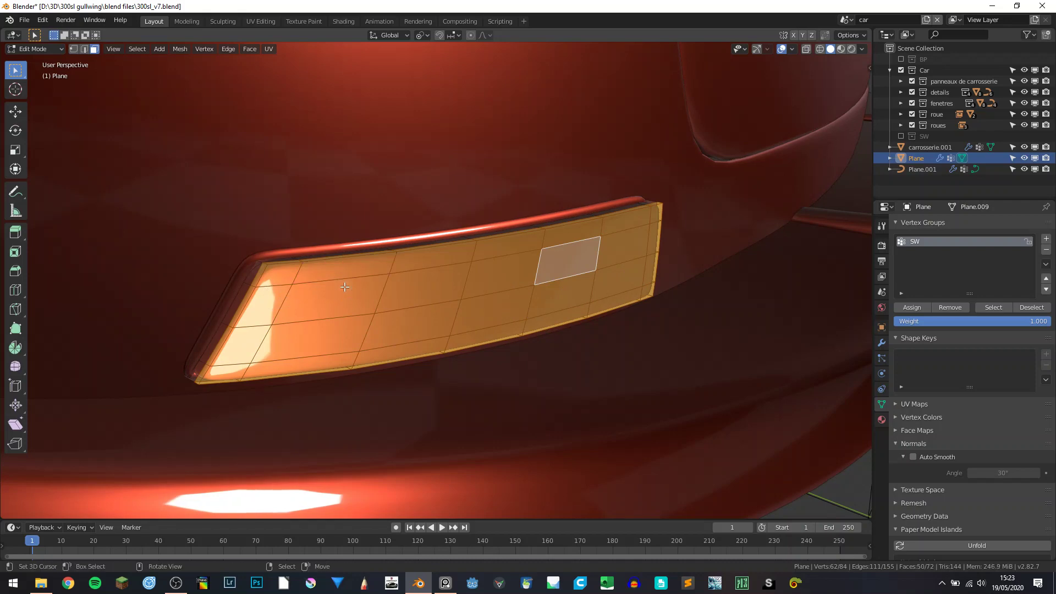
pyautogui.moveTo(286, 279); pyautogui.dragTo(398, 326, button='middle')
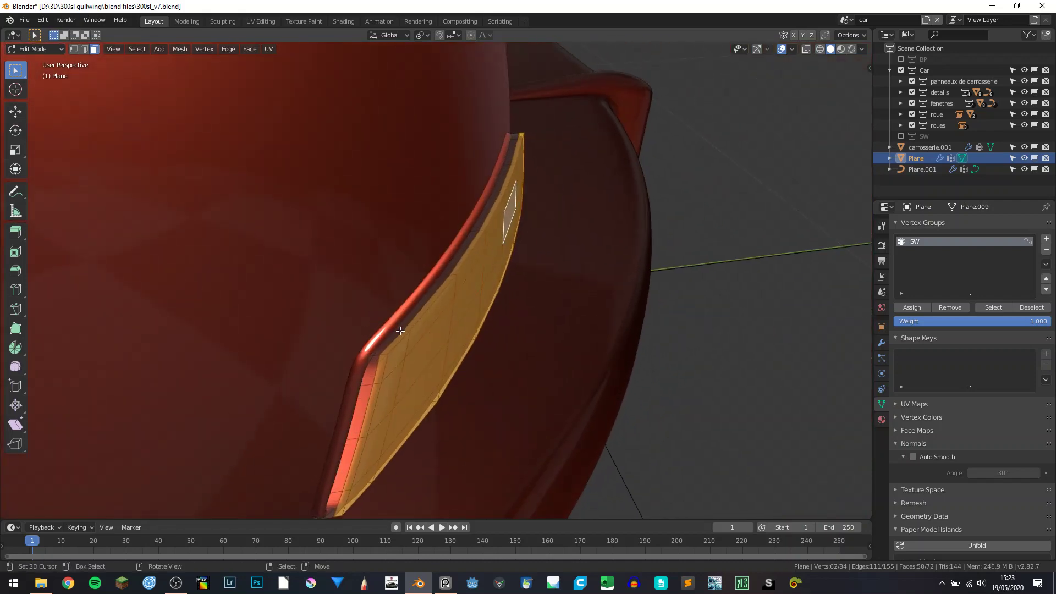
pyautogui.press('g')
pyautogui.press('y')
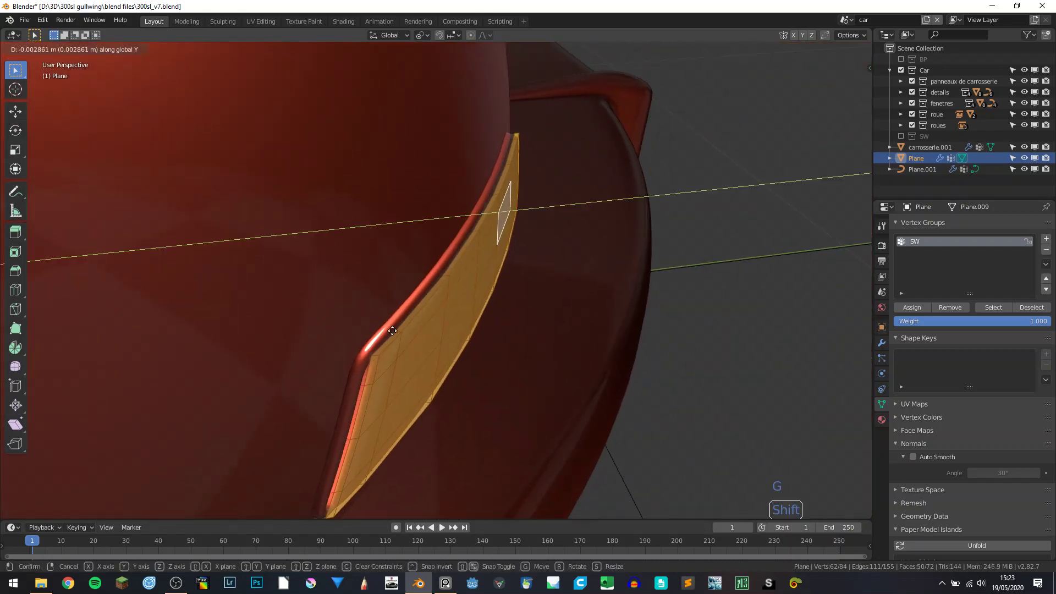
pyautogui.click(394, 332)
pyautogui.press('Tab')
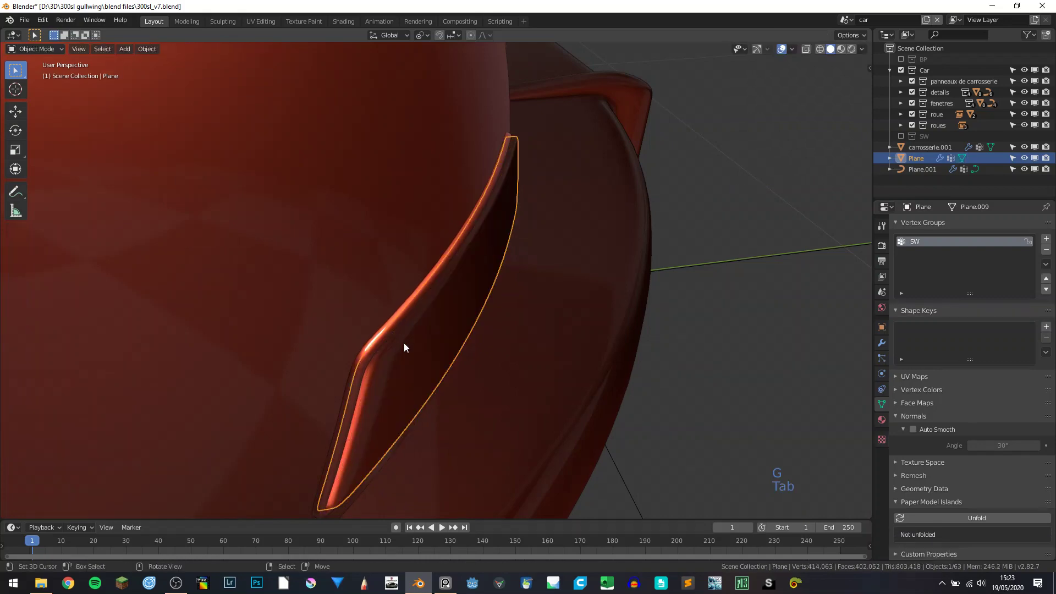
# Step: Deselect all objects and save the file
pyautogui.moveTo(404, 342); pyautogui.dragTo(467, 298, button='middle')
pyautogui.press('a')
pyautogui.press('a')
pyautogui.press('a')
pyautogui.hotkey('ctrl', 's')
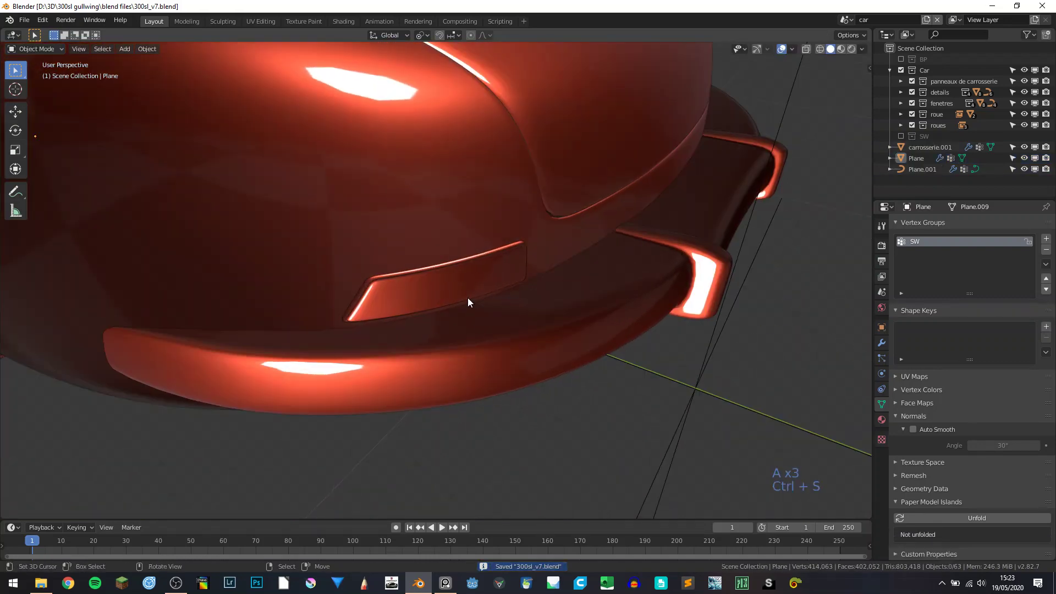
pyautogui.click(470, 272)
pyautogui.press('KP_1')
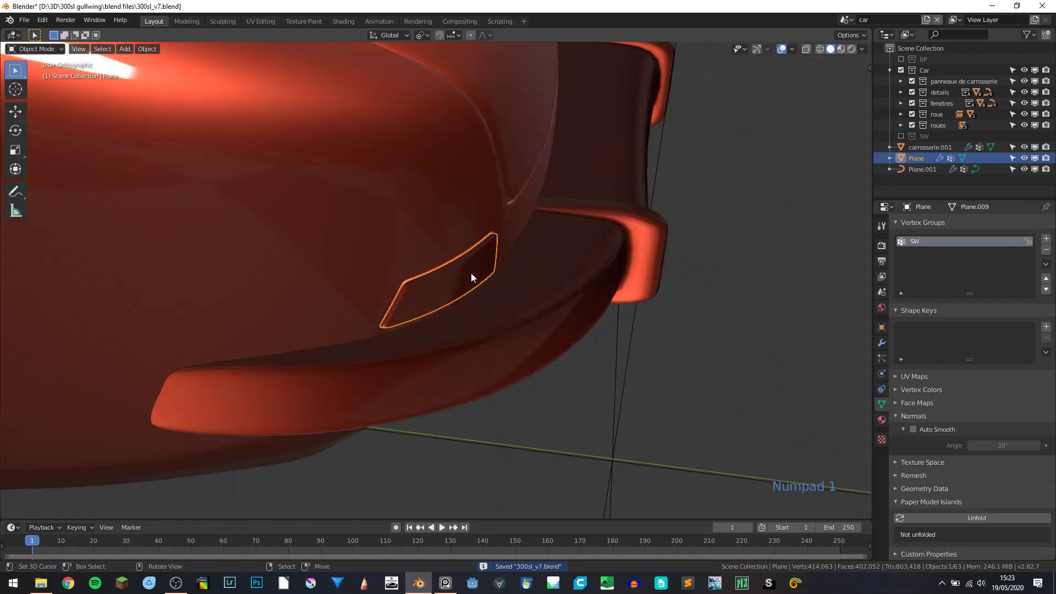
pyautogui.press('KP_3')
pyautogui.press('ctrl+KP_3')
pyautogui.press('Tab')
pyautogui.scroll(5, 482, 309)
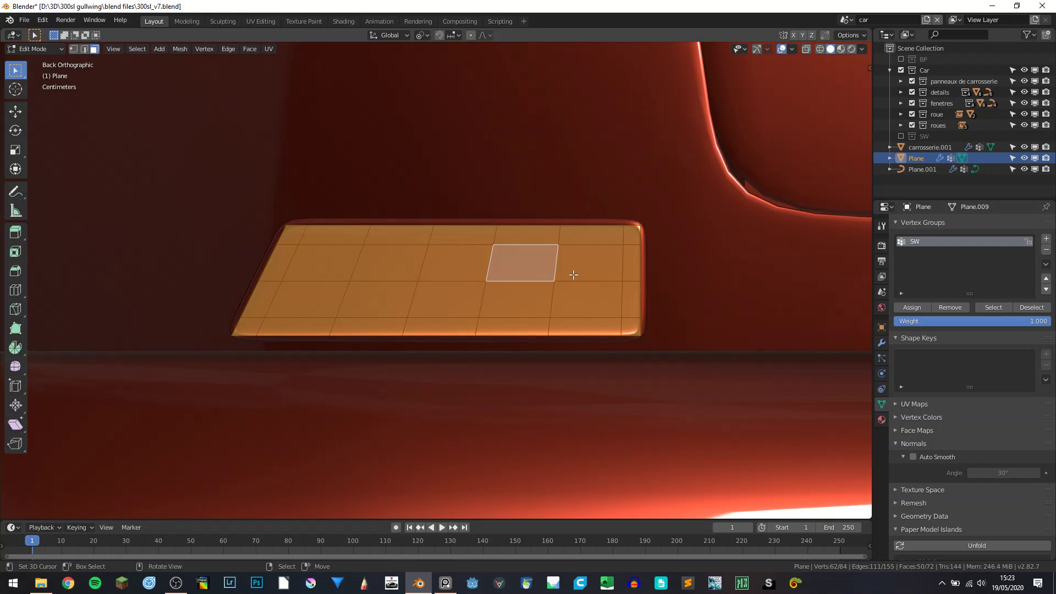
pyautogui.scroll(-4, 573, 275)
pyautogui.press('Tab')
pyautogui.moveTo(700, 178); pyautogui.dragTo(361, 259, button='middle')
pyautogui.keyDown('shift'); pyautogui.click(362, 256); pyautogui.keyUp('shift')
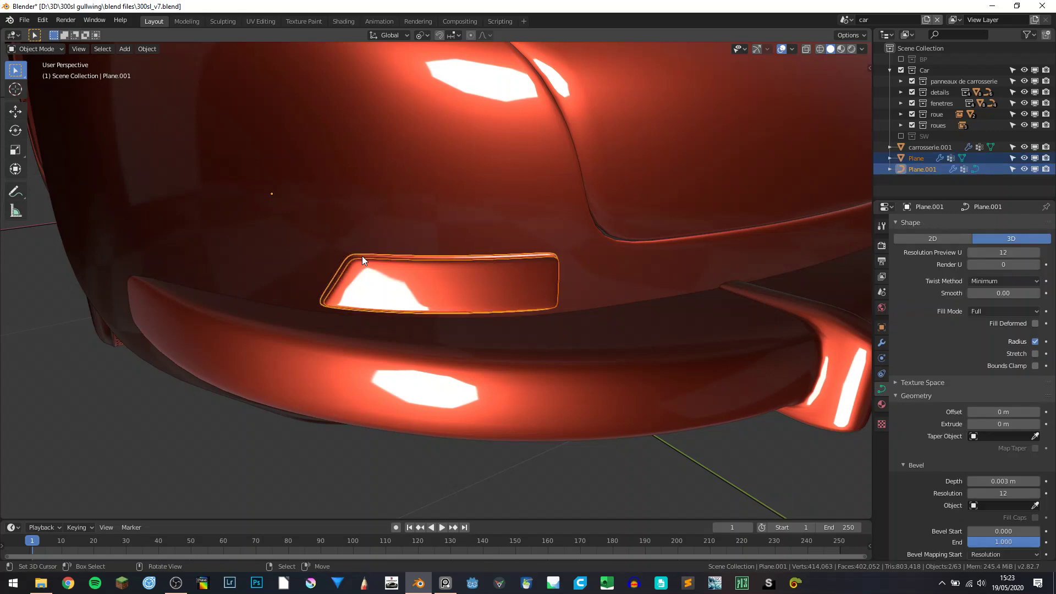
pyautogui.hotkey('shift', 'h')
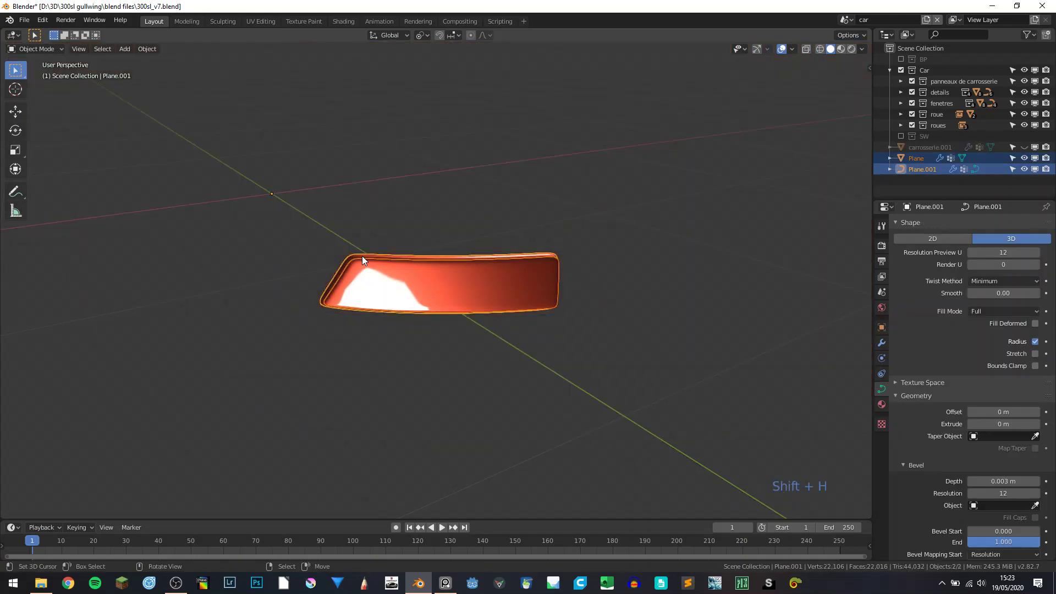
pyautogui.hotkey('alt', 'h')
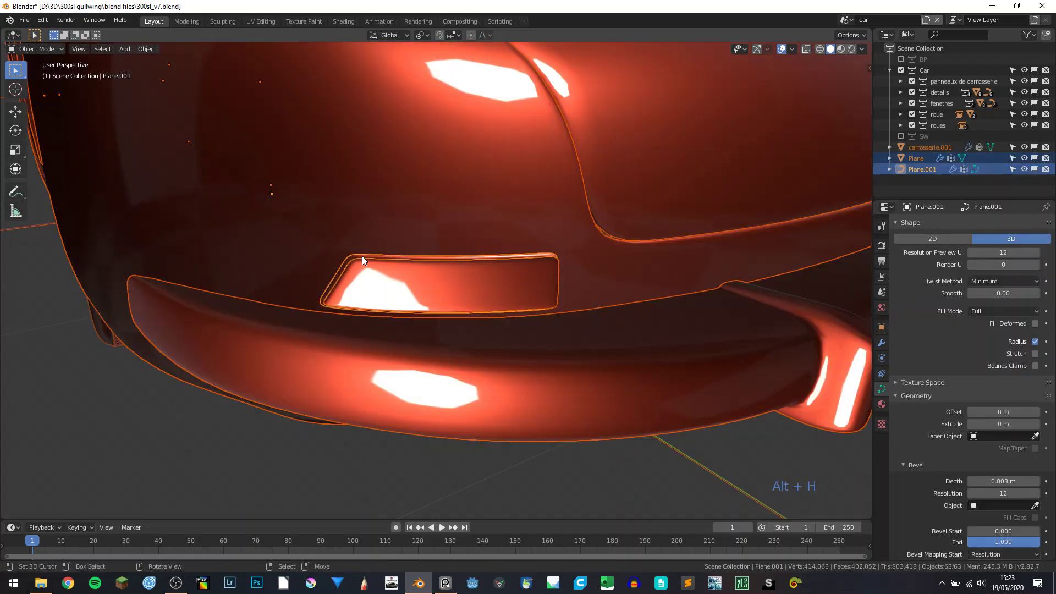
# Step: Hide every object except the rear light and its outline curve
pyautogui.click(362, 256)
pyautogui.keyDown('shift'); pyautogui.click(371, 268); pyautogui.keyUp('shift')
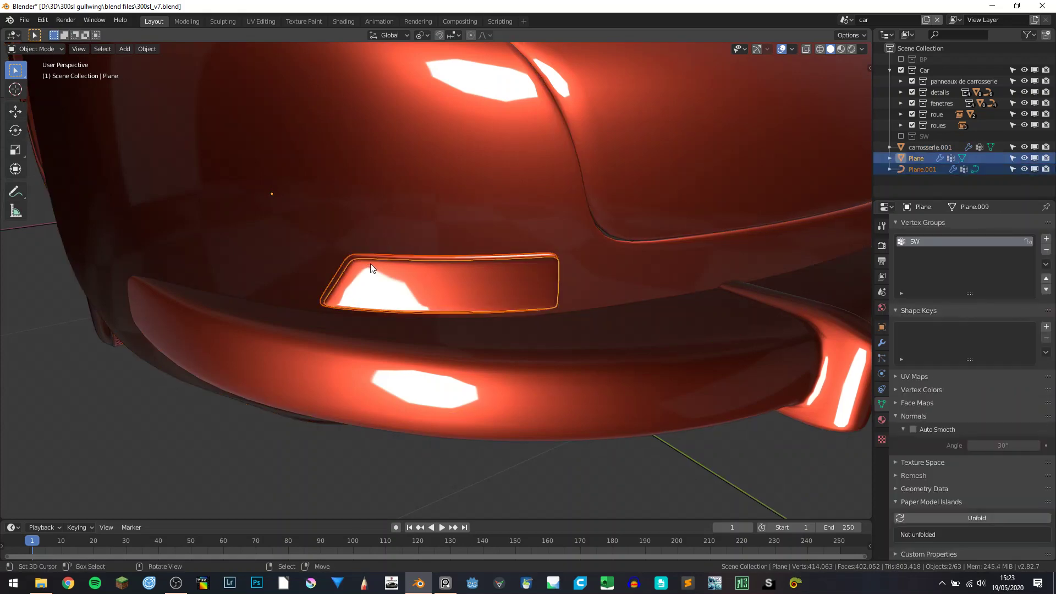
pyautogui.hotkey('ctrl', 'i')
pyautogui.press('h')
pyautogui.scroll(-4, 388, 256)
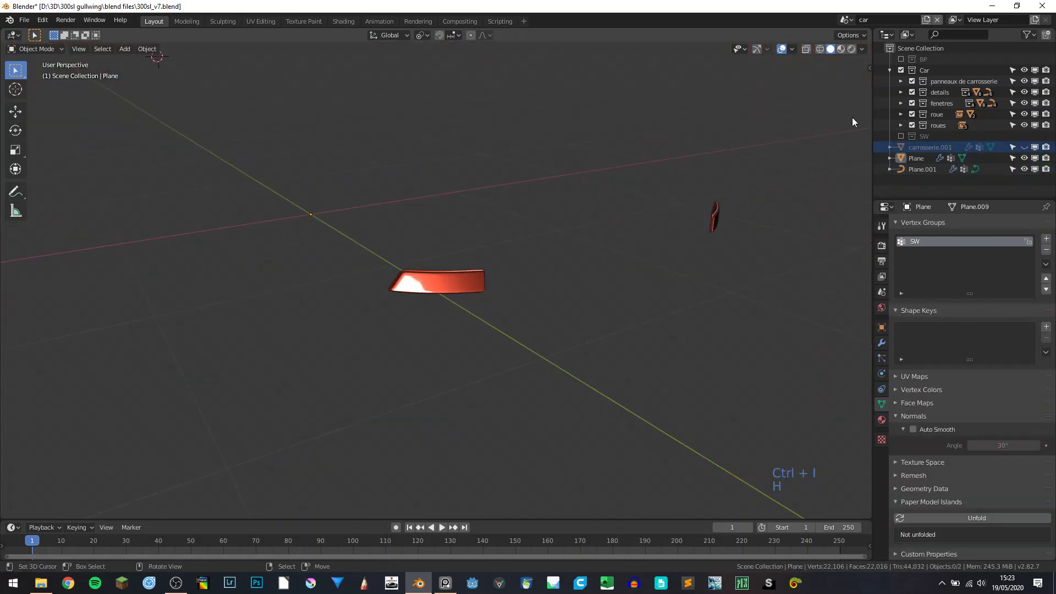
# Step: Enable the BP blueprint collection and switch to the orthographic back view
pyautogui.click(901, 59)
pyautogui.press('KP_1')
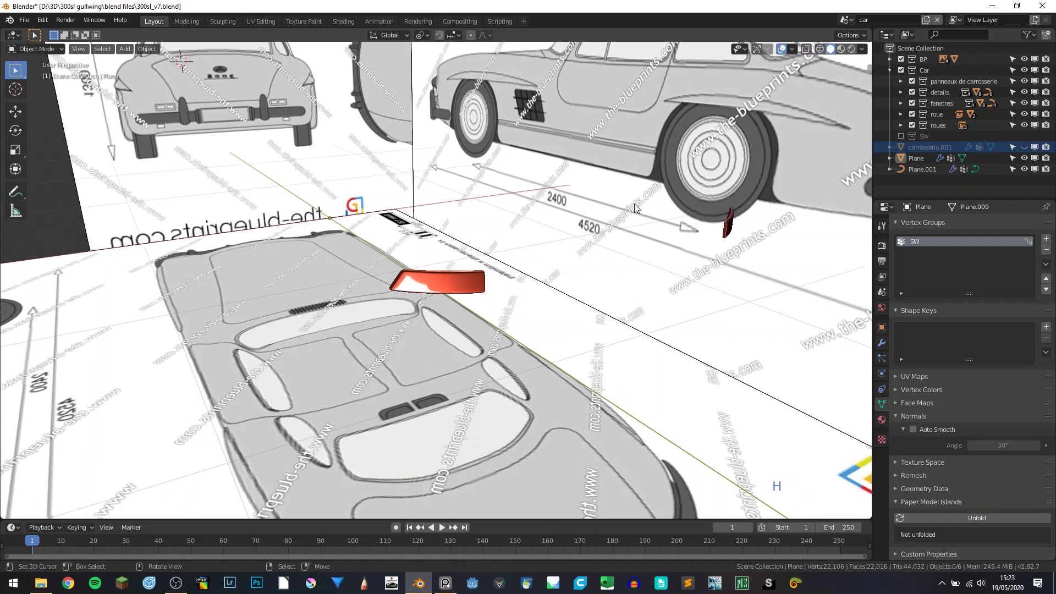
pyautogui.press('KP_3')
pyautogui.press('ctrl+KP_1')
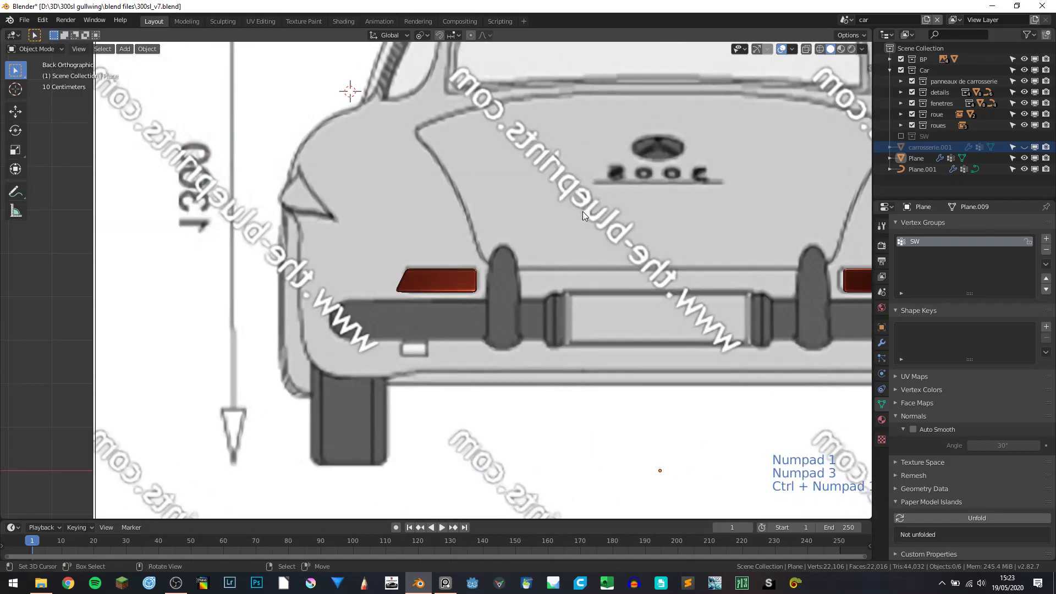
# Step: Open the rear light mesh in Edit Mode, framed over the blueprint in wireframe shading, with nothing selected
pyautogui.click(456, 284)
pyautogui.press('KP_Decimal')
pyautogui.press('Tab')
pyautogui.scroll(5, 457, 284)
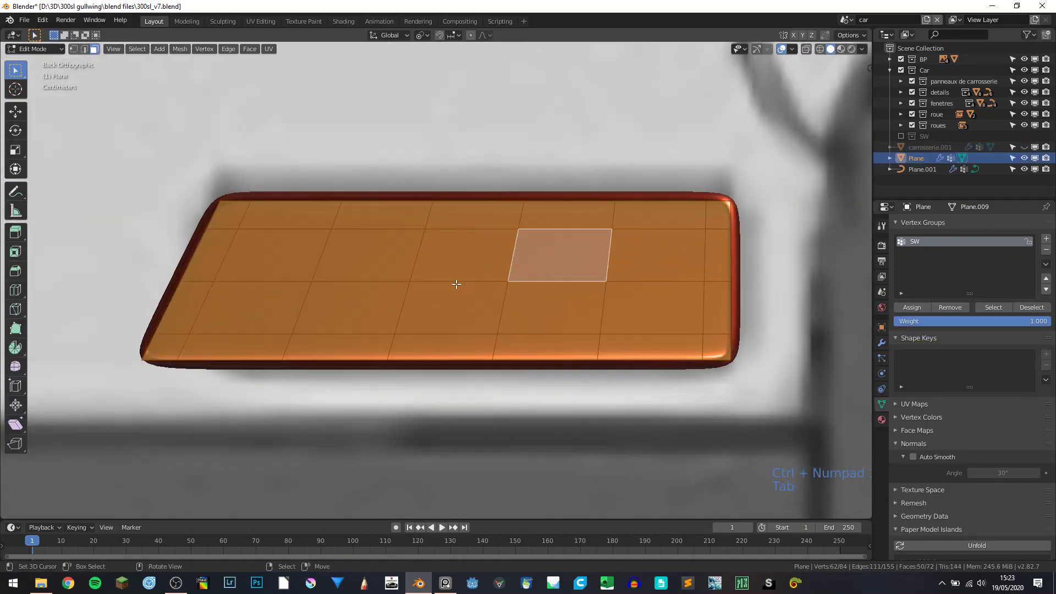
pyautogui.hotkey('shift', 'z')
pyautogui.press('a')
pyautogui.press('a')
pyautogui.press('a')
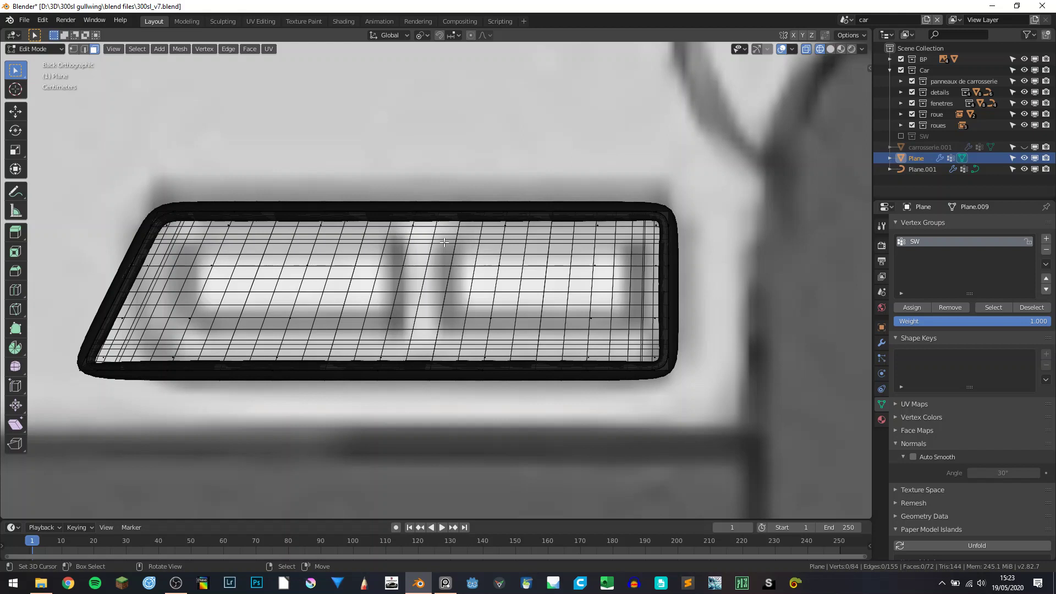
# Step: Knife-cut a closed, angle-constrained rectangle into the rear light around the inner lens section drawn on the blueprint
pyautogui.press('k')
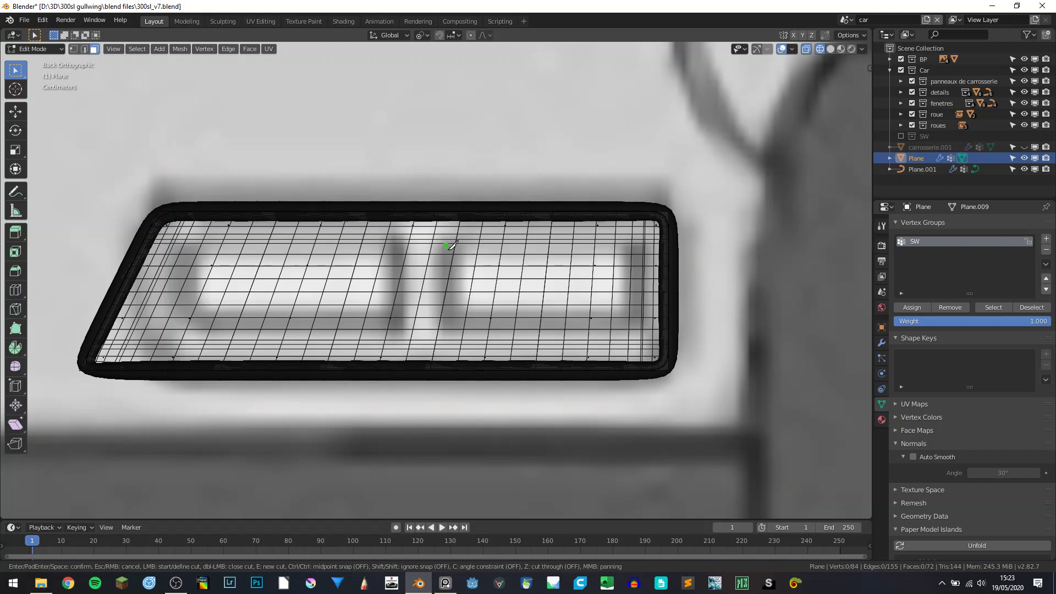
pyautogui.click(446, 246)
pyautogui.press('c')
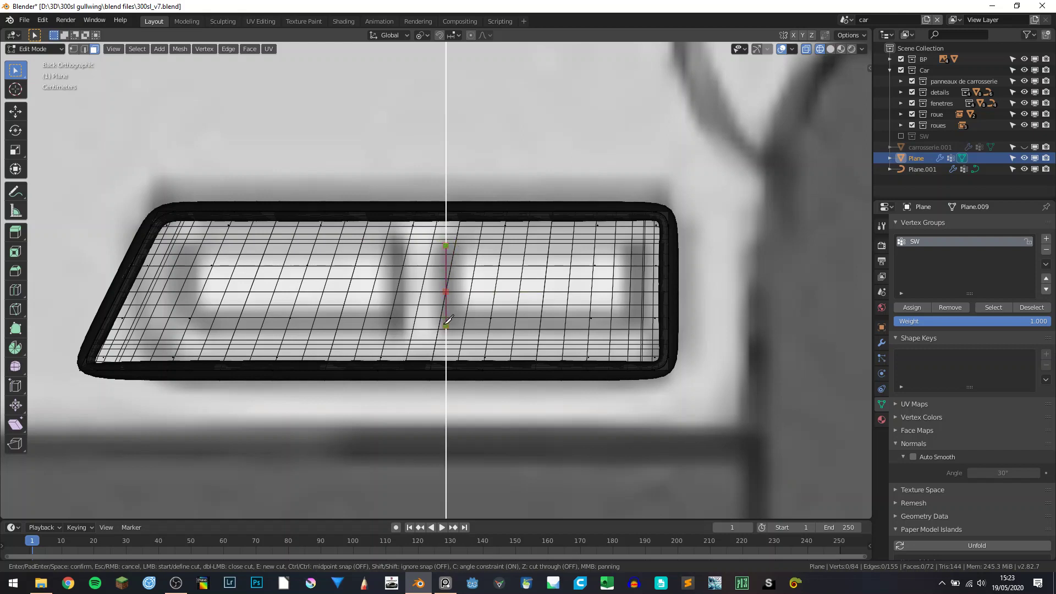
pyautogui.click(446, 324)
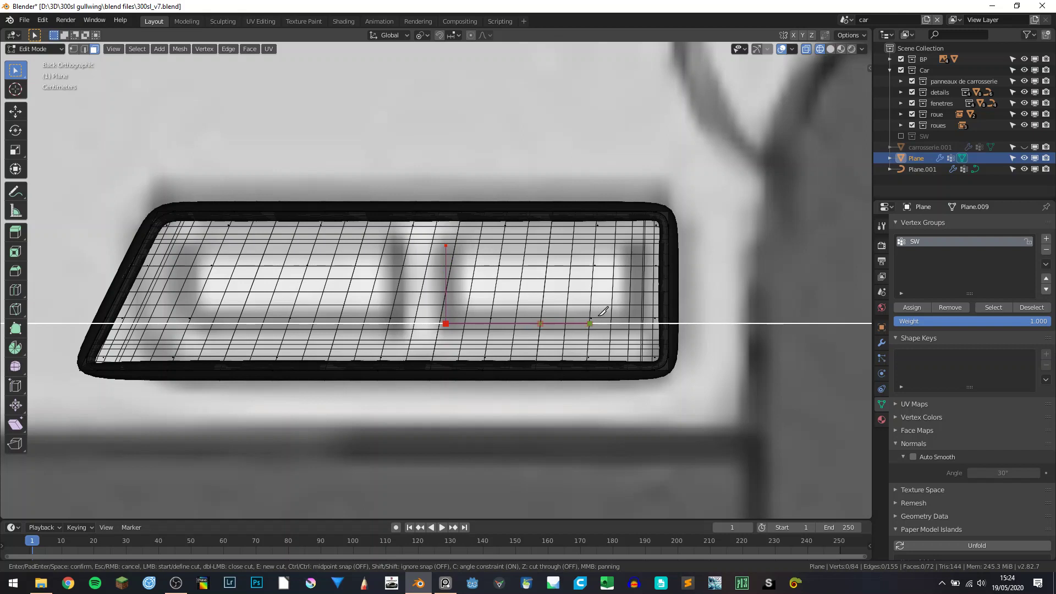
pyautogui.click(641, 324)
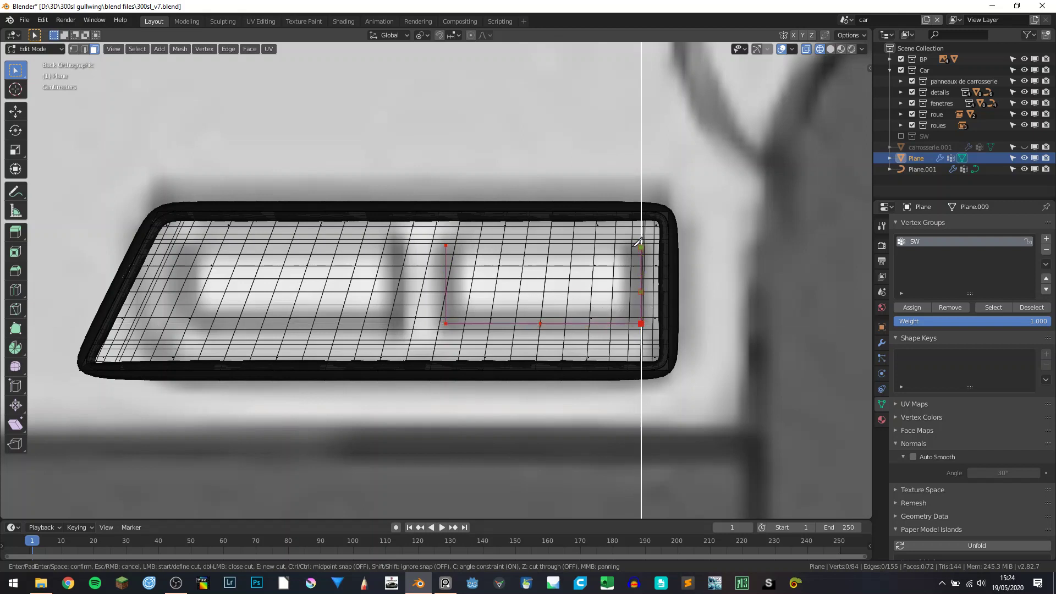
pyautogui.click(641, 246)
pyautogui.press('c')
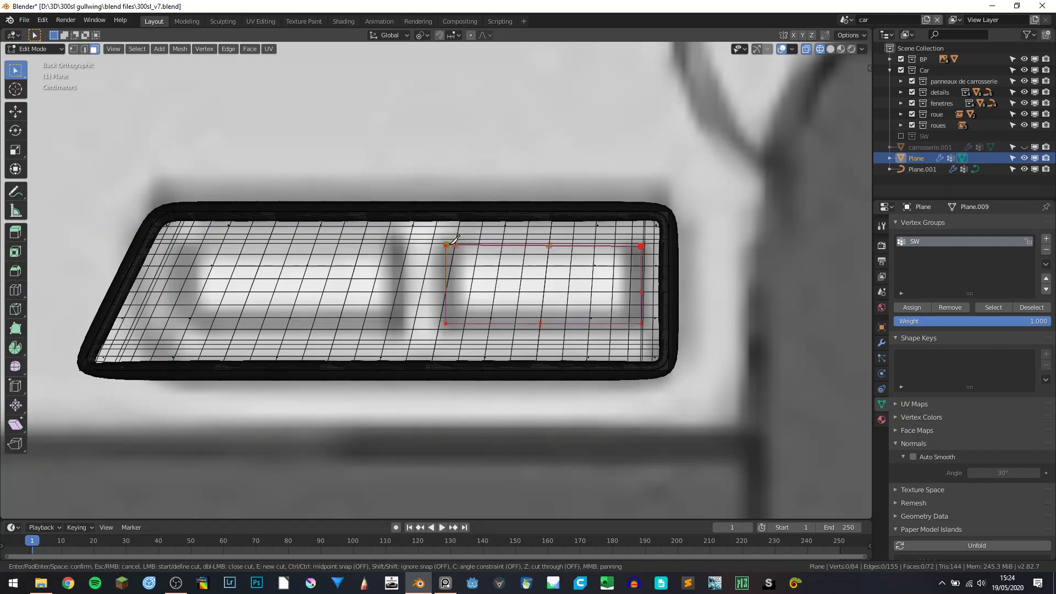
pyautogui.click(446, 245)
pyautogui.press('Return')
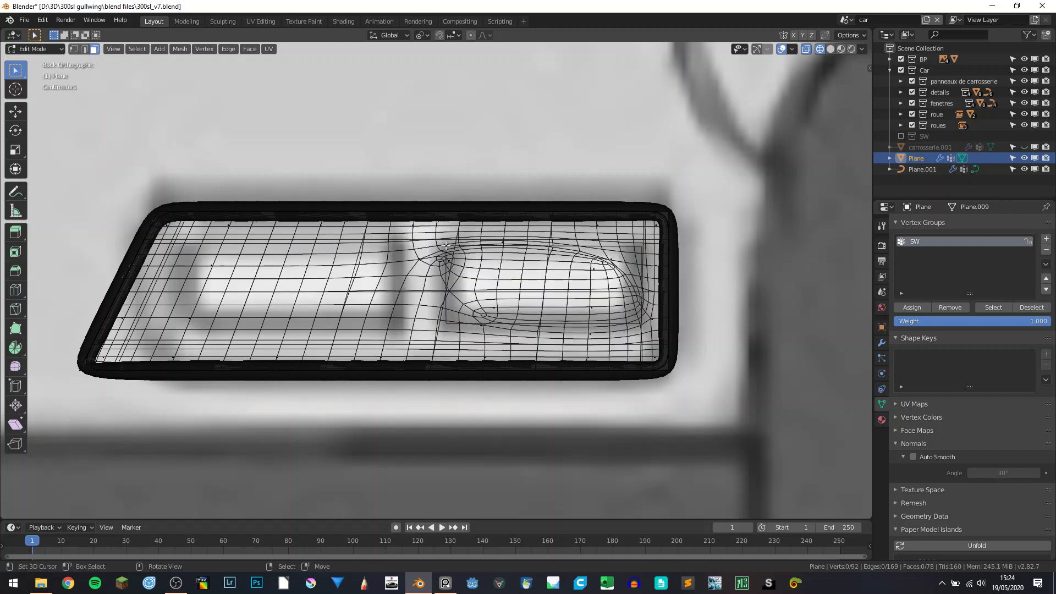
# Step: Flatten the upper edge of the inner lens cut by scaling its vertices to 0 along Z
pyautogui.click(445, 245)
pyautogui.click(76, 50)
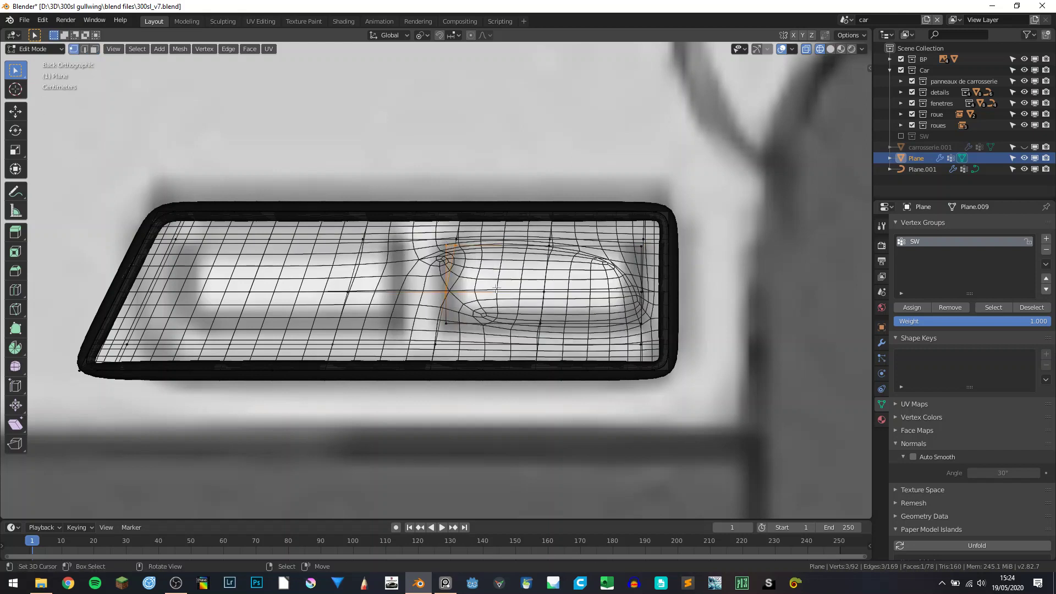
pyautogui.click(451, 250)
pyautogui.keyDown('ctrl'); pyautogui.click(632, 246); pyautogui.keyUp('ctrl')
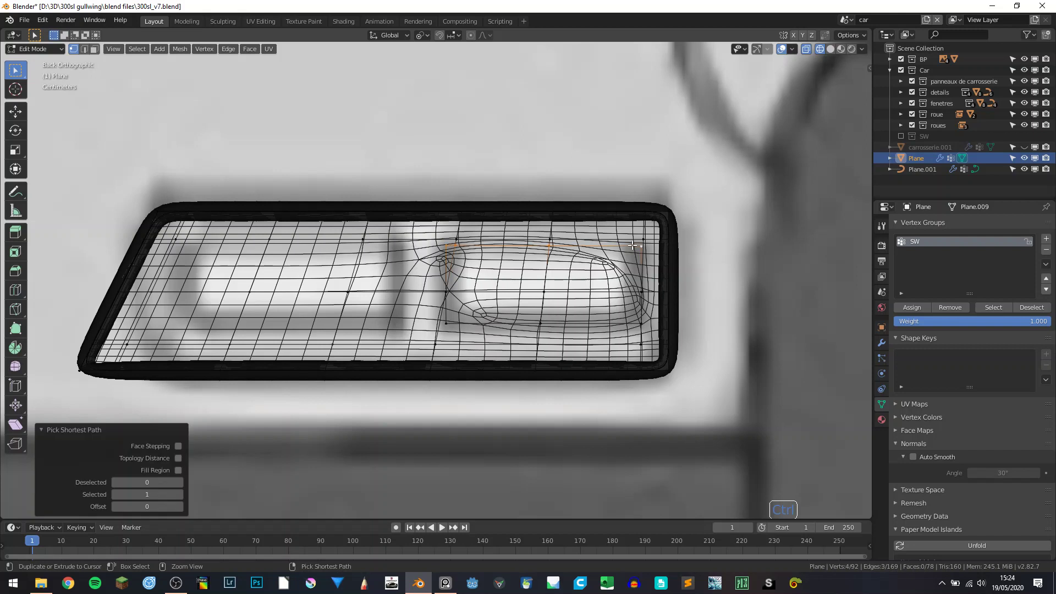
pyautogui.press('s')
pyautogui.press('z')
pyautogui.press('0')
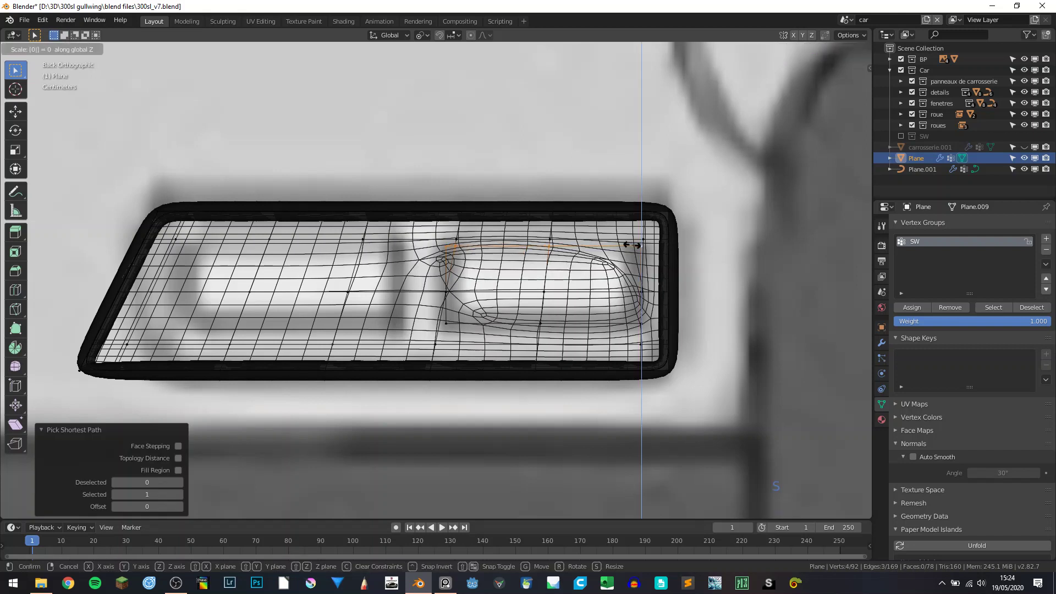
pyautogui.press('Return')
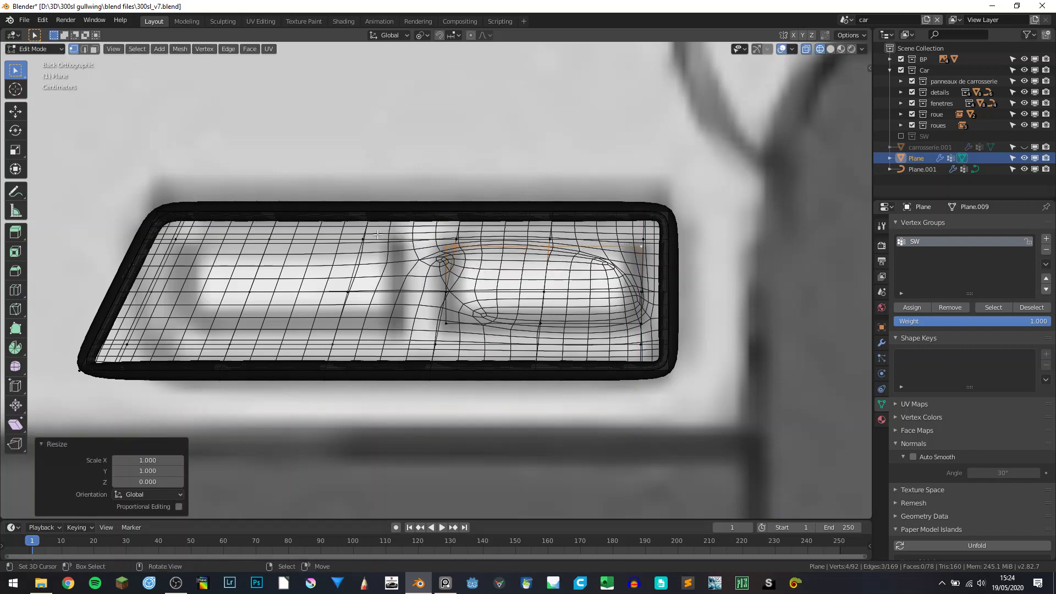
# Step: Duplicate the faces inside the inner lens cut in place, separate the copy into its own object and return to Object Mode
pyautogui.click(94, 49)
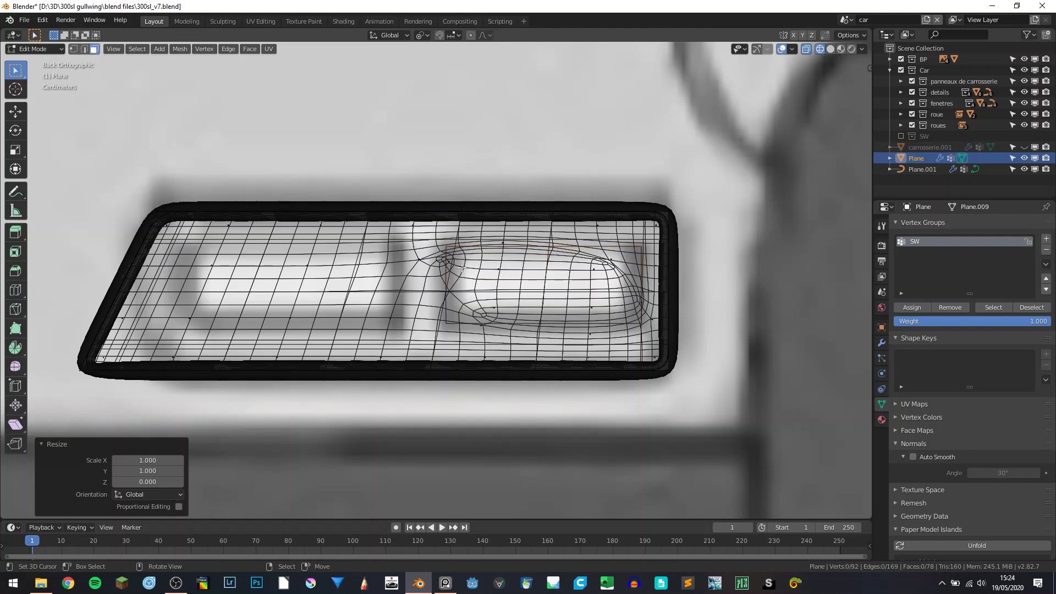
pyautogui.hotkey('shift', 'z')
pyautogui.click(447, 257)
pyautogui.keyDown('ctrl'); pyautogui.click(601, 271); pyautogui.keyUp('ctrl')
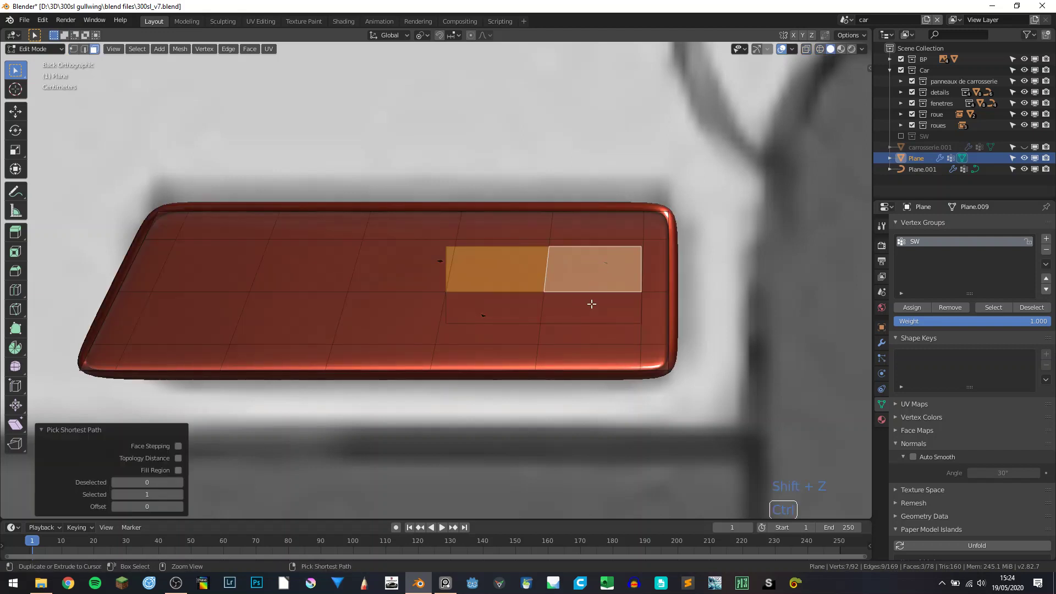
pyautogui.keyDown('ctrl'); pyautogui.click(591, 304); pyautogui.keyUp('ctrl')
pyautogui.keyDown('ctrl'); pyautogui.click(478, 305); pyautogui.keyUp('ctrl')
pyautogui.hotkey('shift', 'd')
pyautogui.rightClick(535, 292)
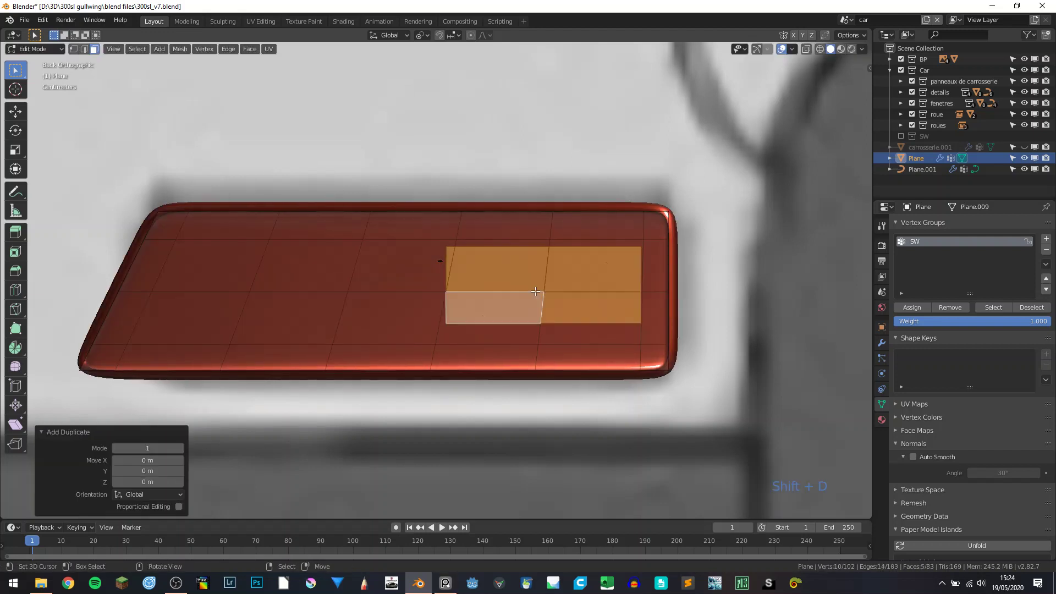
pyautogui.press('p')
pyautogui.click(536, 292)
pyautogui.press('Tab')
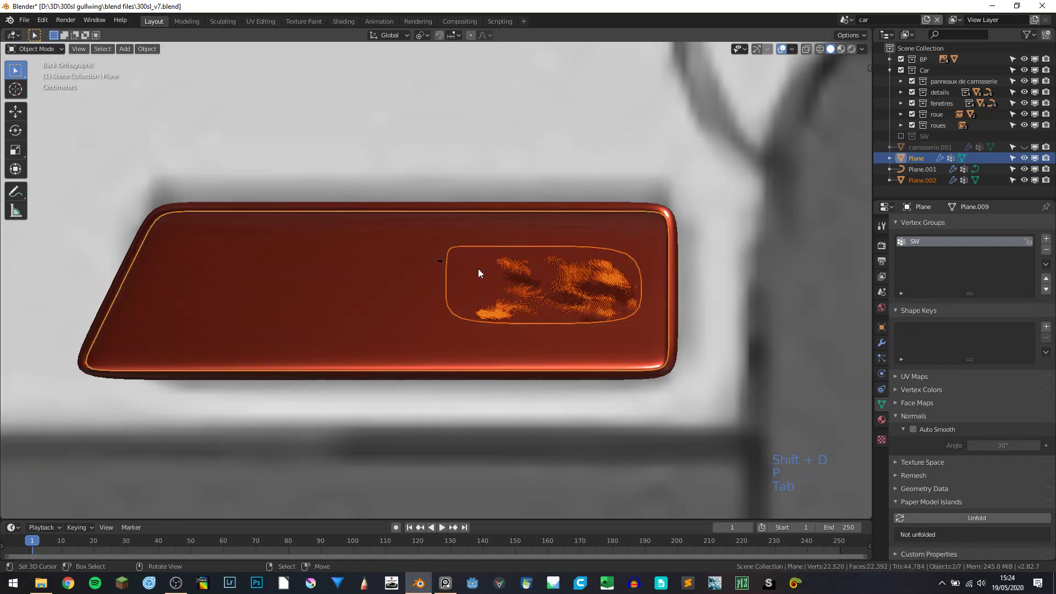
# Step: Hide the separated lens section and open the rear light mesh in Edit Mode with edge selection
pyautogui.click(478, 268)
pyautogui.press('h')
pyautogui.click(474, 283)
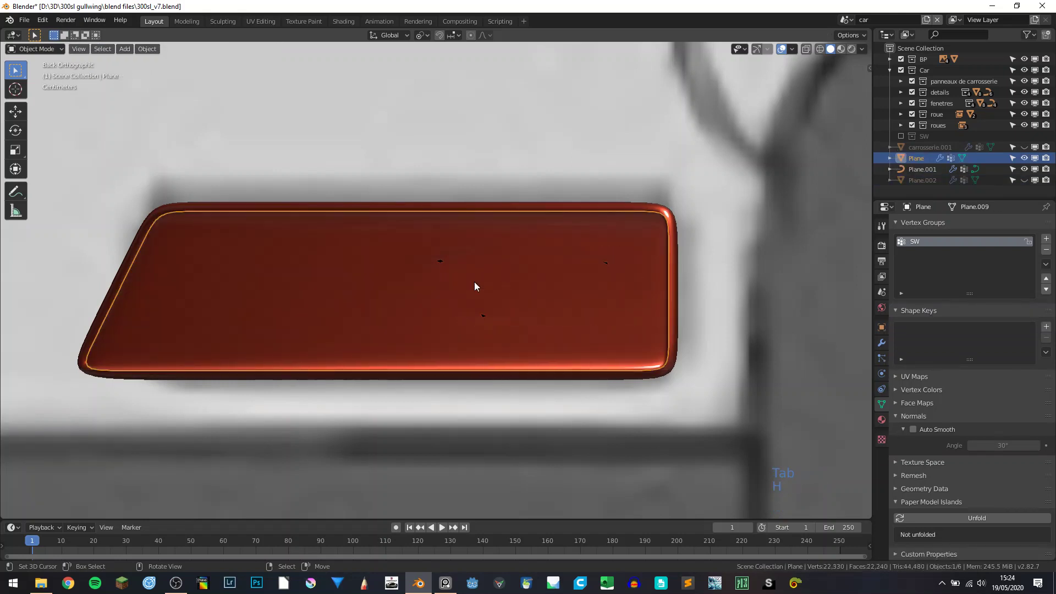
pyautogui.press('Tab')
pyautogui.click(83, 50)
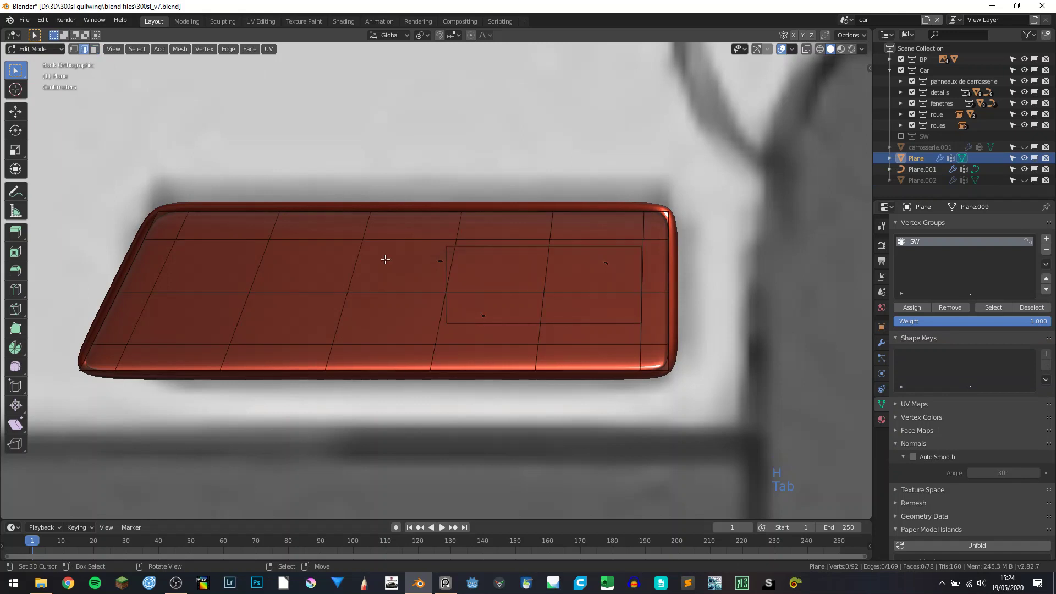
# Step: Dissolve the knife-cut edges of the inner lens rectangle from the rear light mesh and leave Edit Mode
pyautogui.keyDown('shift'); pyautogui.click(443, 271); pyautogui.keyUp('shift')
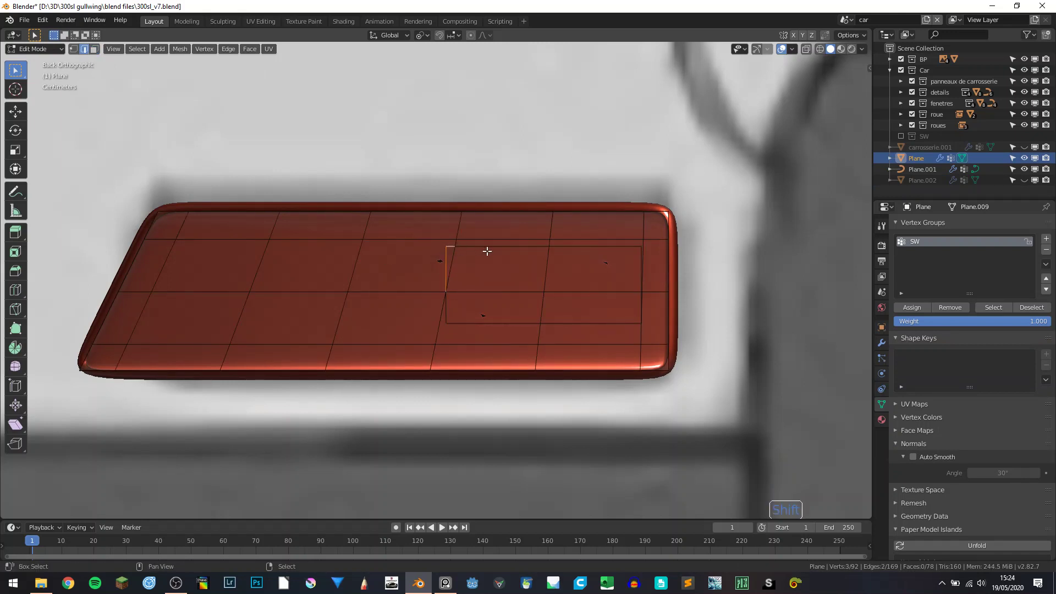
pyautogui.hotkey('ctrl', 'x')
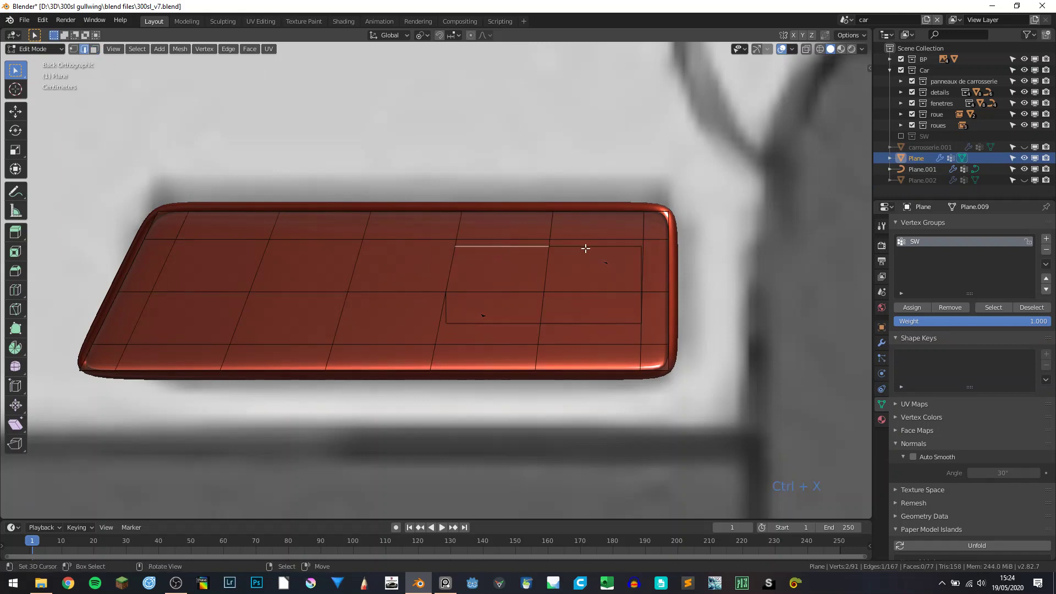
pyautogui.hotkey('ctrl', 'x')
pyautogui.click(586, 248)
pyautogui.hotkey('ctrl', 'x')
pyautogui.click(620, 325)
pyautogui.hotkey('ctrl', 'x')
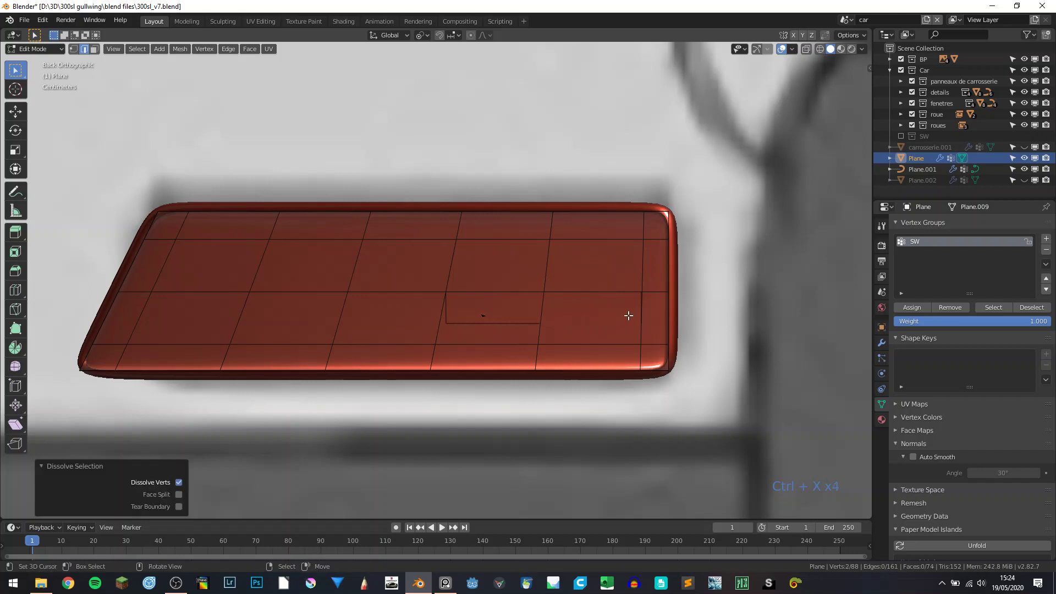
pyautogui.click(635, 304)
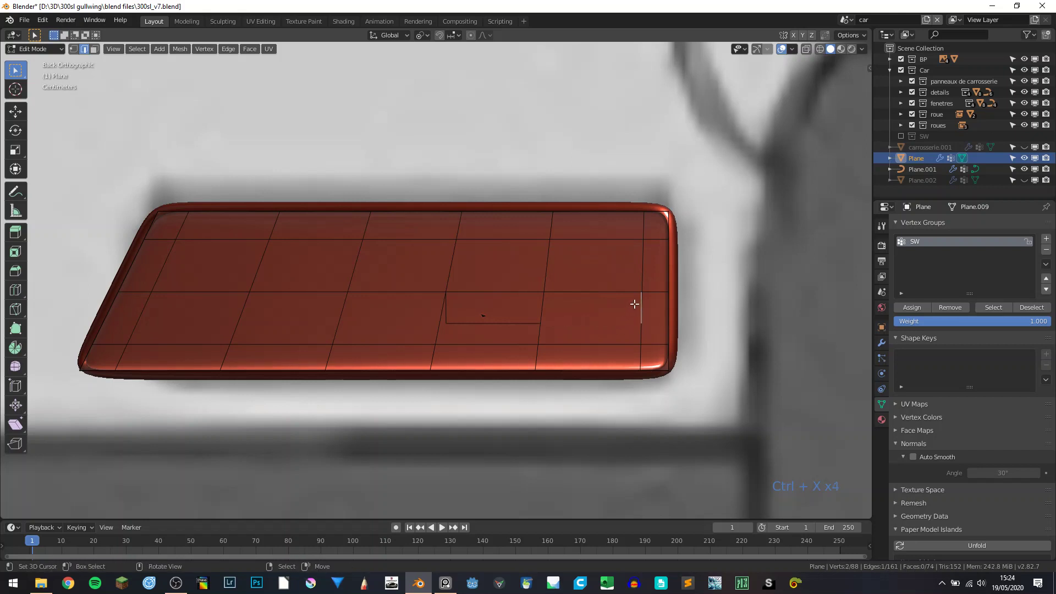
pyautogui.hotkey('ctrl', 'x')
pyautogui.click(496, 325)
pyautogui.hotkey('ctrl', 'x')
pyautogui.click(449, 316)
pyautogui.scroll(-3, 475, 317)
pyautogui.press('Tab')
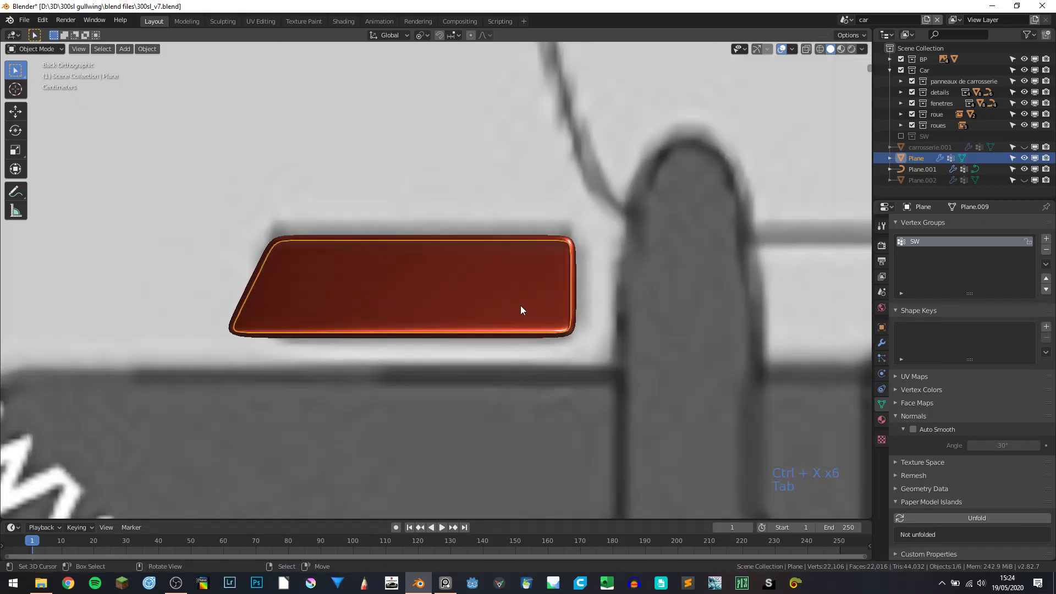
# Step: Unhide all objects and dissolve the stray slanted edge near the corner of the separated lens section
pyautogui.hotkey('alt', 'h')
pyautogui.click(481, 285)
pyautogui.moveTo(480, 286)
pyautogui.mouseDown(button='middle')
pyautogui.moveTo(537, 314)
pyautogui.moveTo(496, 272)
pyautogui.moveTo(517, 259)
pyautogui.moveTo(493, 283)
pyautogui.mouseUp(button='middle')
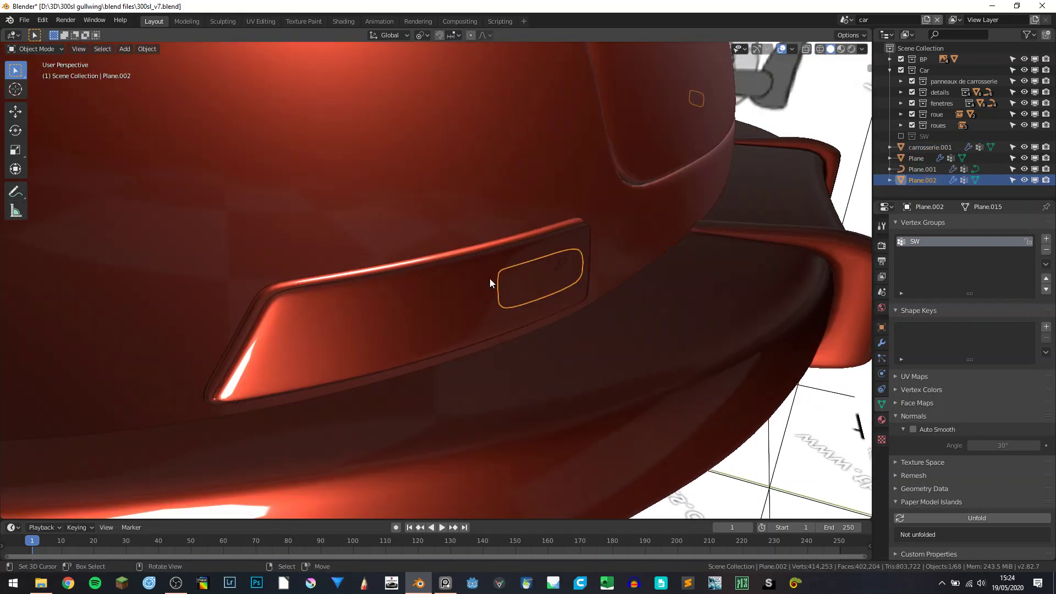
pyautogui.press('Tab')
pyautogui.scroll(5, 495, 283)
pyautogui.click(471, 285)
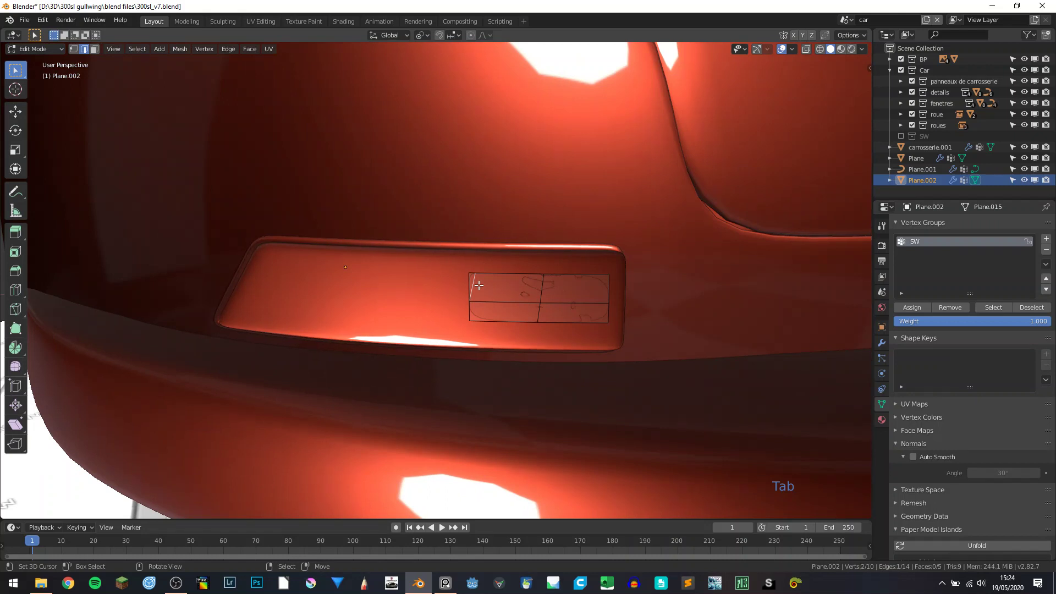
pyautogui.hotkey('ctrl', 'x')
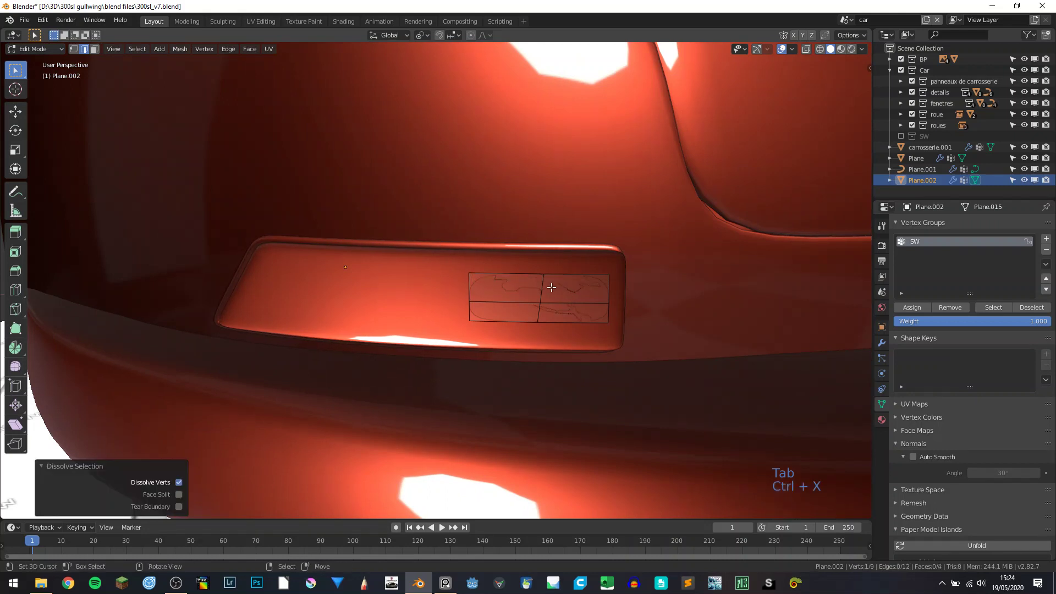
# Step: Try dissolving the upper half of the lens section's central dividing edge, and undo it
pyautogui.click(552, 287)
pyautogui.hotkey('ctrl', 'x')
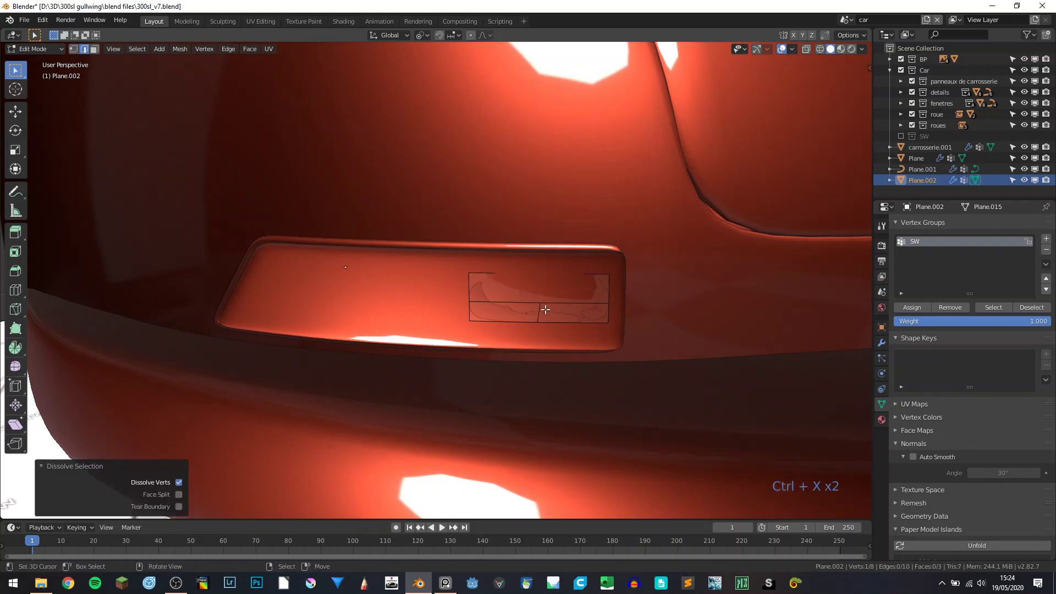
pyautogui.hotkey('ctrl', 'z')
pyautogui.hotkey('ctrl', 'z')
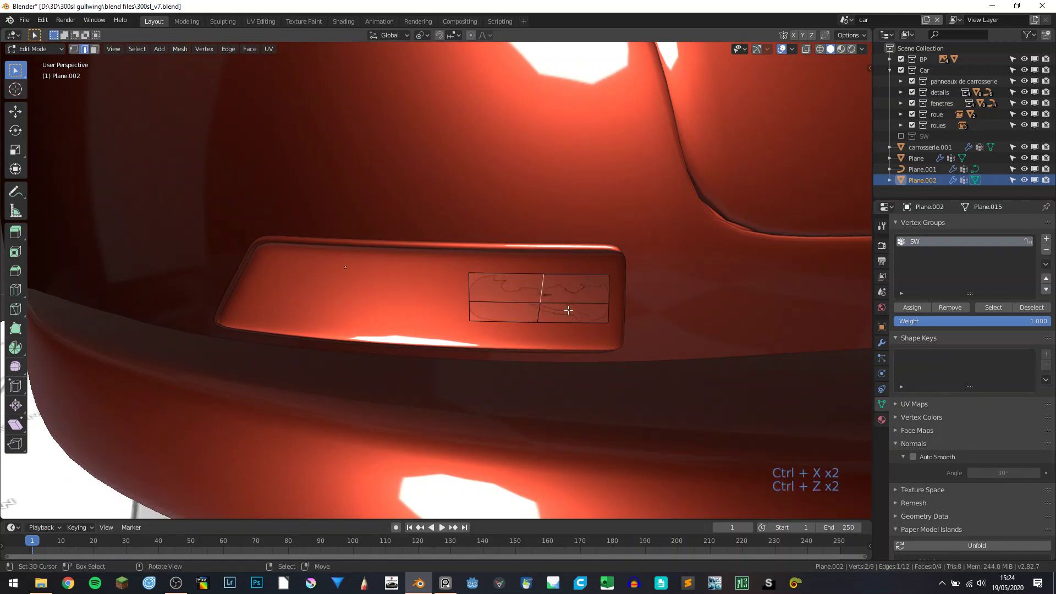
# Step: Examine the separated lens section on the rear light from several angles and in the orthographic back view
pyautogui.moveTo(568, 310); pyautogui.dragTo(580, 308, button='middle')
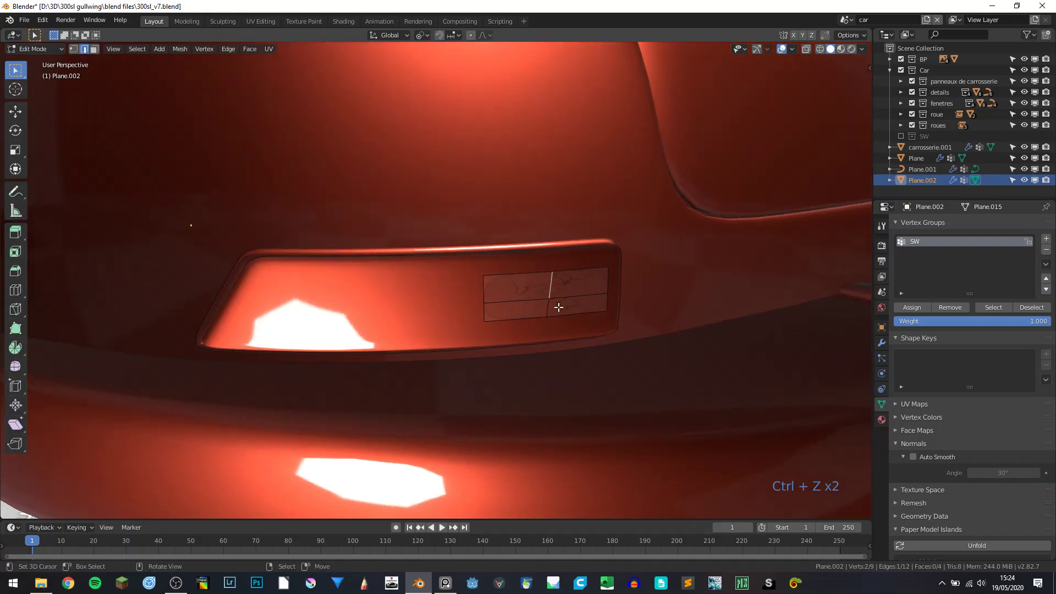
pyautogui.press('KP_1')
pyautogui.press('KP_3')
pyautogui.press('ctrl+KP_7')
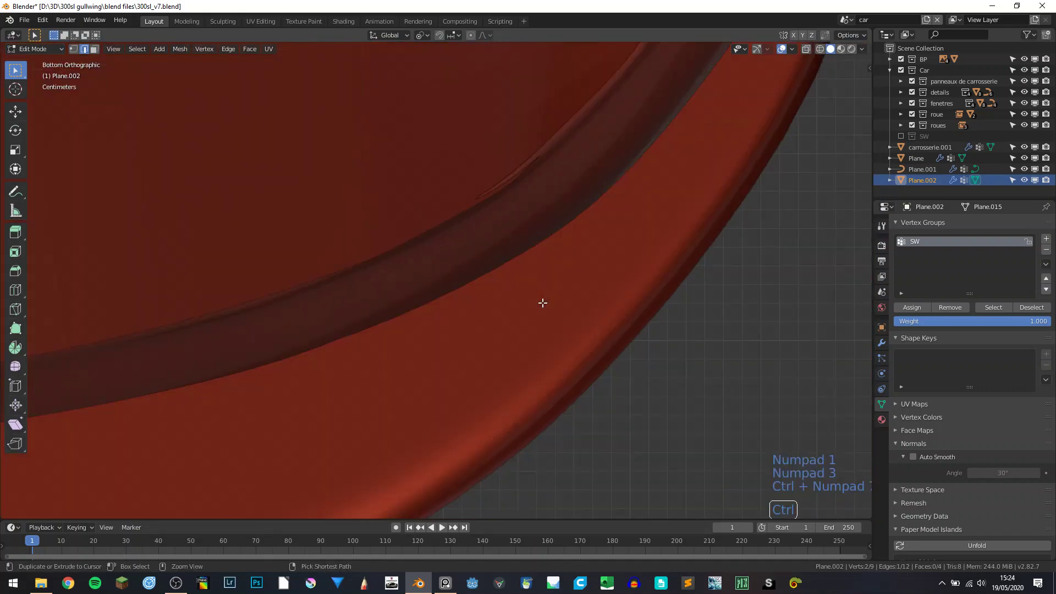
pyautogui.moveTo(543, 302); pyautogui.dragTo(428, 248, button='middle')
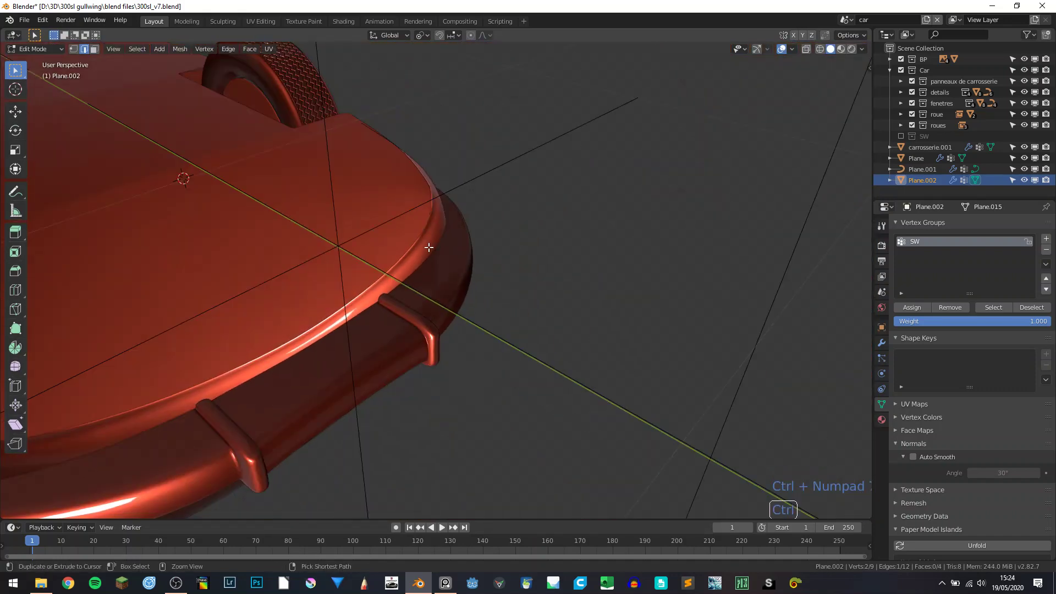
pyautogui.press('ctrl+KP_1')
pyautogui.scroll(8, 492, 313)
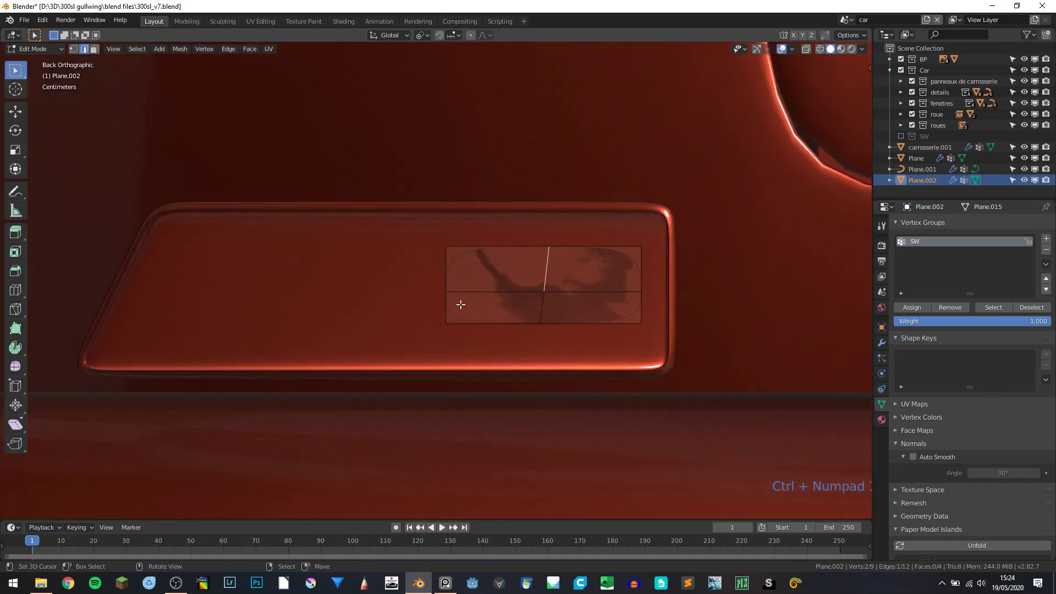
pyautogui.scroll(-5, 461, 304)
# Step: Isolate the rear light, its rim curve and the separated lens section by hiding every other object
pyautogui.press('Tab')
pyautogui.moveTo(457, 301); pyautogui.dragTo(418, 288, button='middle')
pyautogui.click(418, 287)
pyautogui.click(426, 301)
pyautogui.keyDown('shift'); pyautogui.click(408, 293); pyautogui.keyUp('shift')
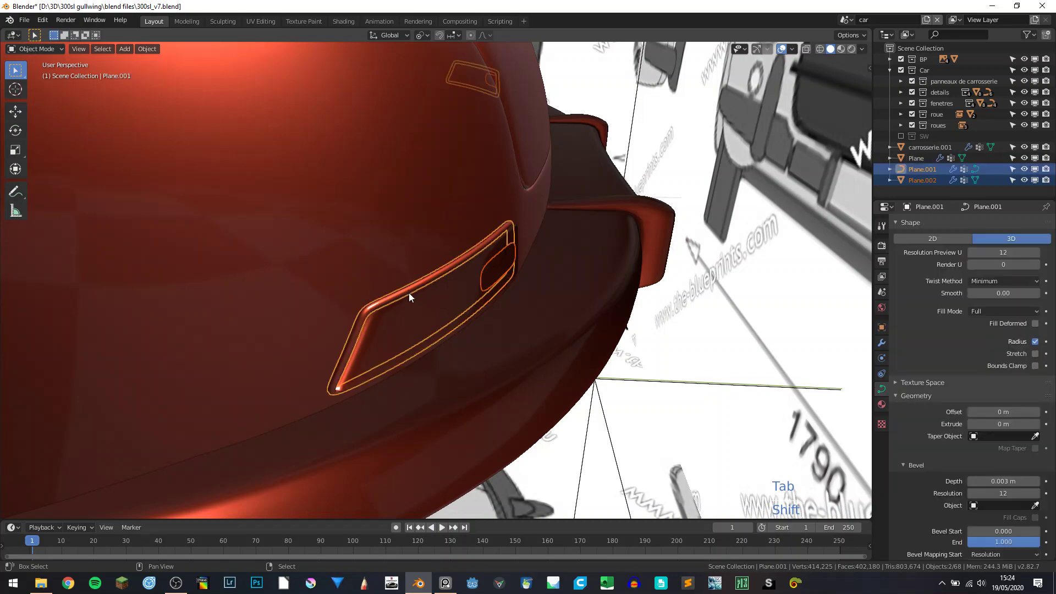
pyautogui.keyDown('shift'); pyautogui.click(411, 299); pyautogui.keyUp('shift')
pyautogui.hotkey('ctrl', 'h')
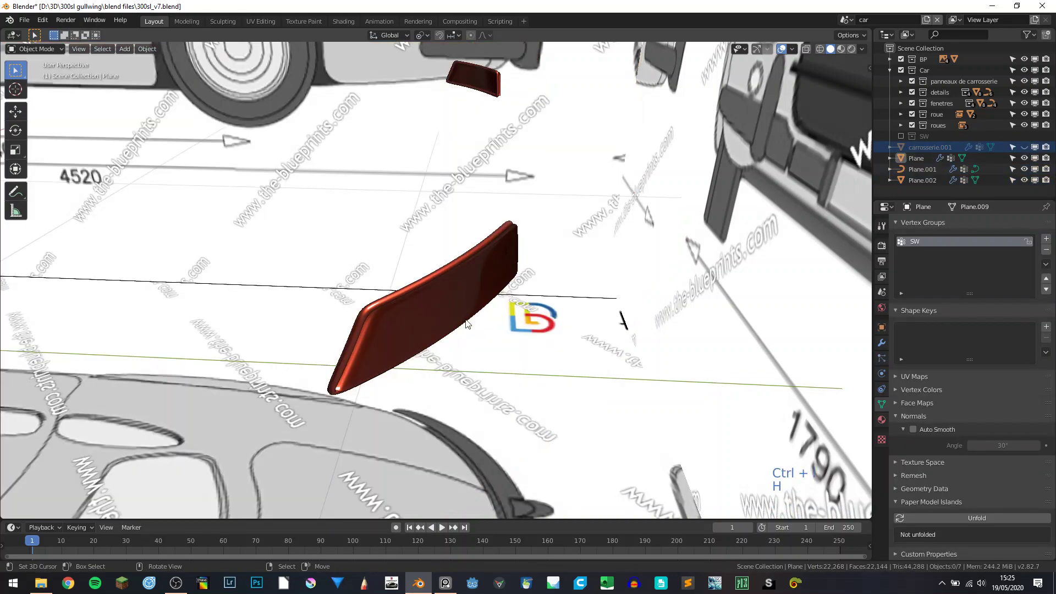
# Step: Show the rear light over the blueprint in orthographic back view with wireframe shading
pyautogui.moveTo(466, 323); pyautogui.dragTo(406, 292, button='middle')
pyautogui.click(405, 292)
pyautogui.press('KP_1')
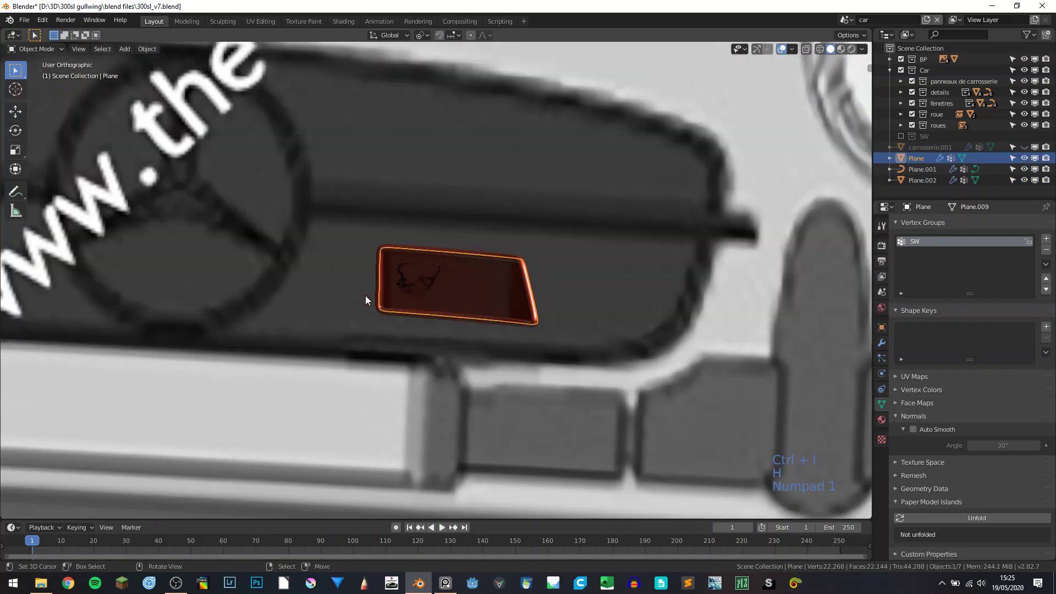
pyautogui.press('KP_3')
pyautogui.press('ctrl+KP_7')
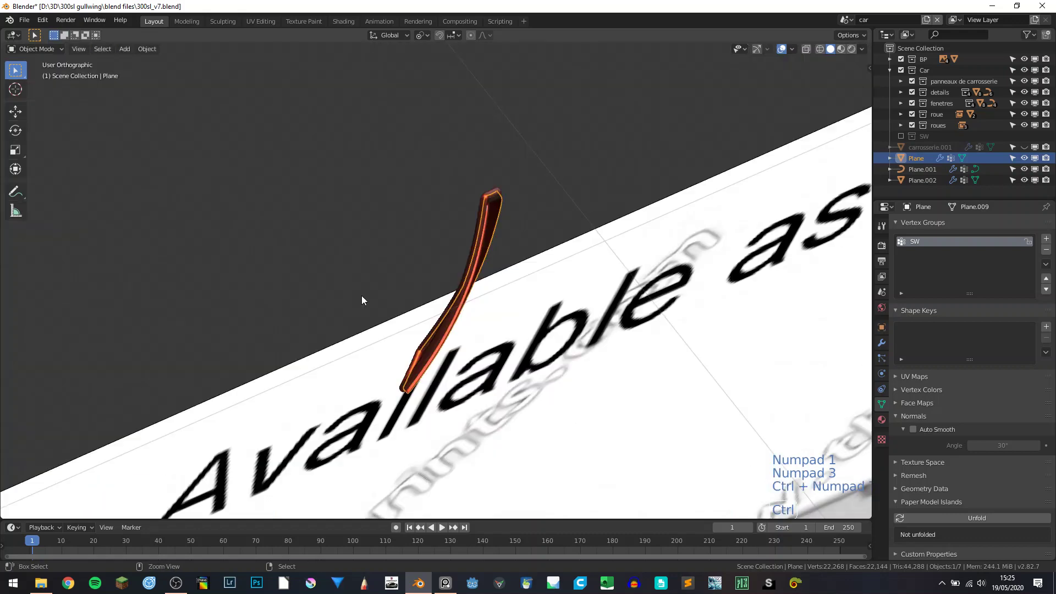
pyautogui.press('ctrl+KP_3')
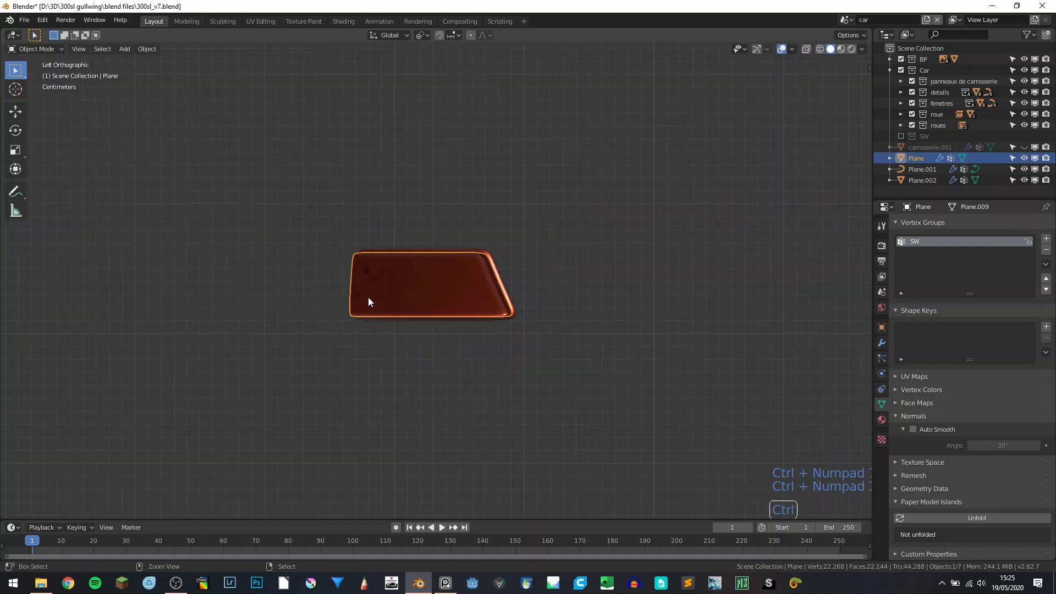
pyautogui.press('ctrl+KP_1')
pyautogui.press('Tab')
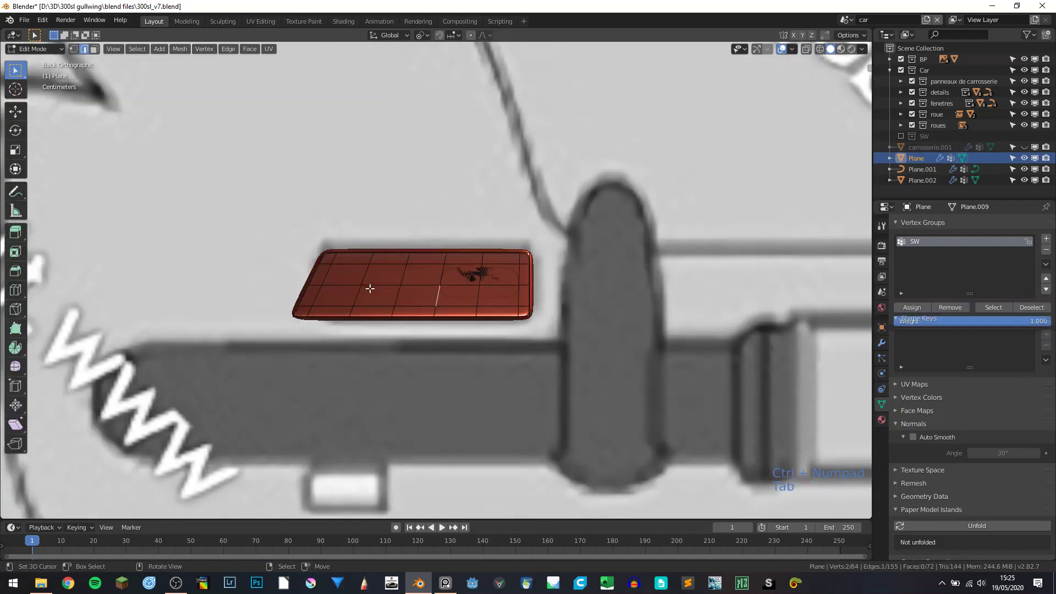
pyautogui.scroll(4, 371, 291)
pyautogui.hotkey('shift', 'z')
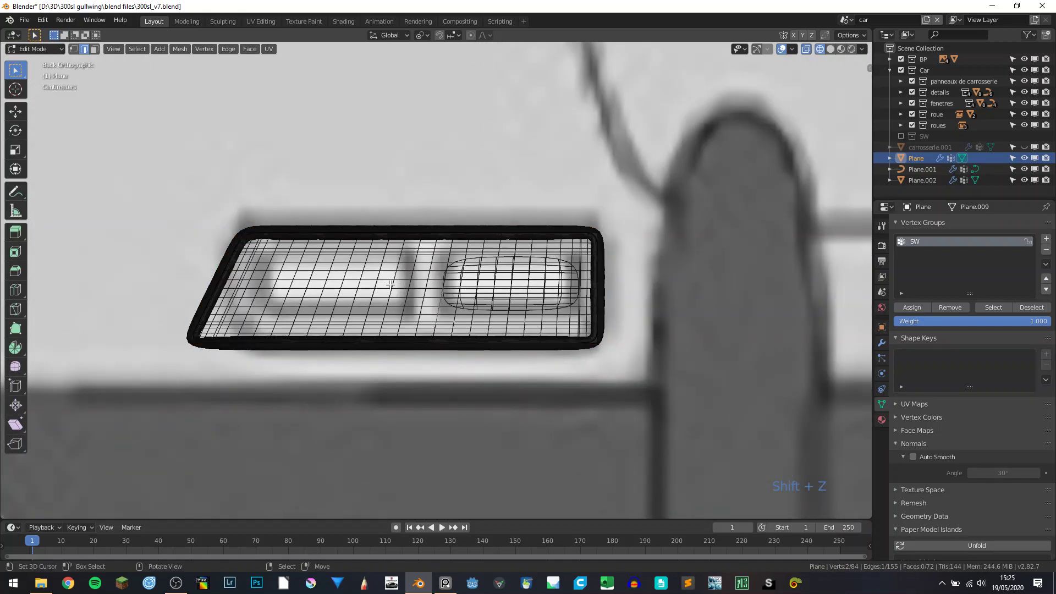
# Step: Delete the separated lens section in Object Mode and select the rear light
pyautogui.press('Tab')
pyautogui.click(466, 280)
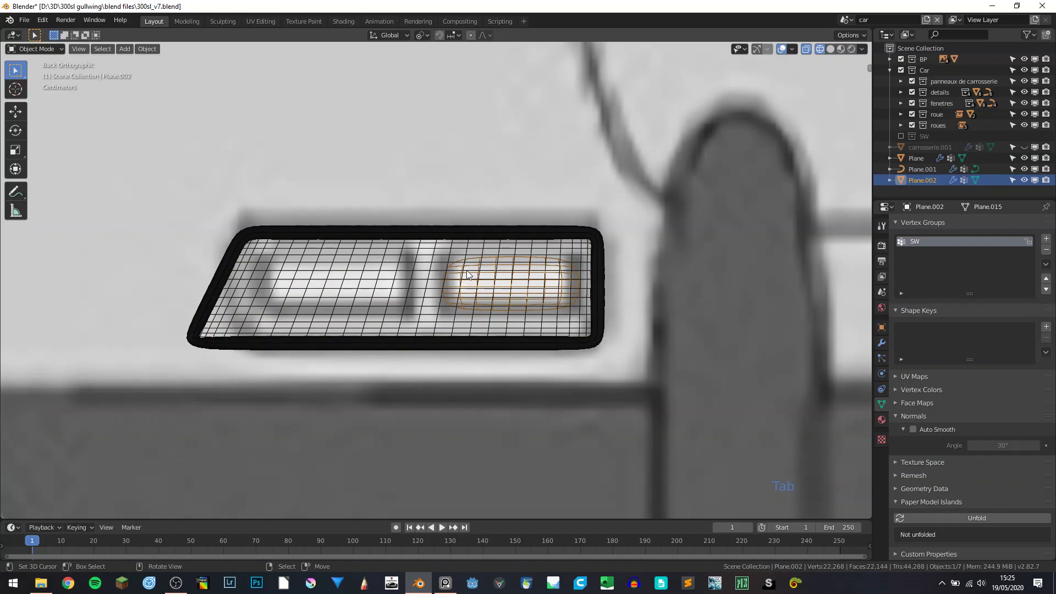
pyautogui.press('Delete')
pyautogui.click(400, 292)
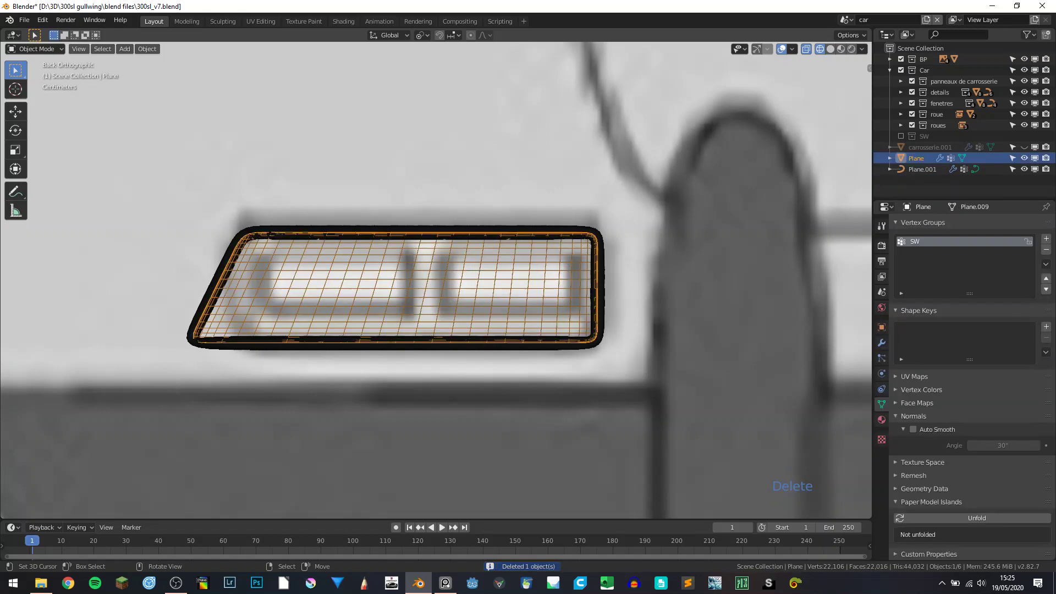
pyautogui.scroll(-10, 409, 276)
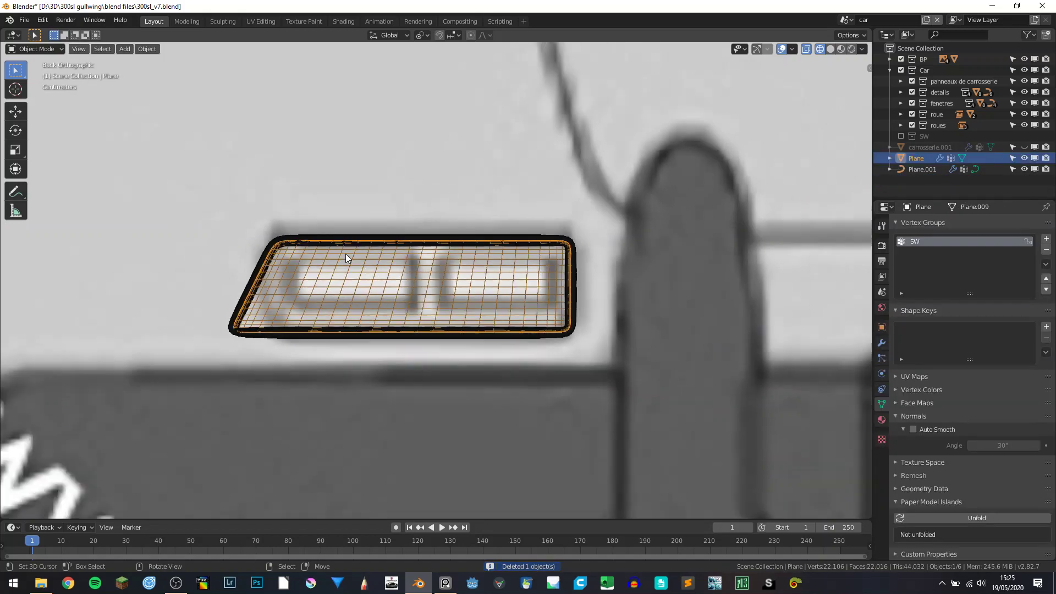
pyautogui.scroll(10, 459, 291)
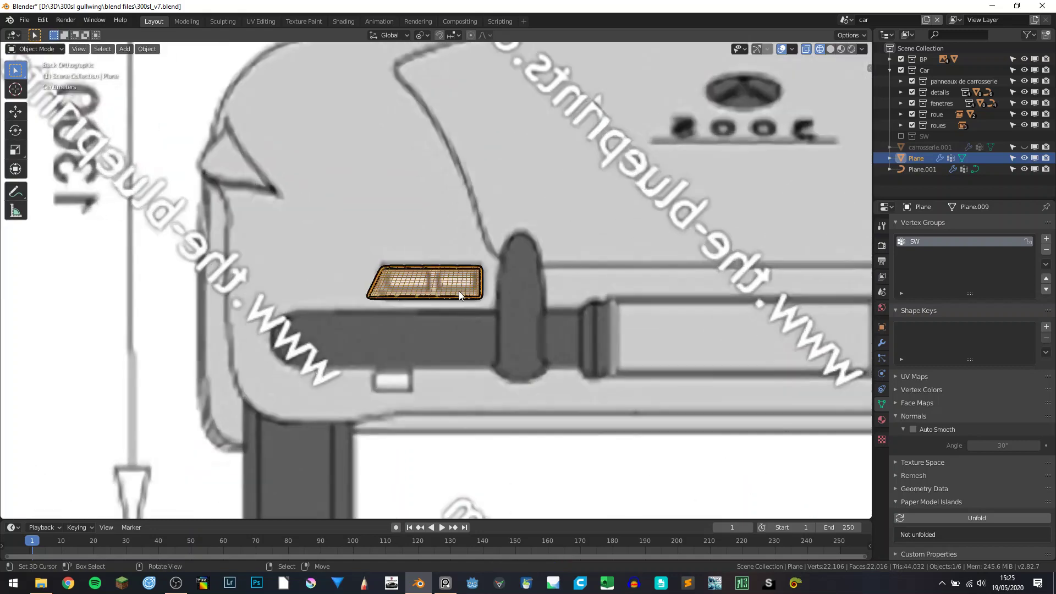
# Step: Open the rear light's mesh in Edit Mode and deselect all of its geometry
pyautogui.scroll(5, 462, 270)
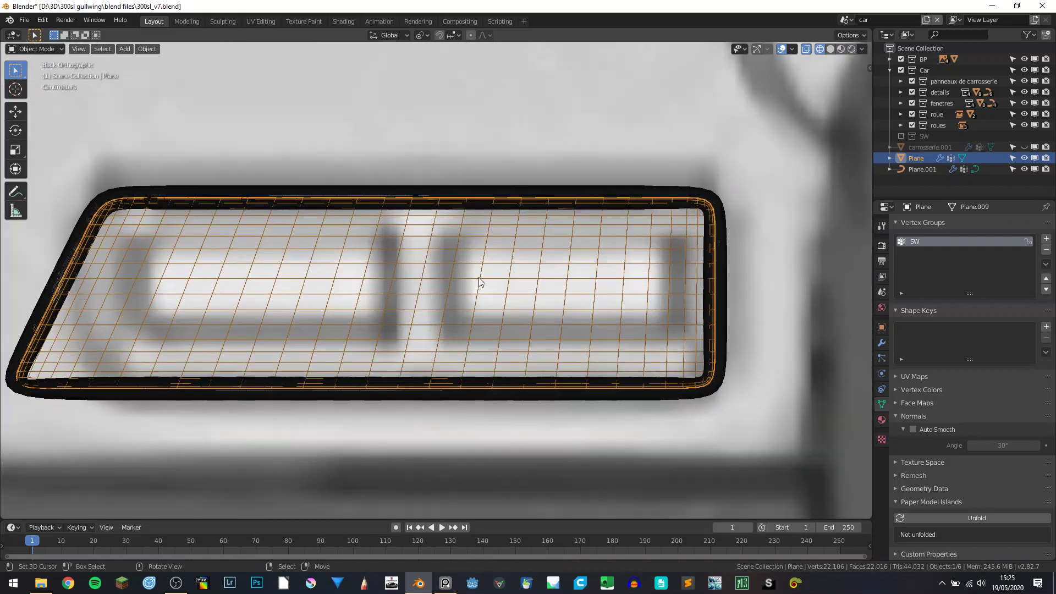
pyautogui.press('Tab')
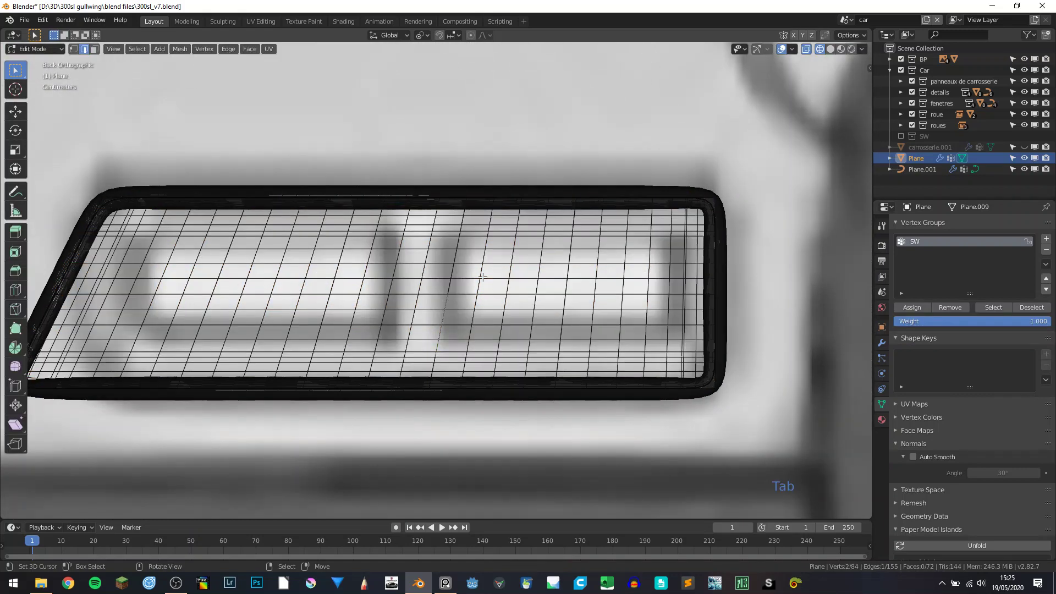
pyautogui.press('a')
pyautogui.press('a')
pyautogui.press('a')
pyautogui.press('k')
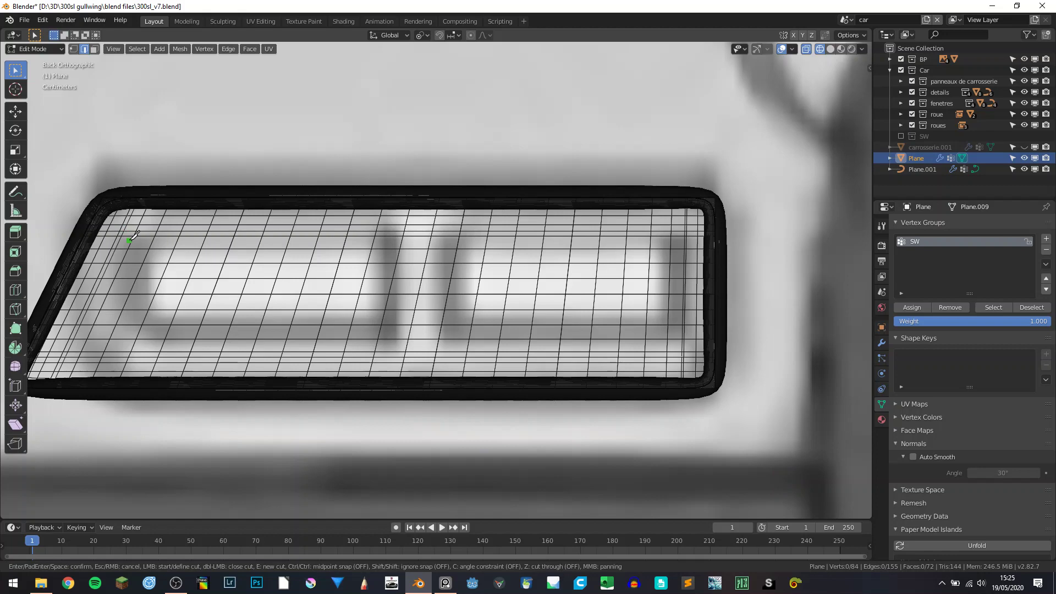
pyautogui.press('Escape')
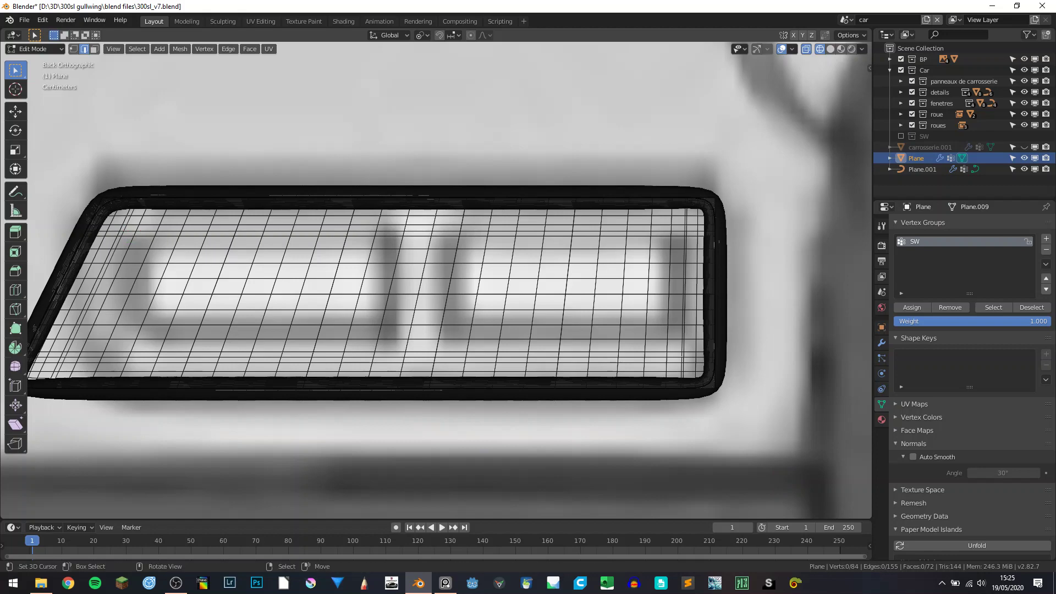
pyautogui.scroll(-7, 485, 318)
pyautogui.scroll(-6, 484, 318)
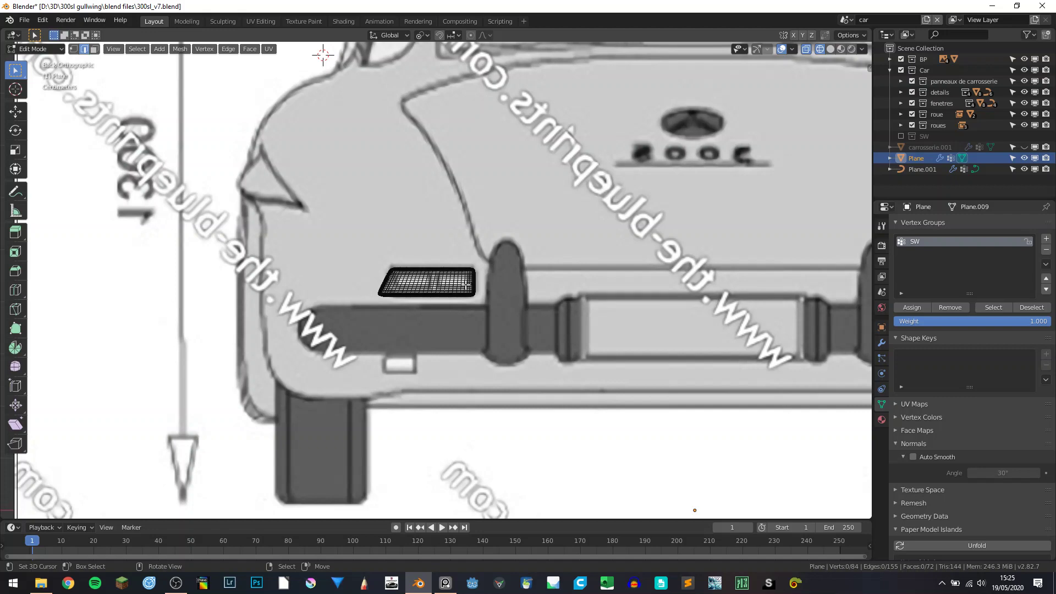
pyautogui.scroll(3, 471, 290)
pyautogui.scroll(2, 484, 303)
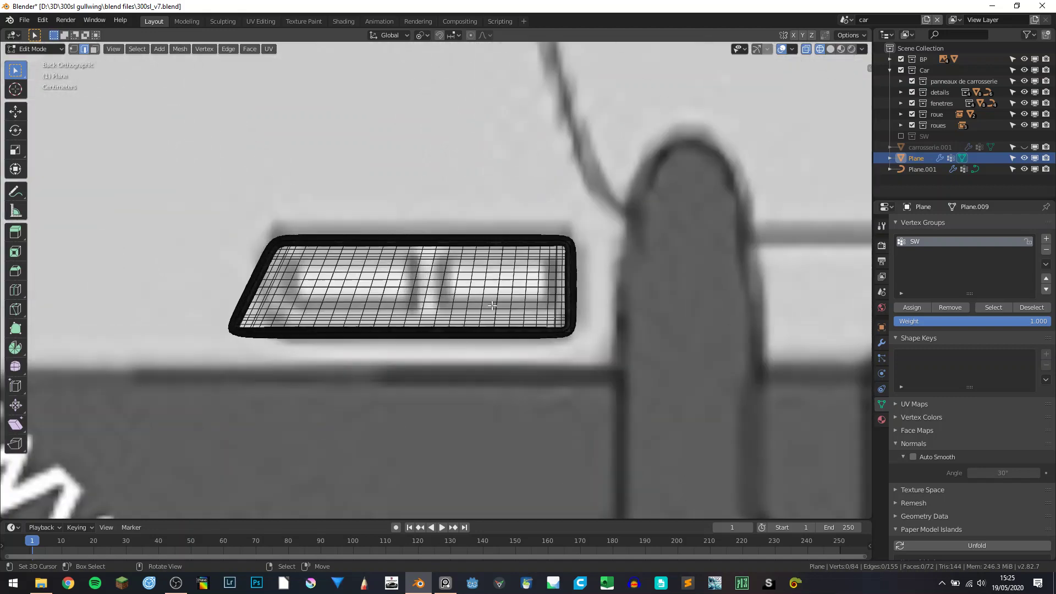
# Step: Cut a closed rectangle into the plate with the Knife tool, its outline enclosing both light areas of the reference image
pyautogui.scroll(3, 489, 302)
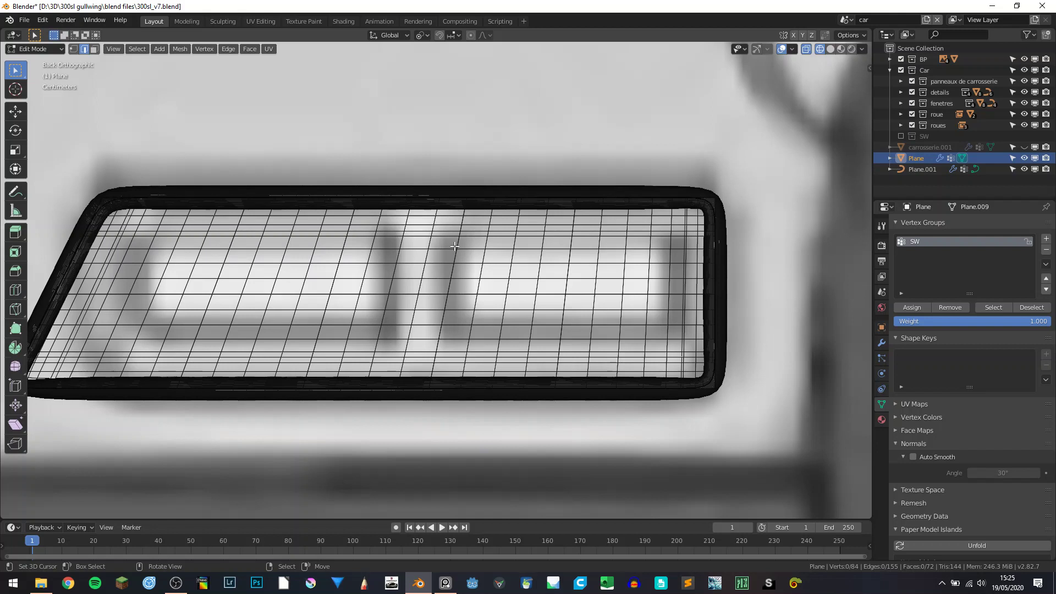
pyautogui.press('a')
pyautogui.press('a')
pyautogui.press('a')
pyautogui.press('k')
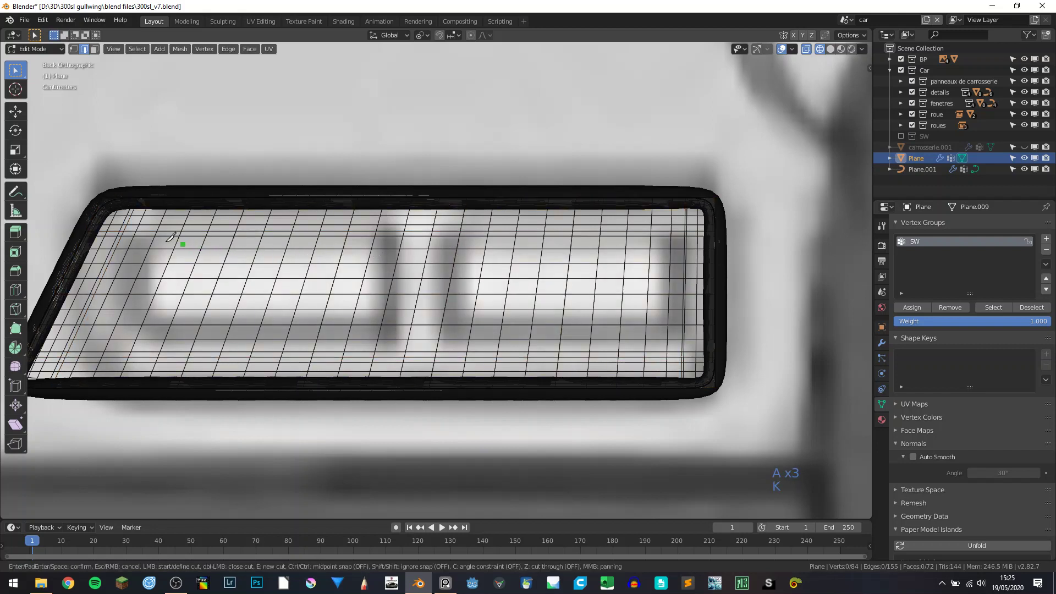
pyautogui.click(127, 239)
pyautogui.press('c')
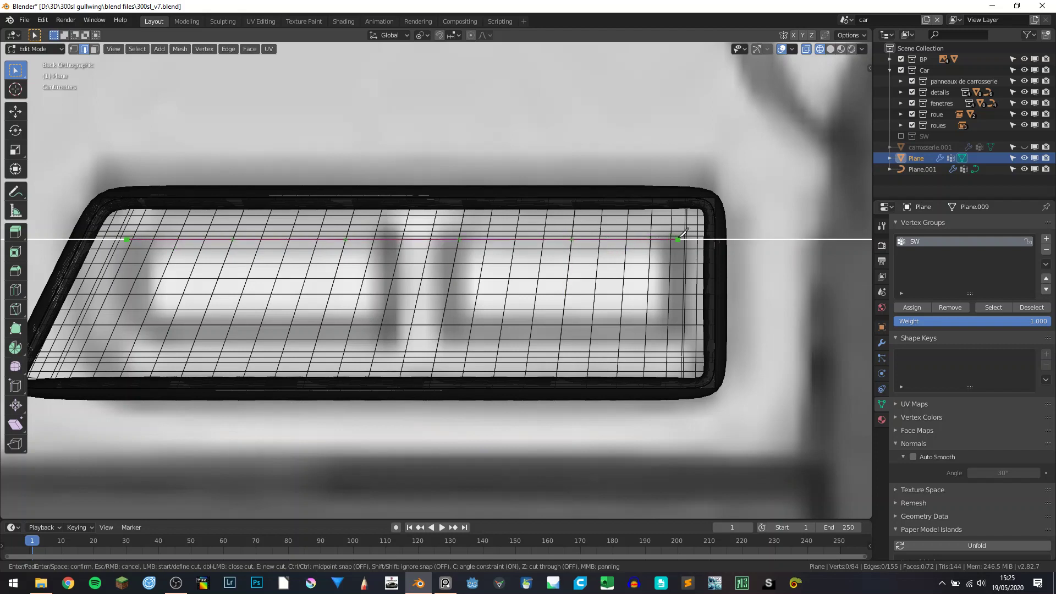
pyautogui.click(677, 239)
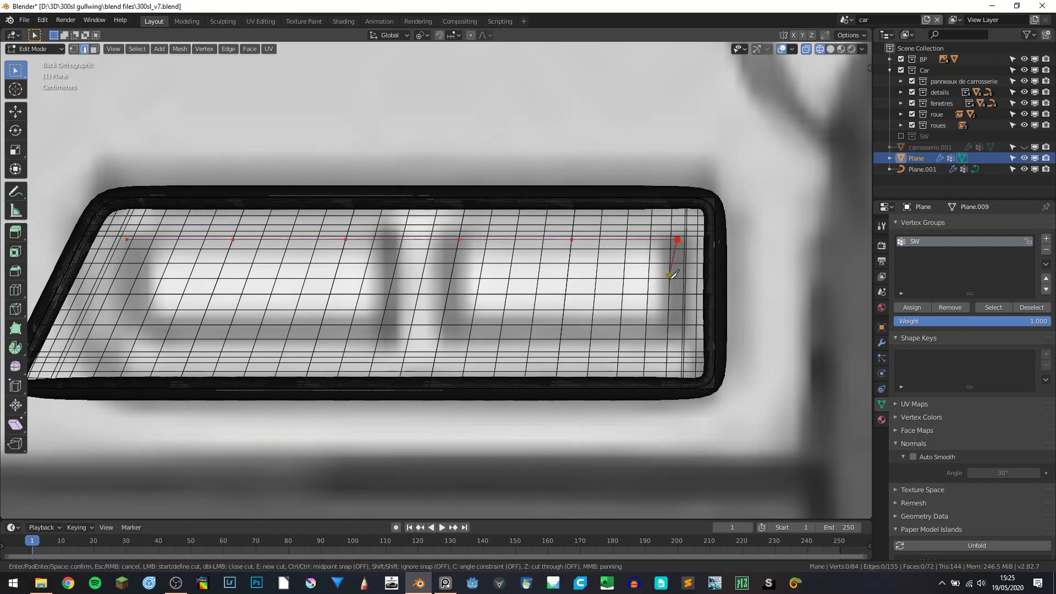
pyautogui.click(677, 336)
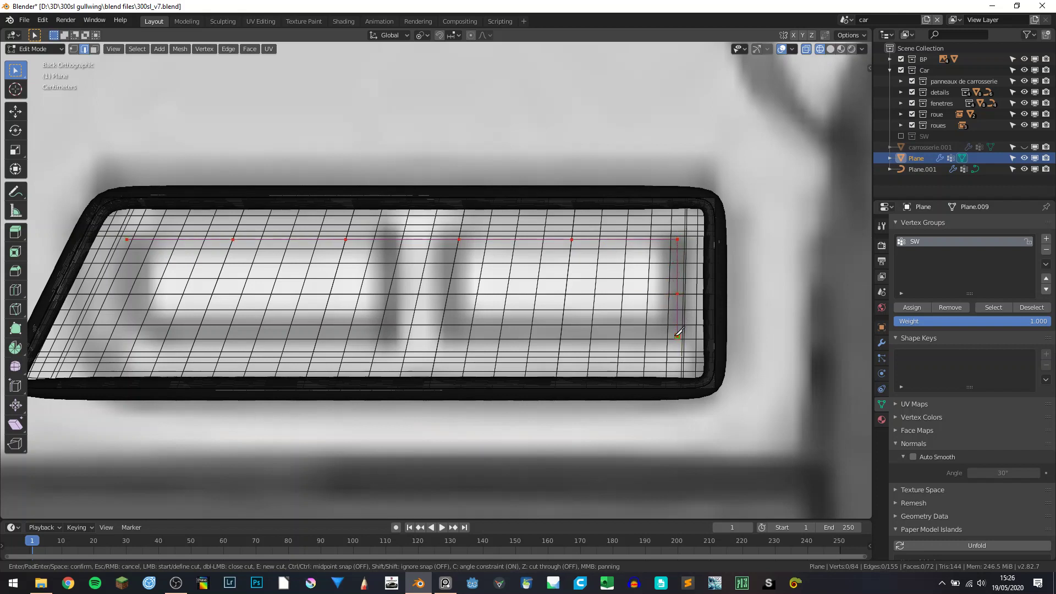
pyautogui.click(123, 336)
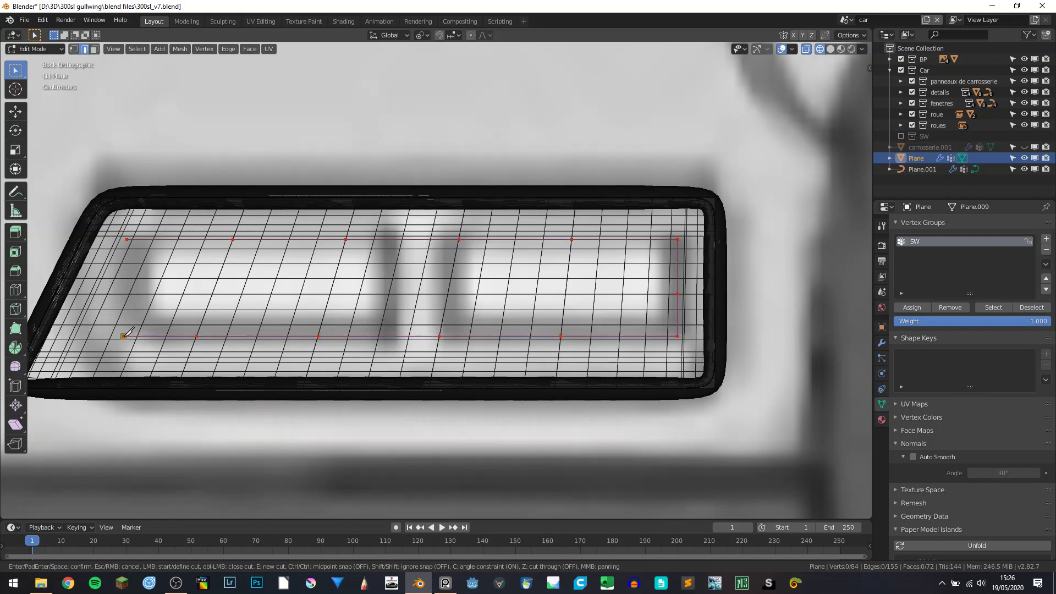
pyautogui.click(127, 240)
pyautogui.press('Return')
# Step: Straighten the cut rectangle's left side by scaling its vertices to 0 along the X axis
pyautogui.click(128, 240)
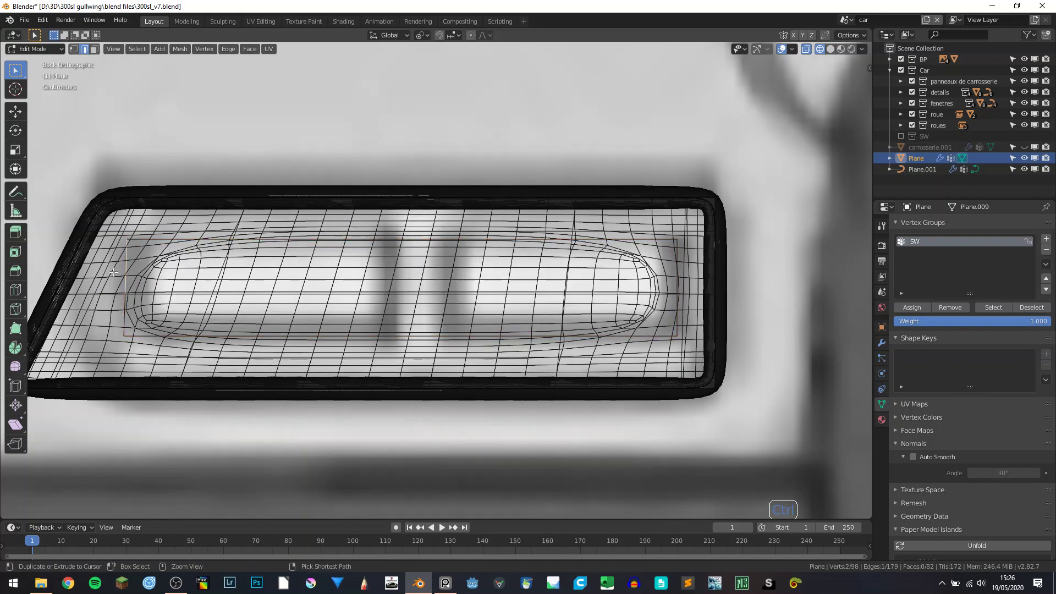
pyautogui.click(72, 51)
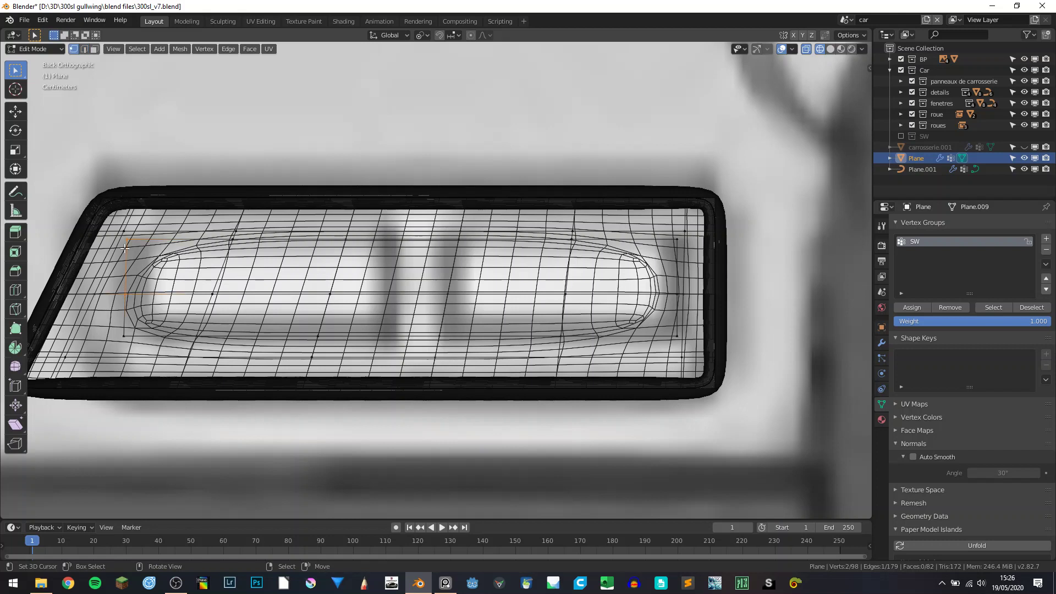
pyautogui.keyDown('ctrl'); pyautogui.click(125, 335); pyautogui.keyUp('ctrl')
pyautogui.press('s')
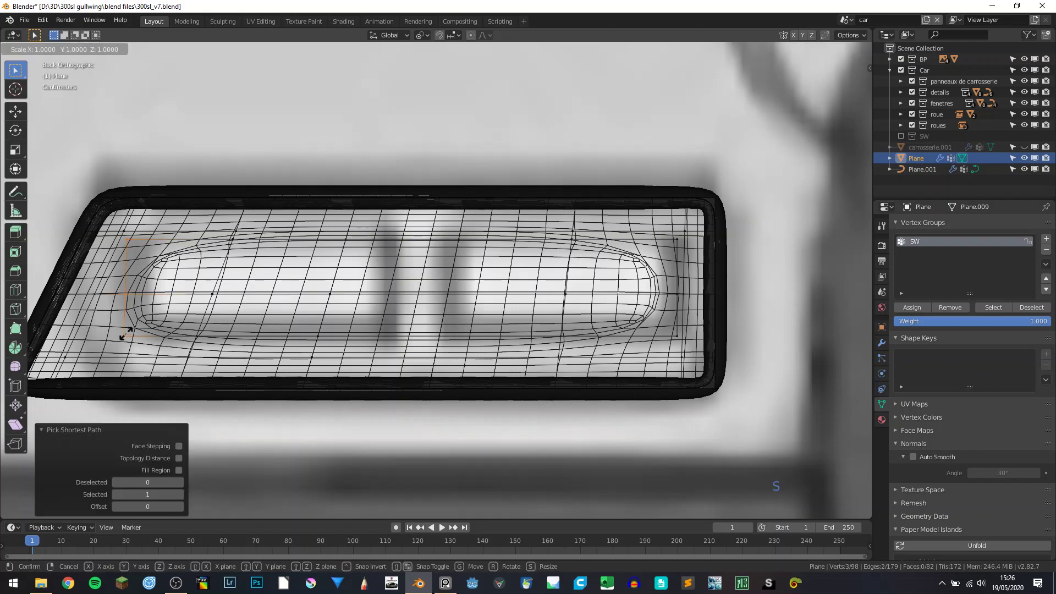
pyautogui.press('x')
pyautogui.press('0')
pyautogui.press('Return')
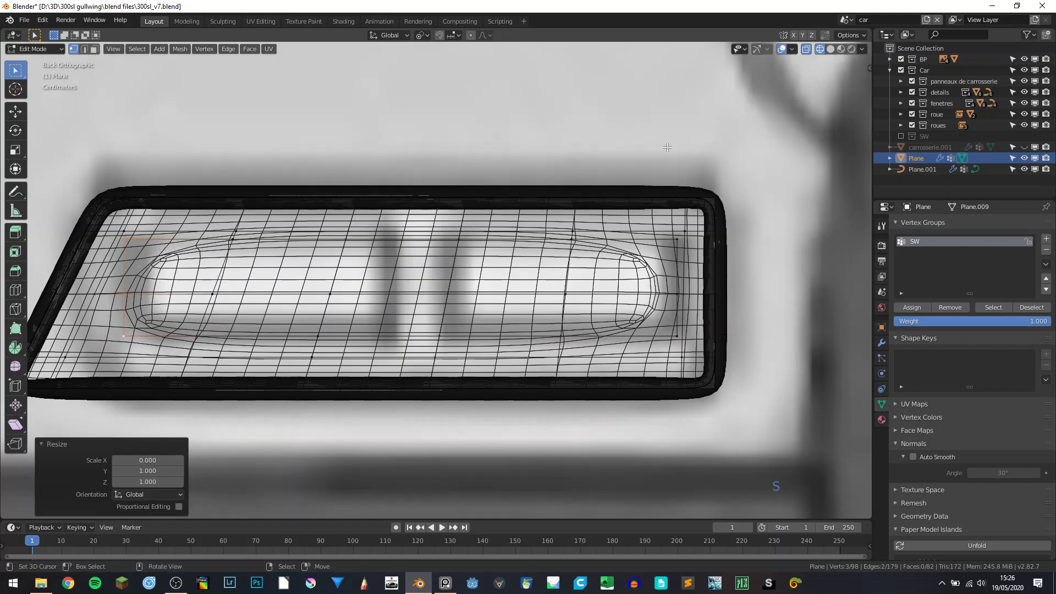
# Step: Knife-cut a straight vertical line across the rectangle at the left edge of the central divider in the reference image
pyautogui.press('n')
pyautogui.press('n')
pyautogui.press('k')
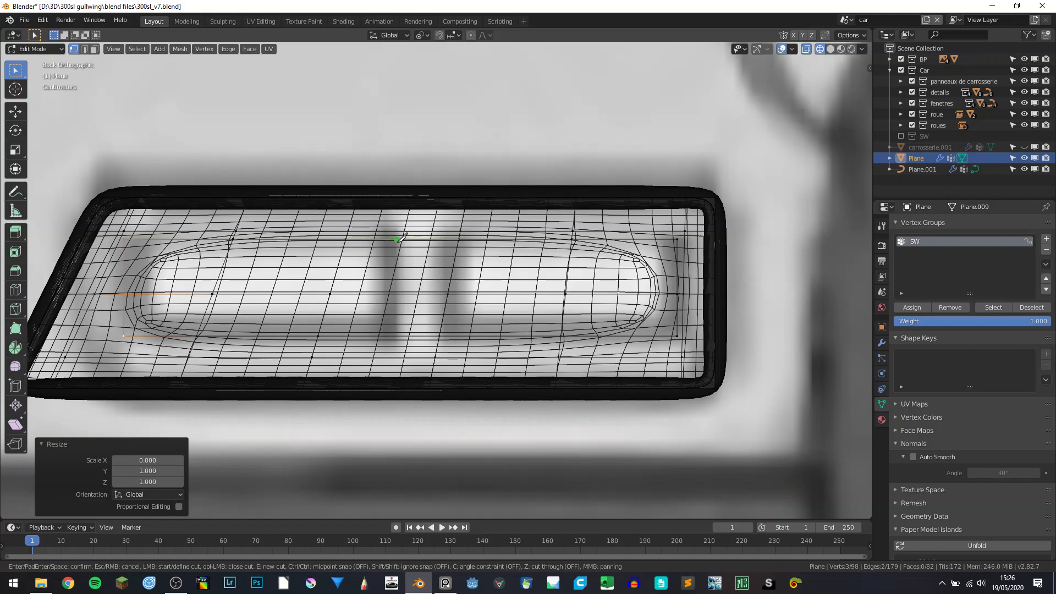
pyautogui.click(397, 240)
pyautogui.press('c')
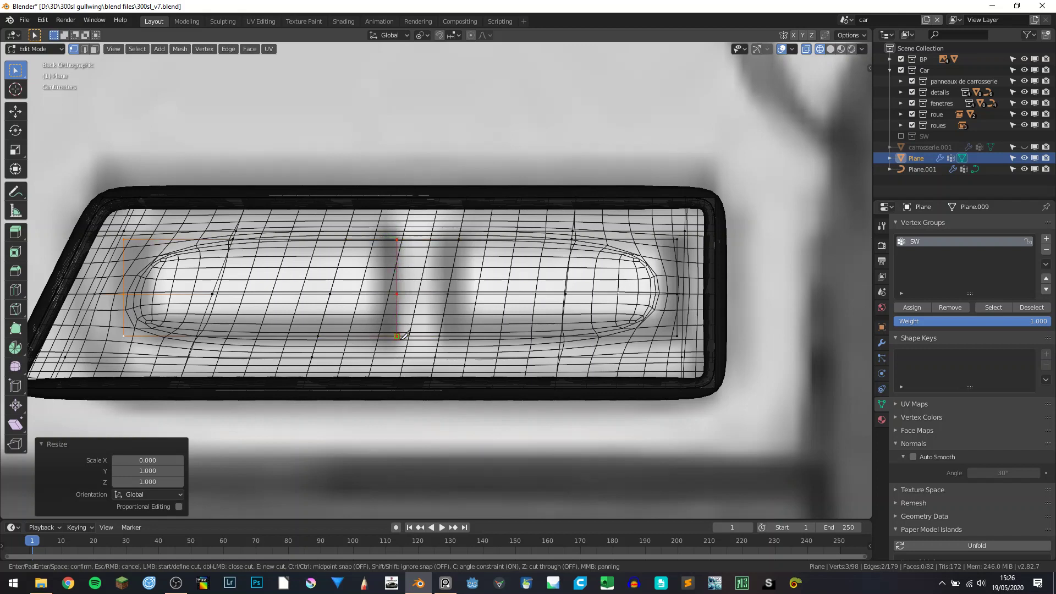
pyautogui.click(397, 336)
pyautogui.press('Return')
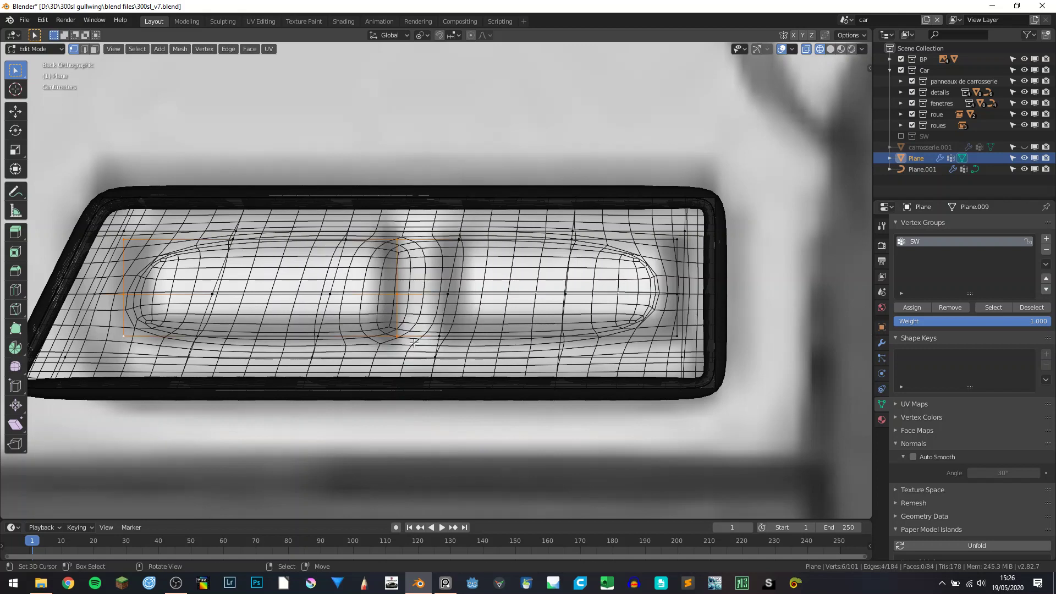
# Step: Knife-cut a second vertical line along the right edge of the central divider, from the rectangle's lower side to its upper side
pyautogui.press('k')
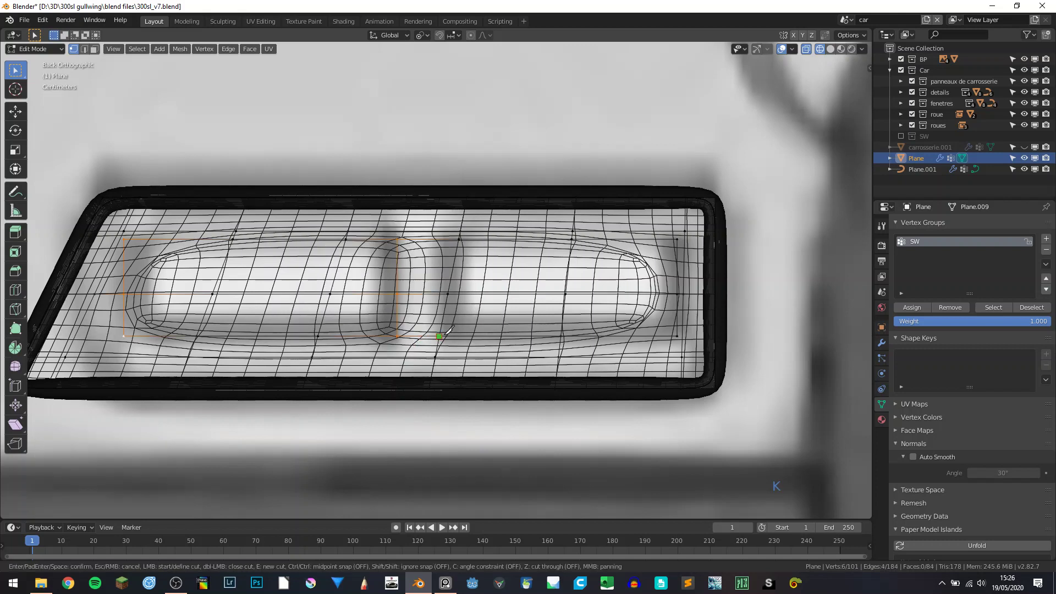
pyautogui.click(440, 335)
pyautogui.press('c')
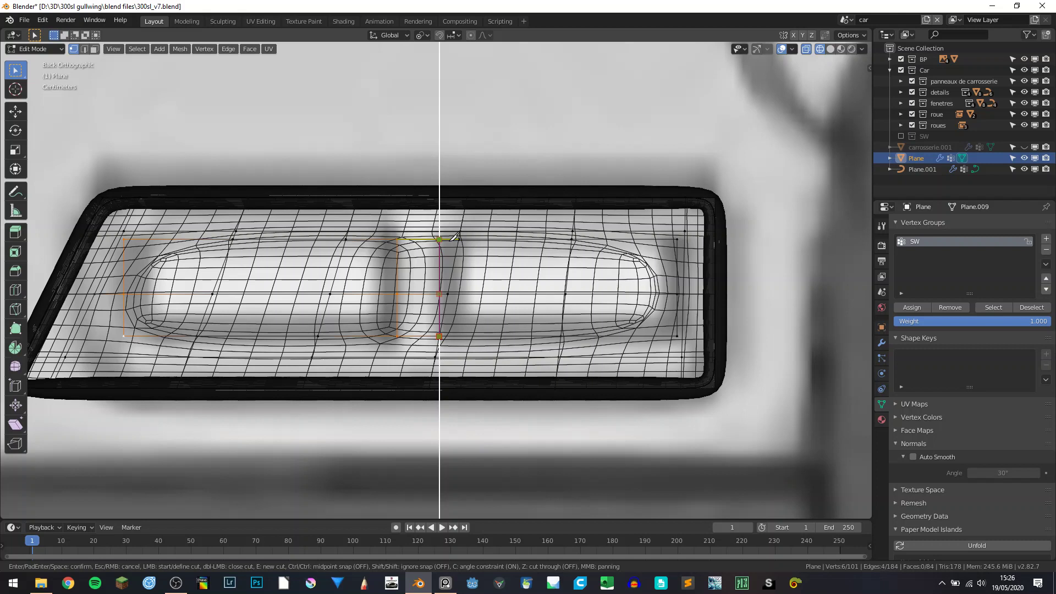
pyautogui.click(454, 236)
pyautogui.press('Return')
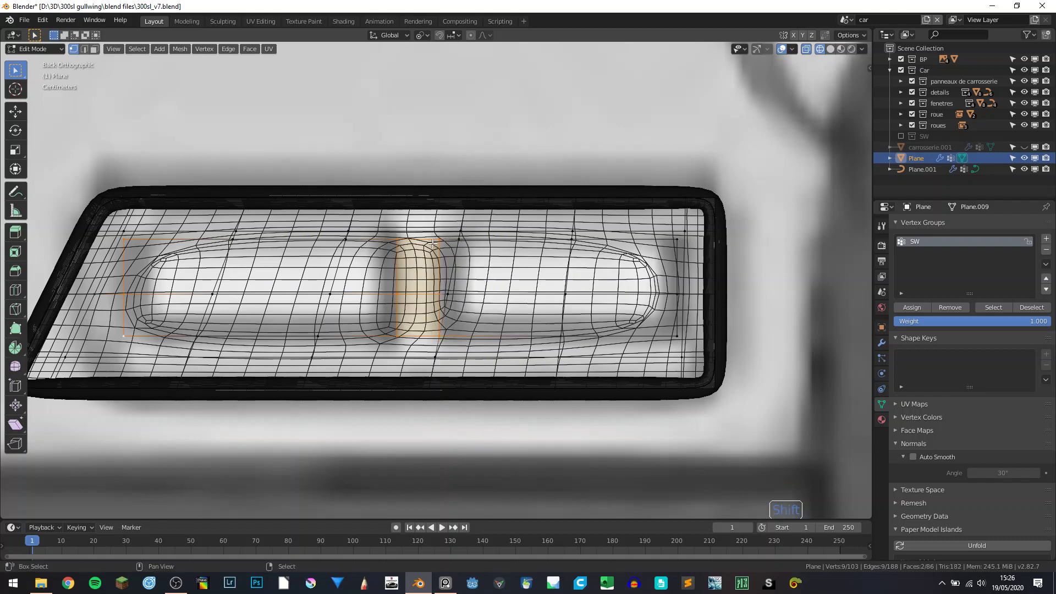
# Step: In solid shading, duplicate the rectangle's faces on both sides of the central strip in place and separate the copy into its own object
pyautogui.hotkey('shift', 'z')
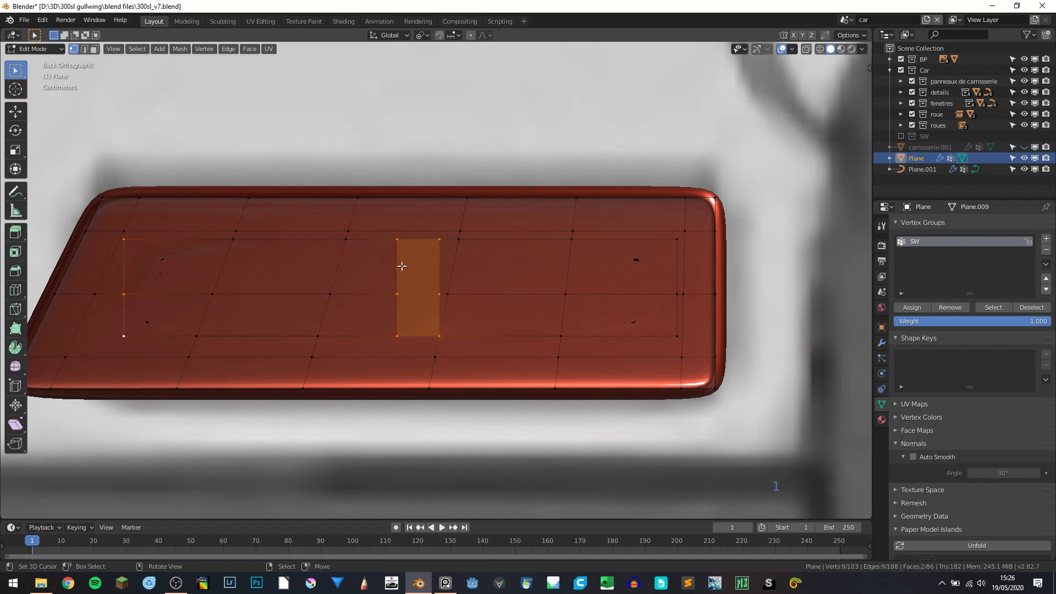
pyautogui.press('a')
pyautogui.press('a')
pyautogui.press('a')
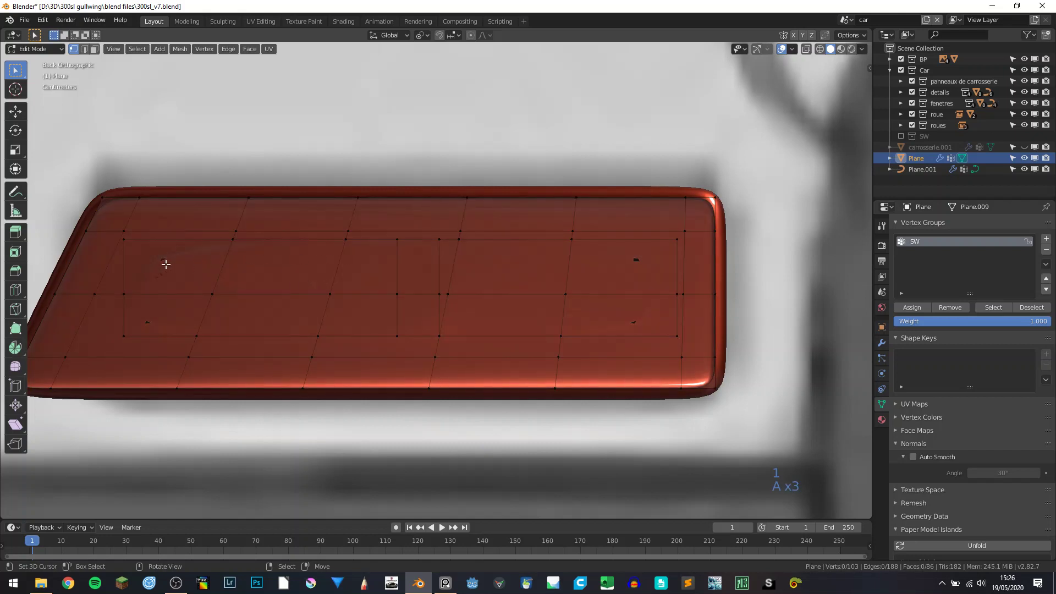
pyautogui.press('3')
pyautogui.click(160, 266)
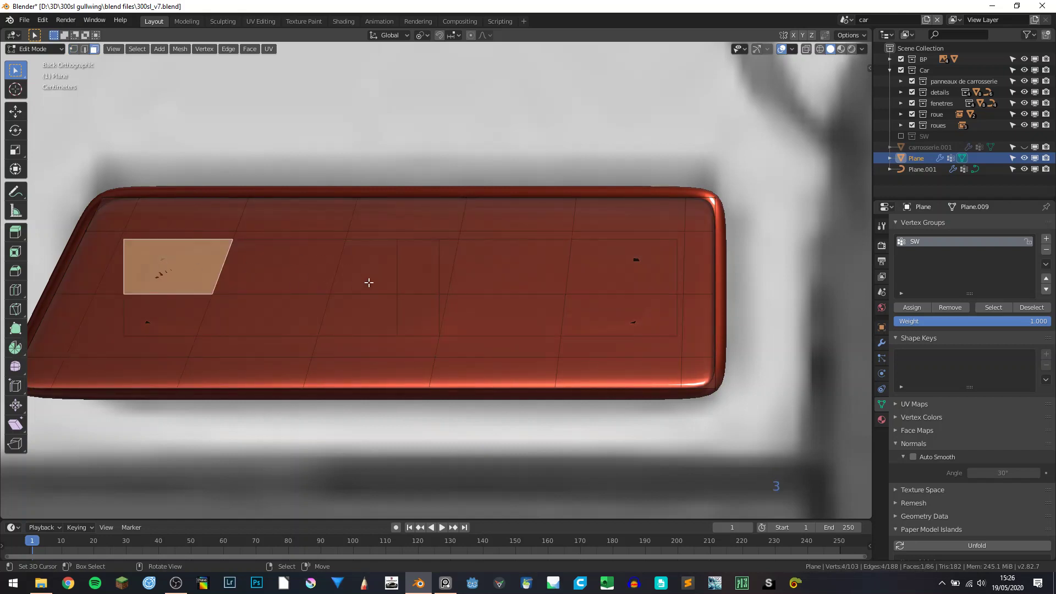
pyautogui.keyDown('ctrl'); pyautogui.click(413, 274); pyautogui.keyUp('ctrl')
pyautogui.keyDown('shift'); pyautogui.click(408, 272); pyautogui.keyUp('shift')
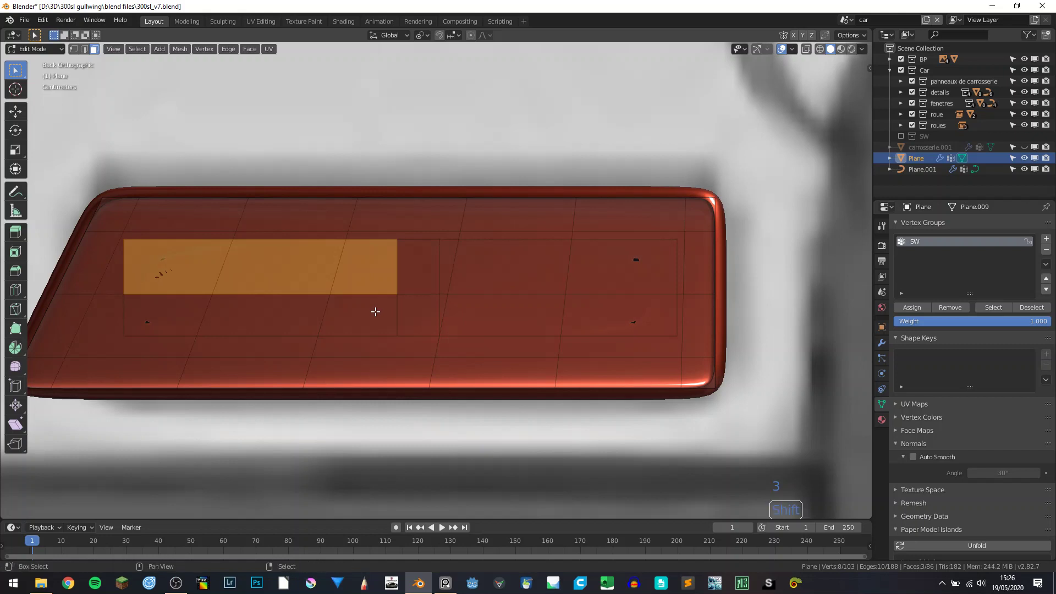
pyautogui.keyDown('shift'); pyautogui.click(376, 311); pyautogui.keyUp('shift')
pyautogui.keyDown('ctrl'); pyautogui.click(184, 307); pyautogui.keyUp('ctrl')
pyautogui.keyDown('shift'); pyautogui.click(480, 275); pyautogui.keyUp('shift')
pyautogui.keyDown('ctrl'); pyautogui.click(474, 296); pyautogui.keyUp('ctrl')
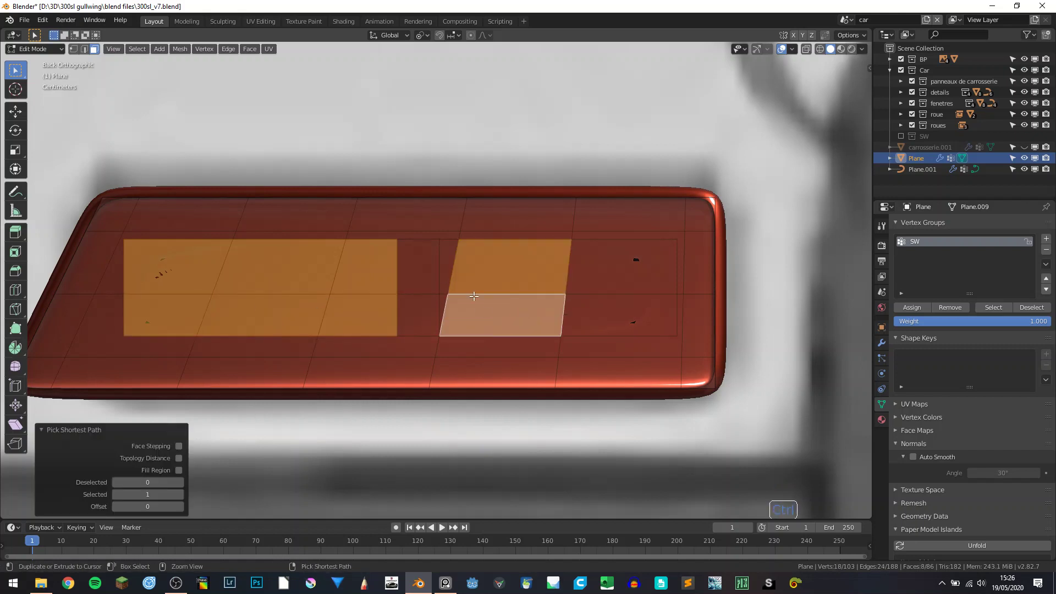
pyautogui.keyDown('ctrl'); pyautogui.click(449, 263); pyautogui.keyUp('ctrl')
pyautogui.keyDown('ctrl'); pyautogui.click(615, 277); pyautogui.keyUp('ctrl')
pyautogui.keyDown('ctrl'); pyautogui.click(612, 308); pyautogui.keyUp('ctrl')
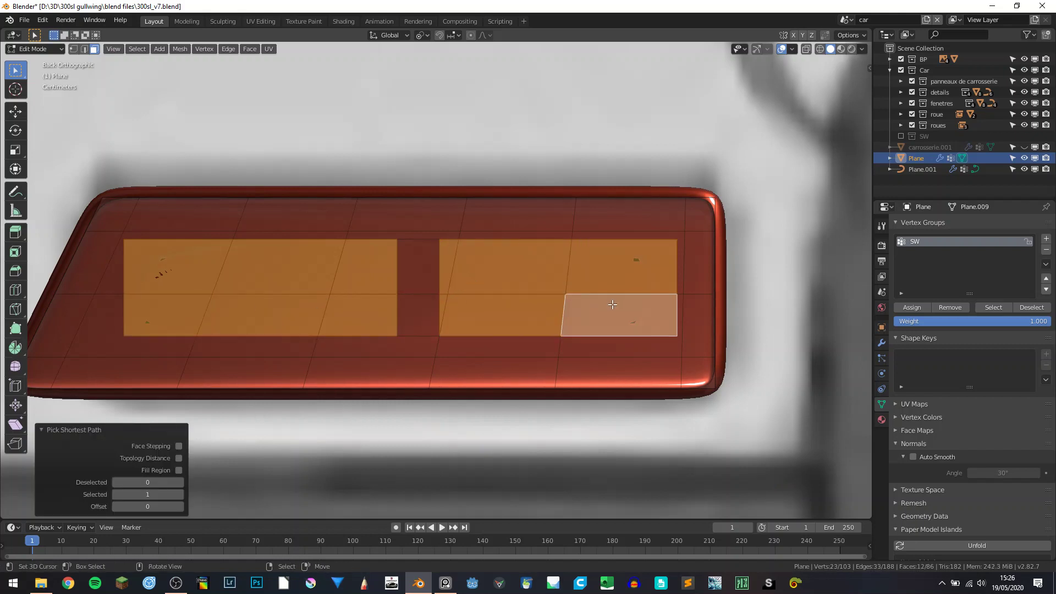
pyautogui.hotkey('shift', 'd')
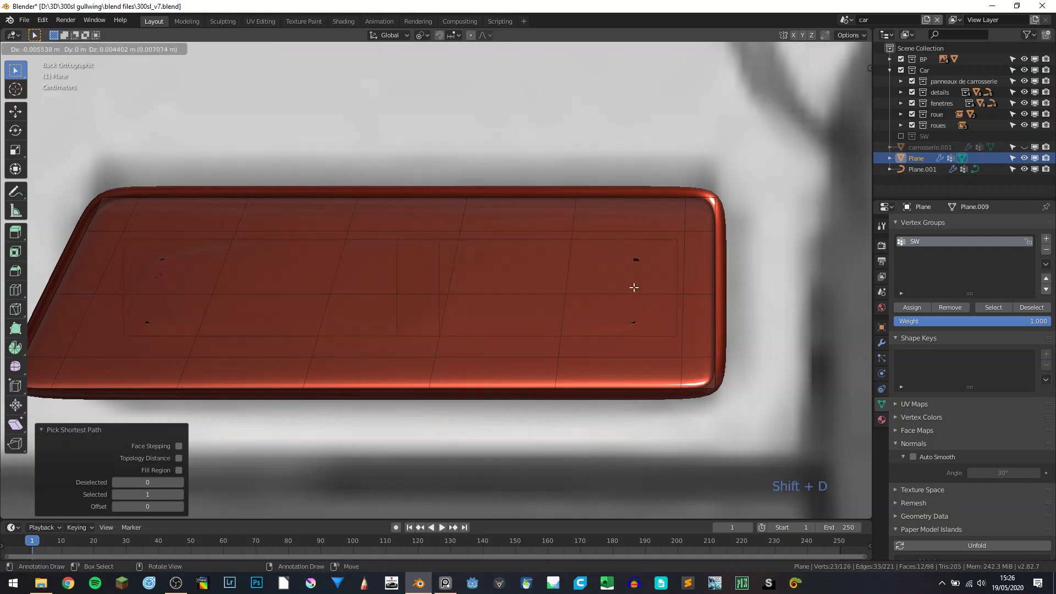
pyautogui.rightClick(602, 289)
pyautogui.press('p')
pyautogui.click(599, 285)
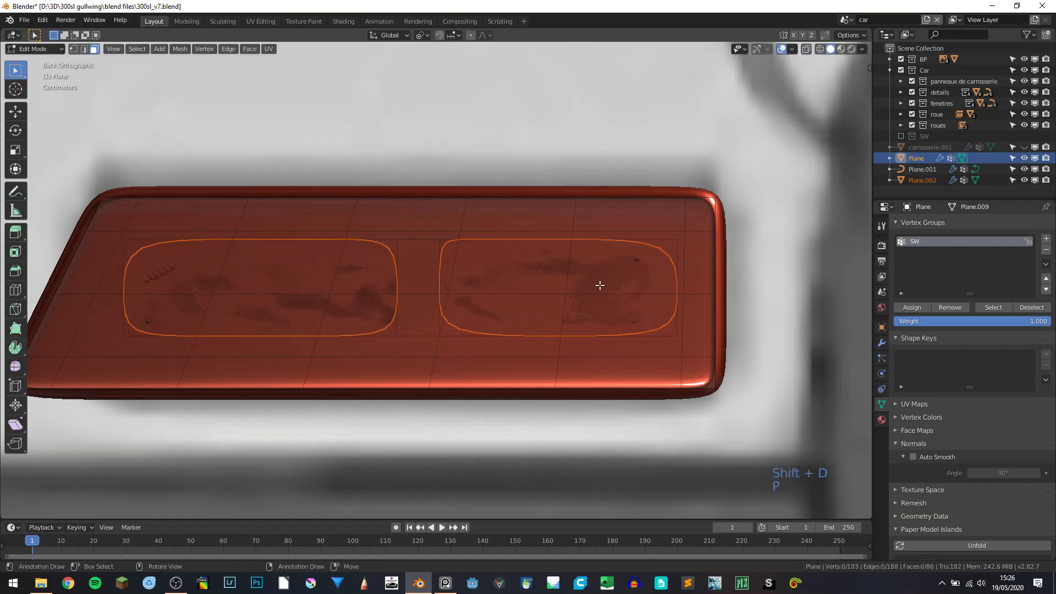
# Step: Return to Object Mode and hide the separated two-panel object
pyautogui.press('Tab')
pyautogui.click(477, 270)
pyautogui.press('h')
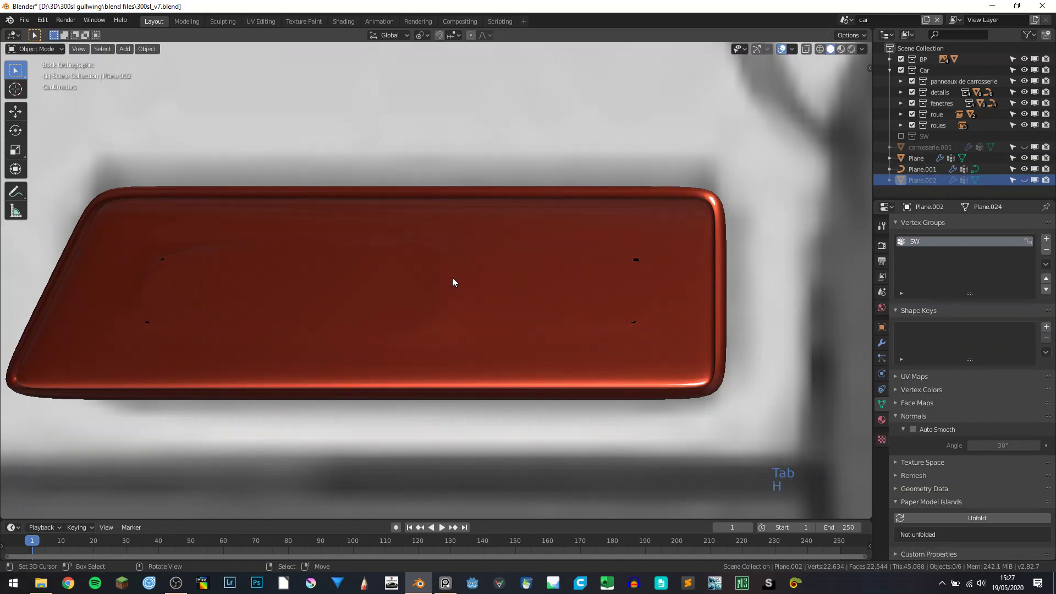
# Step: Dissolve all the edges forming the knife-cut rectangle's outline on the original plate
pyautogui.click(448, 286)
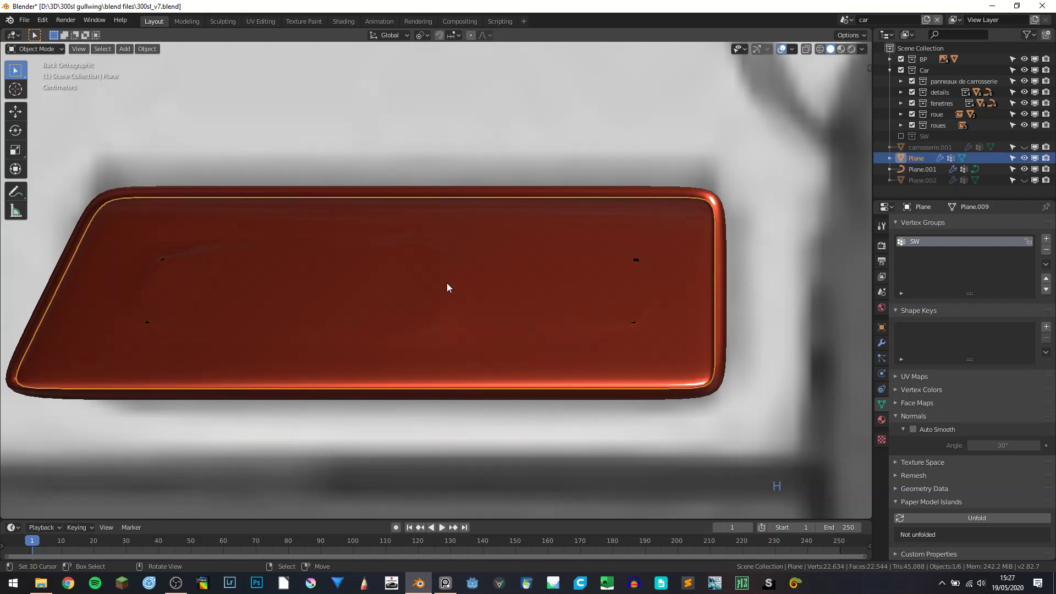
pyautogui.press('Tab')
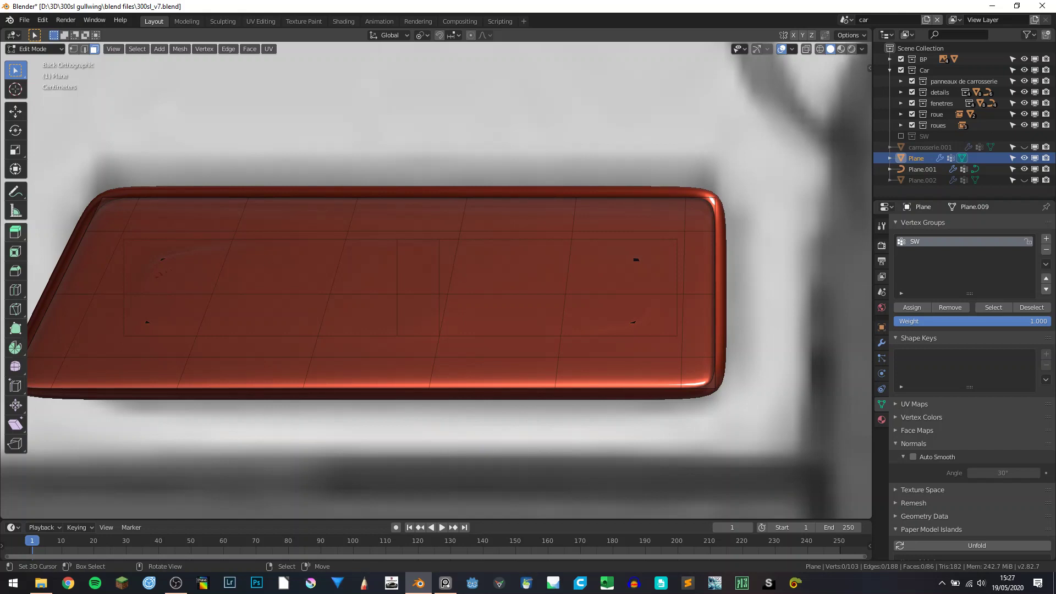
pyautogui.click(84, 49)
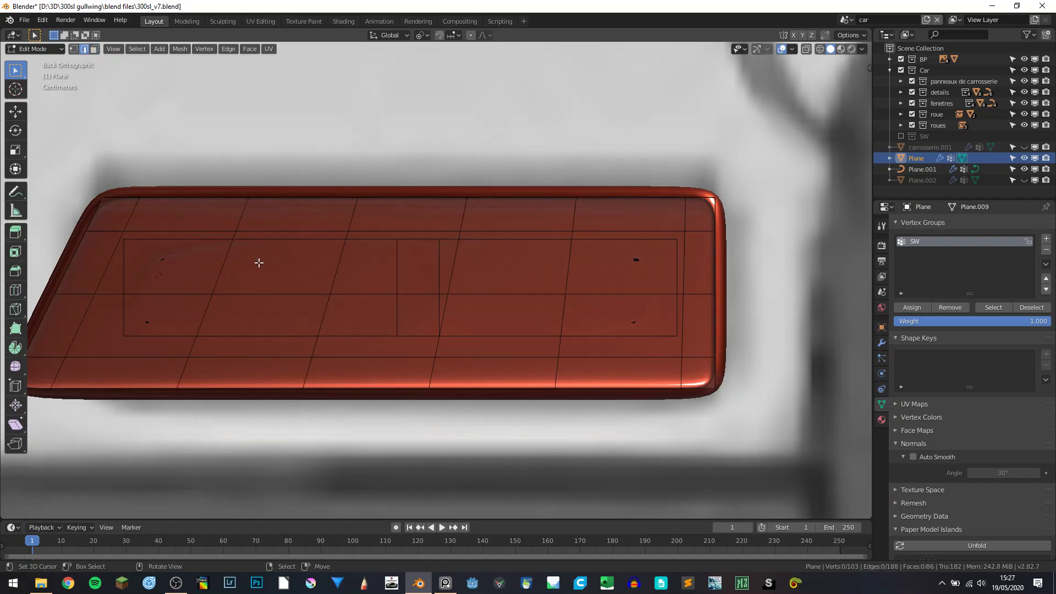
pyautogui.click(185, 239)
pyautogui.keyDown('shift'); pyautogui.click(131, 265); pyautogui.keyUp('shift')
pyautogui.keyDown('shift'); pyautogui.click(121, 324); pyautogui.keyUp('shift')
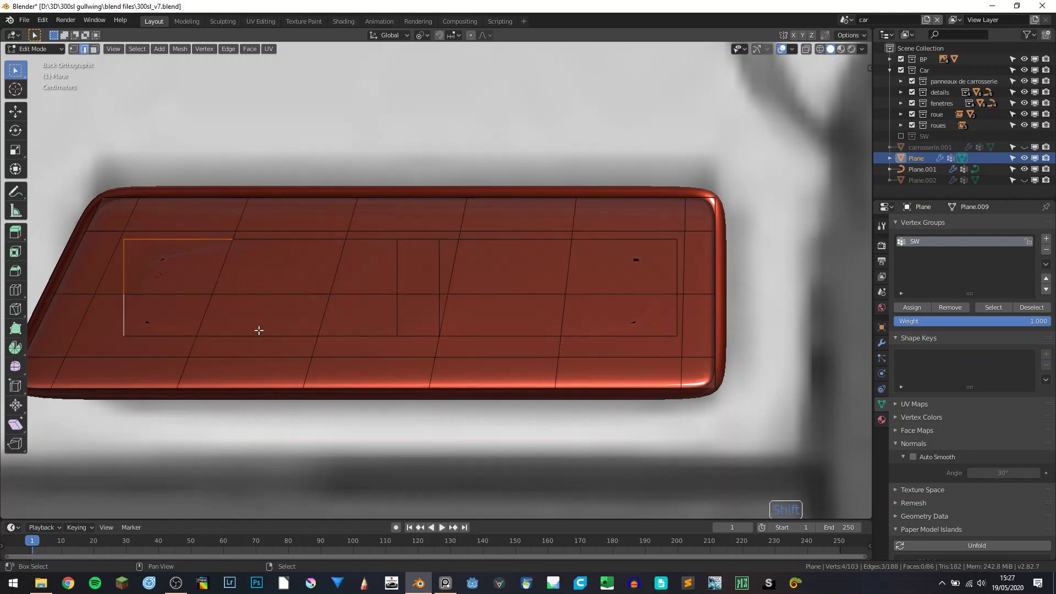
pyautogui.keyDown('ctrl'); pyautogui.click(419, 334); pyautogui.keyUp('ctrl')
pyautogui.keyDown('ctrl'); pyautogui.click(614, 331); pyautogui.keyUp('ctrl')
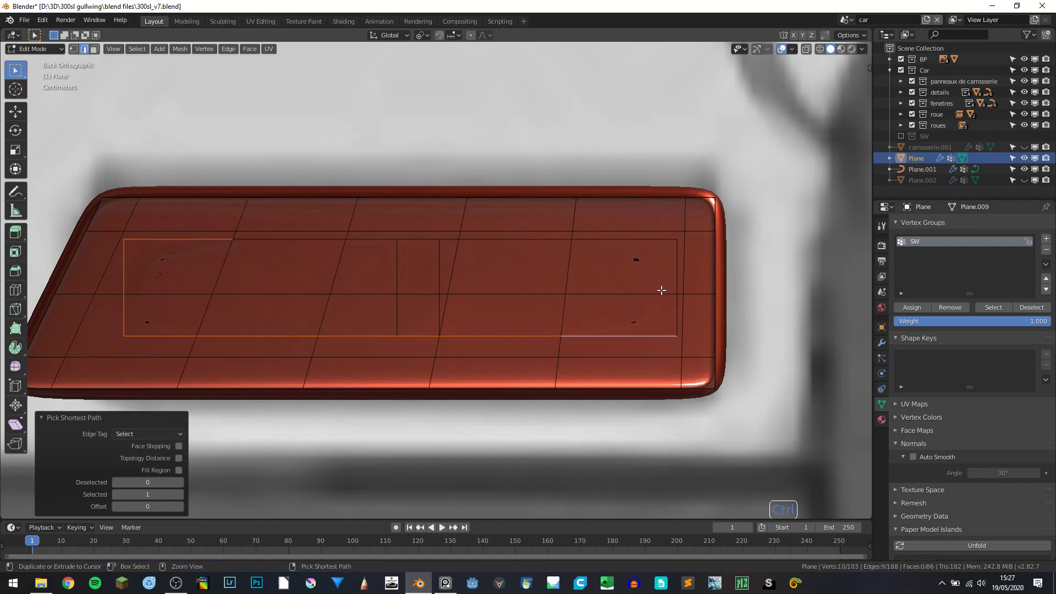
pyautogui.keyDown('ctrl'); pyautogui.click(592, 240); pyautogui.keyUp('ctrl')
pyautogui.keyDown('ctrl'); pyautogui.click(319, 242); pyautogui.keyUp('ctrl')
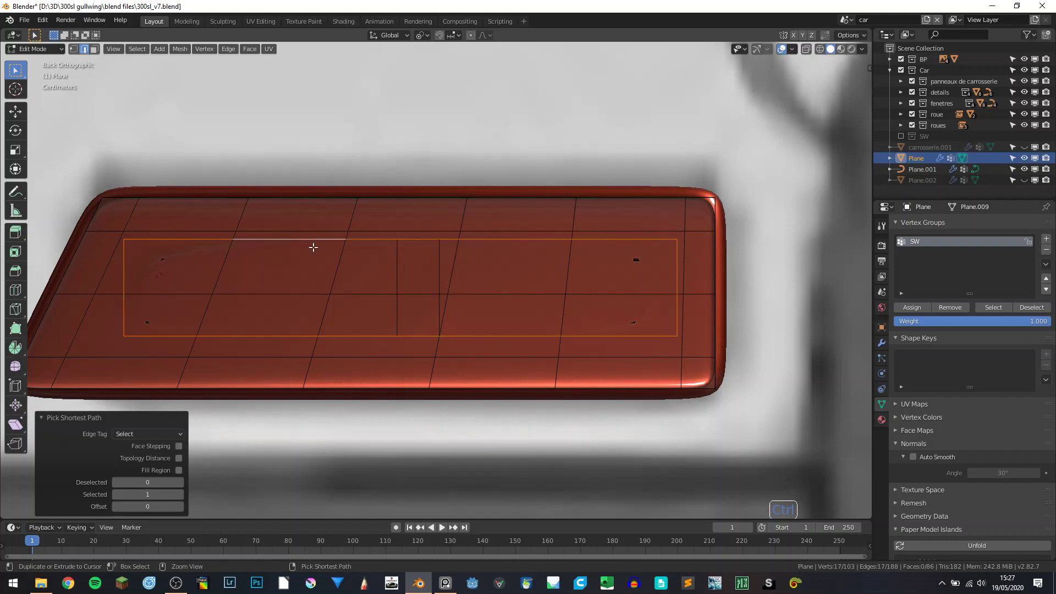
pyautogui.hotkey('ctrl', 'x')
# Step: Dissolve the leftover short divider edge near the plate's centre, keeping the original slanted grid edge, and return to Object Mode
pyautogui.click(441, 309)
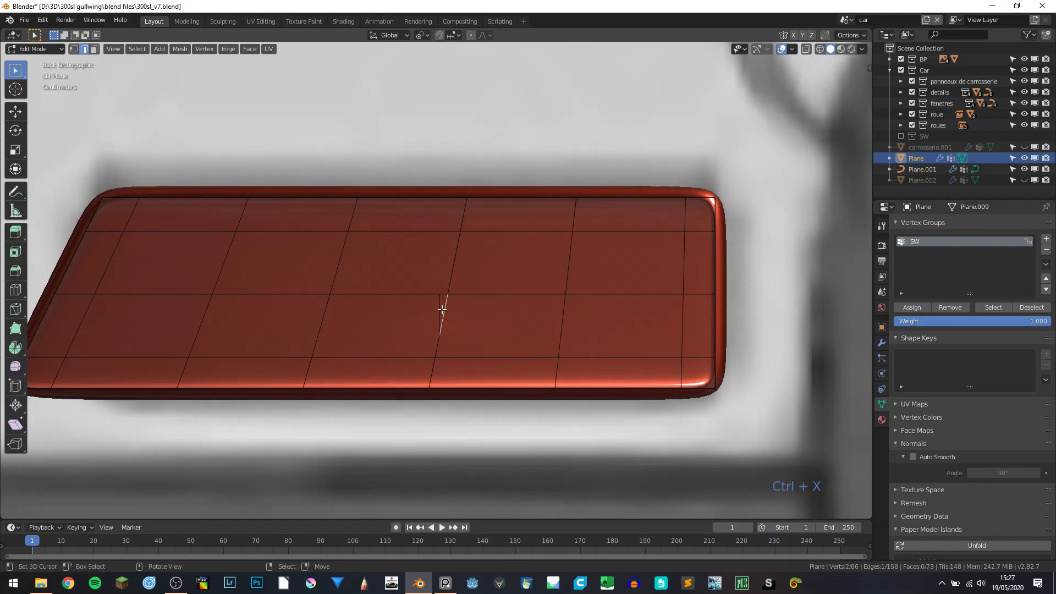
pyautogui.hotkey('ctrl', 'x')
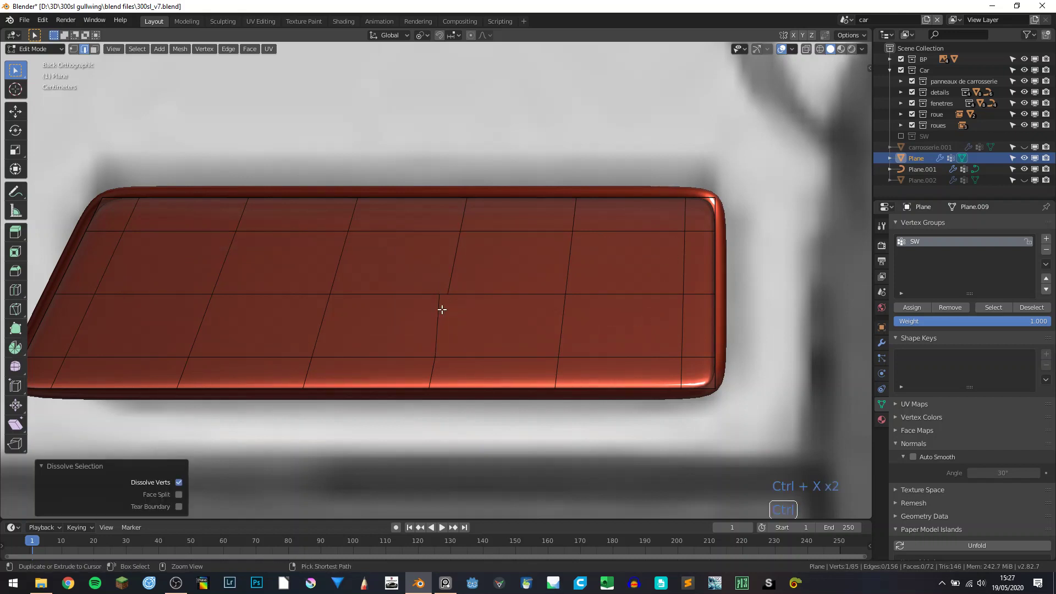
pyautogui.hotkey('ctrl', 'z')
pyautogui.hotkey('ctrl', 'x')
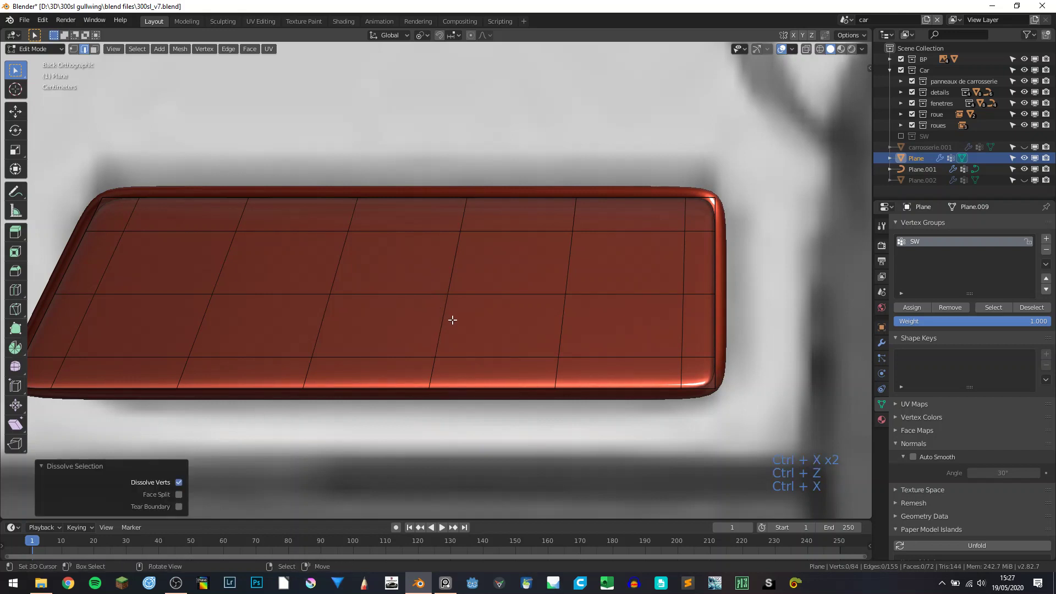
pyautogui.press('Tab')
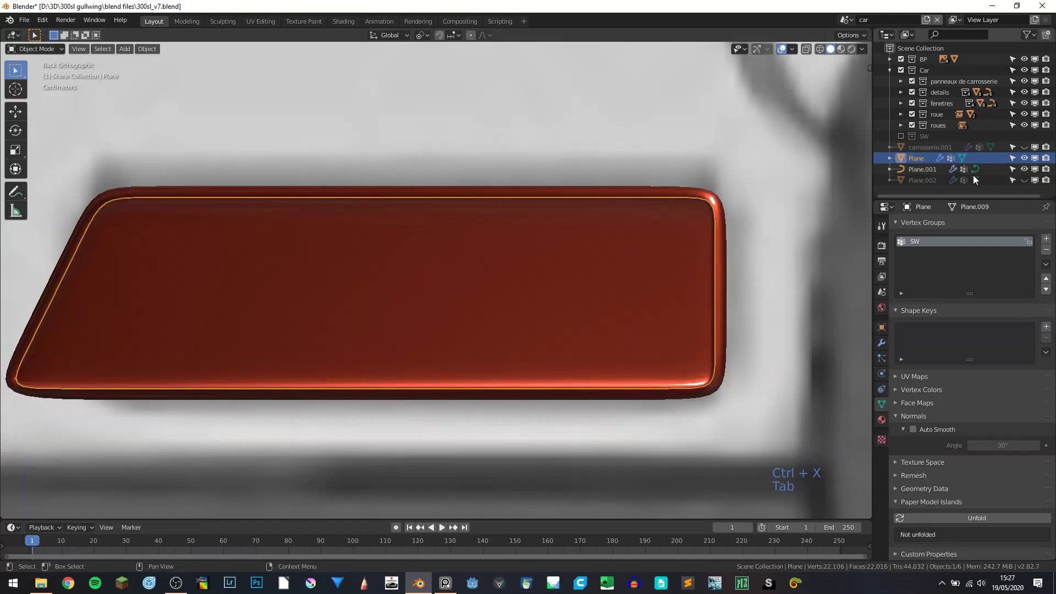
# Step: Unhide the separated two-panel object, select it and enter Edit Mode
pyautogui.click(1024, 147)
pyautogui.click(1024, 147)
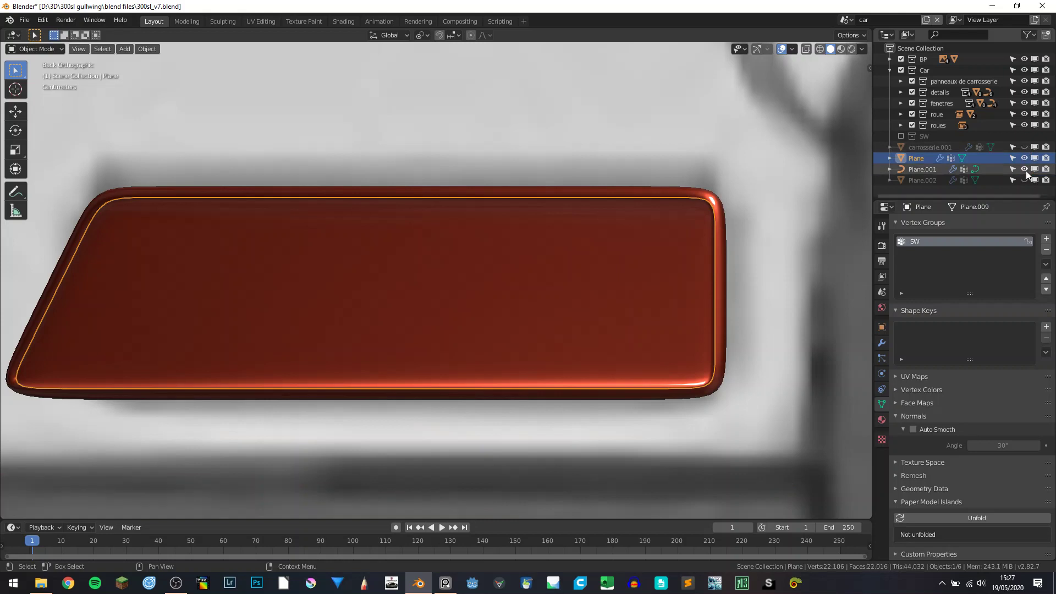
pyautogui.click(1024, 180)
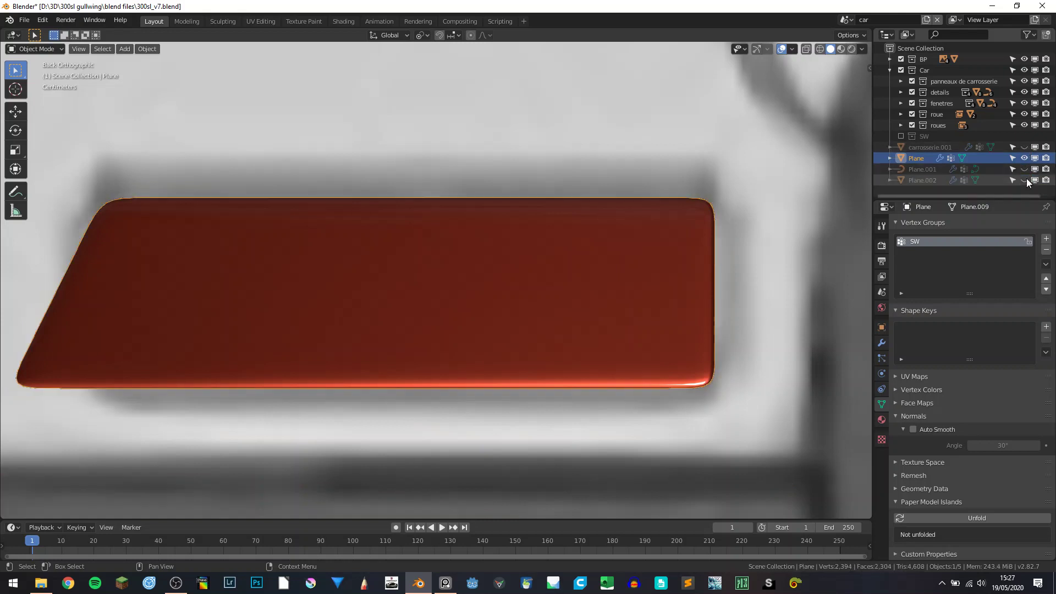
pyautogui.click(649, 284)
pyautogui.press('Tab')
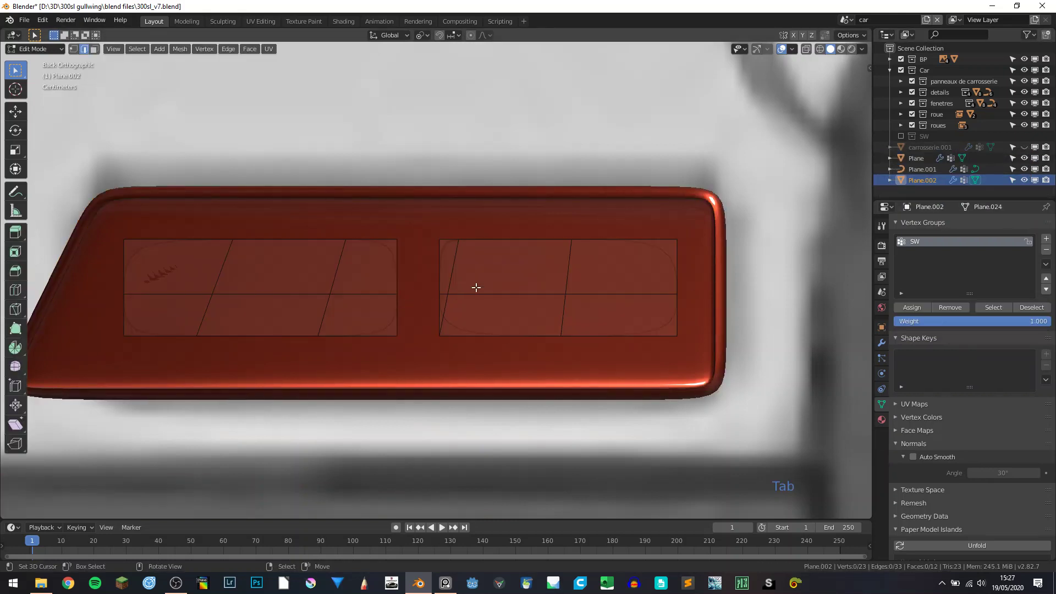
pyautogui.click(461, 261)
pyautogui.keyDown('shift'); pyautogui.click(310, 303); pyautogui.keyUp('shift')
pyautogui.click(324, 310)
pyautogui.keyDown('shift'); pyautogui.click(337, 278); pyautogui.keyUp('shift')
pyautogui.keyDown('shift'); pyautogui.click(223, 278); pyautogui.keyUp('shift')
pyautogui.keyDown('shift'); pyautogui.click(200, 320); pyautogui.keyUp('shift')
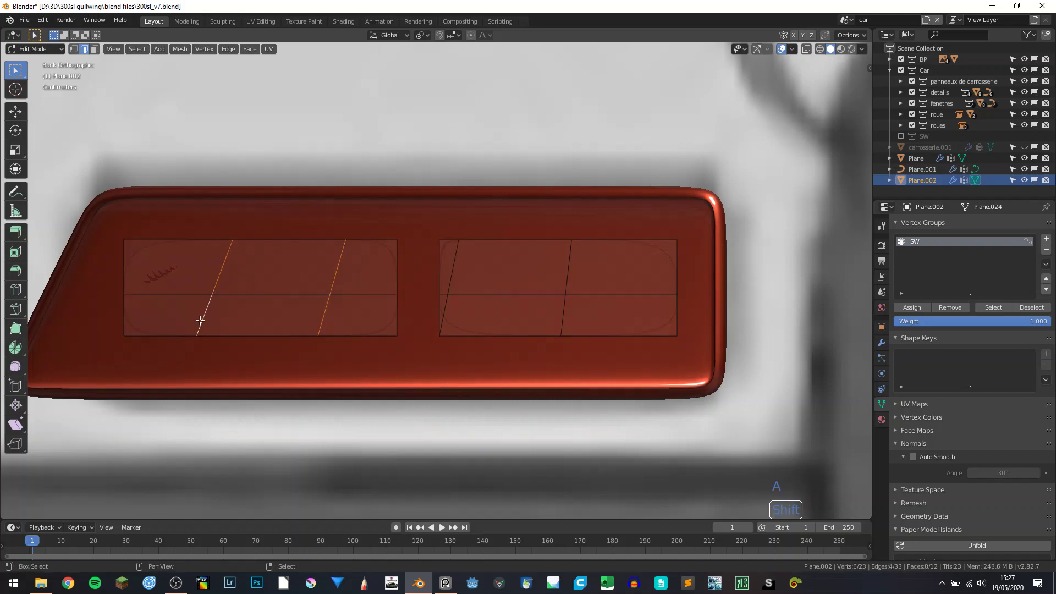
pyautogui.keyDown('shift'); pyautogui.click(447, 305); pyautogui.keyUp('shift')
pyautogui.keyDown('shift'); pyautogui.click(455, 273); pyautogui.keyUp('shift')
pyautogui.keyDown('shift'); pyautogui.click(572, 264); pyautogui.keyUp('shift')
pyautogui.keyDown('shift'); pyautogui.click(560, 306); pyautogui.keyUp('shift')
pyautogui.keyDown('shift'); pyautogui.click(566, 306); pyautogui.keyUp('shift')
pyautogui.keyDown('shift'); pyautogui.click(437, 285); pyautogui.keyUp('shift')
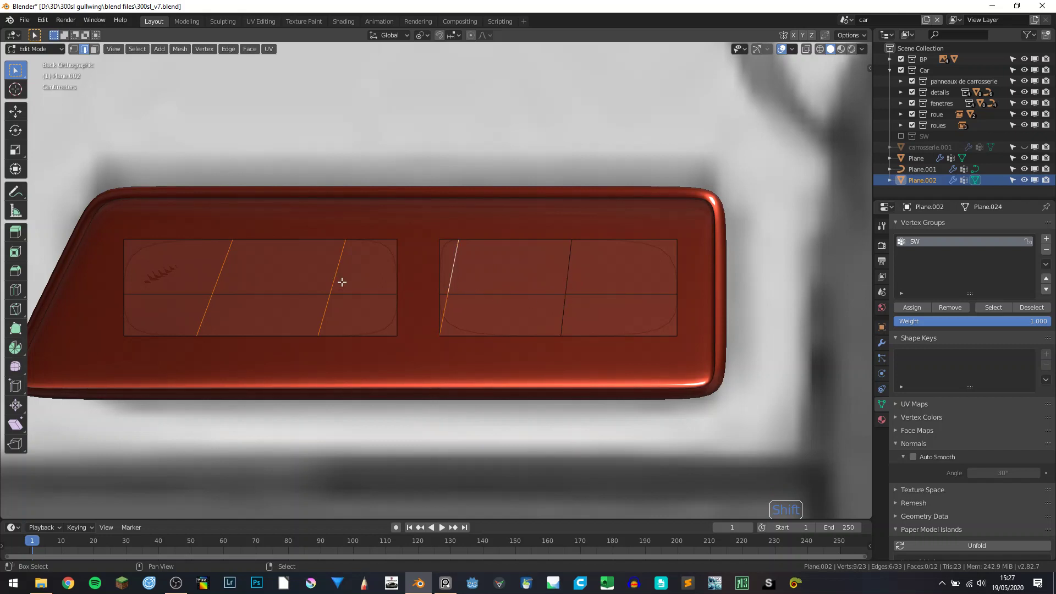
# Step: Try to dissolve the short slanted edges and their middle vertex in the shorter panel beside the central gap, undoing each attempt
pyautogui.click(454, 275)
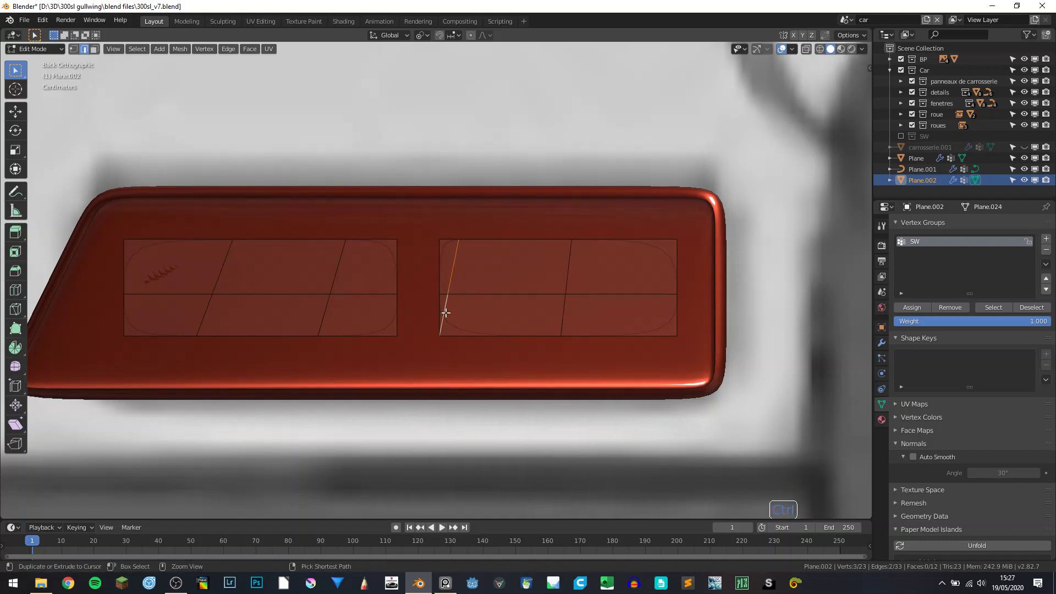
pyautogui.hotkey('ctrl', 'x')
pyautogui.hotkey('ctrl', 'z')
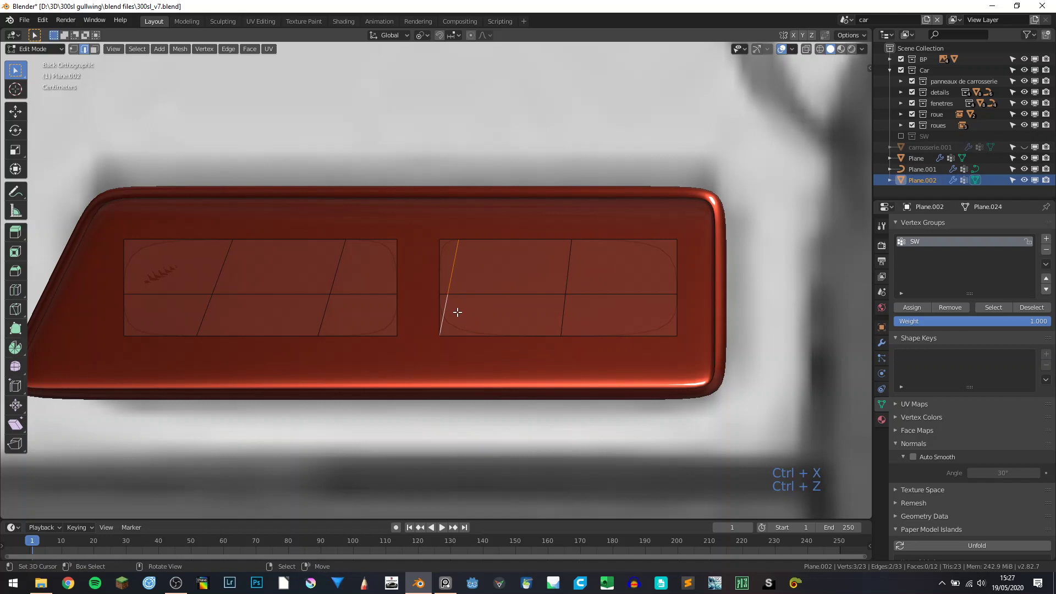
pyautogui.click(73, 50)
pyautogui.hotkey('ctrl', 'x')
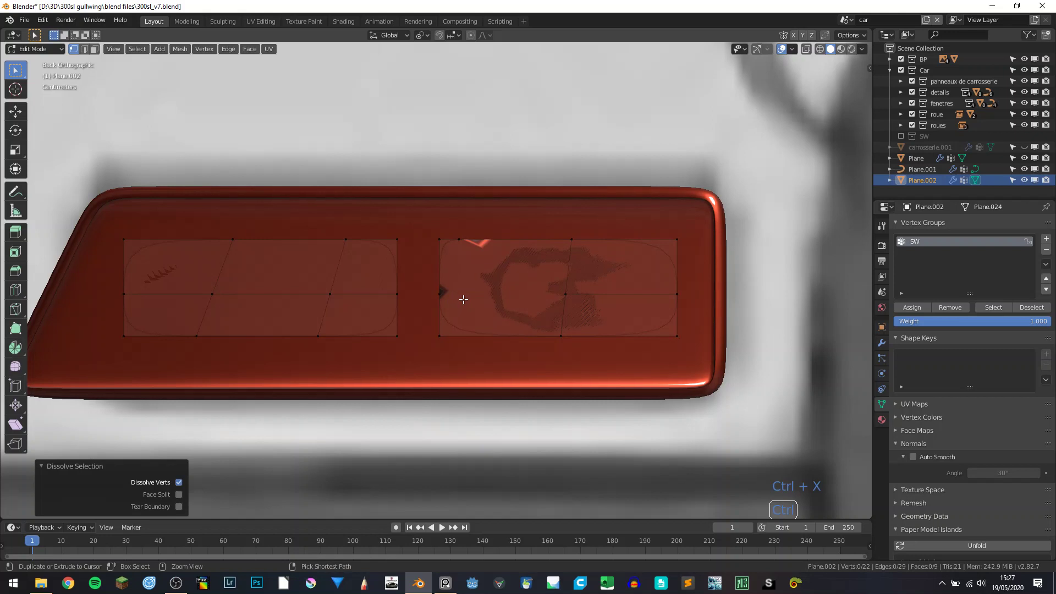
pyautogui.hotkey('ctrl', 'z')
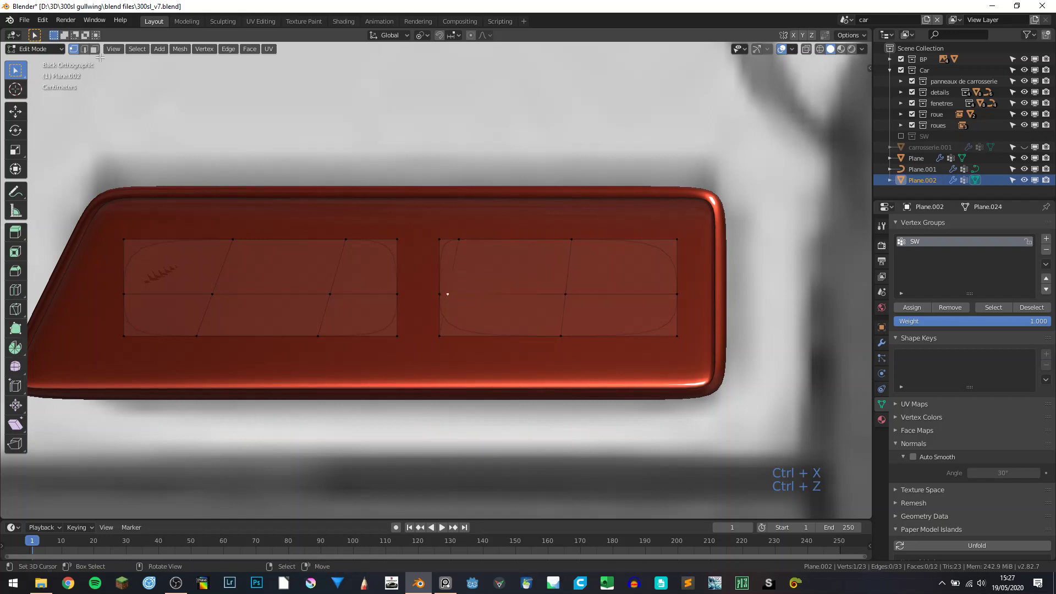
# Step: Dissolve the upper slanted edge beside the central gap in the shorter panel, and undo the same attempt on the lower edge
pyautogui.click(85, 49)
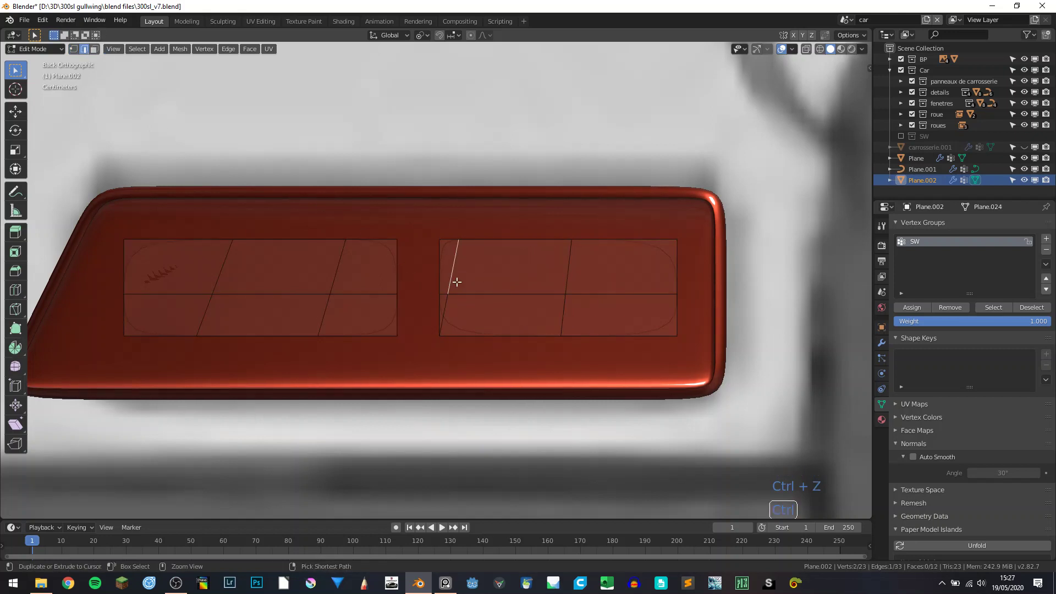
pyautogui.hotkey('ctrl', 'x')
pyautogui.click(450, 309)
pyautogui.hotkey('ctrl', 'x')
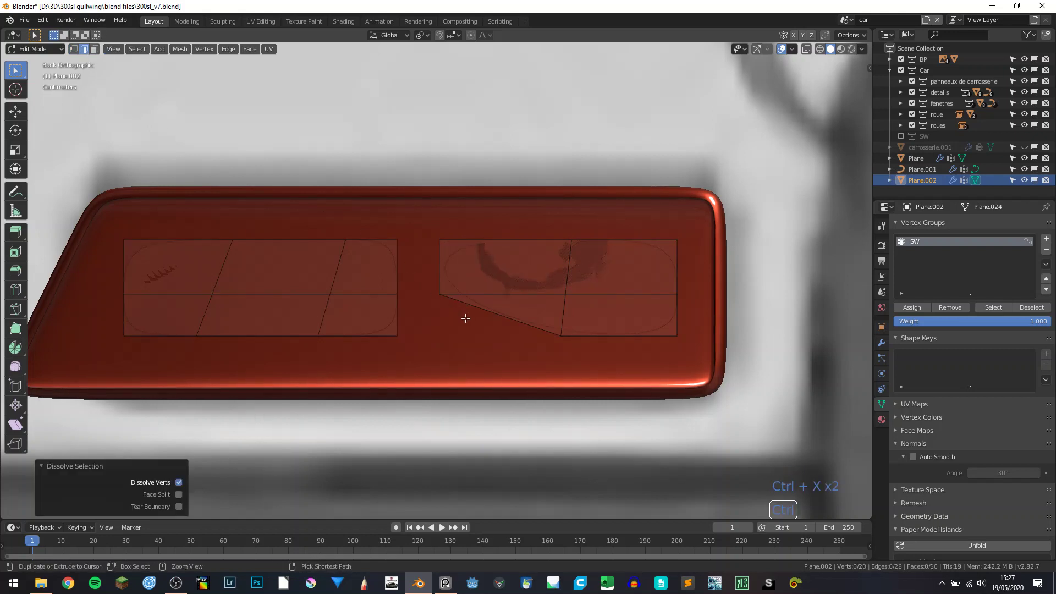
pyautogui.hotkey('ctrl', 'z')
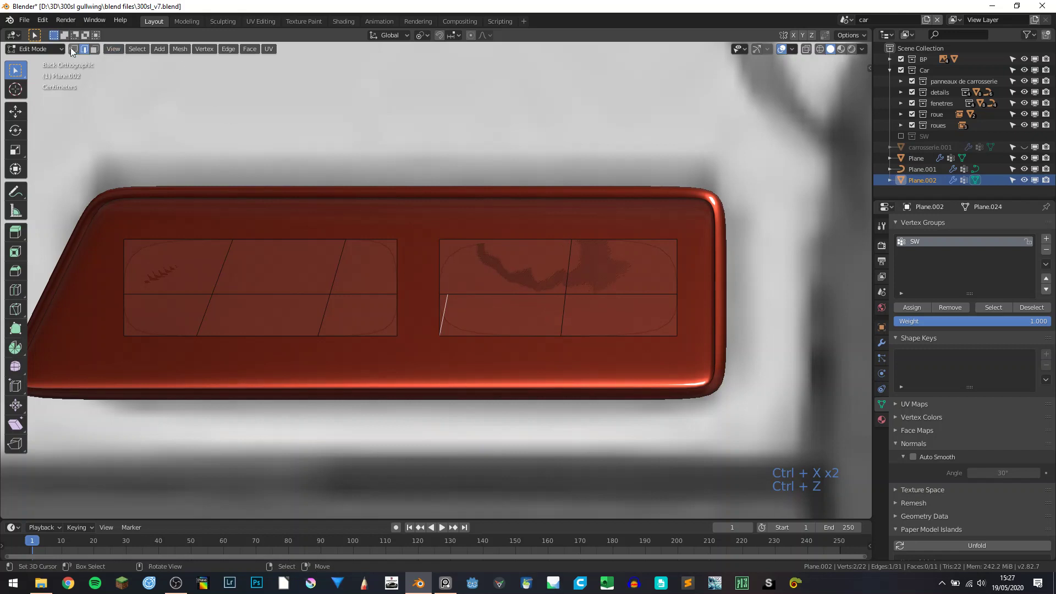
# Step: Delete the remaining lower slanted edge beside the central gap using the Edges option
pyautogui.scroll(6, 566, 346)
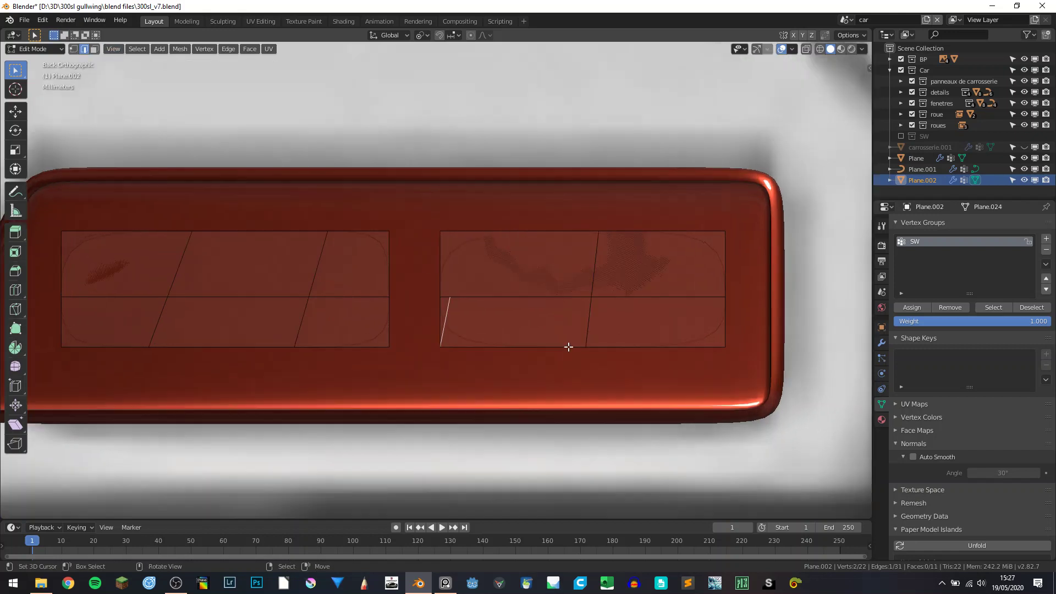
pyautogui.scroll(4, 511, 294)
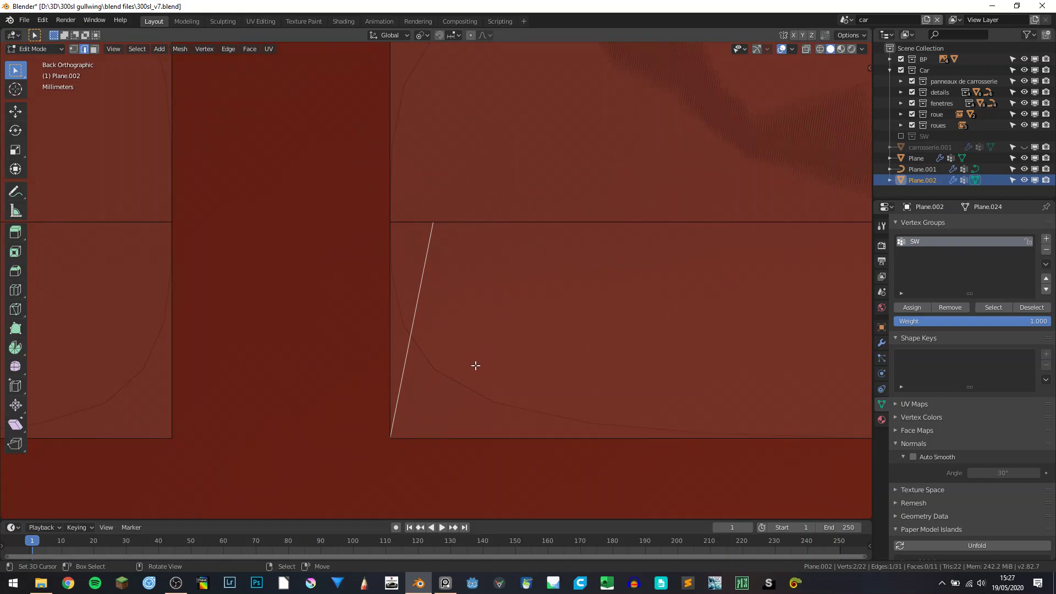
pyautogui.scroll(-6, 456, 353)
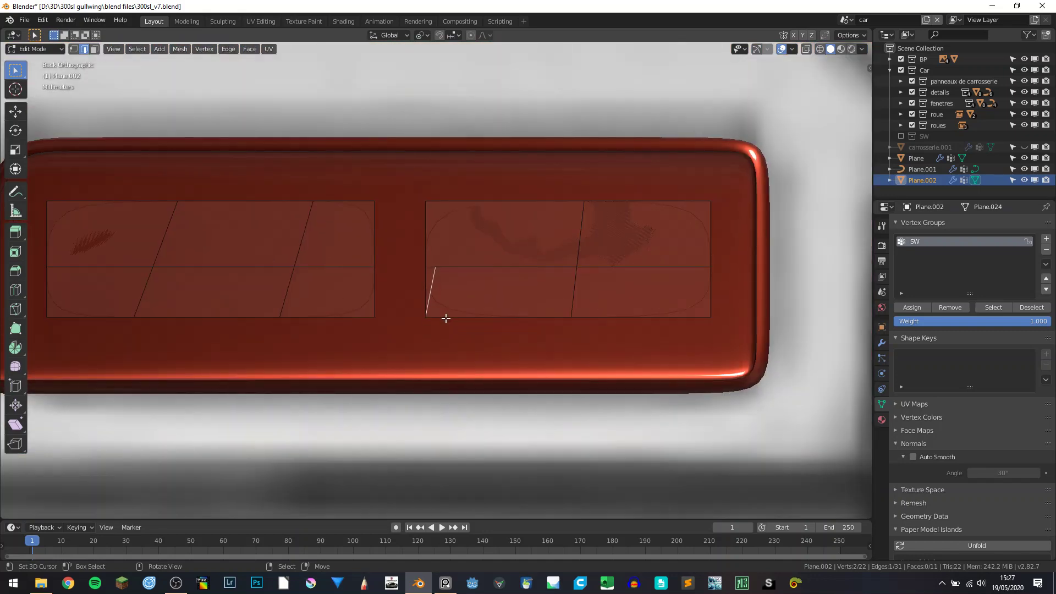
pyautogui.press('Delete')
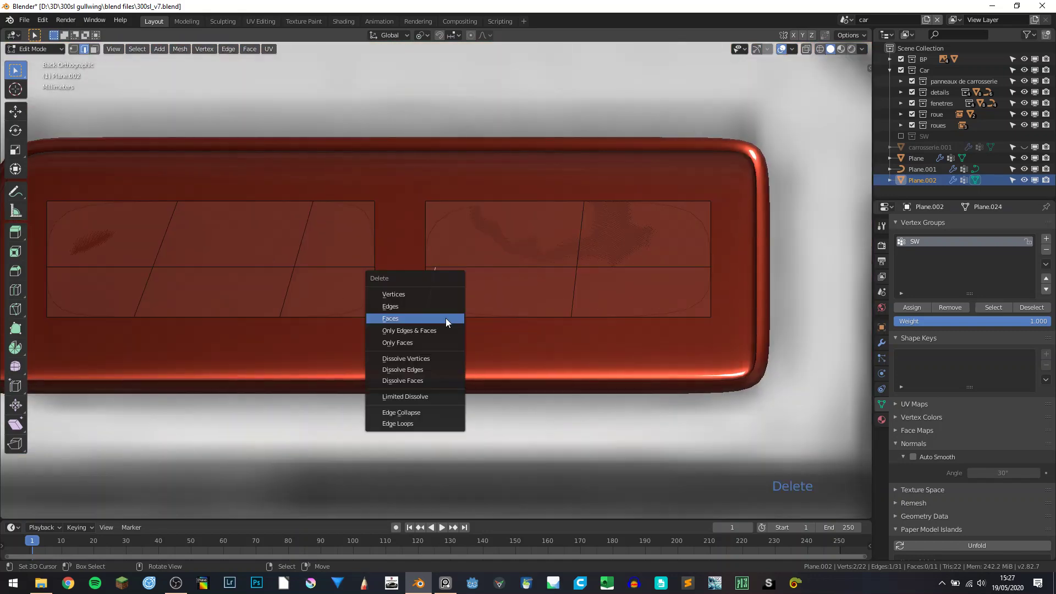
pyautogui.click(419, 337)
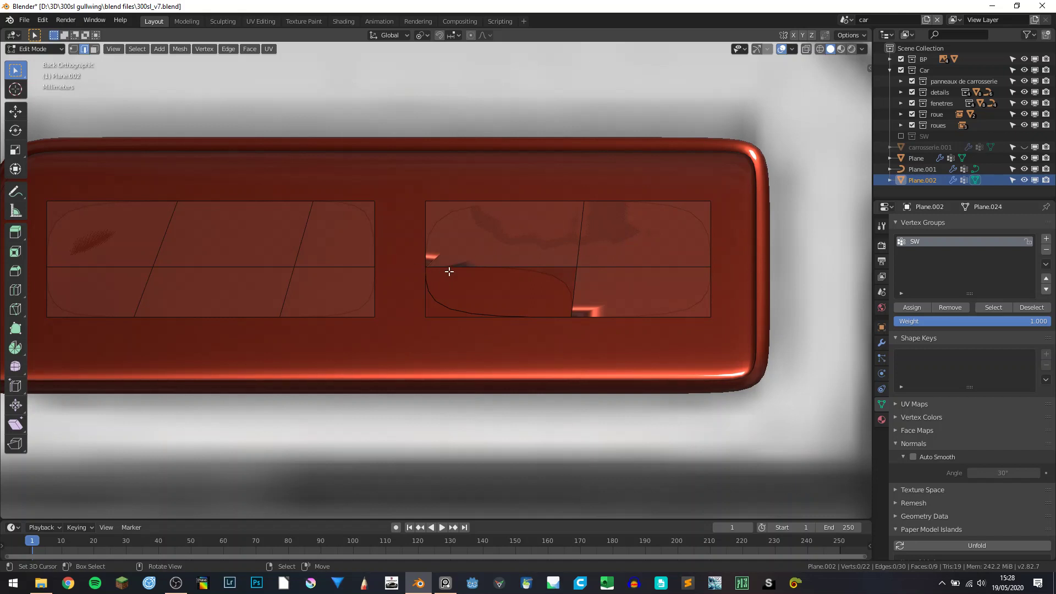
# Step: Dissolve the leftover vertex on the shorter panel's horizontal edge, fill the missing lower face, and return to Object Mode
pyautogui.click(73, 48)
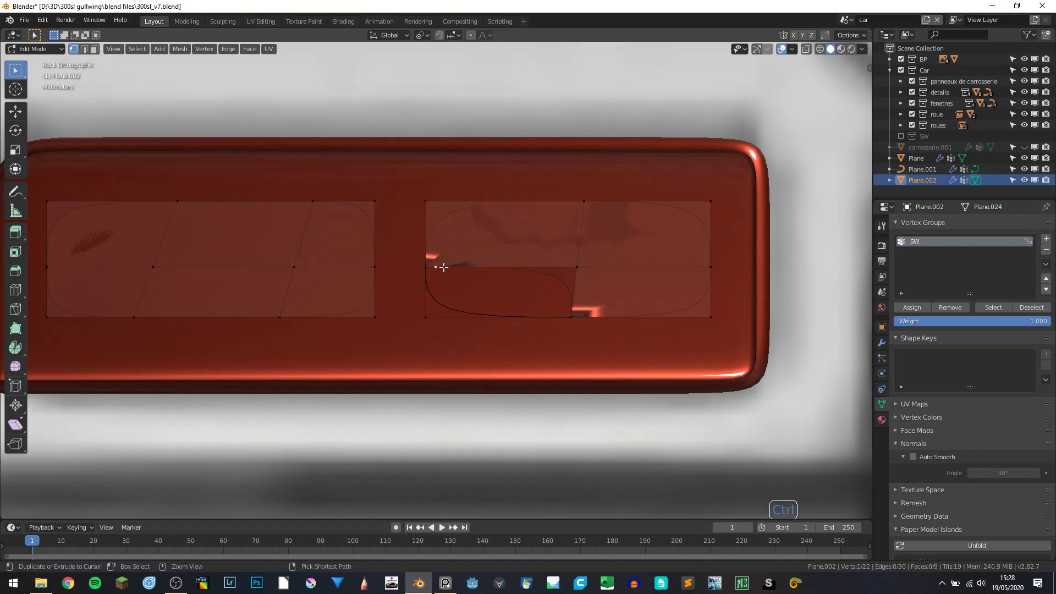
pyautogui.hotkey('ctrl', 'x')
pyautogui.keyDown('shift'); pyautogui.click(580, 293); pyautogui.keyUp('shift')
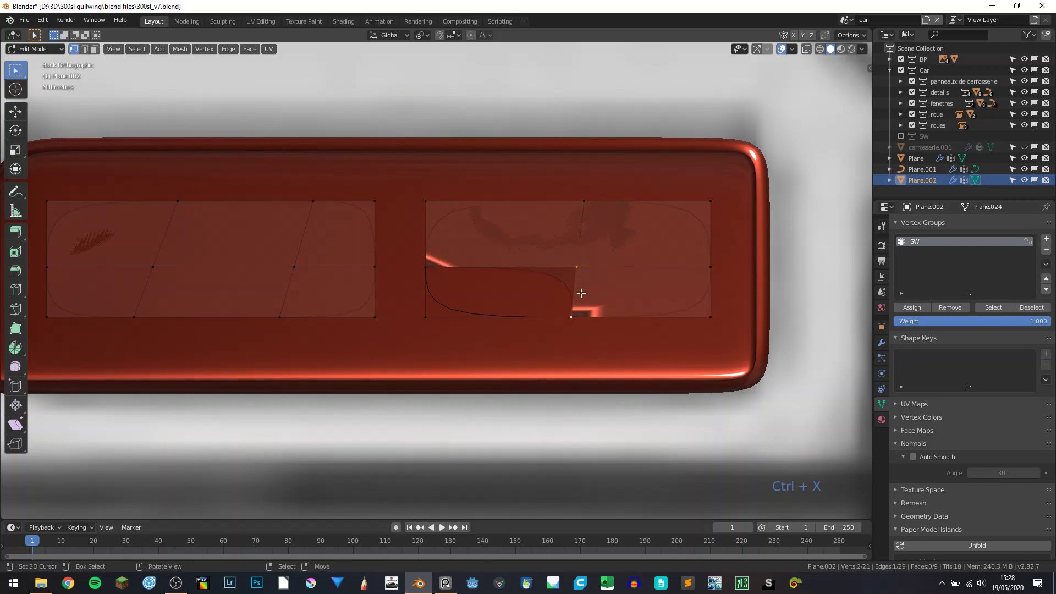
pyautogui.press('f')
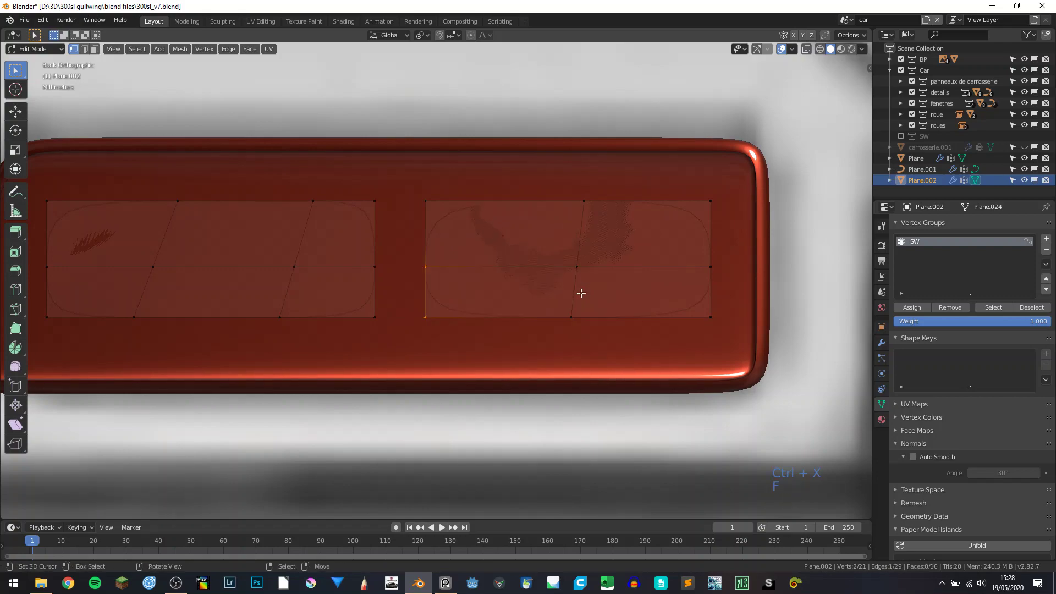
pyautogui.press('Tab')
pyautogui.moveTo(558, 302); pyautogui.dragTo(474, 309, button='middle')
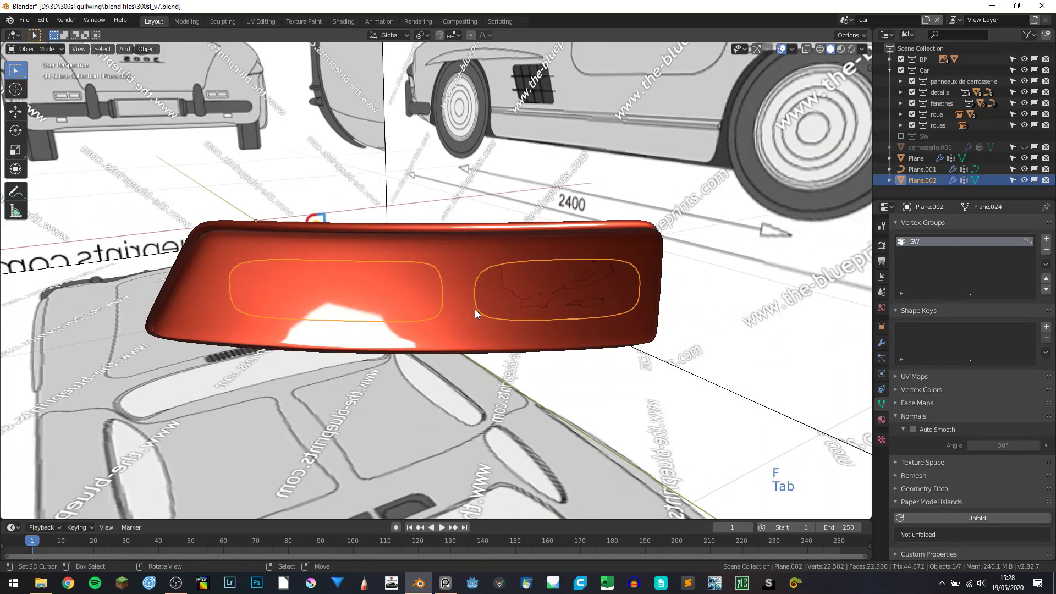
# Step: Extrude all faces of both panels in Edit Mode by about 0.00343 m along the global Y axis
pyautogui.press('Tab')
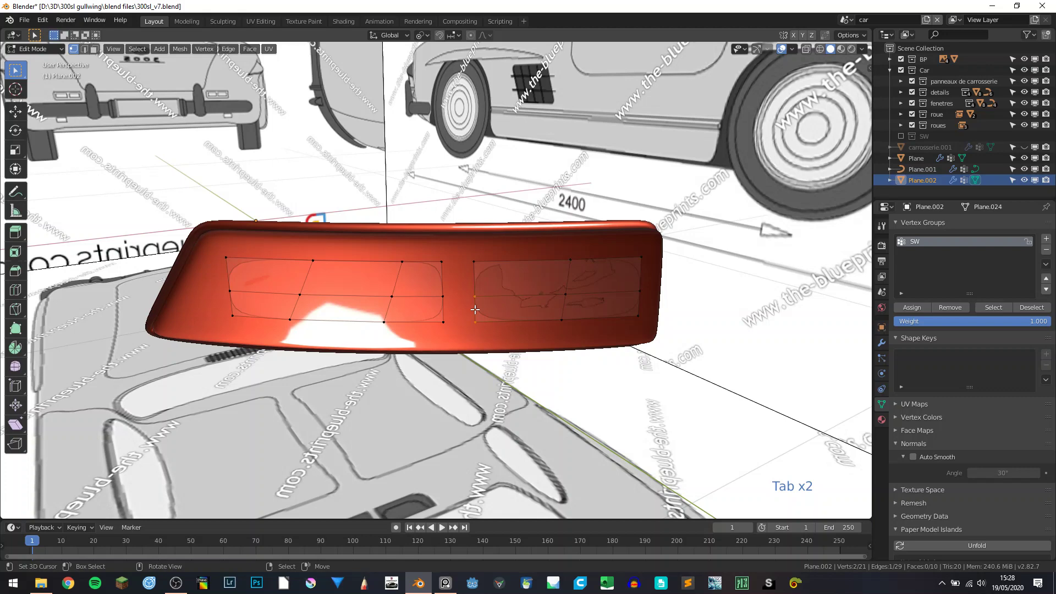
pyautogui.press('KP_1')
pyautogui.press('KP_3')
pyautogui.press('KP_7')
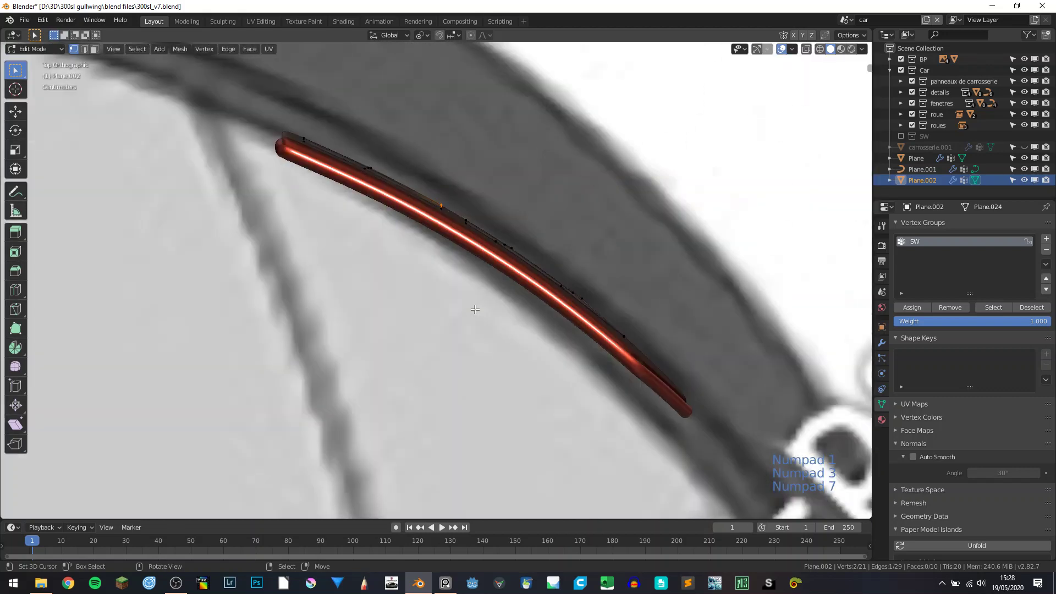
pyautogui.press('ctrl+KP_3')
pyautogui.press('ctrl+KP_1')
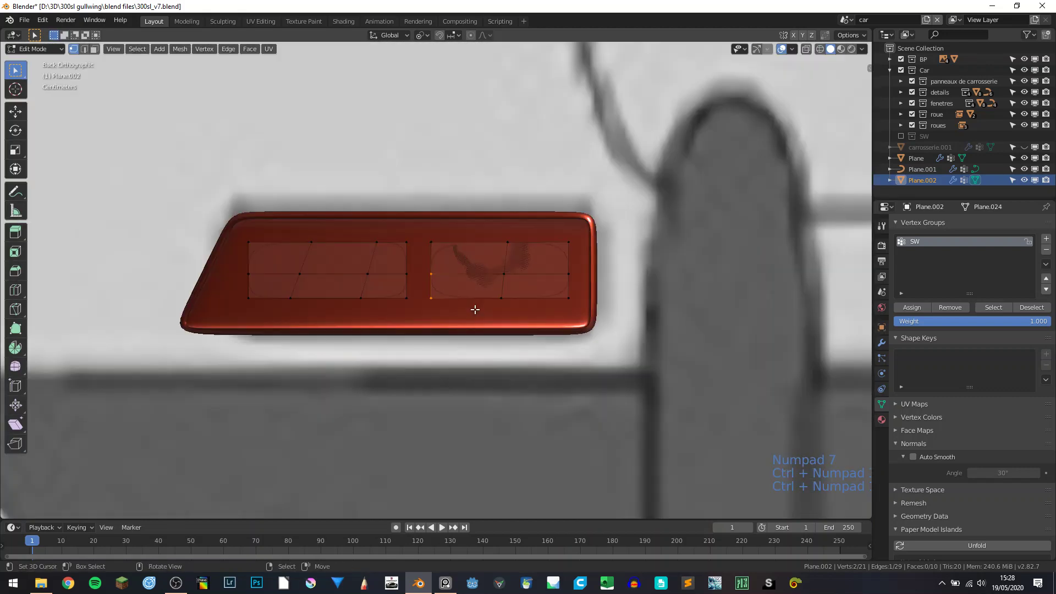
pyautogui.press('a')
pyautogui.moveTo(414, 297); pyautogui.dragTo(525, 336, button='middle')
pyautogui.press('e')
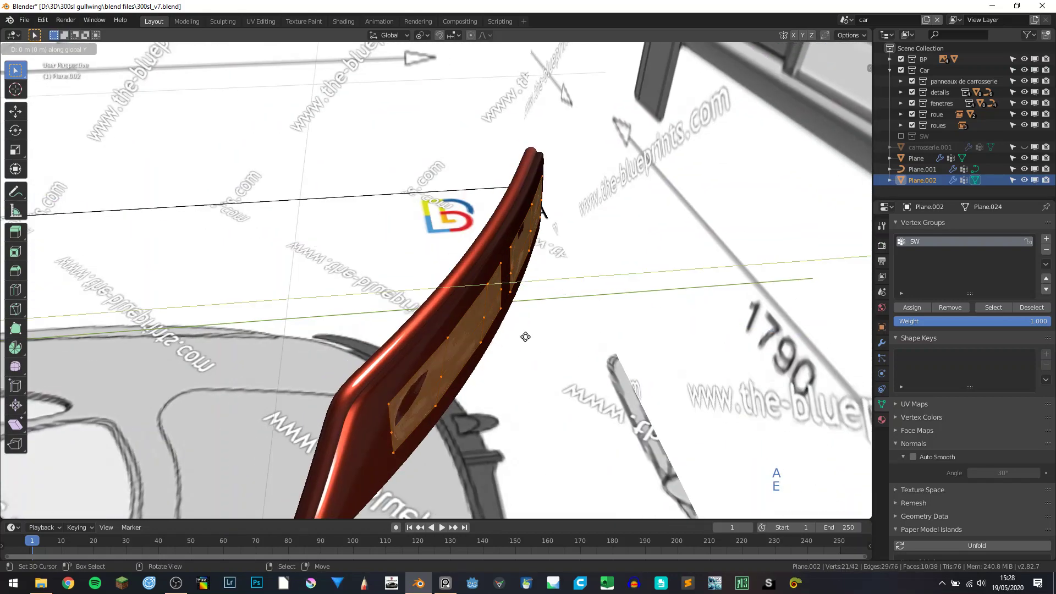
pyautogui.click(530, 337)
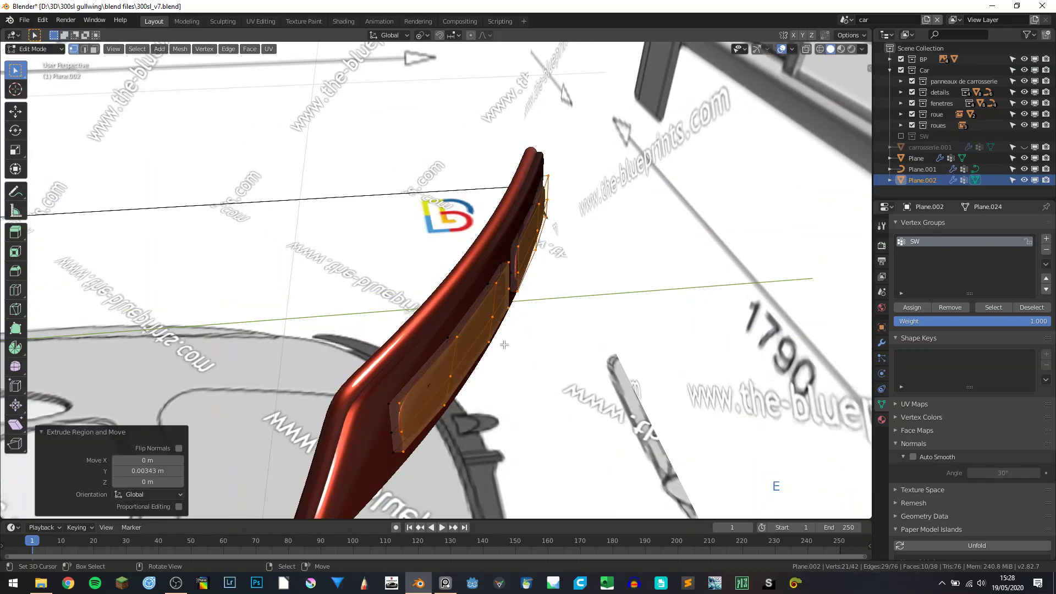
# Step: Isolate the extruded panels in local view and frame their whole mesh in Edit Mode
pyautogui.press('Tab')
pyautogui.press('KP_Divide')
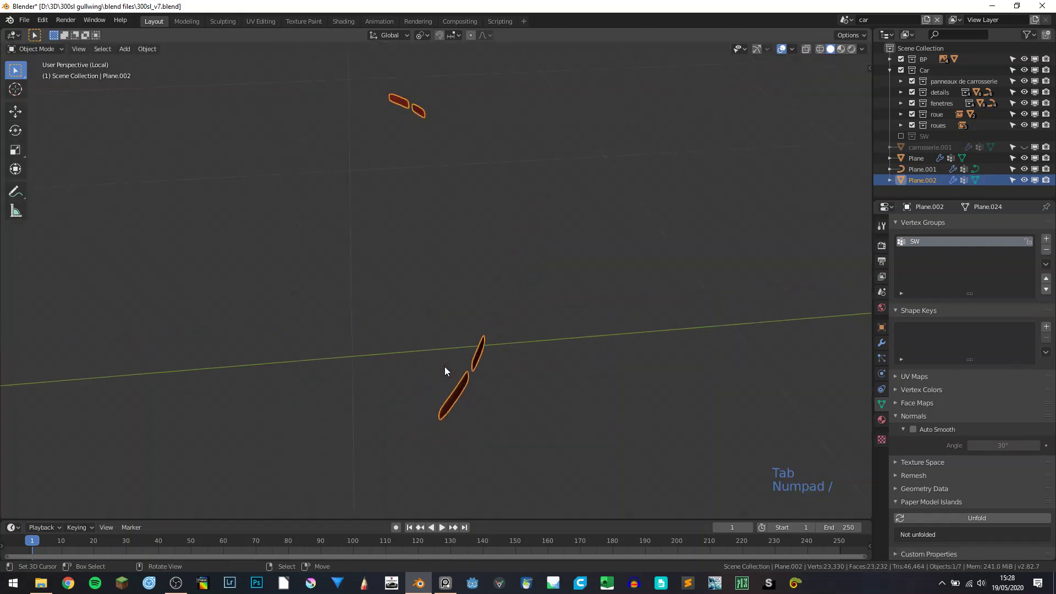
pyautogui.press('Tab')
pyautogui.press('a')
pyautogui.press('KP_Decimal')
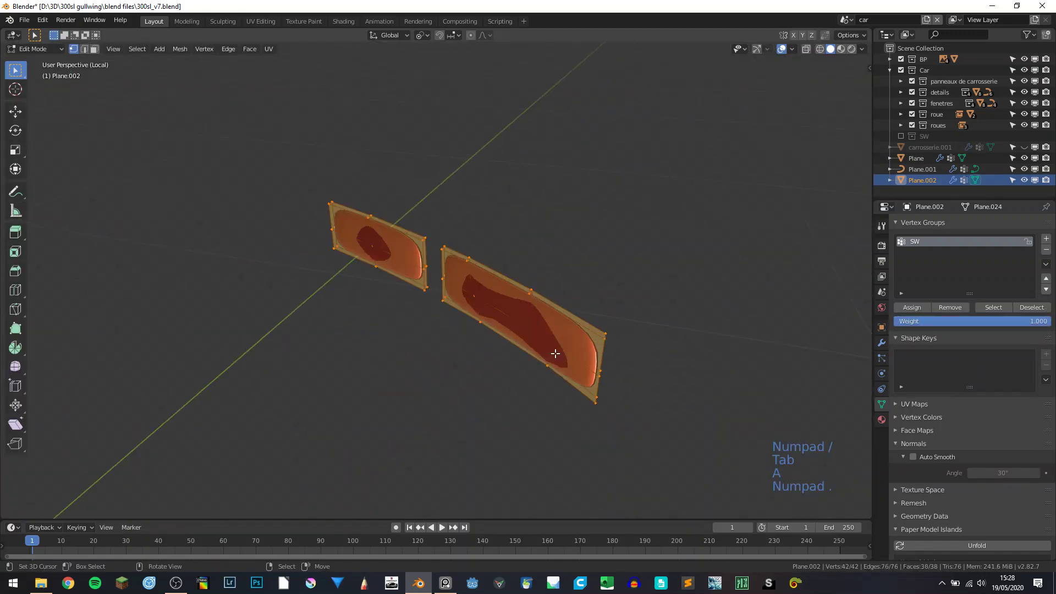
# Step: Select all the inner back faces of both extruded panels in face mode and delete them
pyautogui.press('a')
pyautogui.press('a')
pyautogui.press('a')
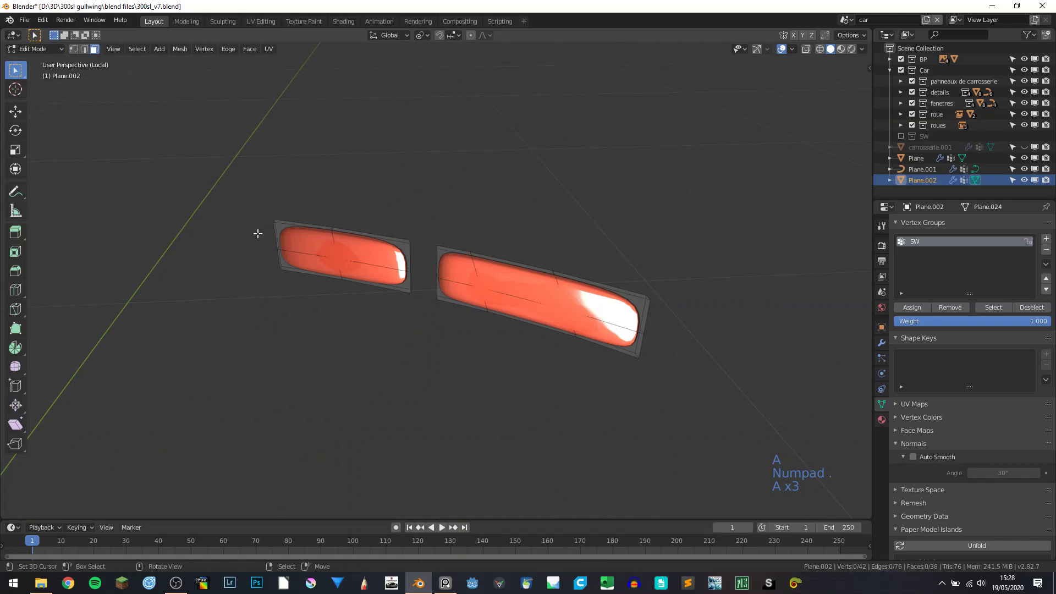
pyautogui.rightClick(311, 249)
pyautogui.keyDown('shift'); pyautogui.rightClick(363, 251); pyautogui.keyUp('shift')
pyautogui.keyDown('shift'); pyautogui.rightClick(364, 271); pyautogui.keyUp('shift')
pyautogui.keyDown('shift'); pyautogui.rightClick(325, 261); pyautogui.keyUp('shift')
pyautogui.keyDown('shift'); pyautogui.rightClick(461, 274); pyautogui.keyUp('shift')
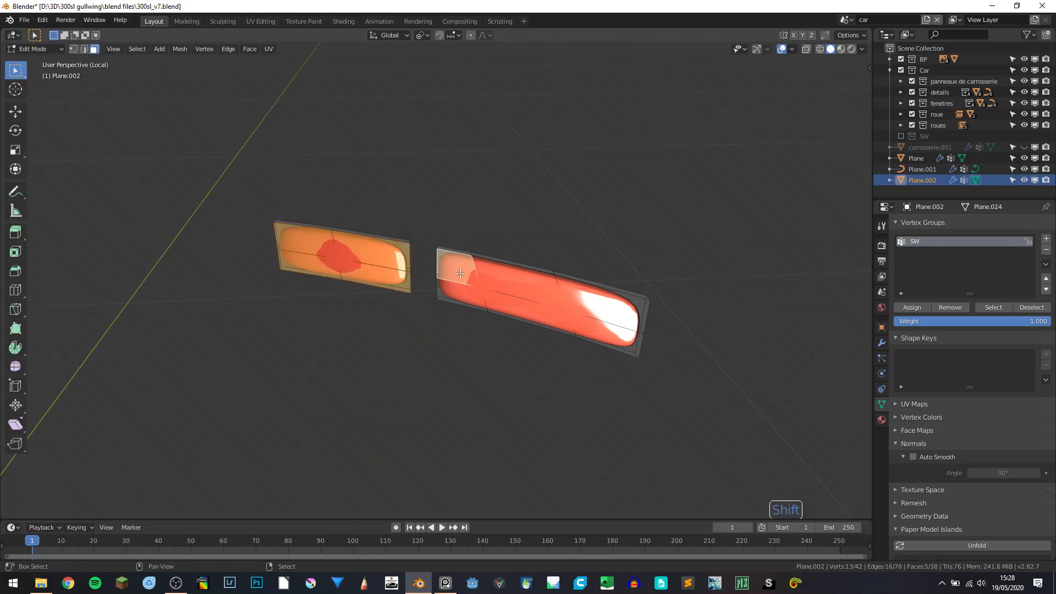
pyautogui.keyDown('ctrl'); pyautogui.rightClick(553, 290); pyautogui.keyUp('ctrl')
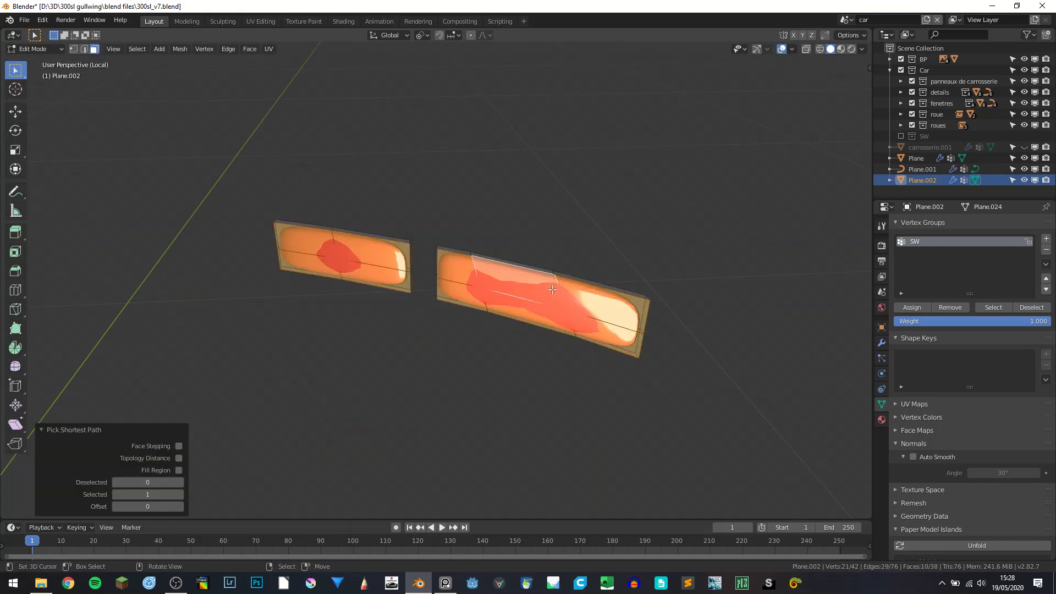
pyautogui.press('Delete')
pyautogui.click(531, 276)
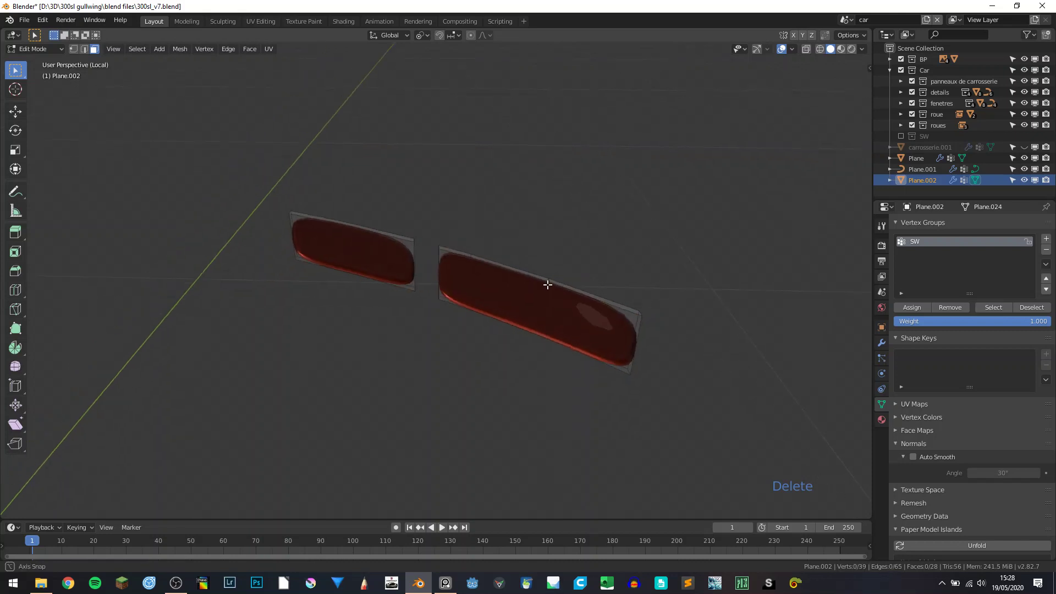
# Step: Return to Object Mode, leave local view and inspect the panels on the light from the back orthographic view
pyautogui.moveTo(547, 285); pyautogui.dragTo(465, 316, button='middle')
pyautogui.press('Tab')
pyautogui.press('KP_Divide')
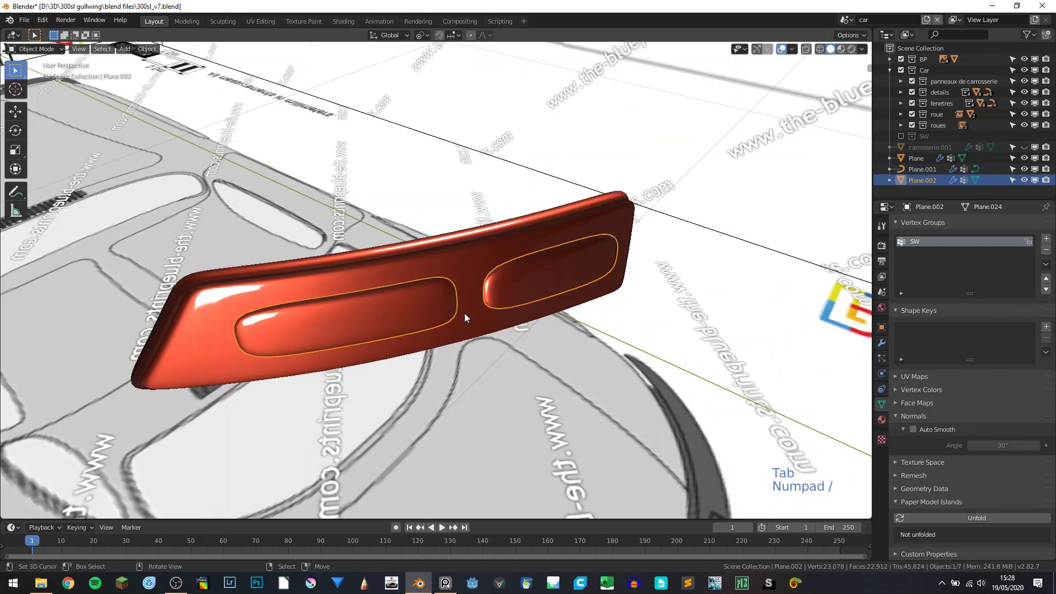
pyautogui.moveTo(530, 299); pyautogui.dragTo(488, 281, button='middle')
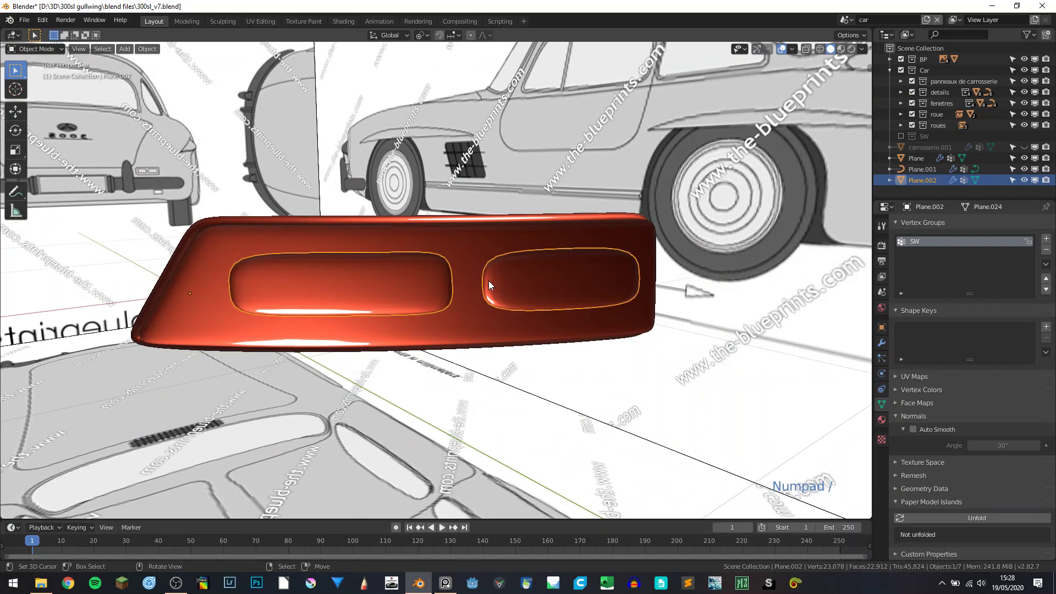
pyautogui.press('KP_1')
pyautogui.press('ctrl+KP_1')
pyautogui.press('ctrl+KP_1')
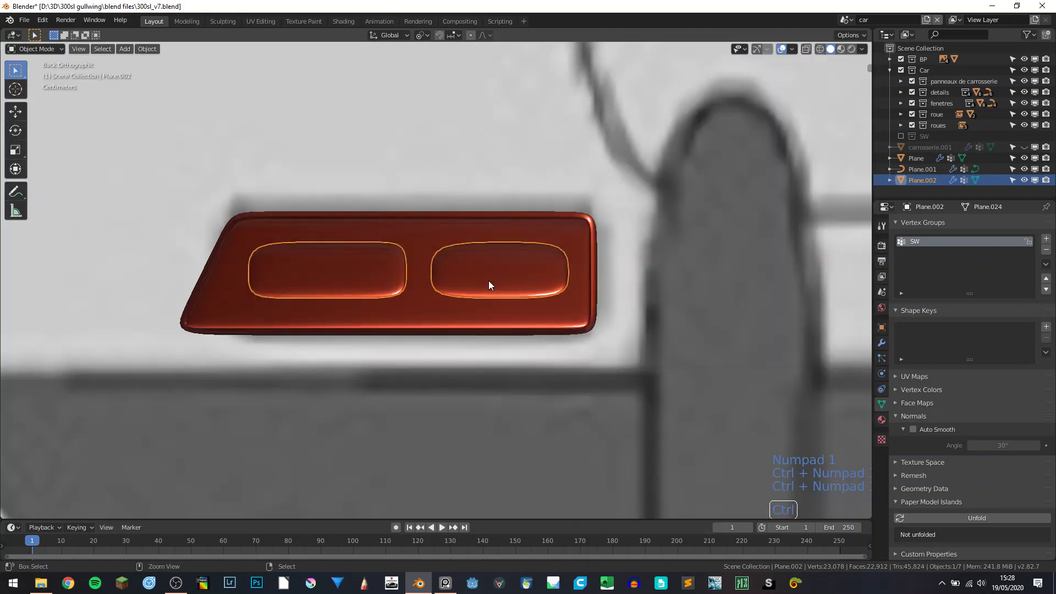
# Step: In Edit Mode, add vertical loop cuts near the left and right ends of the right panel, with slide factors about -0.843 and -0.811
pyautogui.press('Tab')
pyautogui.scroll(3, 489, 280)
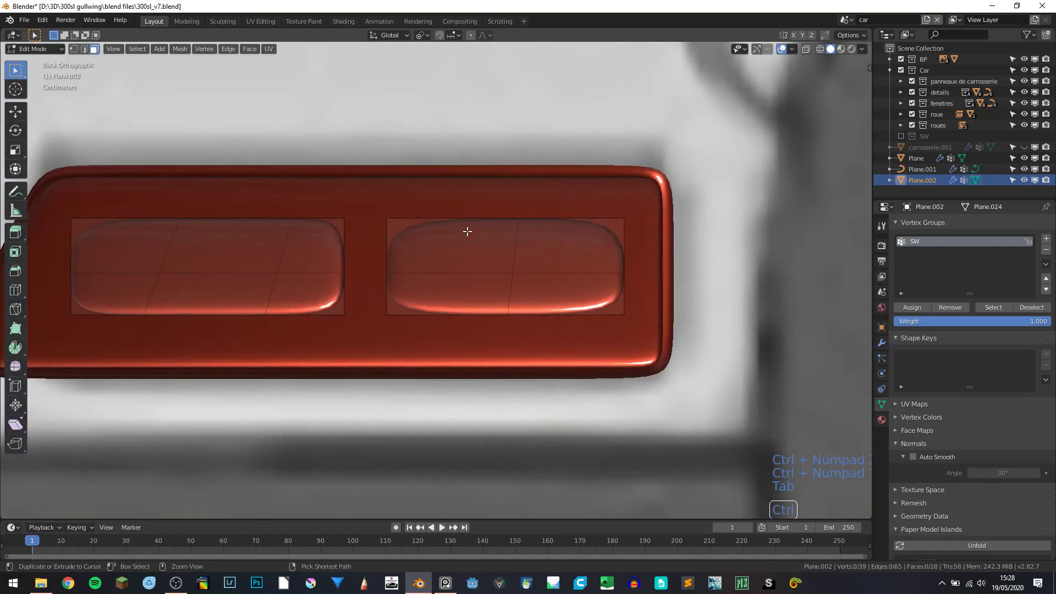
pyautogui.hotkey('ctrl', 'r')
pyautogui.click(462, 230)
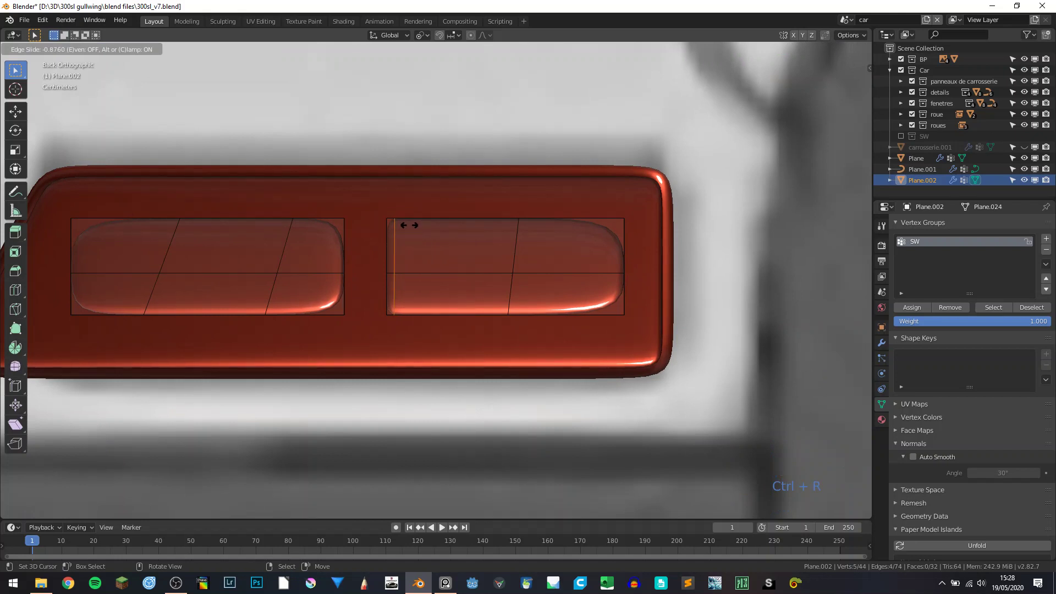
pyautogui.press('c')
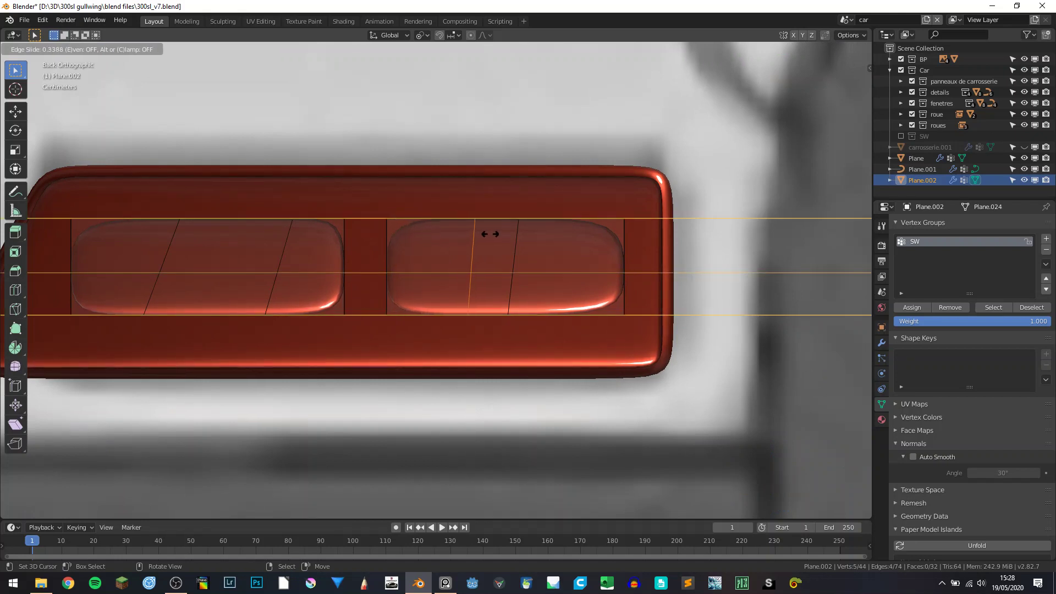
pyautogui.rightClick(452, 242)
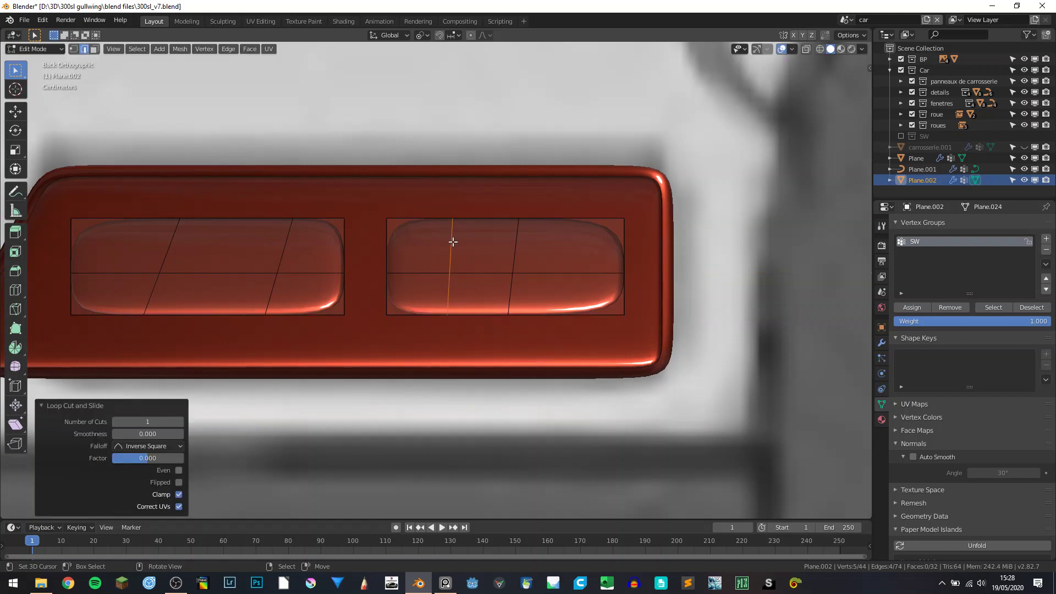
pyautogui.press('g')
pyautogui.press('g')
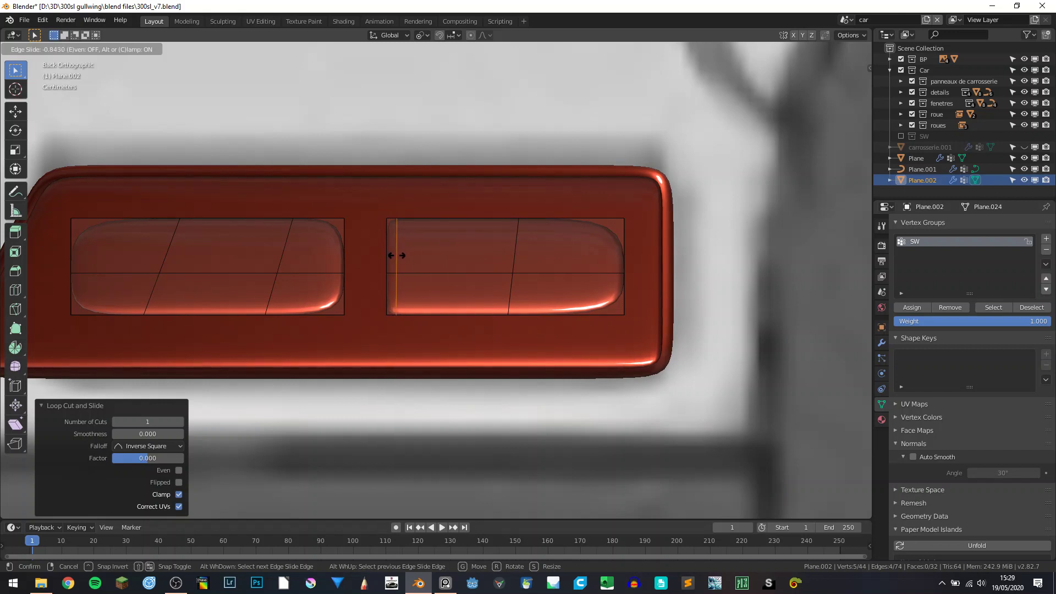
pyautogui.click(396, 256)
pyautogui.hotkey('ctrl', 'r')
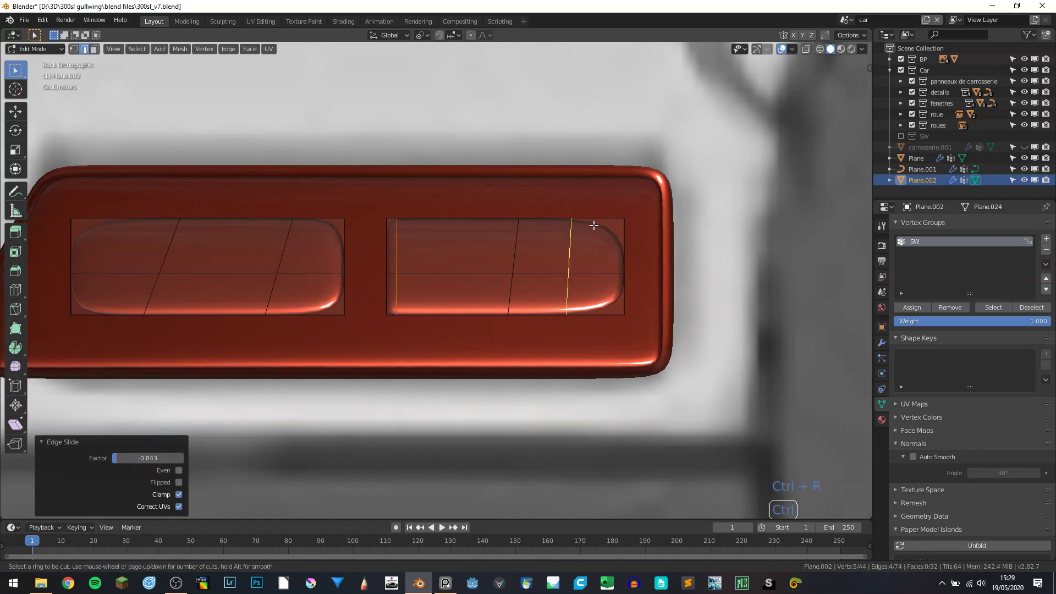
pyautogui.click(600, 226)
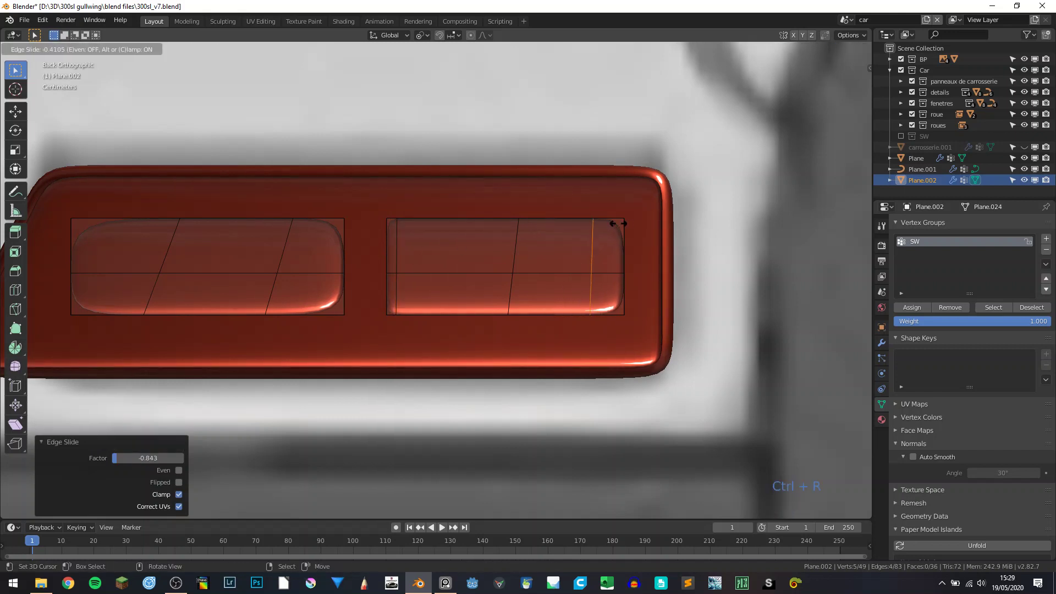
pyautogui.click(695, 223)
# Step: Add horizontal loop cuts near the right panel's upper and lower edges, with slide factors about 0.460 and -0.477
pyautogui.hotkey('ctrl', 'r')
pyautogui.click(595, 240)
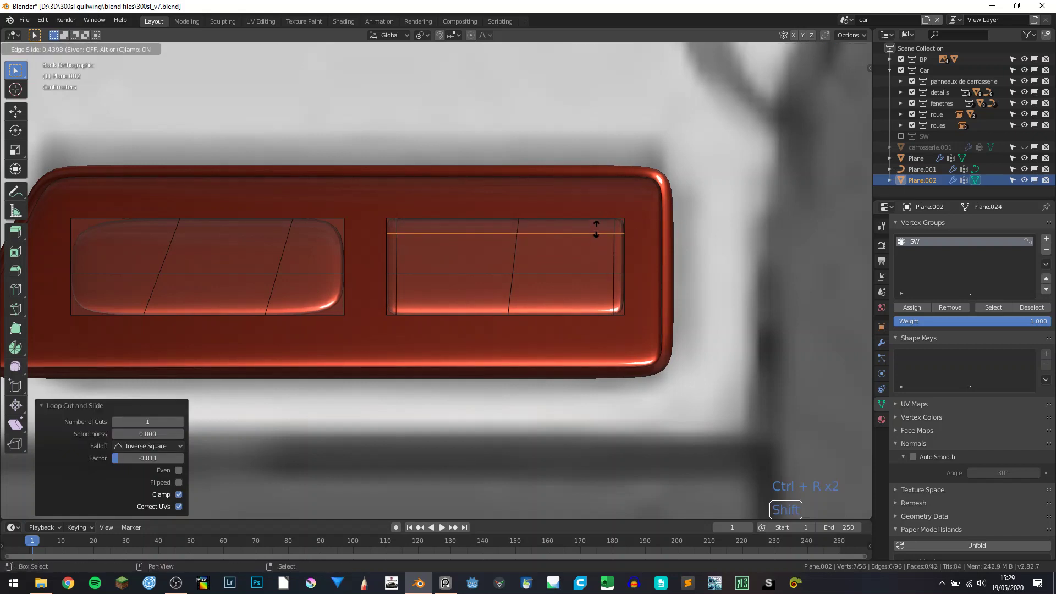
pyautogui.keyDown('shift'); pyautogui.click(597, 223); pyautogui.keyUp('shift')
pyautogui.hotkey('ctrl', 'r')
pyautogui.click(610, 294)
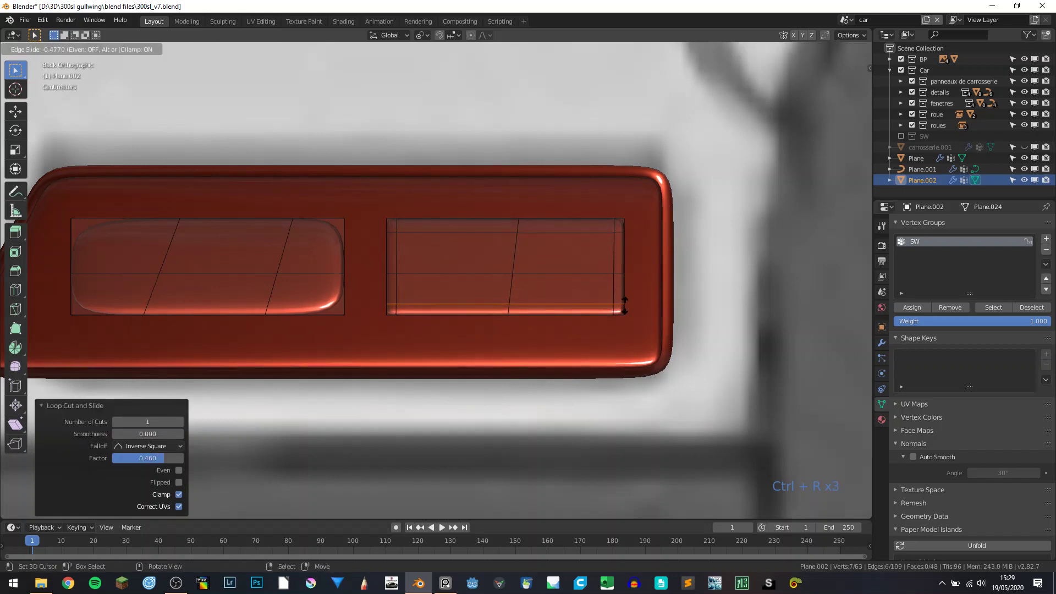
pyautogui.keyDown('shift'); pyautogui.click(579, 310); pyautogui.keyUp('shift')
# Step: Add vertical loop cuts near the left panel's right and left ends, with slide factors about 0.660 and -0.753
pyautogui.hotkey('ctrl', 'r')
pyautogui.click(311, 232)
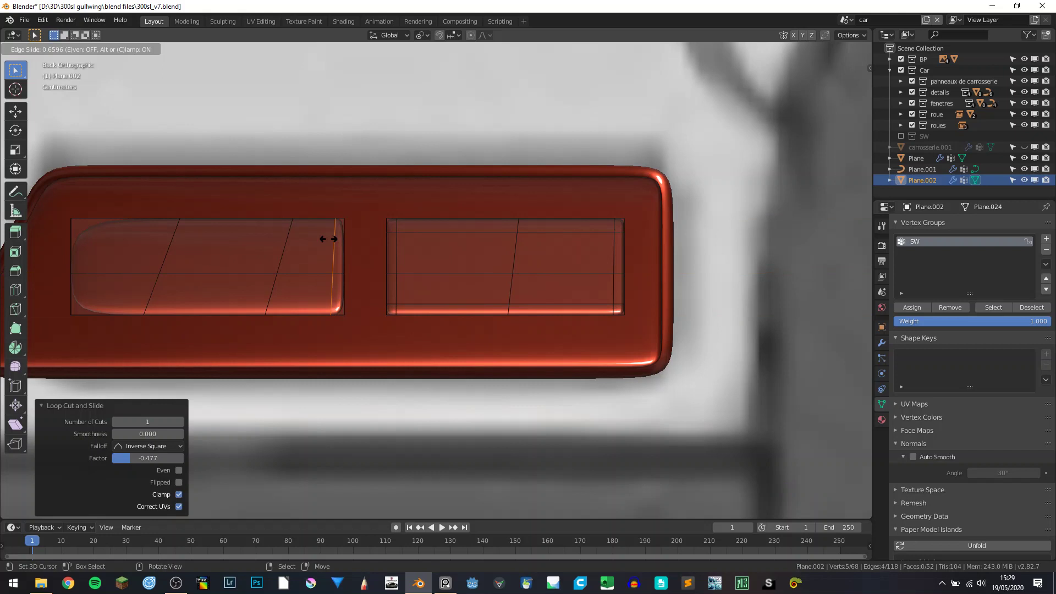
pyautogui.press('c')
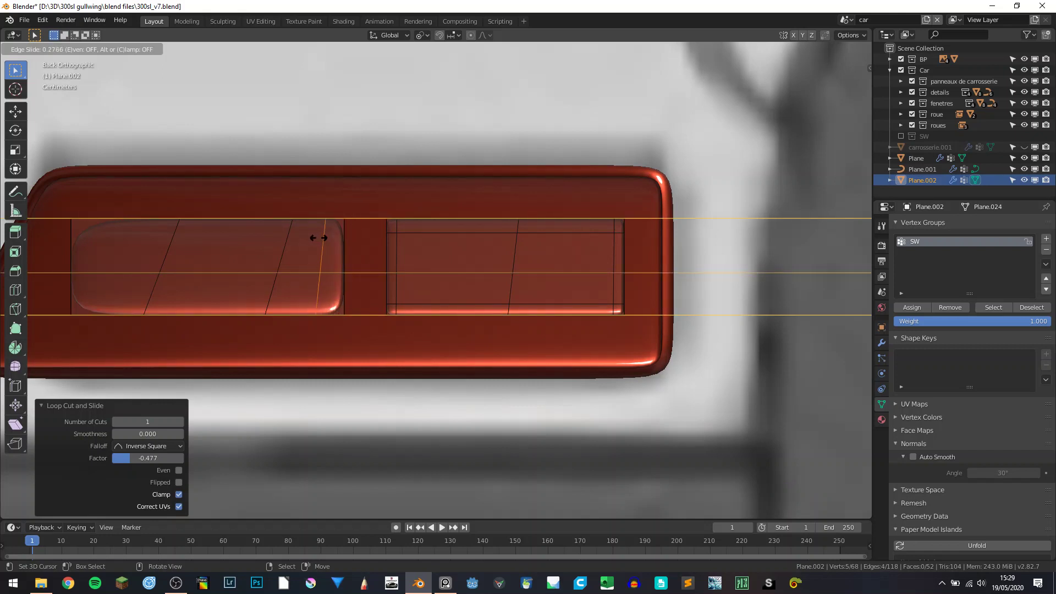
pyautogui.press('shift')
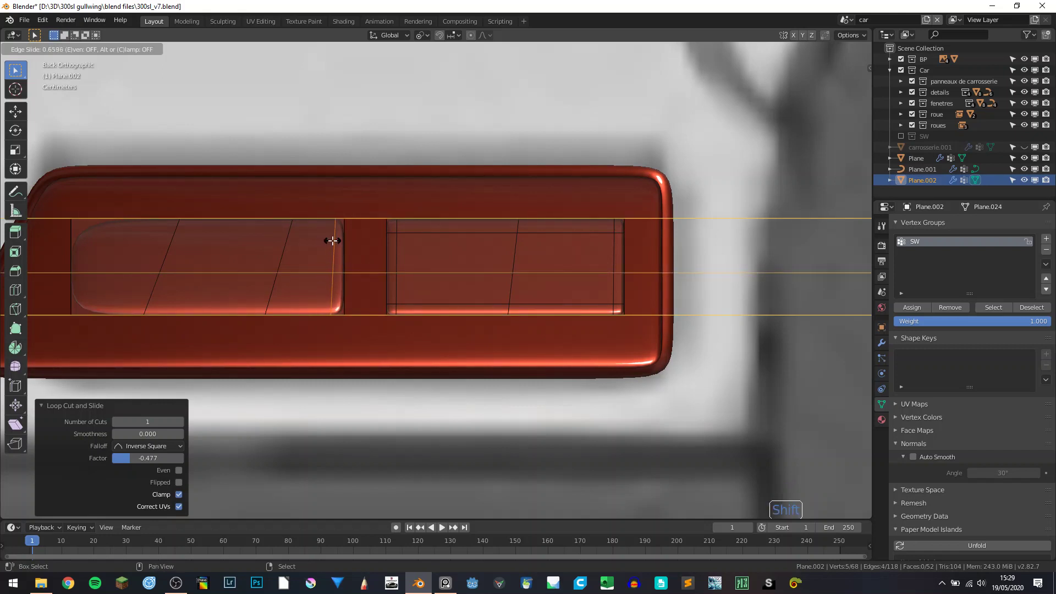
pyautogui.click(333, 240)
pyautogui.hotkey('ctrl', 'r')
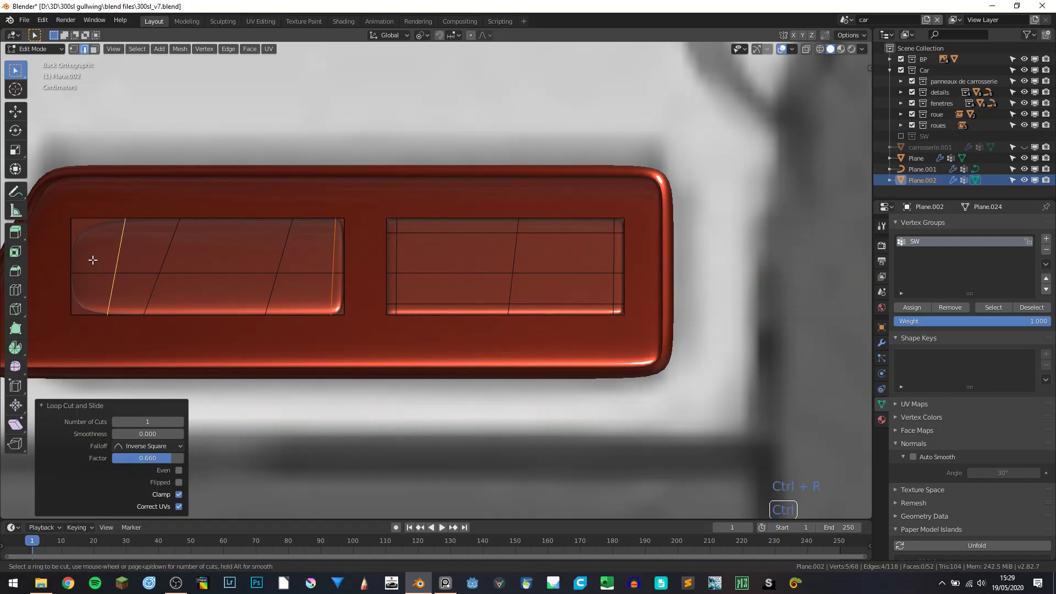
pyautogui.click(87, 269)
pyautogui.press('shift')
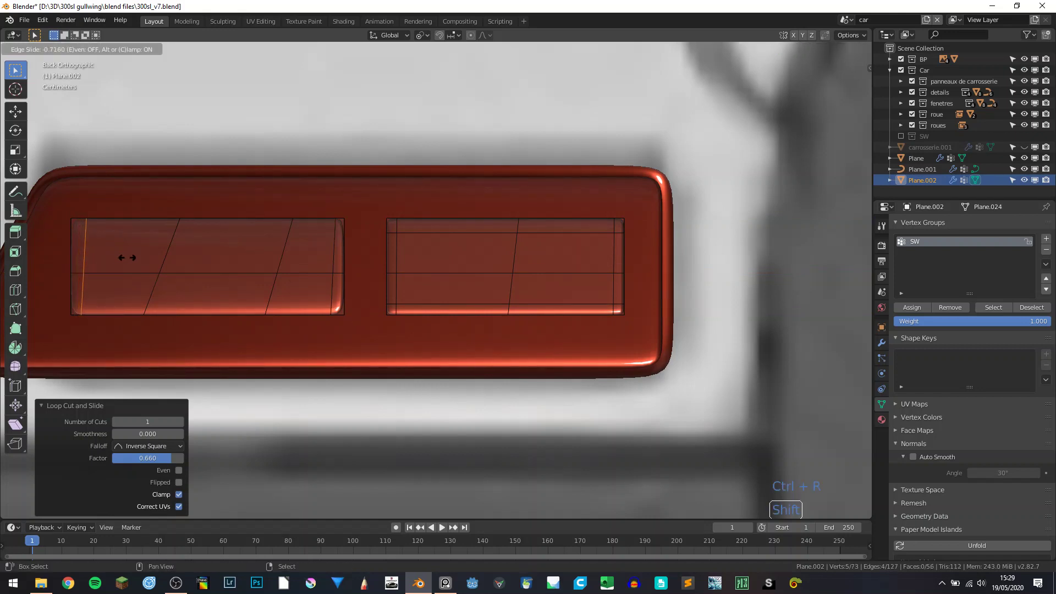
pyautogui.click(109, 247)
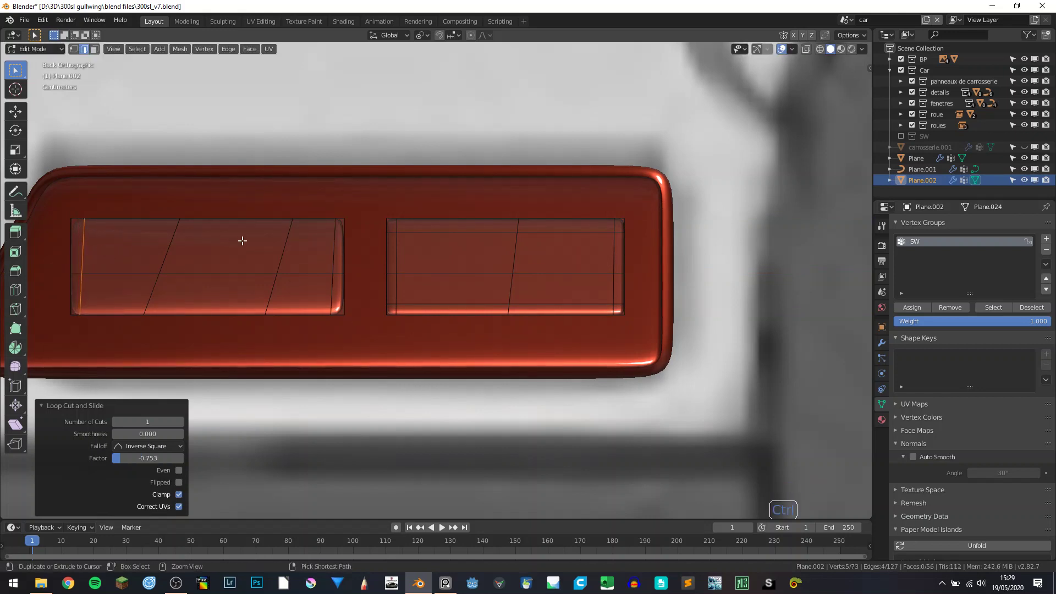
# Step: Add horizontal loop cuts near the left panel's upper and lower edges, with slide factors about -0.569 and 0.474, and return to Object Mode
pyautogui.hotkey('ctrl', 'r')
pyautogui.click(300, 244)
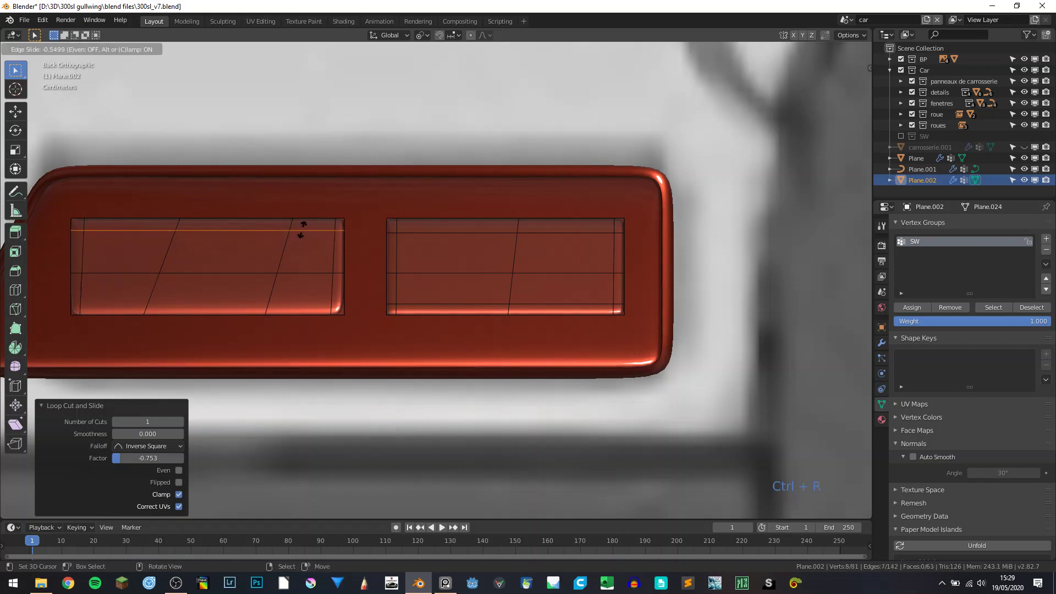
pyautogui.click(305, 234)
pyautogui.hotkey('ctrl', 'r')
pyautogui.click(340, 299)
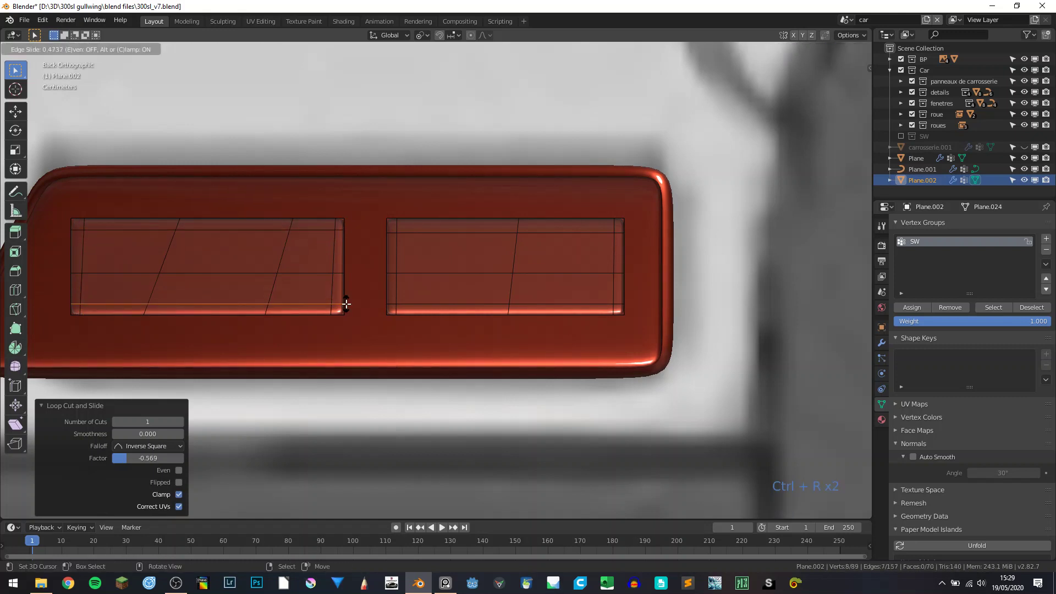
pyautogui.click(346, 304)
pyautogui.press('a')
pyautogui.press('a')
pyautogui.press('a')
pyautogui.press('Tab')
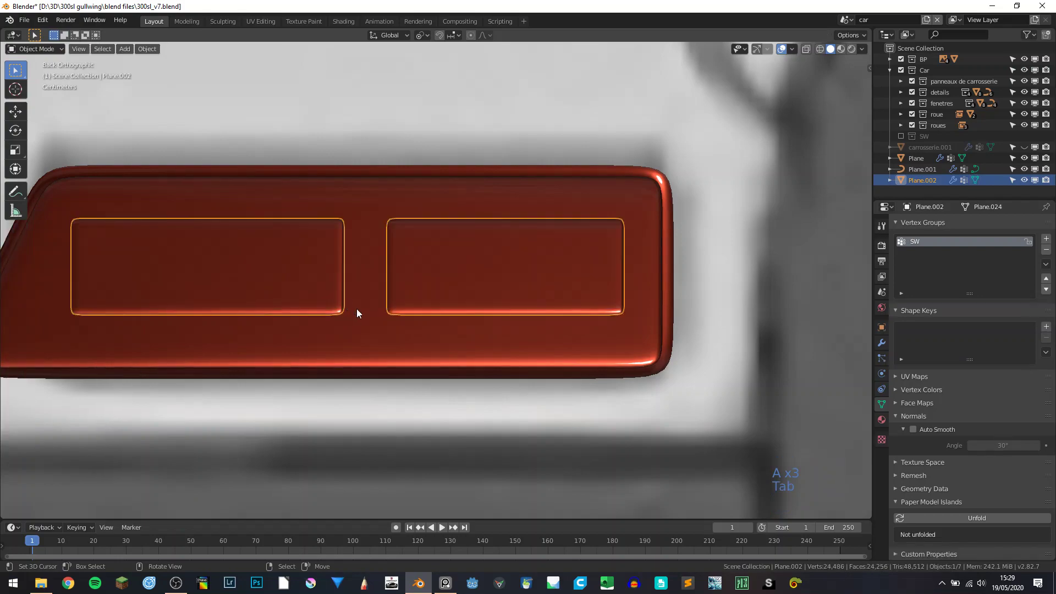
# Step: Reveal all hidden car objects and inspect the rear light up close on the body with overlays off, then restore the overlays
pyautogui.scroll(-10, 356, 329)
pyautogui.moveTo(345, 301); pyautogui.dragTo(398, 327, button='middle')
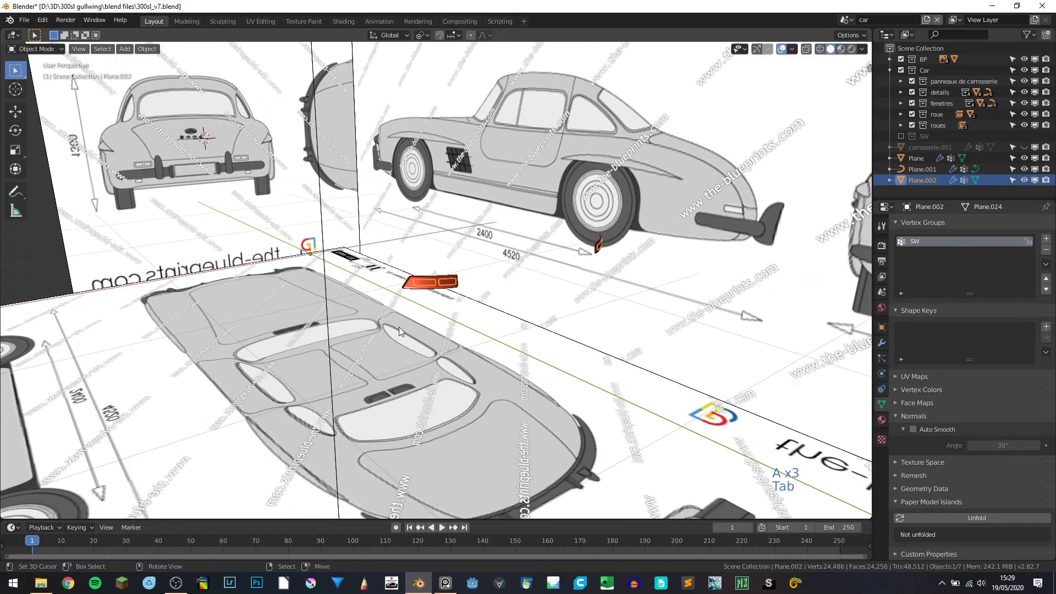
pyautogui.click(399, 327)
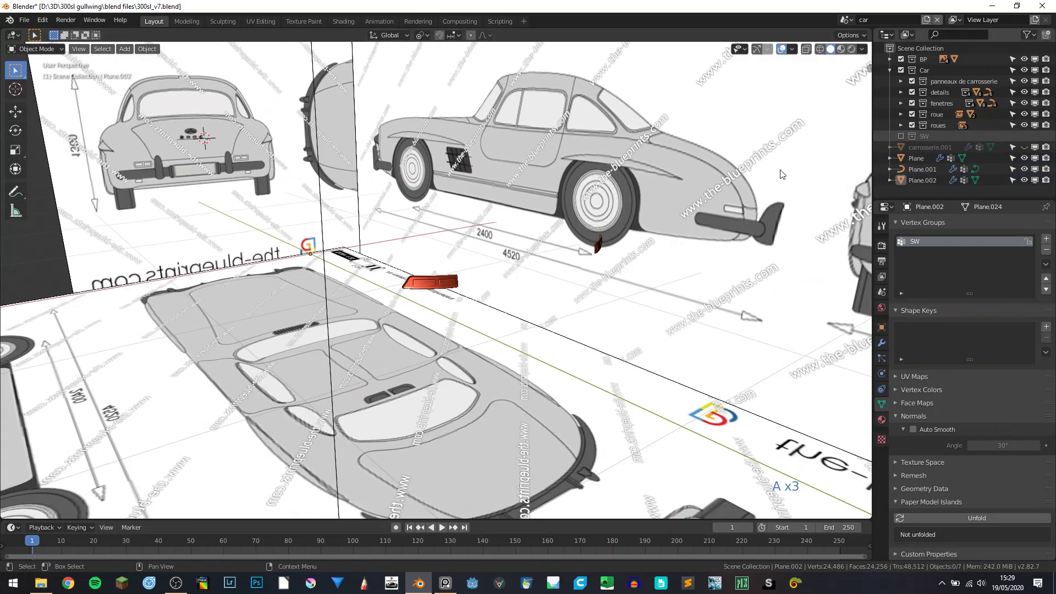
pyautogui.hotkey('alt', 'h')
pyautogui.moveTo(585, 228); pyautogui.dragTo(883, 71, button='middle')
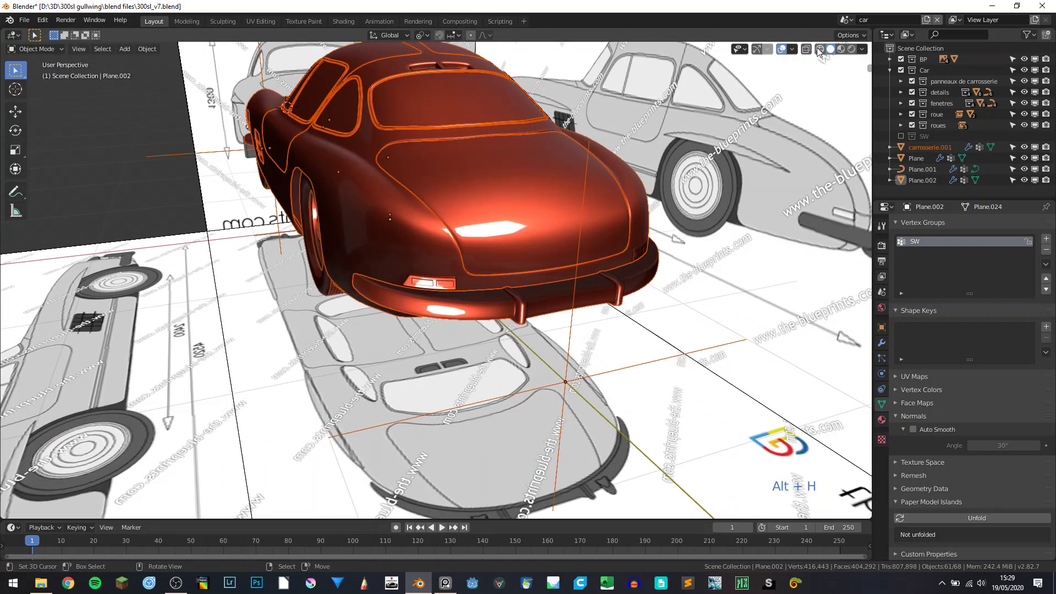
pyautogui.click(781, 49)
pyautogui.moveTo(657, 175); pyautogui.dragTo(343, 257, button='middle')
pyautogui.scroll(6, 621, 255)
pyautogui.scroll(4, 475, 279)
pyautogui.moveTo(411, 274); pyautogui.dragTo(487, 278, button='middle')
pyautogui.scroll(3, 434, 302)
pyautogui.click(781, 49)
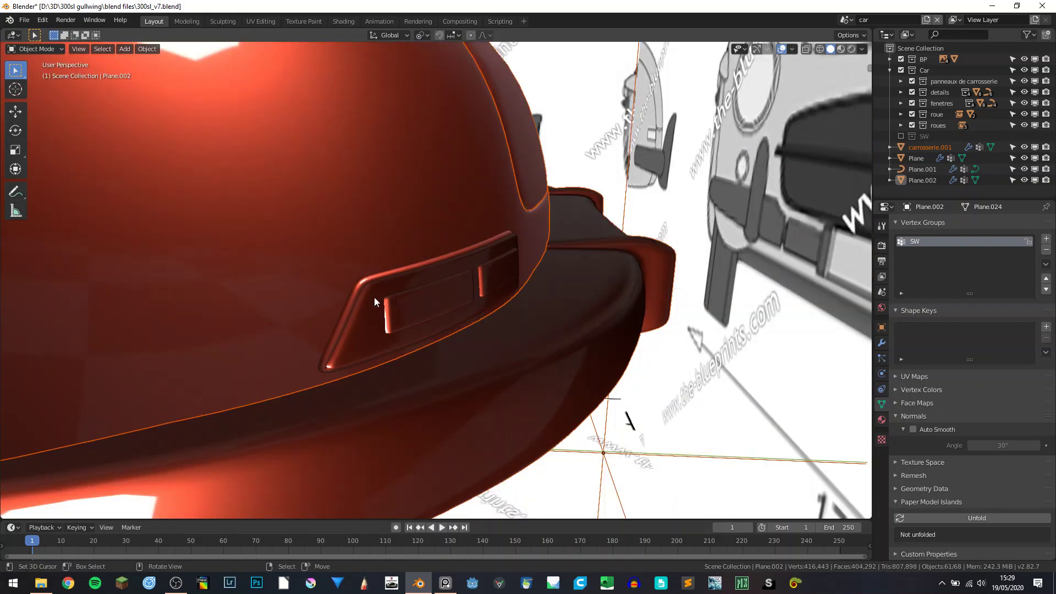
# Step: Select the light's base plate and recalculate the normals of its whole mesh to the inside
pyautogui.click(366, 278)
pyautogui.click(375, 291)
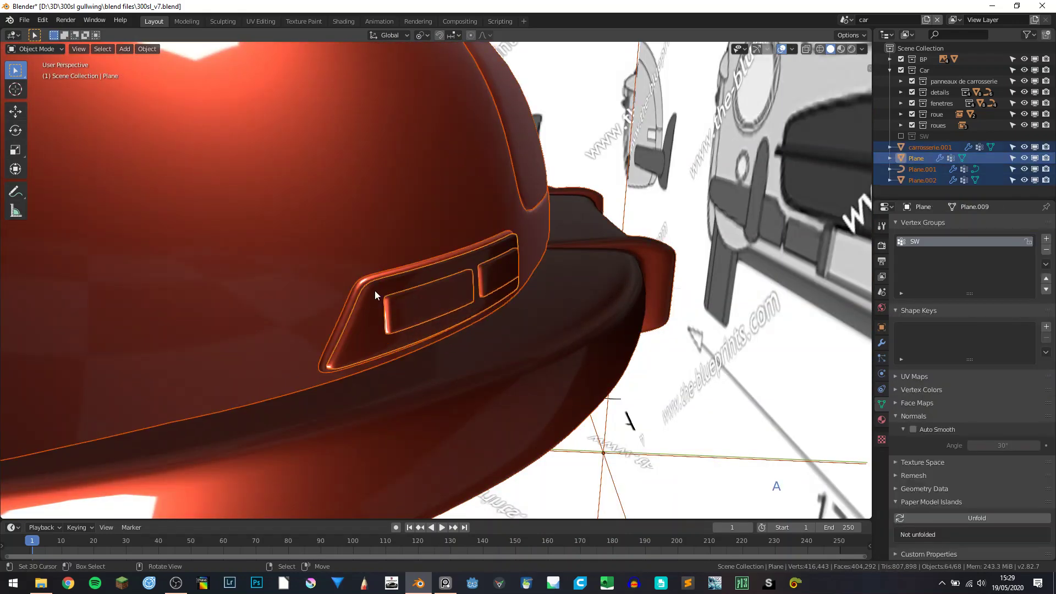
pyautogui.click(375, 290)
pyautogui.click(374, 298)
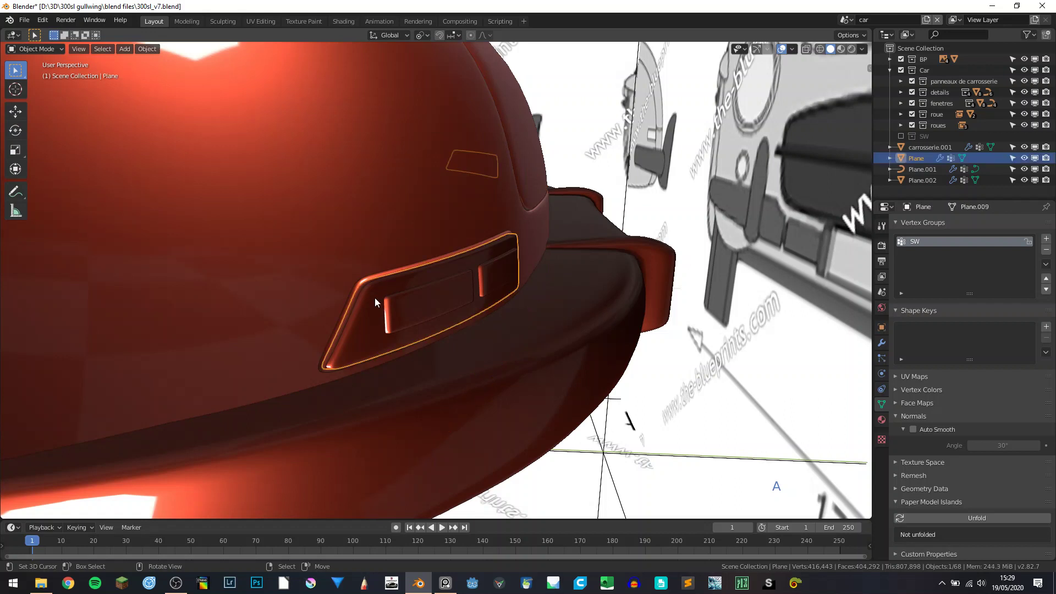
pyautogui.press('Tab')
pyautogui.press('a')
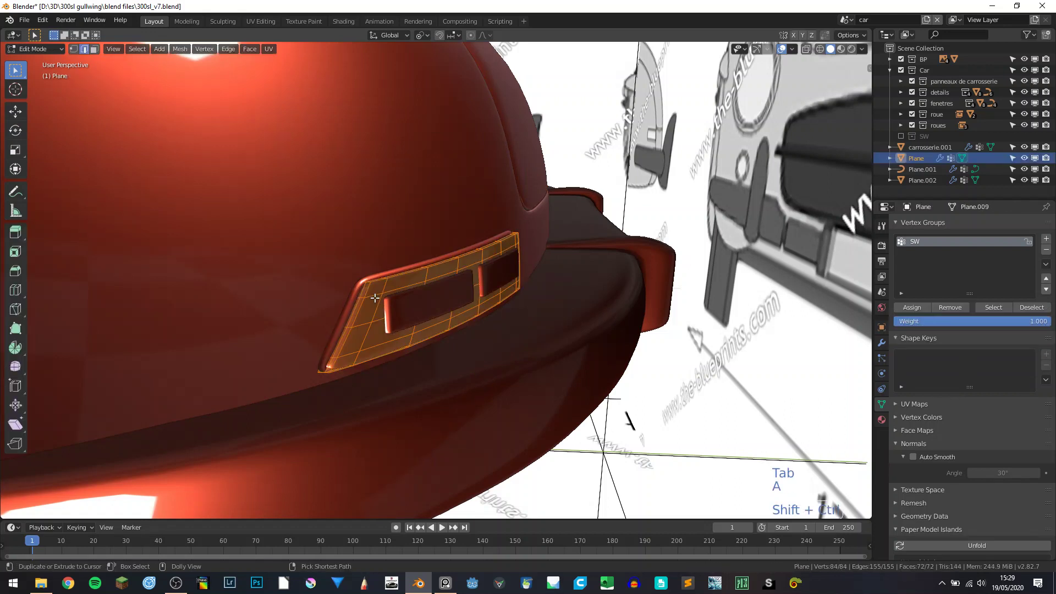
pyautogui.hotkey('shift', 'ctrl', 'n')
pyautogui.press('Tab')
# Step: Recalculate the normals of both light panels to the inside and deselect everything in Object Mode
pyautogui.click(403, 310)
pyautogui.press('Tab')
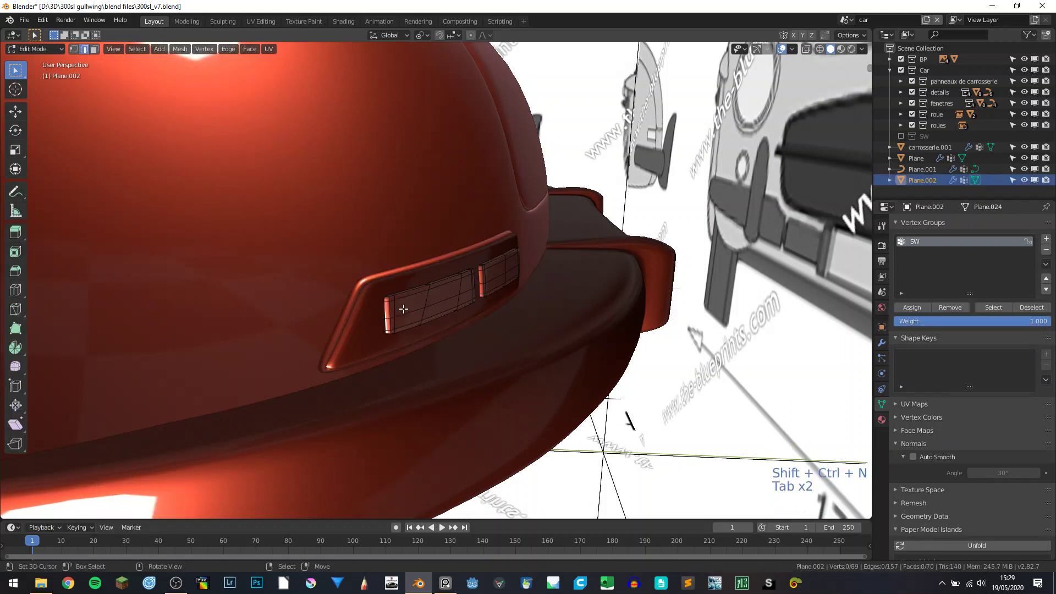
pyautogui.press('a')
pyautogui.hotkey('shift', 'ctrl', 'n')
pyautogui.press('Tab')
pyautogui.moveTo(437, 323); pyautogui.dragTo(456, 307, button='middle')
pyautogui.press('a')
pyautogui.press('a')
pyautogui.press('a')
# Step: Snap the 3D cursor to the plate's mid-height vertex between its slanted left edge and the left opening, working from the back view
pyautogui.click(447, 296)
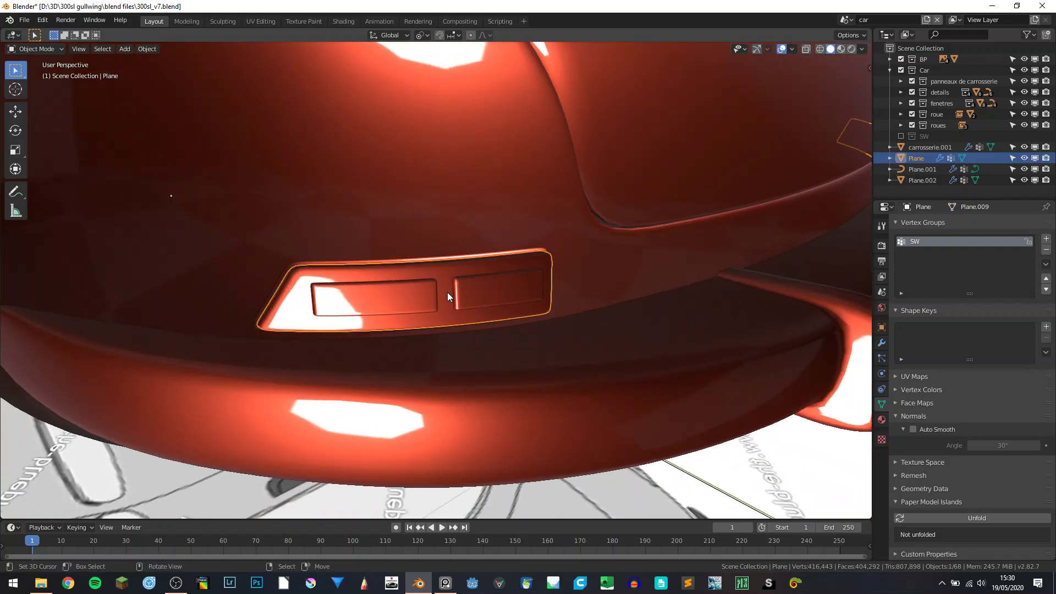
pyautogui.press('Tab')
pyautogui.press('KP_3')
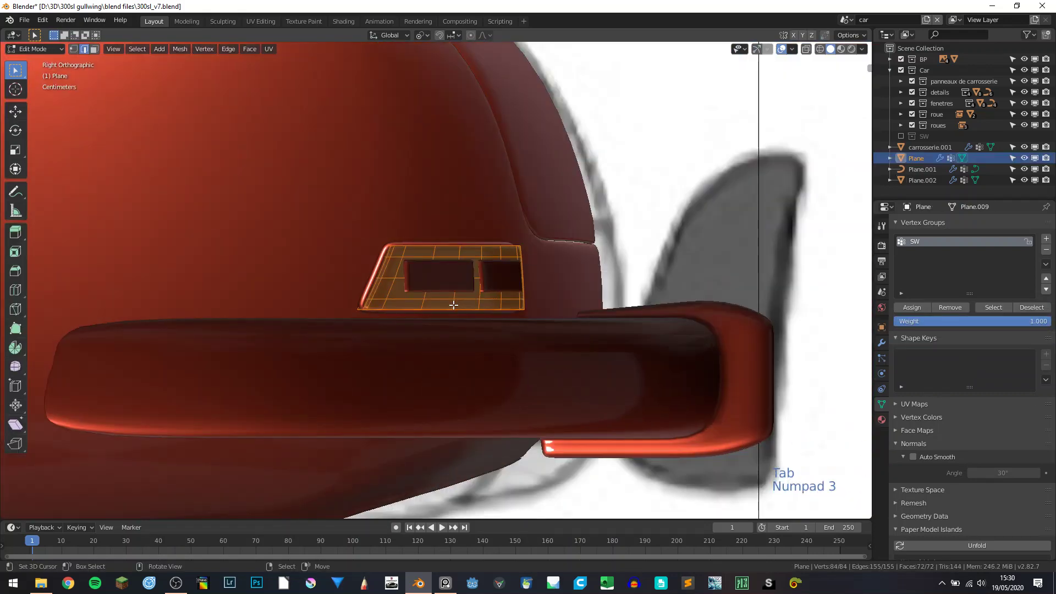
pyautogui.press('KP_1')
pyautogui.press('ctrl+KP_1')
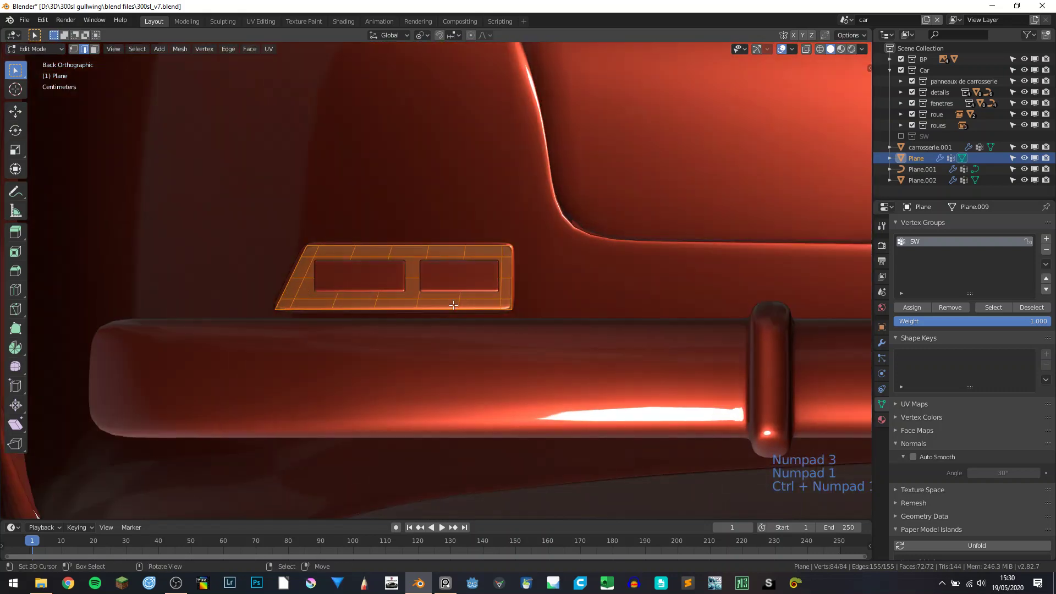
pyautogui.scroll(5, 422, 288)
pyautogui.keyDown('shift'); pyautogui.moveTo(408, 290); pyautogui.dragTo(447, 292, button='middle'); pyautogui.keyUp('shift')
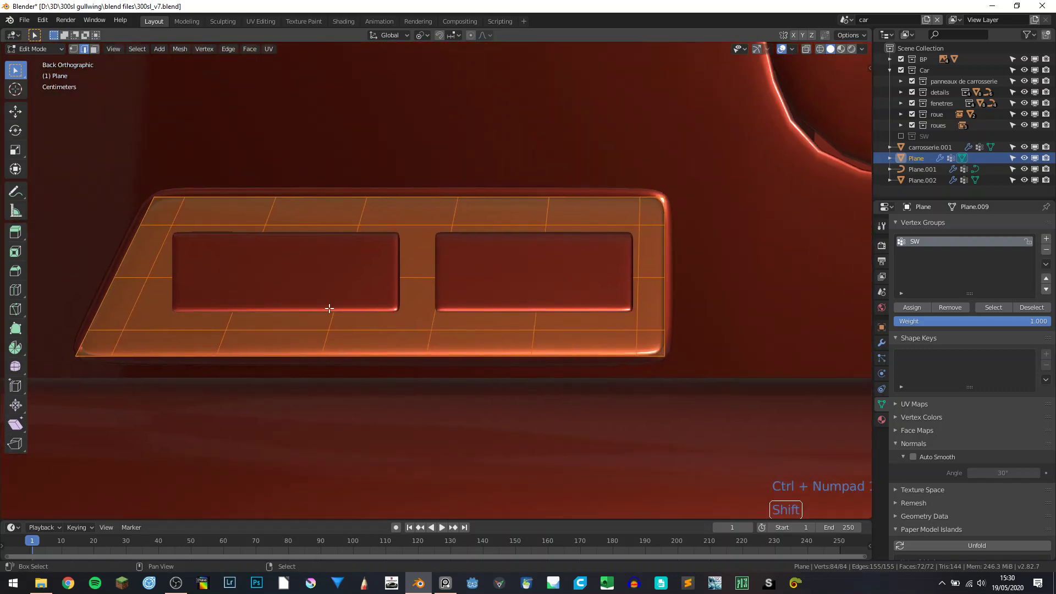
pyautogui.click(149, 284)
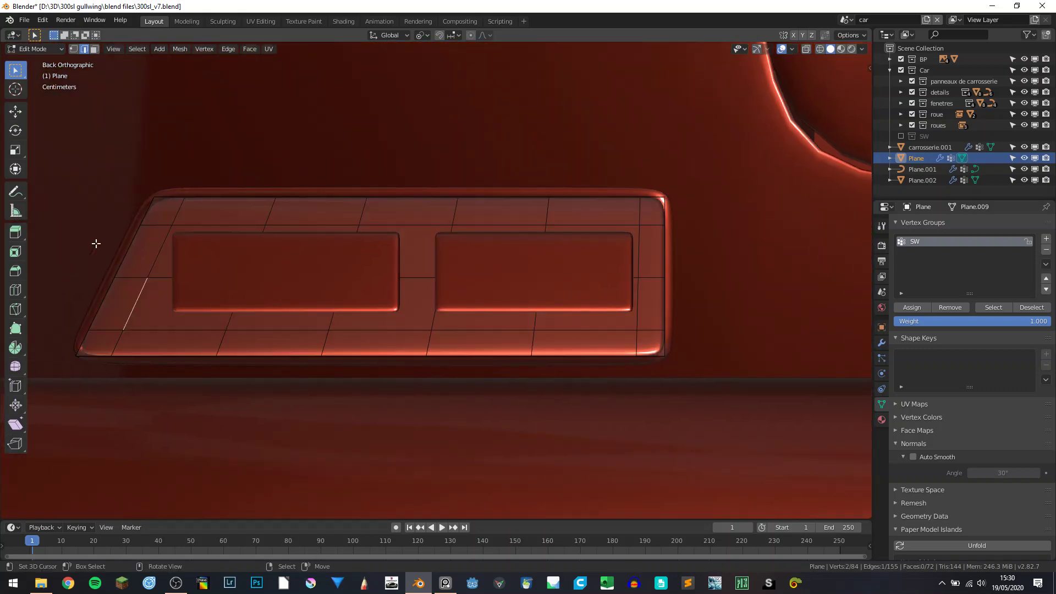
pyautogui.click(75, 50)
pyautogui.hotkey('shift', 's')
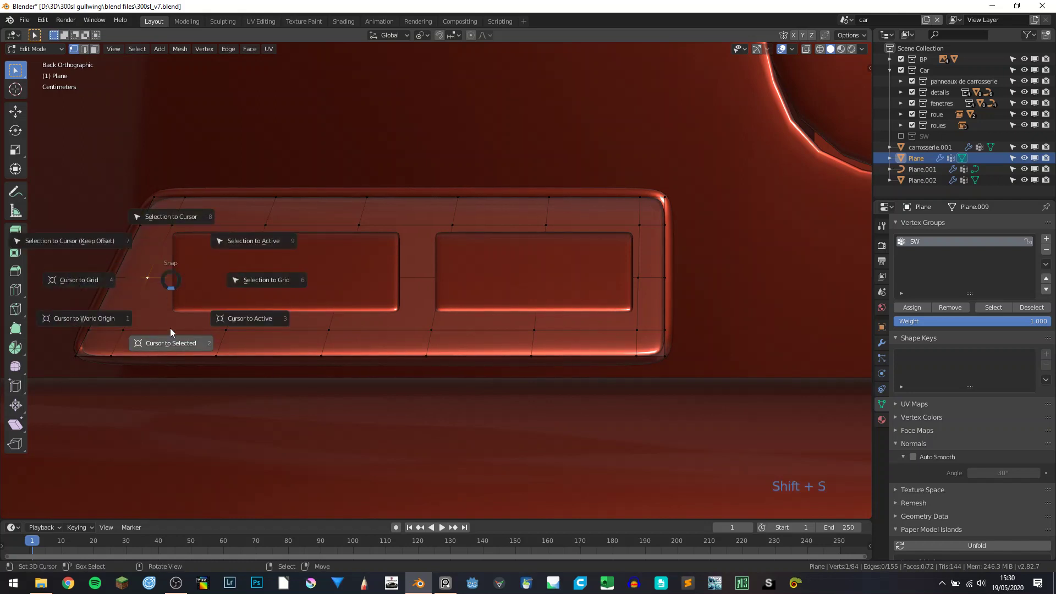
pyautogui.click(170, 328)
# Step: Add a Bezier circle at the 3D cursor in Object Mode and set its radius to 8 m
pyautogui.press('Tab')
pyautogui.hotkey('shift', 'a')
pyautogui.moveTo(142, 332)
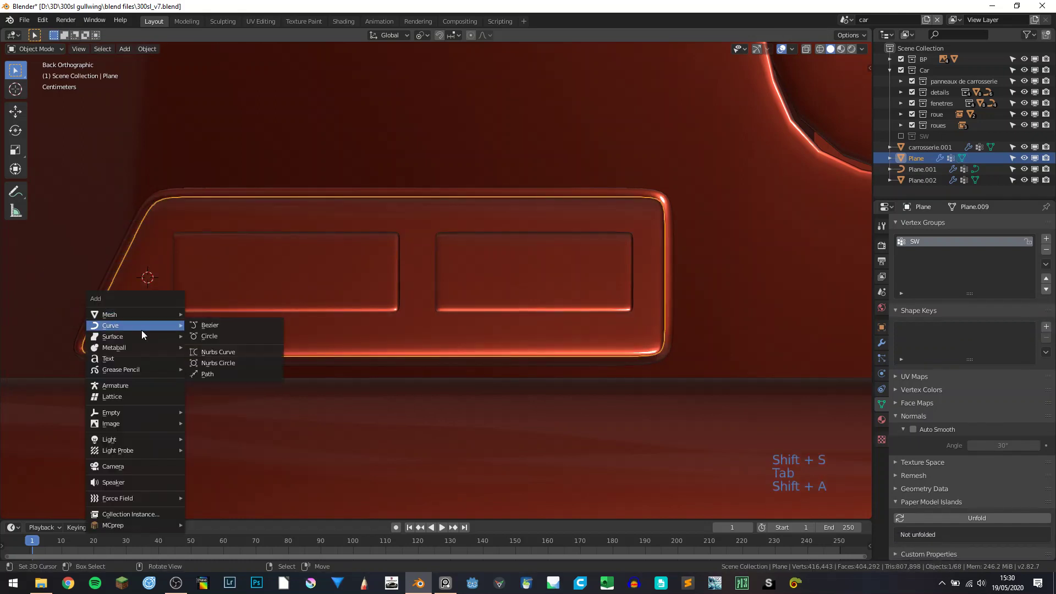
pyautogui.click(220, 337)
pyautogui.scroll(-8, 258, 309)
pyautogui.click(142, 425)
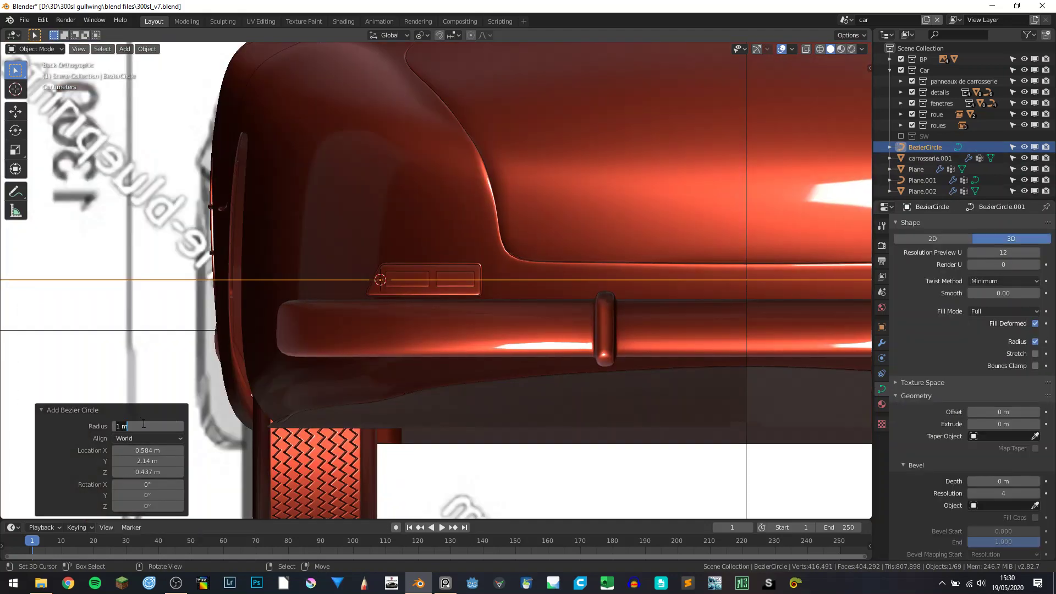
pyautogui.write('8')
pyautogui.press('Return')
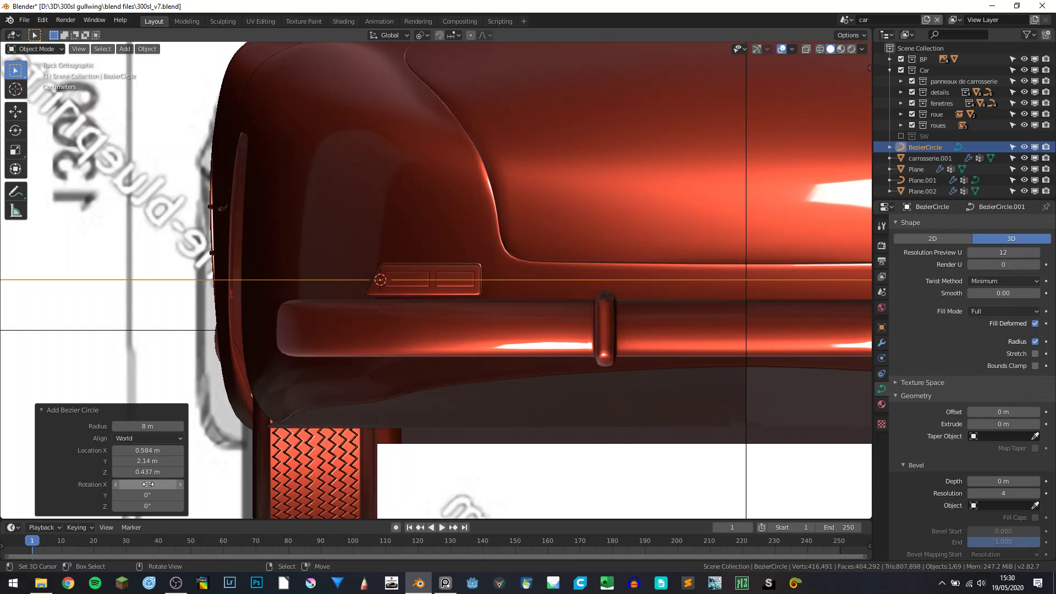
# Step: Set the Bezier circle's X rotation to 90°
pyautogui.click(142, 484)
pyautogui.write('90')
pyautogui.press('Return')
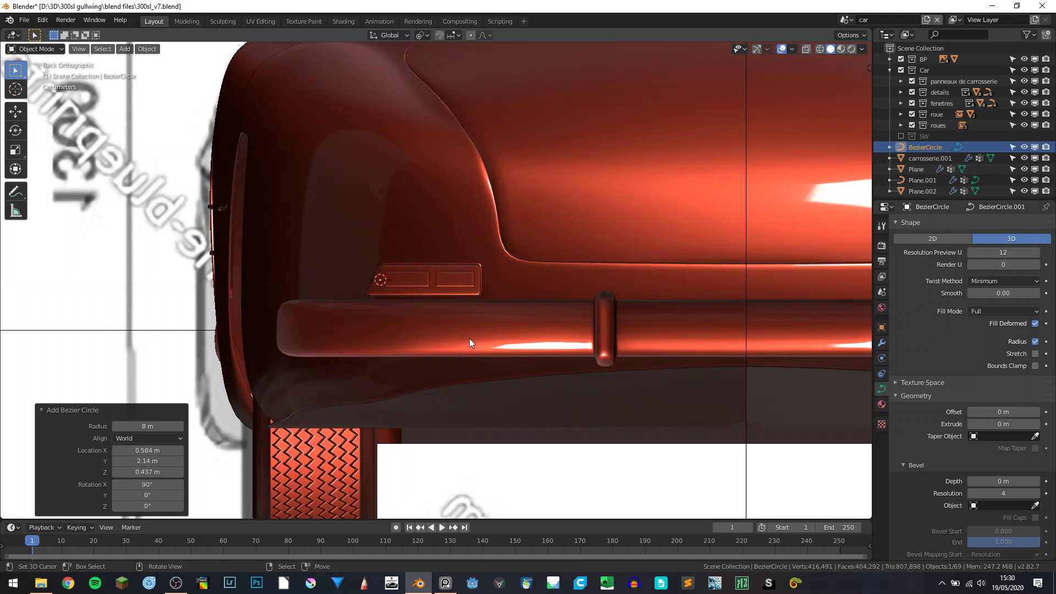
pyautogui.scroll(-10, 470, 338)
pyautogui.scroll(5, 546, 314)
pyautogui.moveTo(546, 314); pyautogui.dragTo(623, 291, button='middle')
pyautogui.scroll(-6, 622, 291)
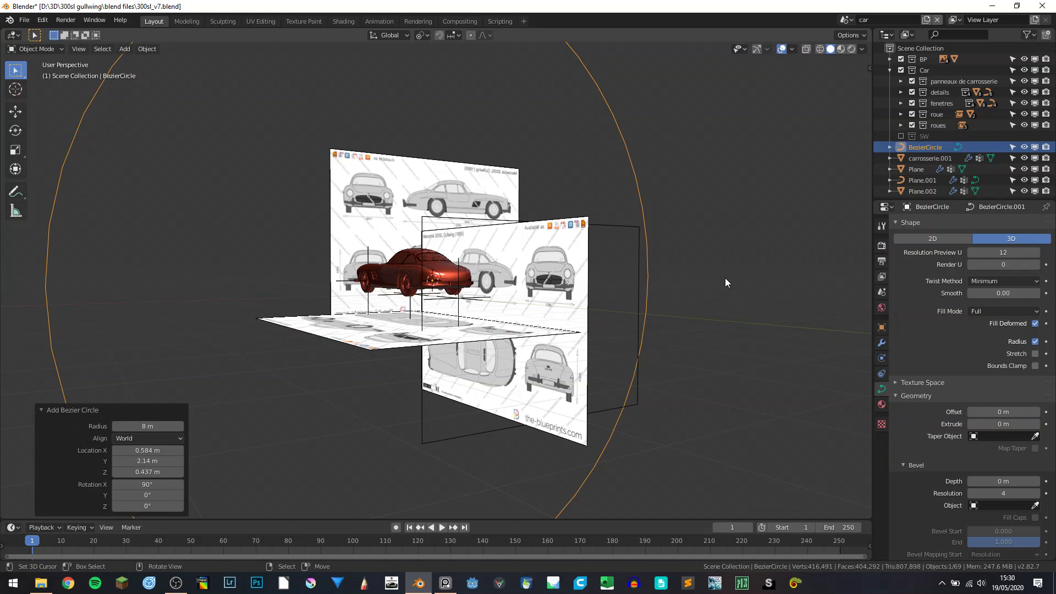
# Step: Delete the oversized Bezier circle from the scene
pyautogui.click(289, 362)
pyautogui.press('ctrl')
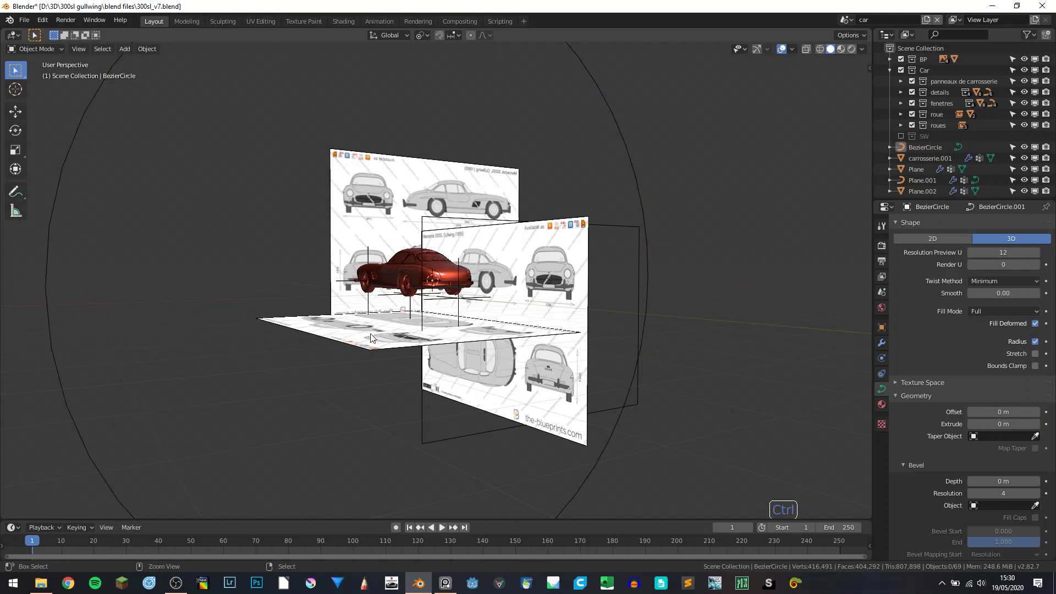
pyautogui.hotkey('ctrl', 'z')
pyautogui.press('Delete')
pyautogui.press('Return')
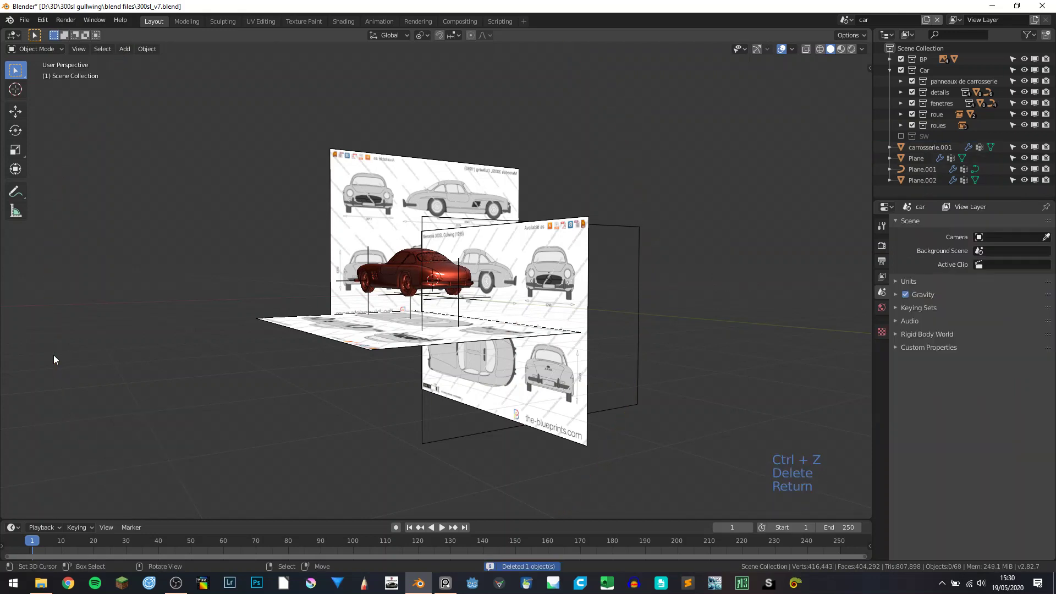
# Step: Add a mesh circle at the 3D cursor with 8 vertices
pyautogui.press('shift')
pyautogui.hotkey('shift', 'a')
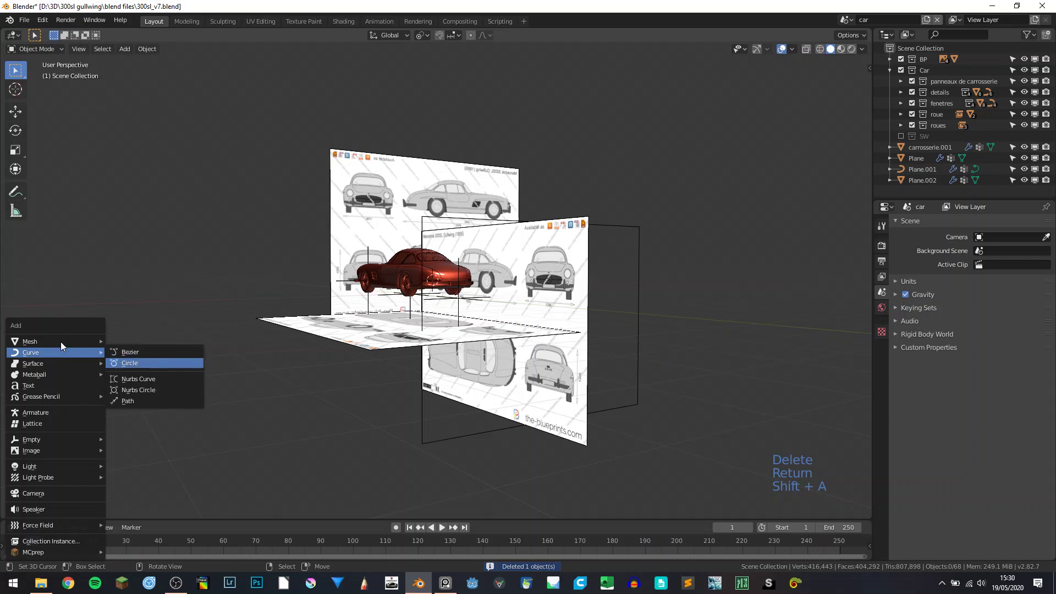
pyautogui.moveTo(76, 342)
pyautogui.click(139, 365)
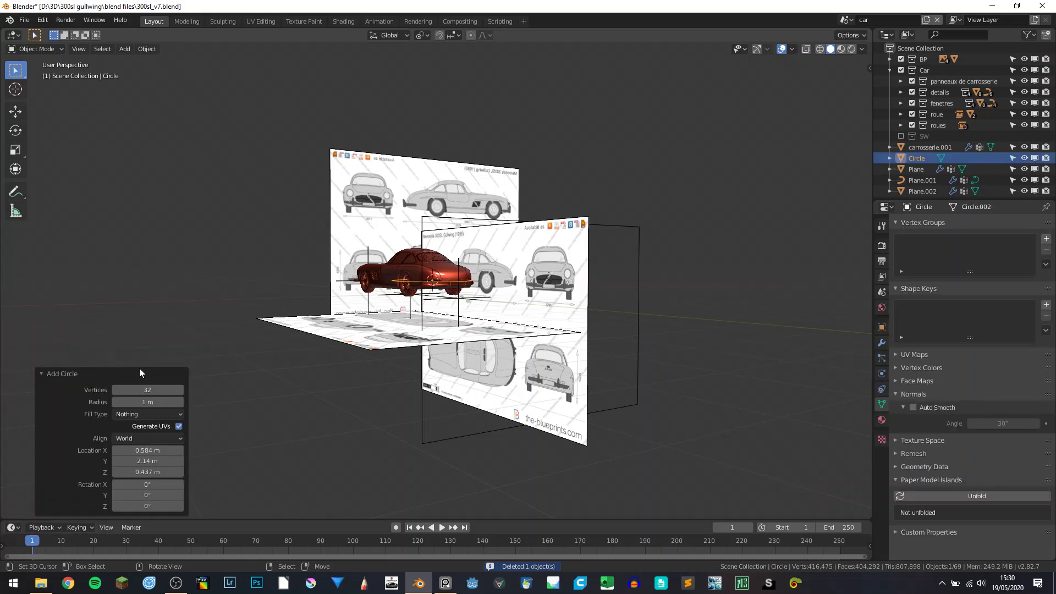
pyautogui.click(144, 390)
pyautogui.write('8')
pyautogui.press('Return')
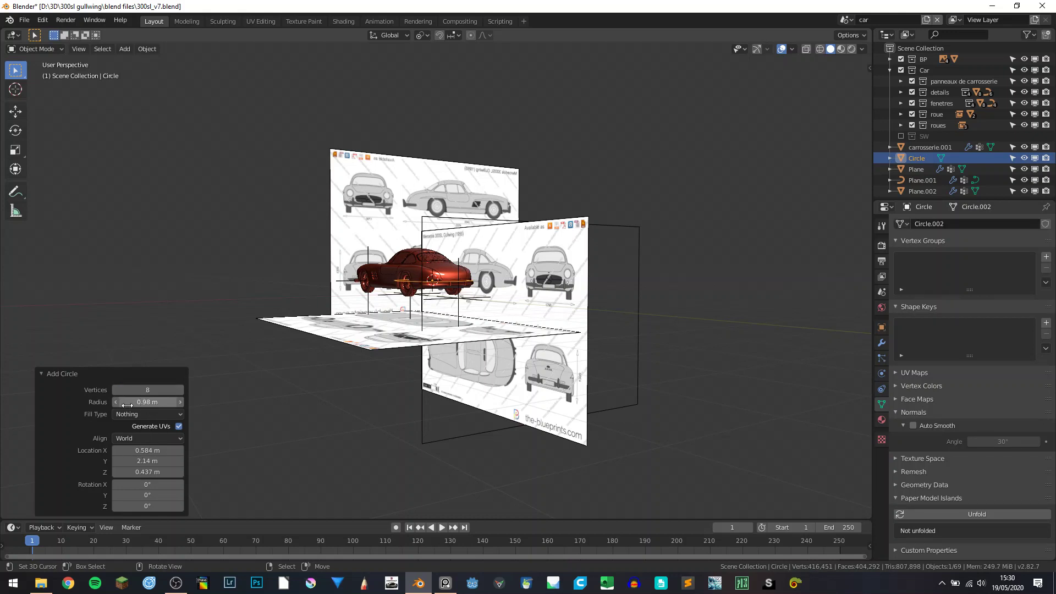
# Step: Set the new mesh circle's radius to 0.01 m and its X rotation to 90°
pyautogui.moveTo(152, 398); pyautogui.dragTo(89, 419)
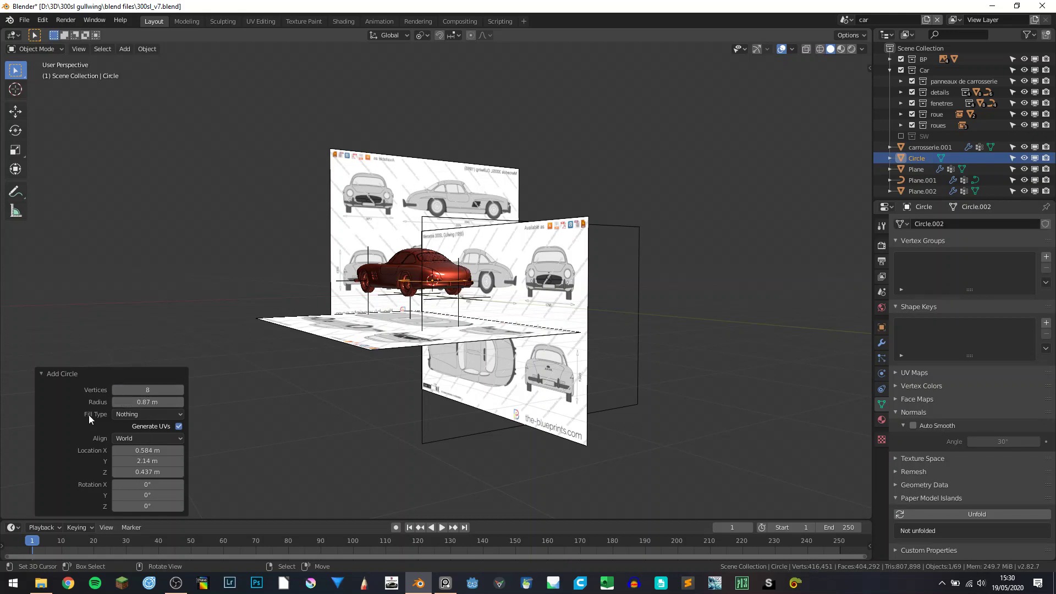
pyautogui.click(137, 403)
pyautogui.press('Return')
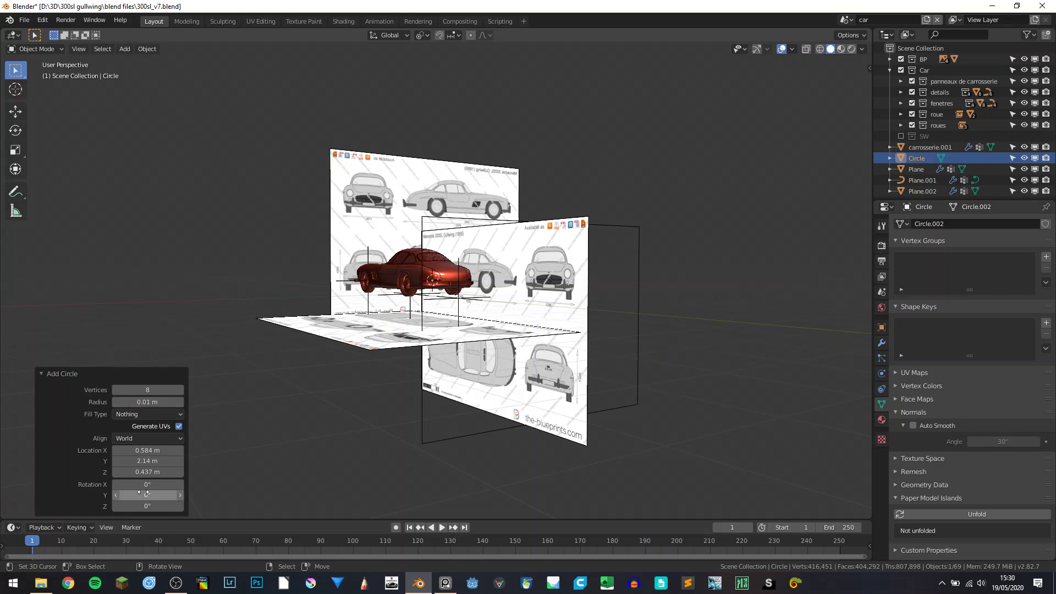
pyautogui.click(143, 486)
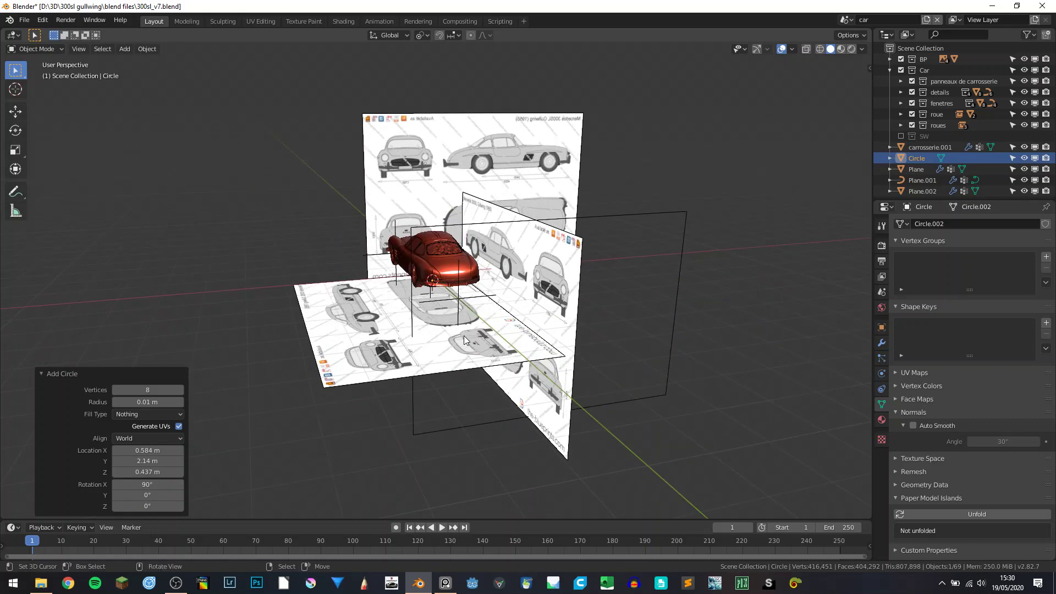
# Step: Move the circle about 0.0474 m along the Y axis, out in front of the light's plate
pyautogui.press('KP_Decimal')
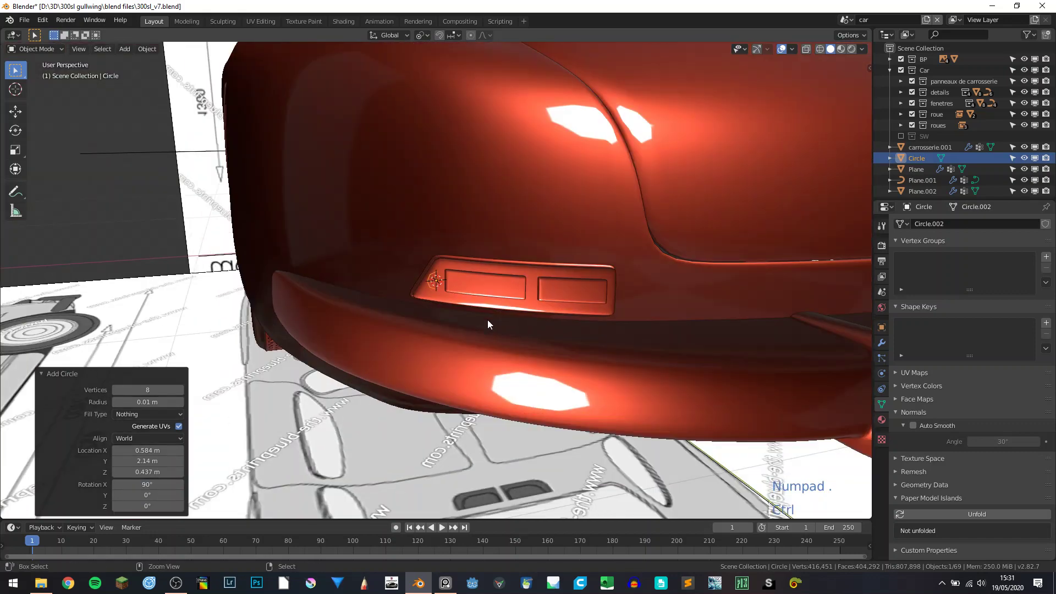
pyautogui.press('ctrl+KP_1')
pyautogui.moveTo(452, 290); pyautogui.dragTo(506, 332, button='middle')
pyautogui.scroll(-5, 497, 338)
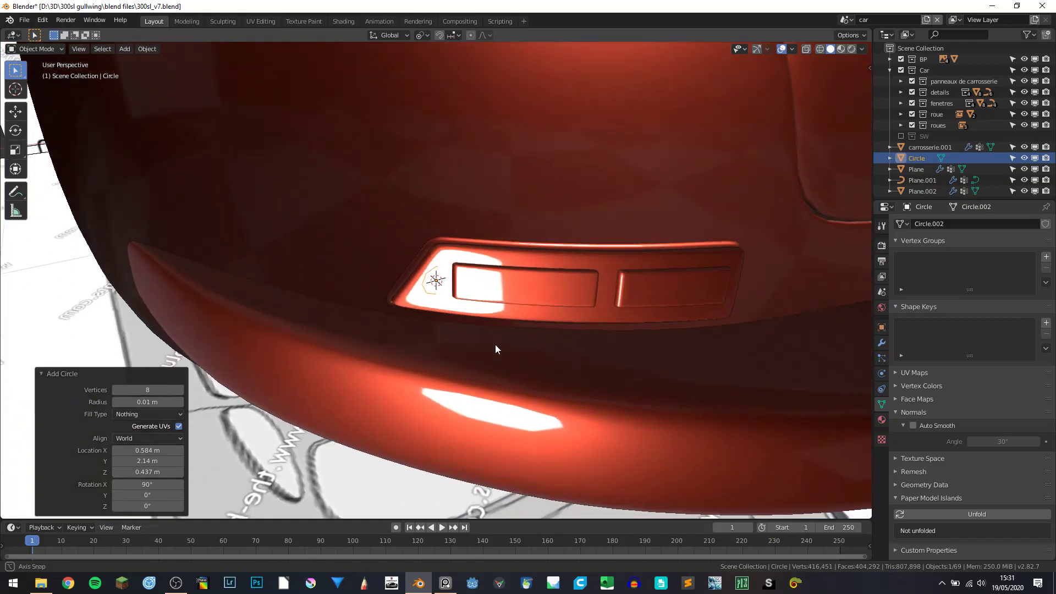
pyautogui.moveTo(505, 365); pyautogui.dragTo(418, 355, button='middle')
pyautogui.press('g')
pyautogui.press('y')
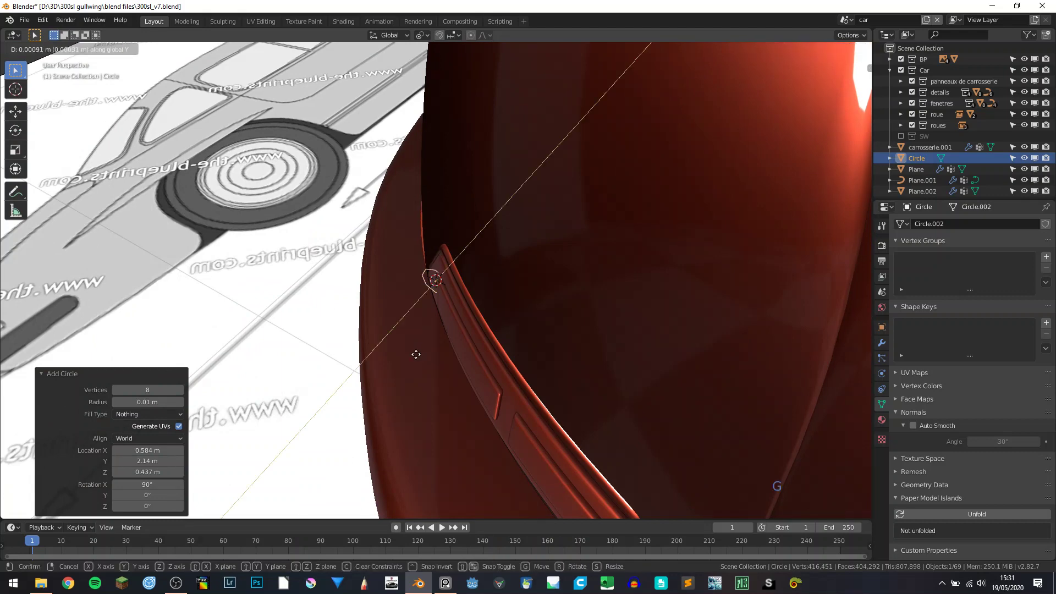
pyautogui.click(368, 396)
pyautogui.press('KP_1')
pyautogui.press('KP_3')
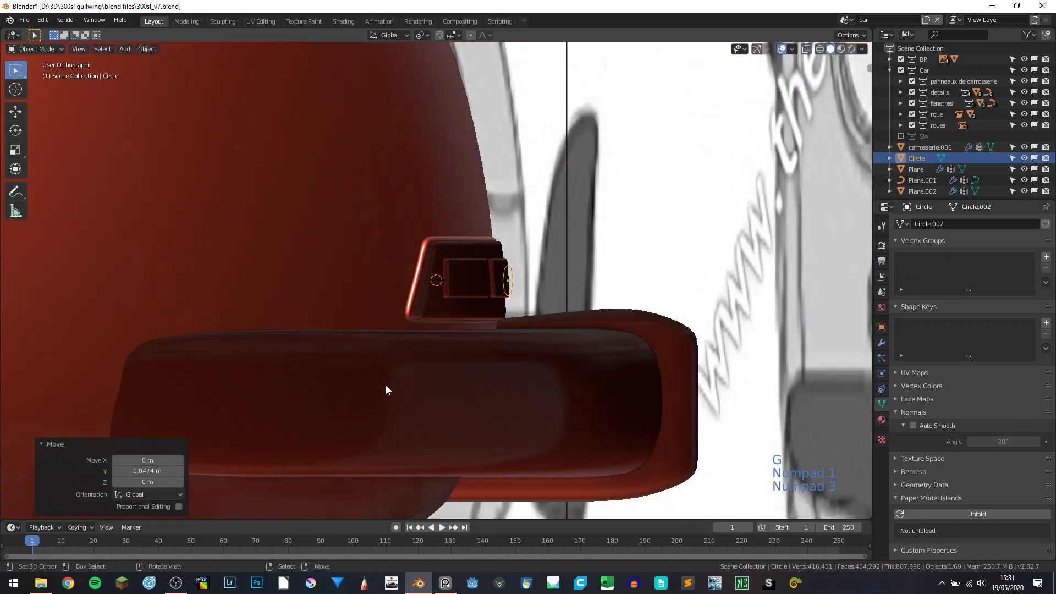
# Step: Add a Mirror modifier and a level 2 Subdivision Surface modifier to the circle
pyautogui.press('ctrl+KP_1')
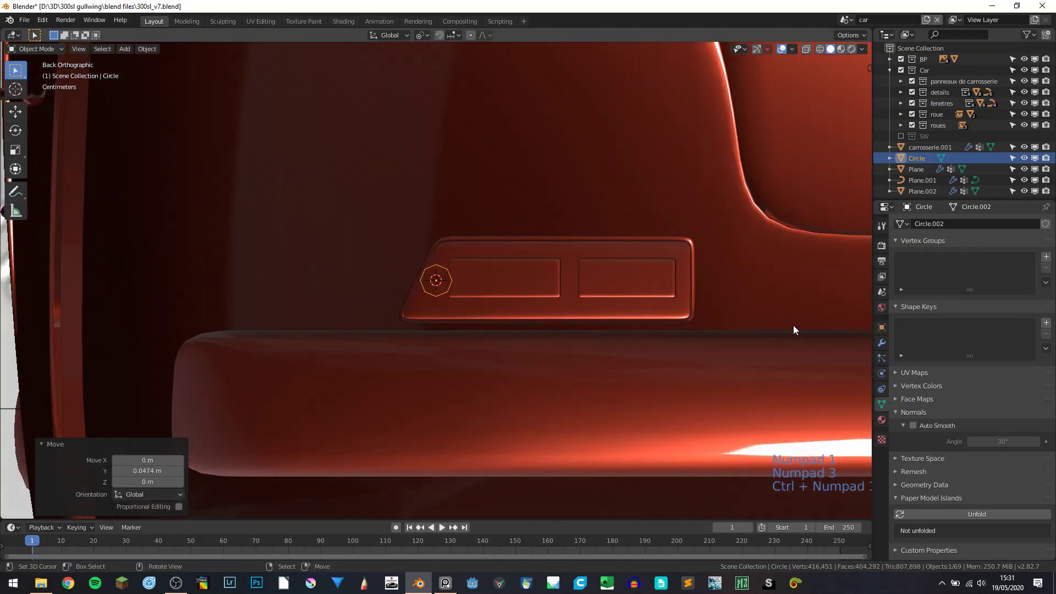
pyautogui.click(881, 344)
pyautogui.click(934, 224)
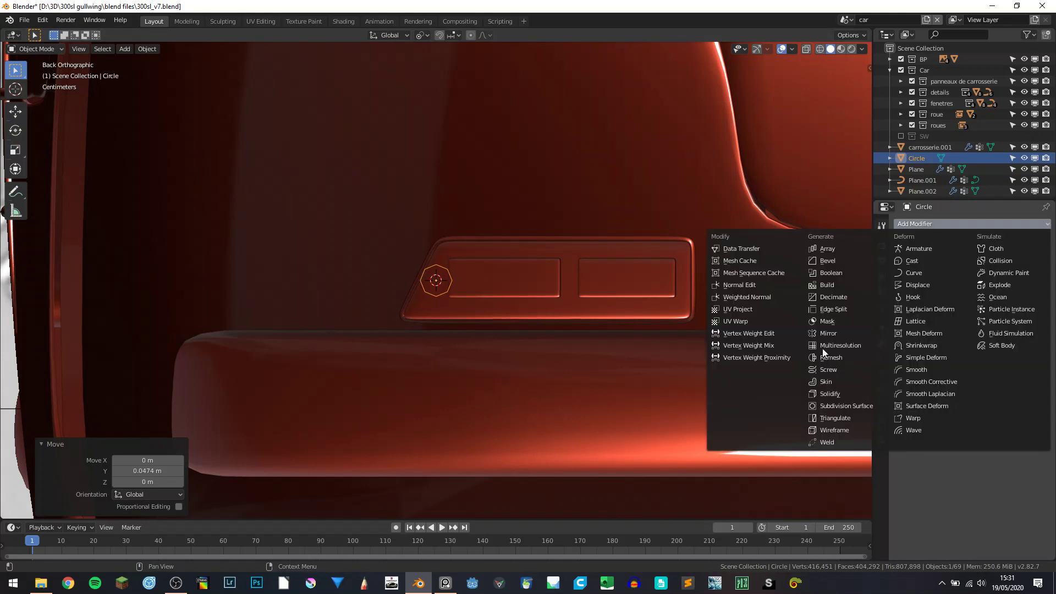
pyautogui.click(843, 333)
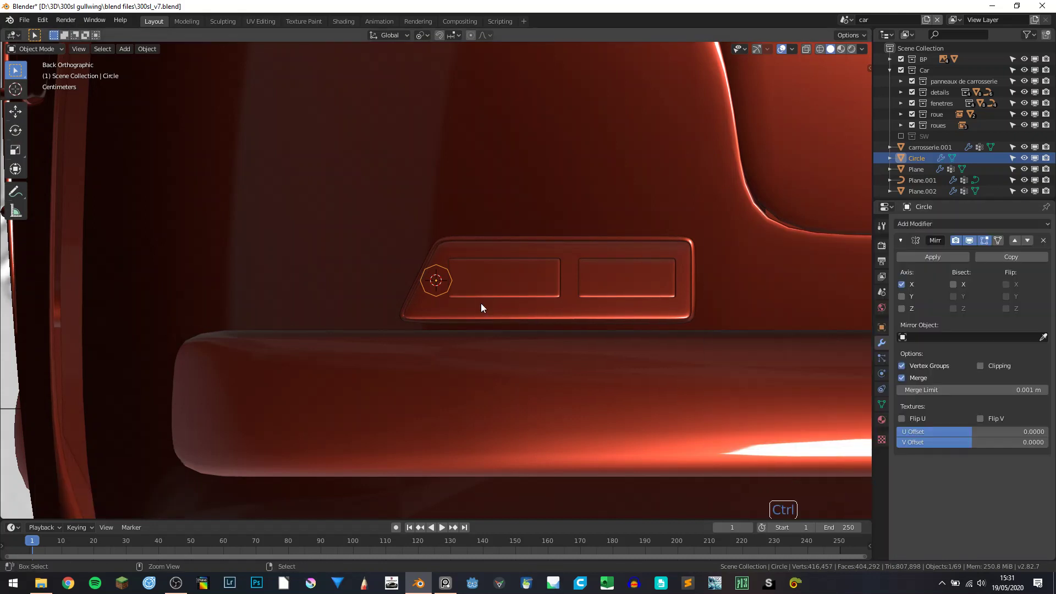
pyautogui.hotkey('ctrl', '2')
pyautogui.scroll(1, 476, 292)
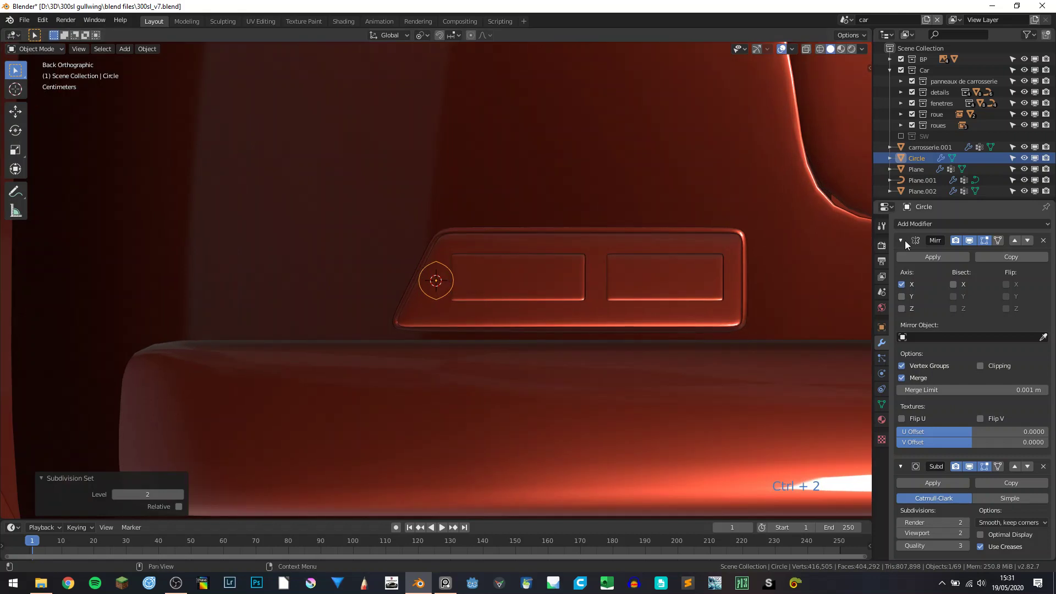
# Step: Set base_mesh as the mirror object of the circle's Mirror modifier
pyautogui.click(961, 335)
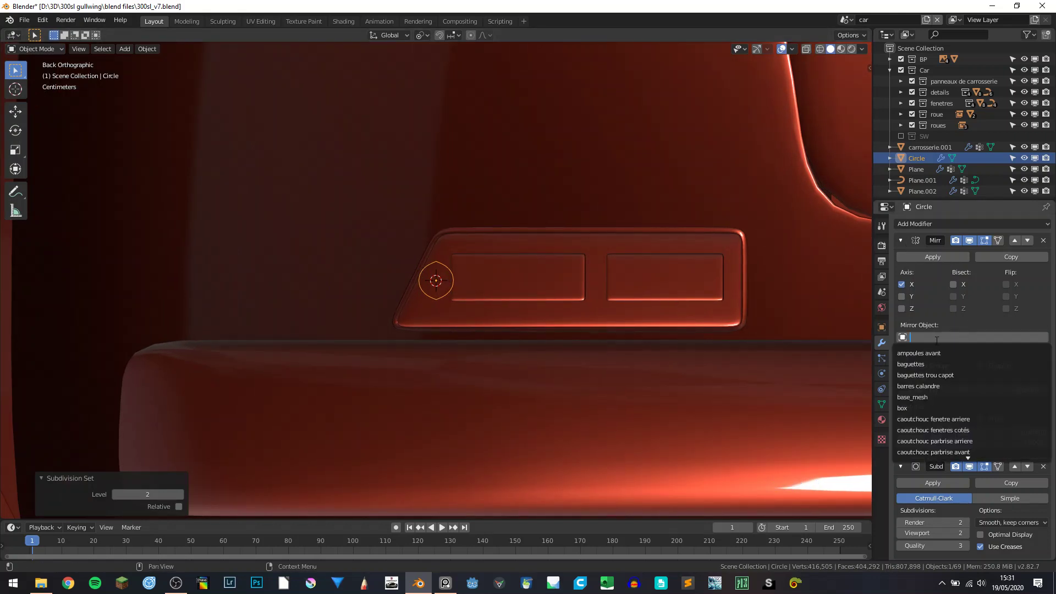
pyautogui.click(941, 397)
pyautogui.scroll(-13, 642, 270)
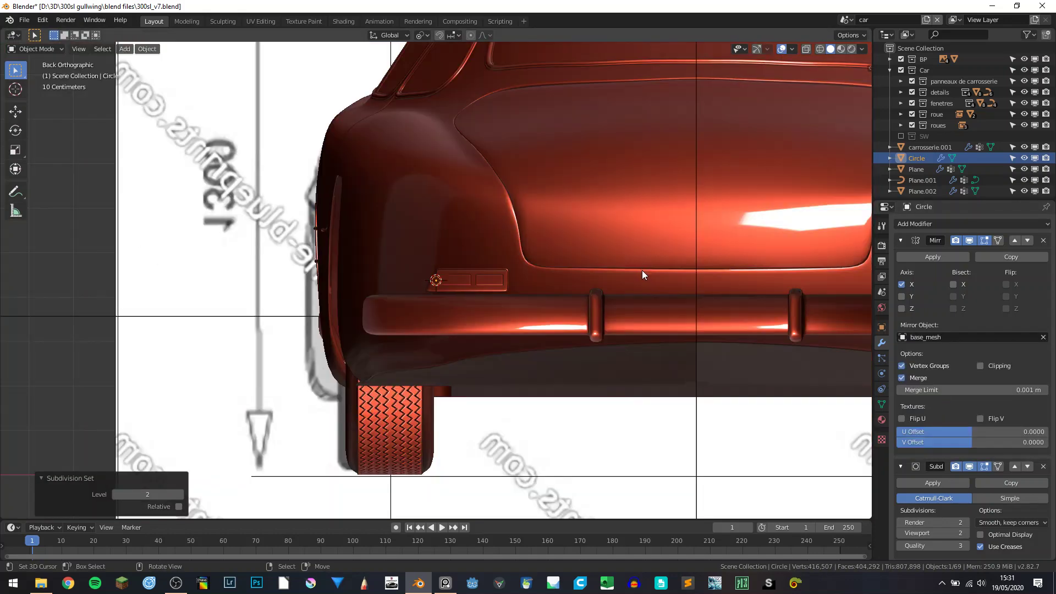
pyautogui.scroll(6, 444, 300)
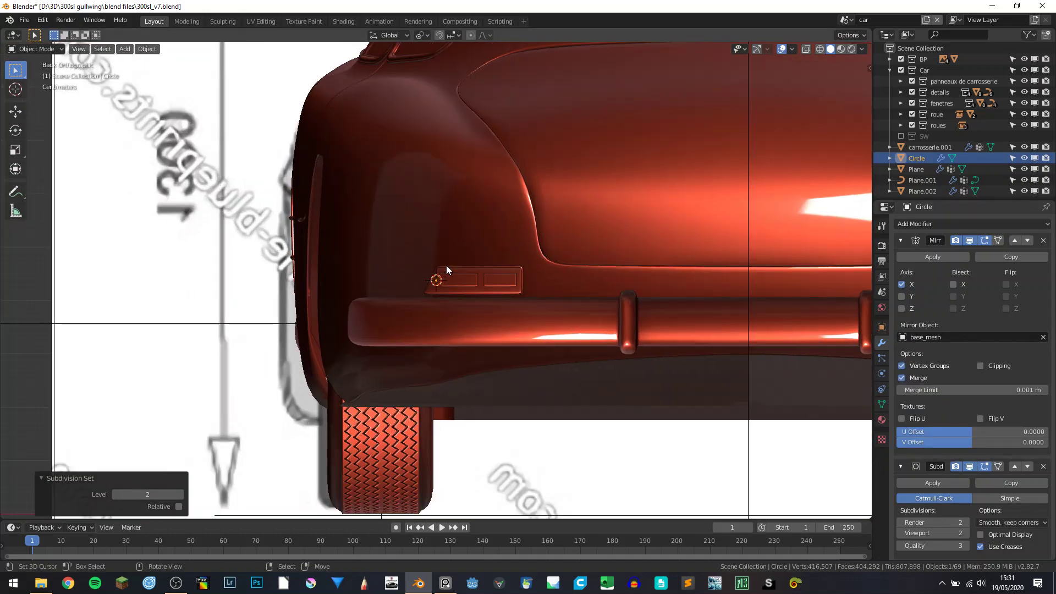
# Step: Test the circle's mirroring across the car with a trial move and cancel it
pyautogui.scroll(4, 447, 268)
pyautogui.press('g')
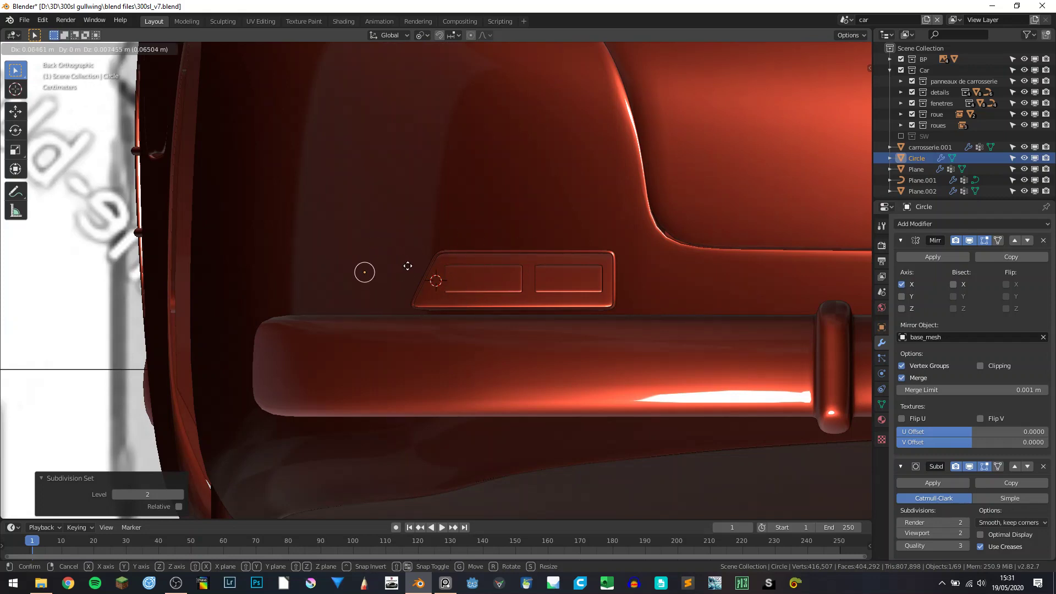
pyautogui.scroll(-6, 450, 296)
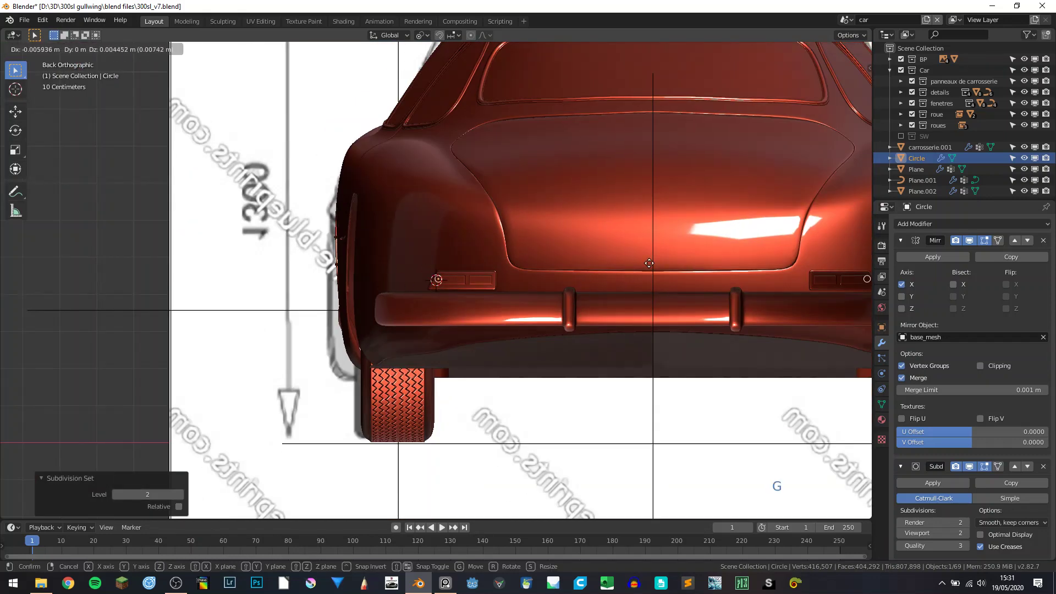
pyautogui.click(536, 295)
pyautogui.scroll(10, 470, 290)
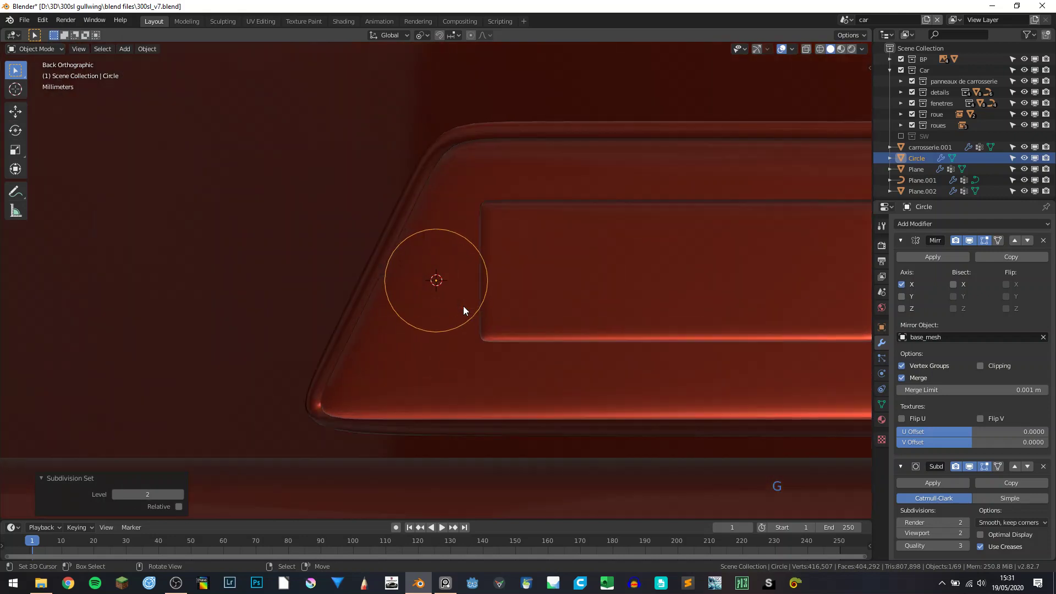
# Step: Extrude the circle's outline in Edit Mode and scale it inward to about 0.159, forming a ring of faces
pyautogui.press('Tab')
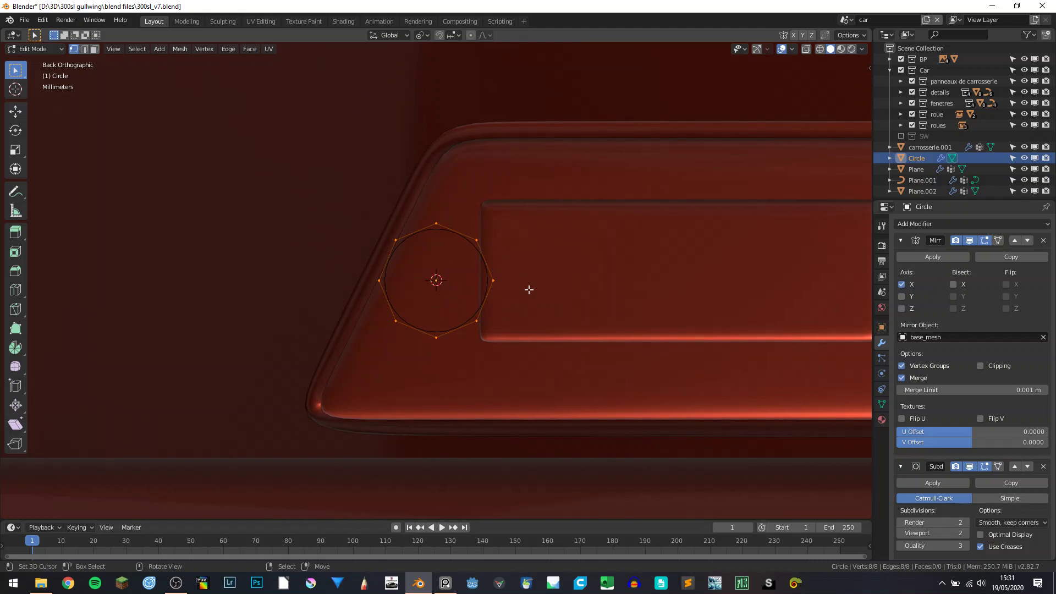
pyautogui.press('e')
pyautogui.press('s')
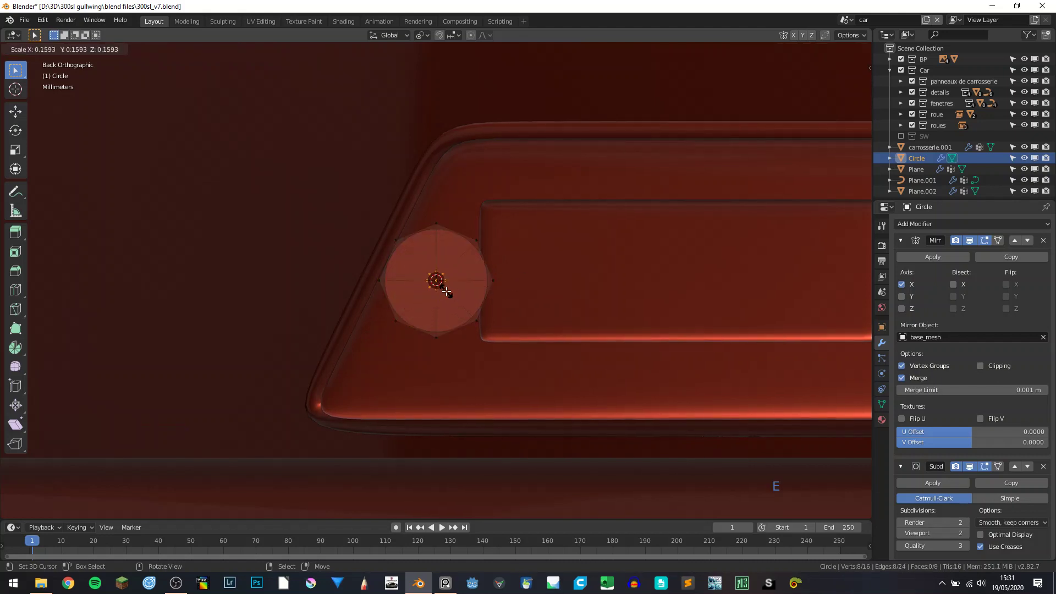
pyautogui.click(447, 293)
# Step: Move the small inner ring about 0.00585 m outward along Y to form a cone
pyautogui.moveTo(509, 302); pyautogui.dragTo(456, 329, button='middle')
pyautogui.press('KP_Decimal')
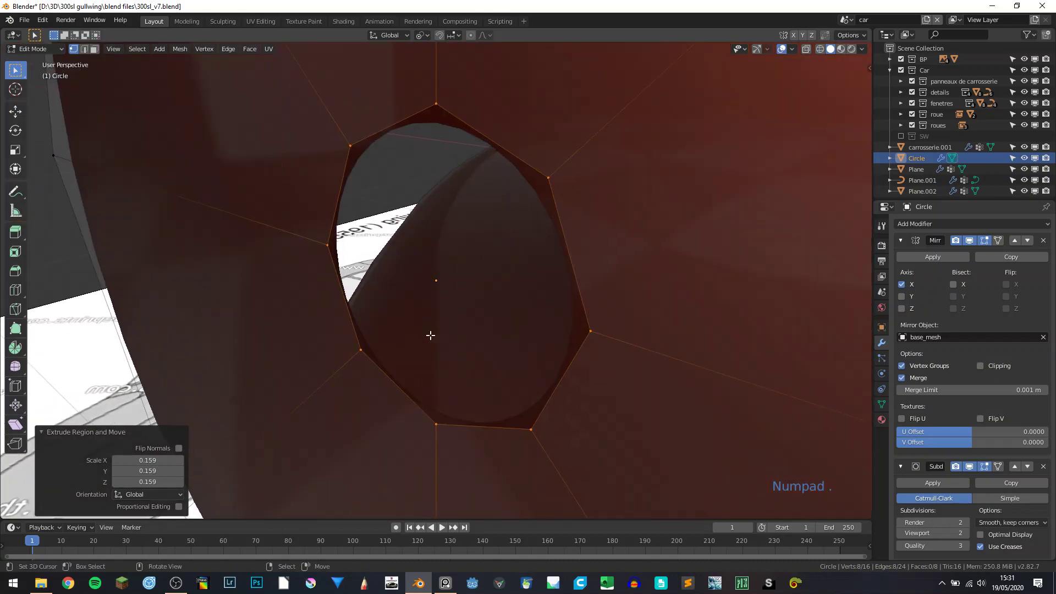
pyautogui.scroll(-6, 522, 337)
pyautogui.press('g')
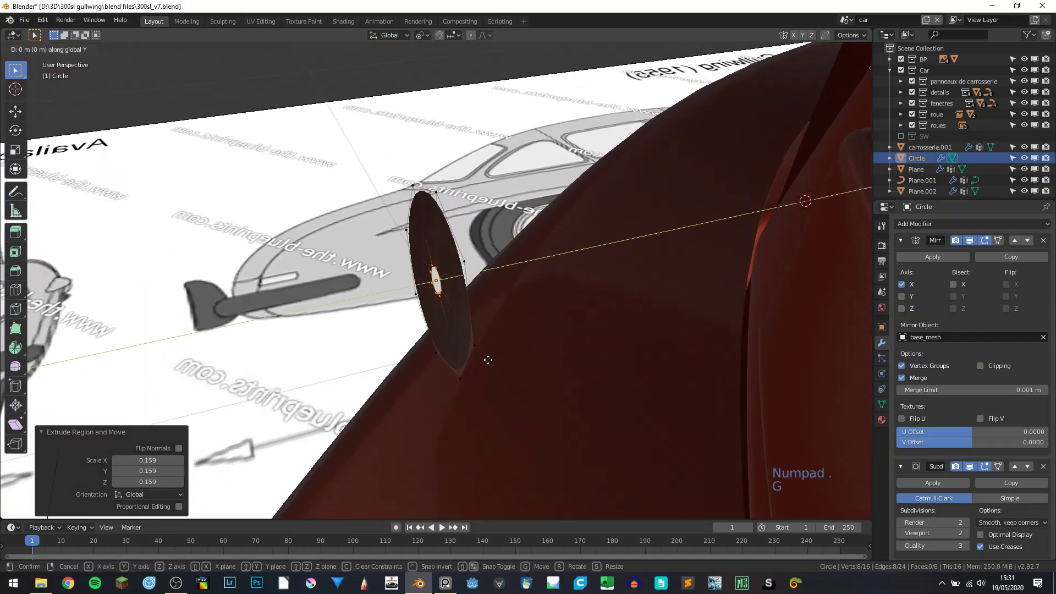
pyautogui.click(432, 363)
# Step: Add two loop cuts around the cone and scale them up by about 1.254 to round it into a dome
pyautogui.hotkey('ctrl', 'r')
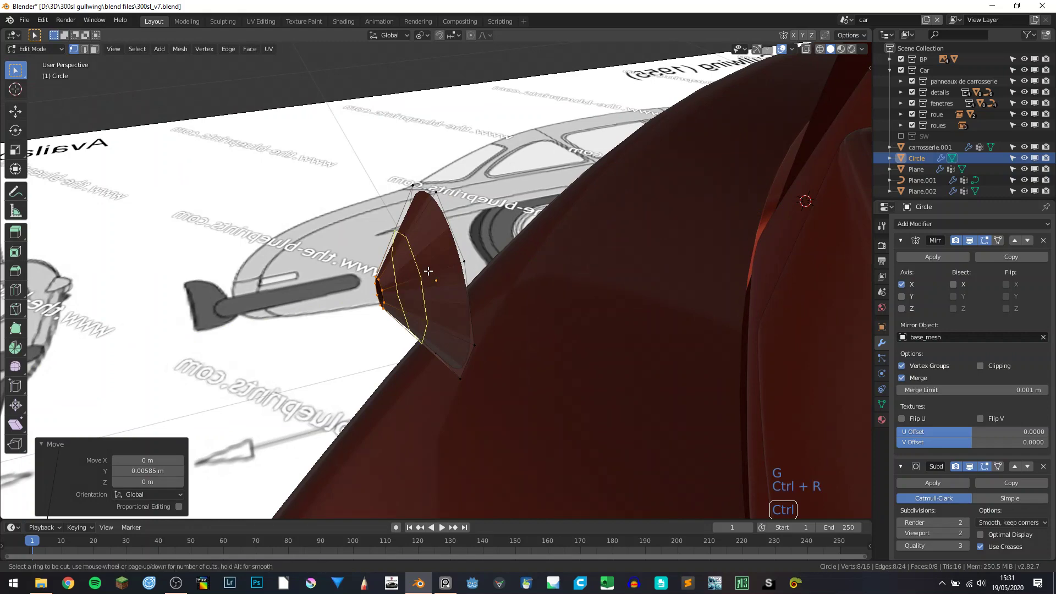
pyautogui.scroll(1, 428, 271)
pyautogui.click(429, 271)
pyautogui.rightClick(428, 271)
pyautogui.press('s')
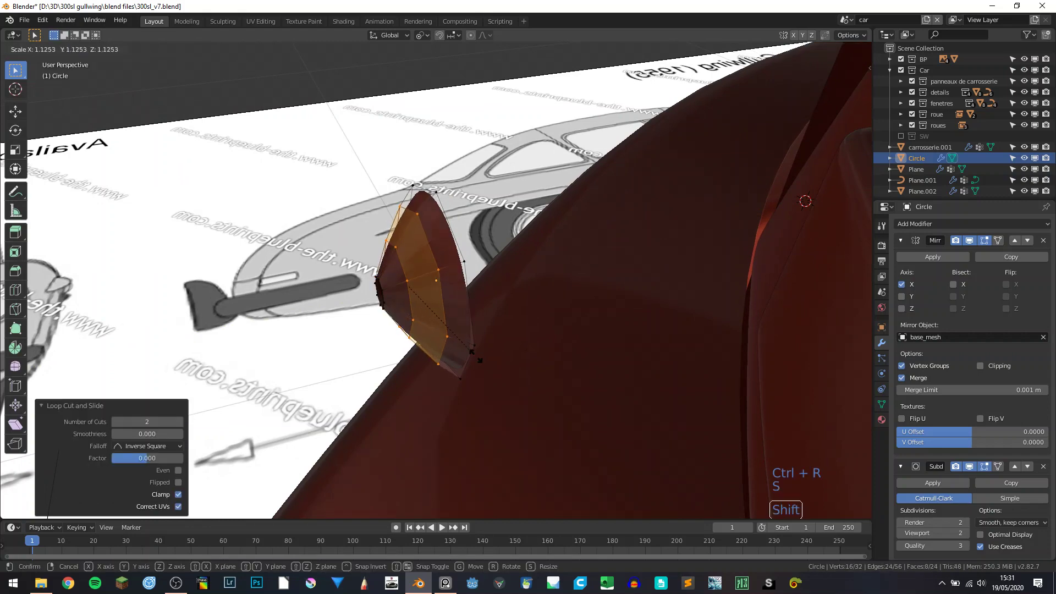
pyautogui.click(359, 288)
pyautogui.press('super')
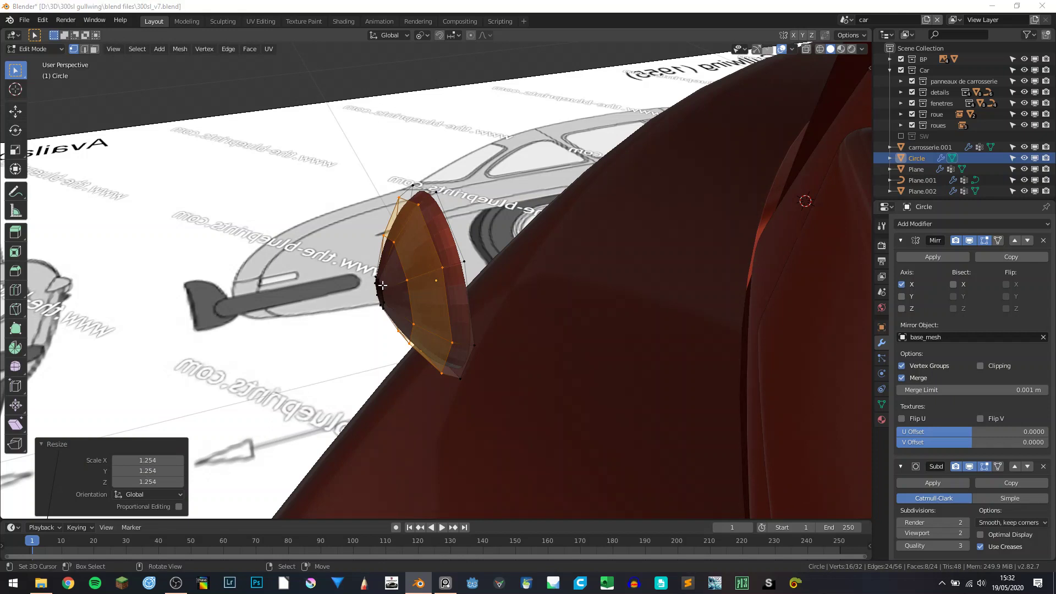
# Step: Select the edge loop around the dome's tip and move it about -0.00069 m along Y to flatten the tip
pyautogui.click(381, 285)
pyautogui.keyDown('alt'); pyautogui.click(385, 294); pyautogui.keyUp('alt')
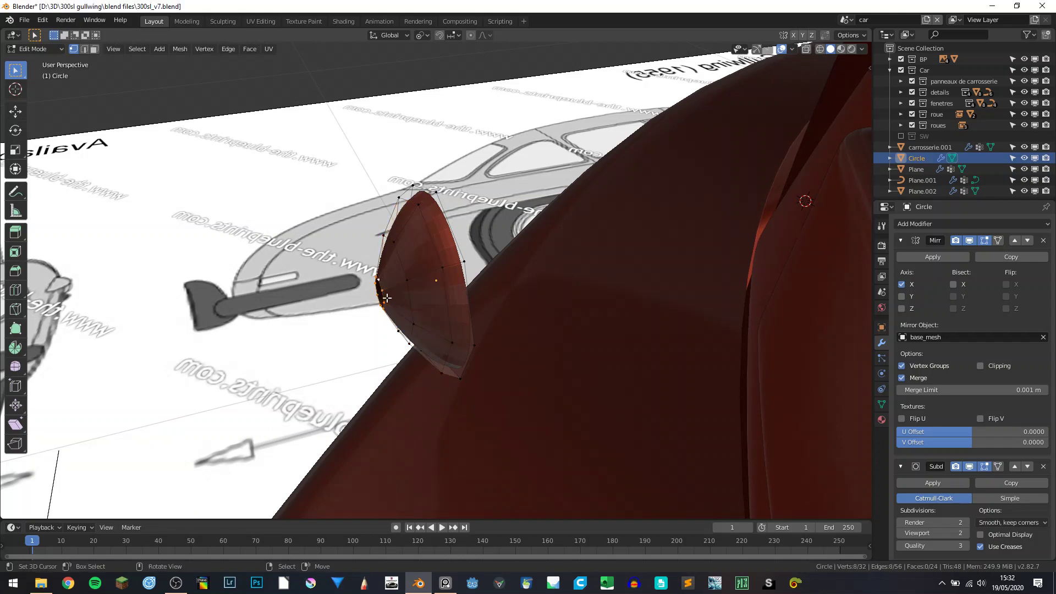
pyautogui.press('g')
pyautogui.press('y')
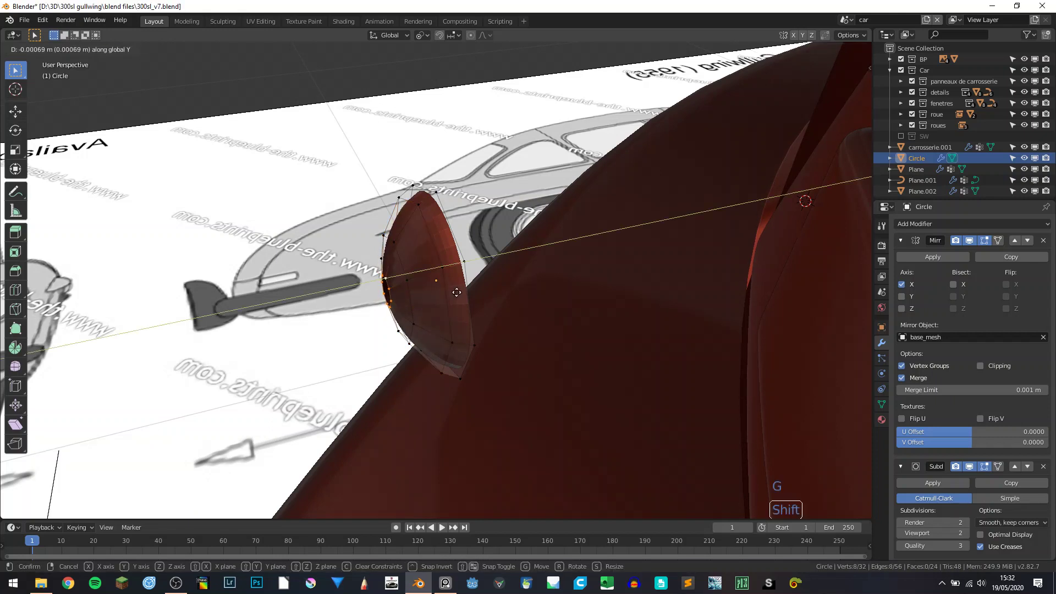
pyautogui.click(456, 292)
# Step: Extrude the edge loop at the dome's tip about -0.00448 m along Y to form the wall of the central hole
pyautogui.moveTo(456, 292); pyautogui.dragTo(441, 277, button='middle')
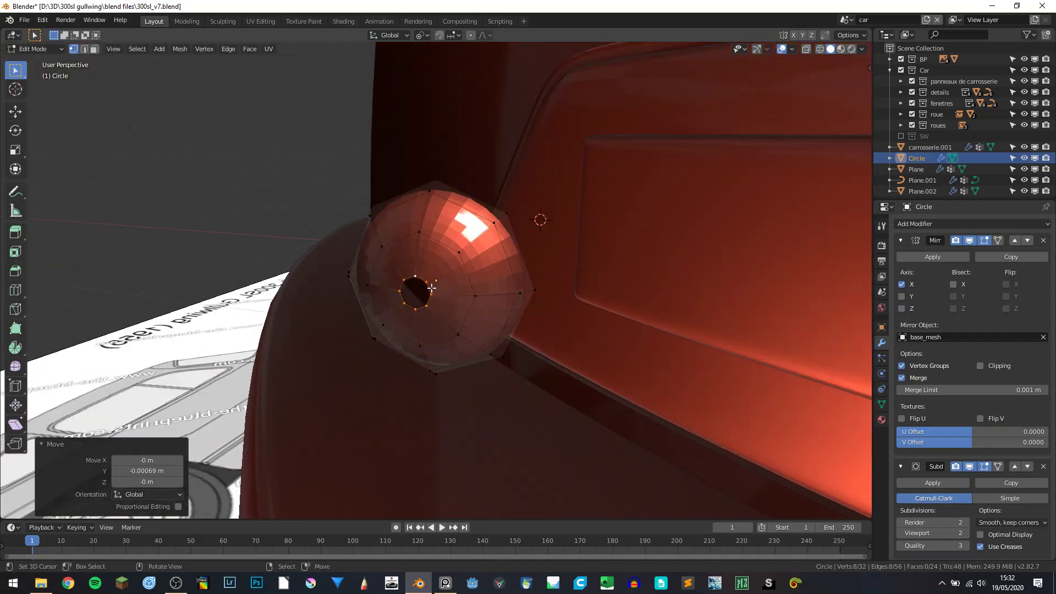
pyautogui.press('e')
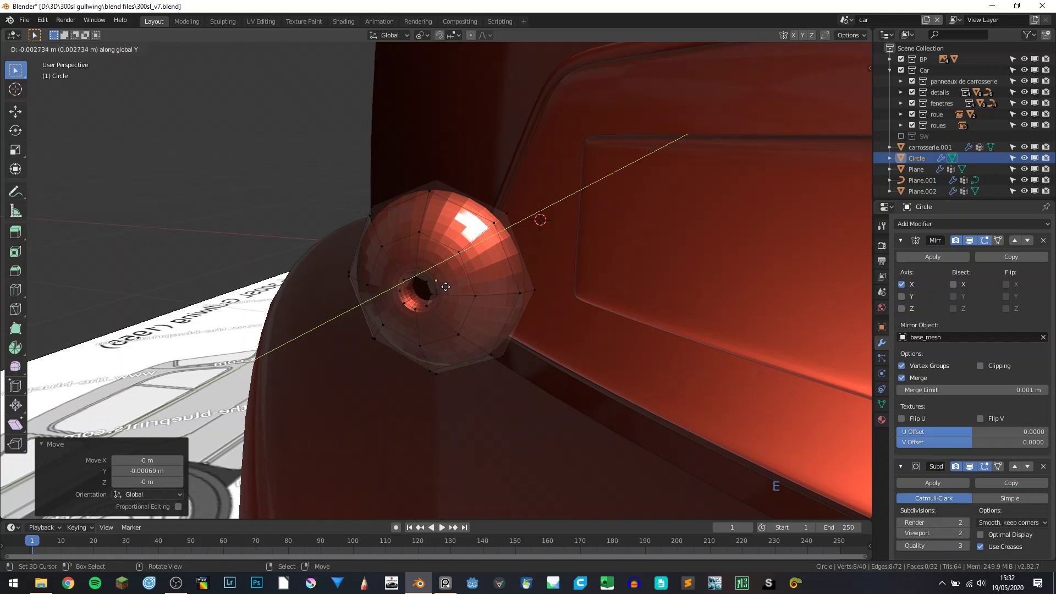
pyautogui.click(454, 284)
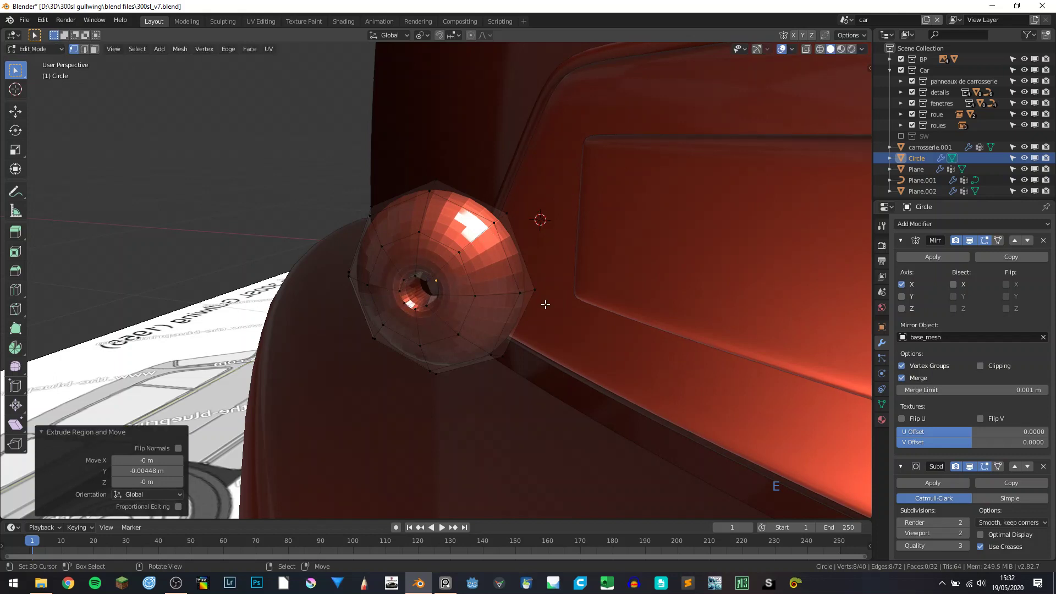
# Step: Extrude the hole's inner ring again and scale it inward by about 0.455 with the pivot point set to Bounding Box Center
pyautogui.press('e')
pyautogui.press('s')
pyautogui.rightClick(478, 292)
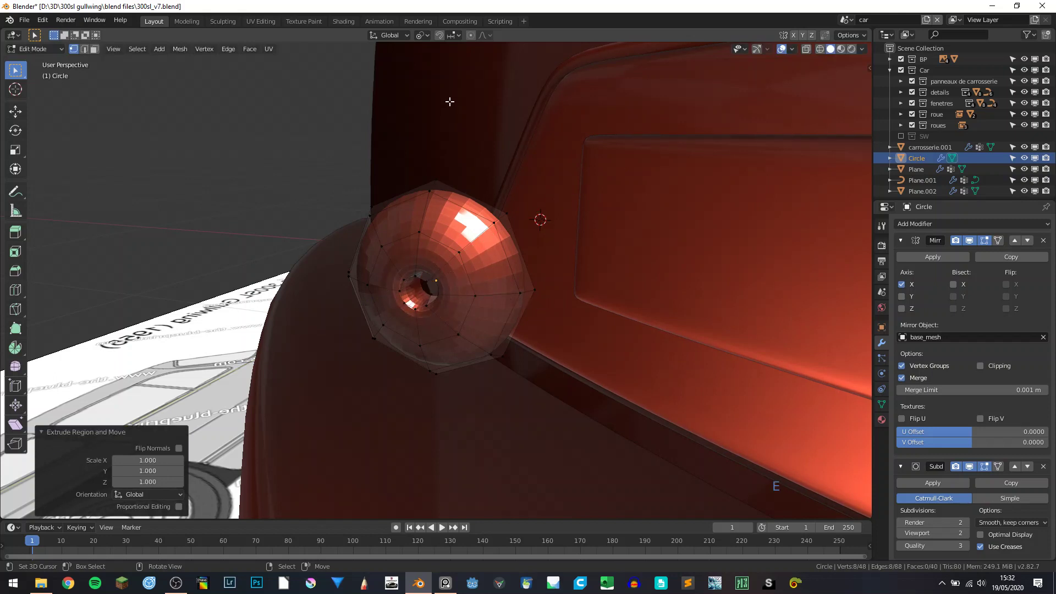
pyautogui.click(424, 37)
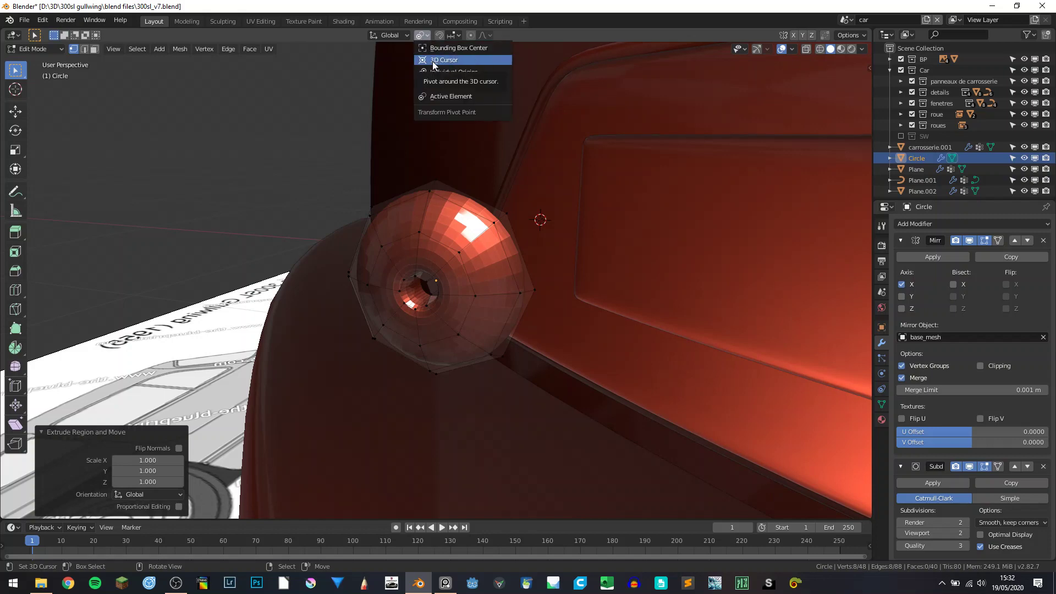
pyautogui.click(427, 49)
pyautogui.moveTo(451, 264); pyautogui.dragTo(399, 302, button='middle')
pyautogui.press('s')
pyautogui.click(443, 272)
pyautogui.press('s')
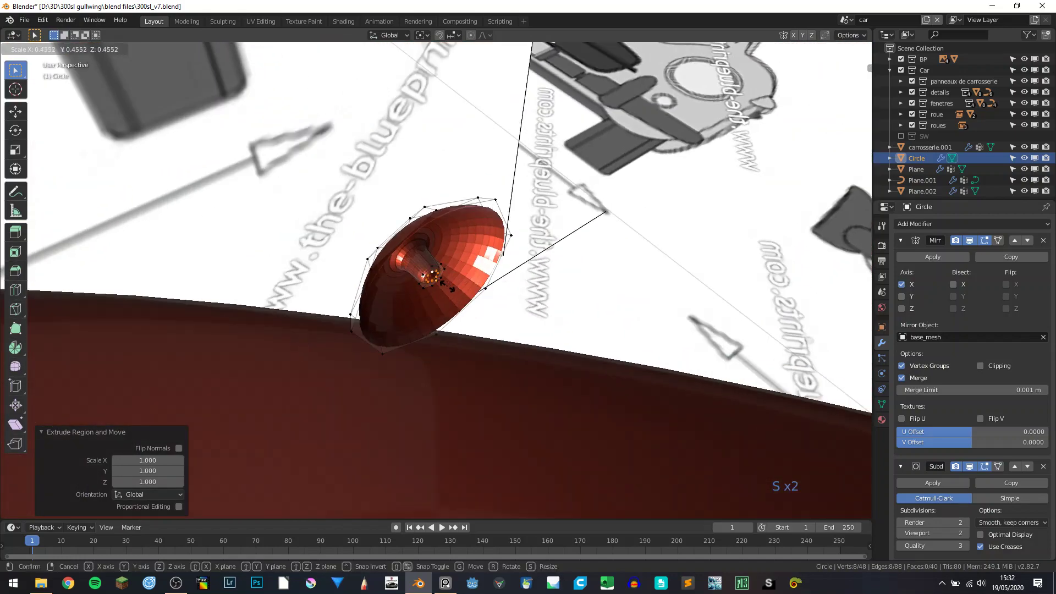
pyautogui.click(433, 278)
# Step: Fill the small ring at the bottom of the hole with a face and return to Object Mode
pyautogui.moveTo(433, 278); pyautogui.dragTo(454, 278, button='middle')
pyautogui.scroll(4, 471, 287)
pyautogui.scroll(3, 450, 288)
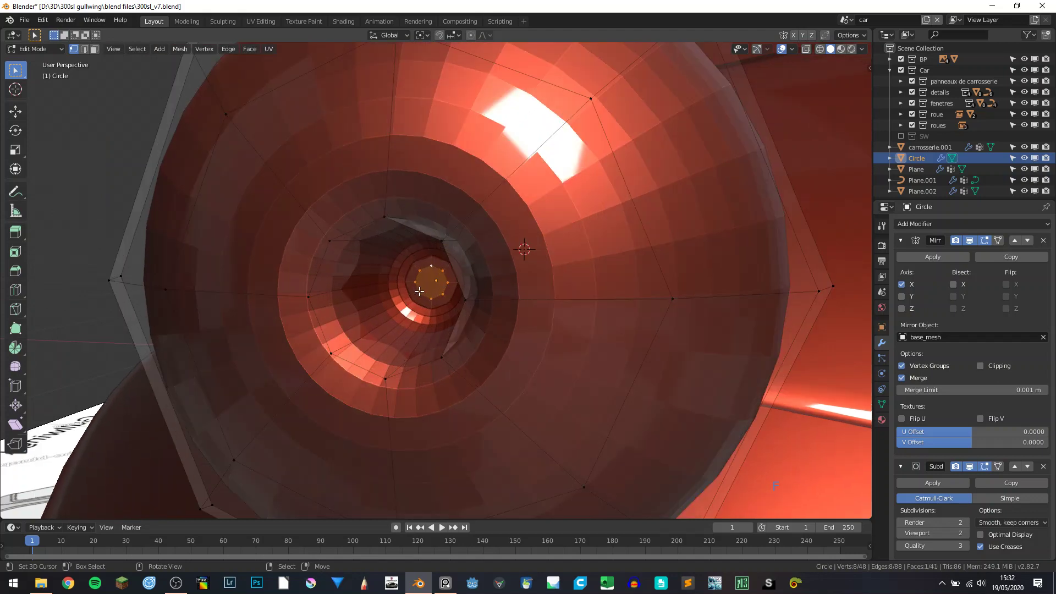
pyautogui.press('f')
pyautogui.press('Tab')
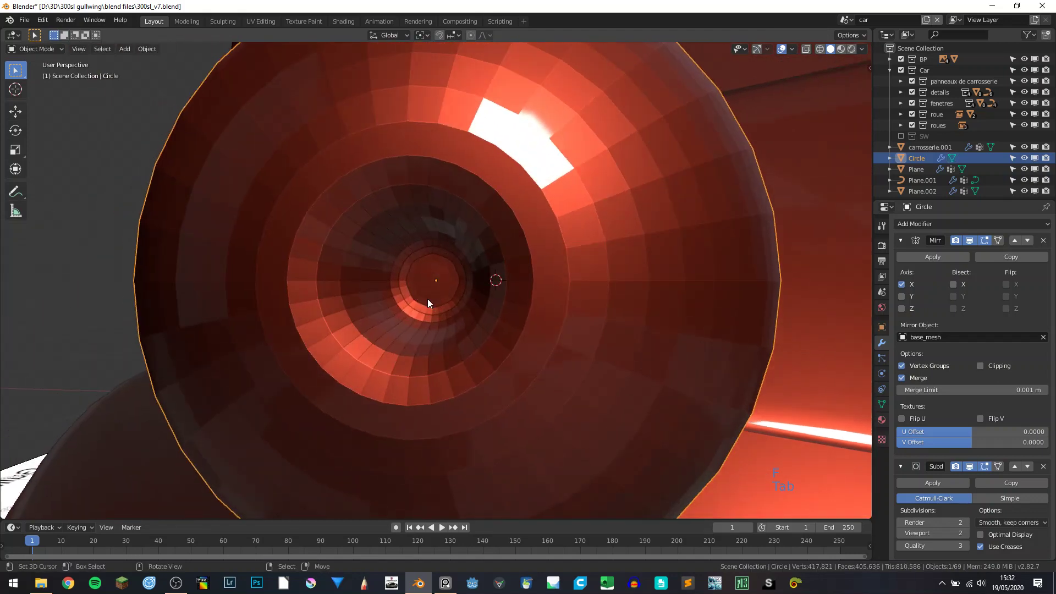
# Step: Apply smooth shading to the domed circle
pyautogui.scroll(-6, 427, 299)
pyautogui.moveTo(523, 307); pyautogui.dragTo(477, 294, button='middle')
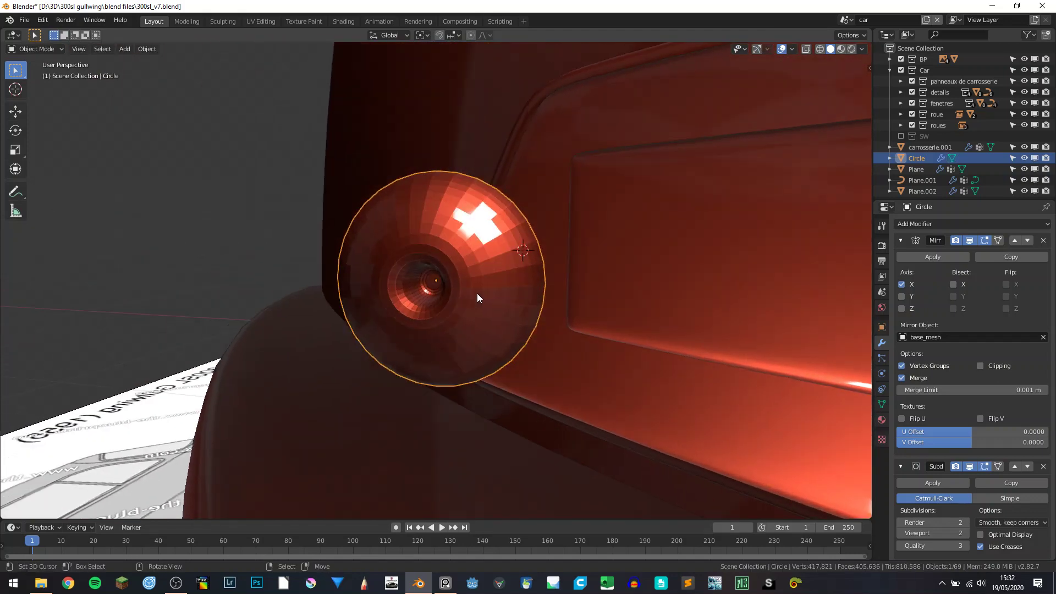
pyautogui.rightClick(465, 293)
pyautogui.click(464, 295)
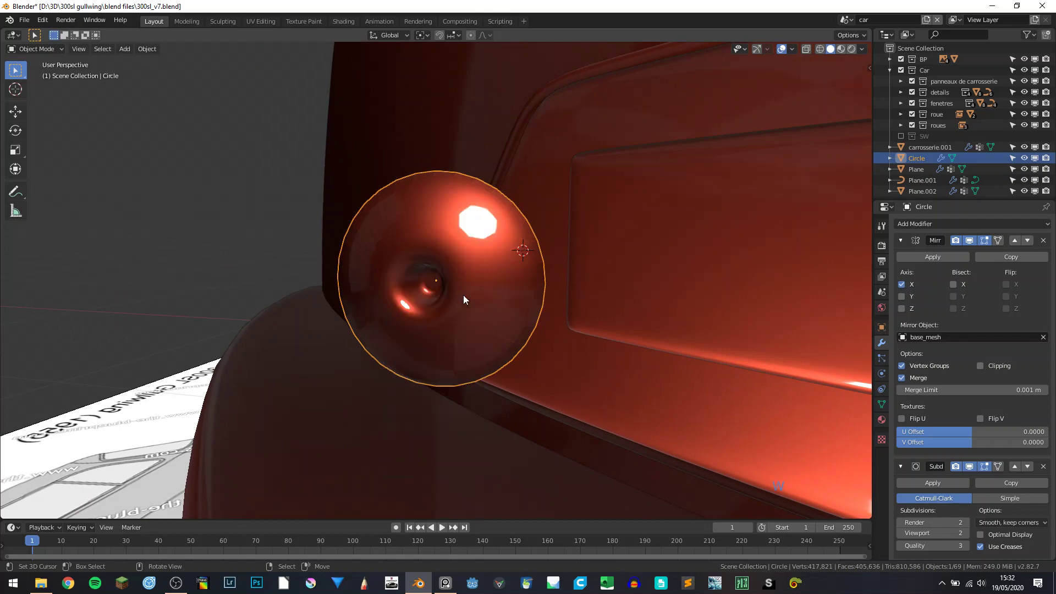
# Step: Add a loop cut inside the dome's central hole and slide it by about 0.81 to sharpen the rim
pyautogui.scroll(-2, 439, 297)
pyautogui.moveTo(439, 297); pyautogui.dragTo(468, 293, button='middle')
pyautogui.press('Tab')
pyautogui.scroll(4, 468, 294)
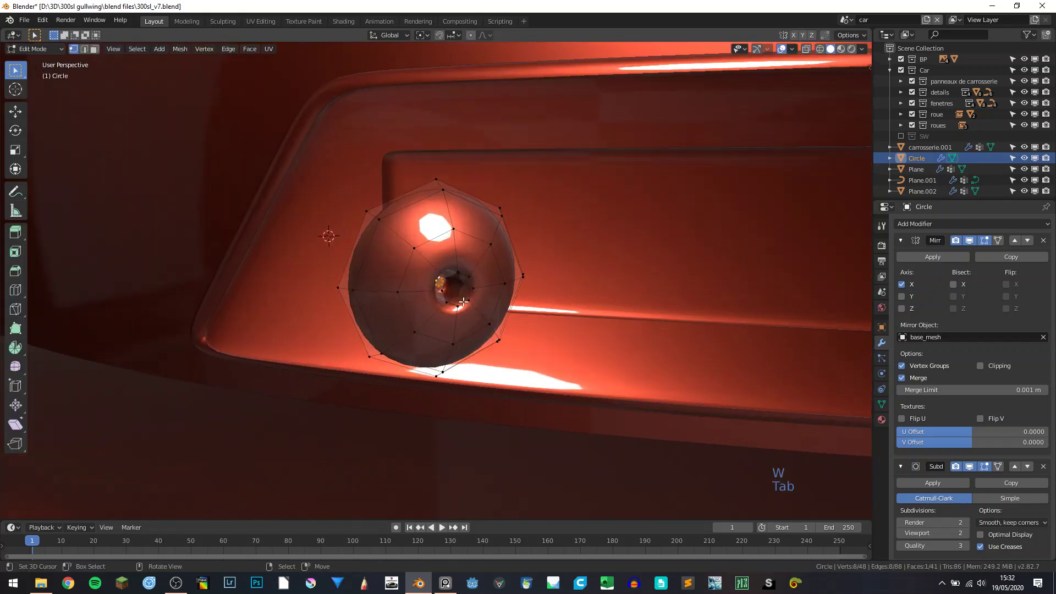
pyautogui.hotkey('ctrl', 'r')
pyautogui.click(484, 304)
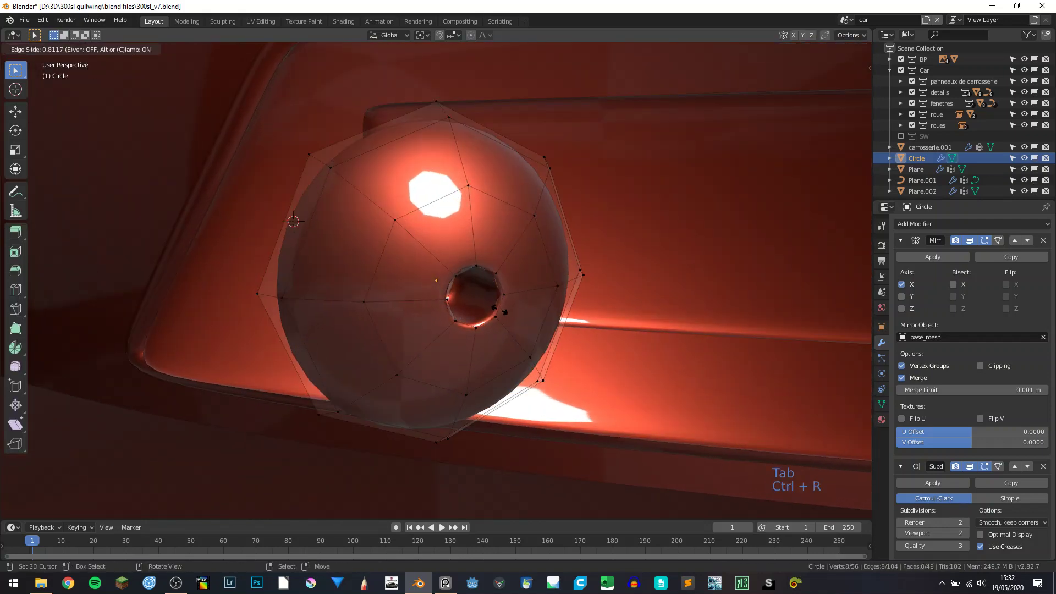
pyautogui.click(500, 309)
pyautogui.press('Tab')
# Step: Scale the dome down to about 0.622 in the back view
pyautogui.scroll(-3, 487, 309)
pyautogui.moveTo(488, 309); pyautogui.dragTo(428, 308, button='middle')
pyautogui.scroll(3, 503, 332)
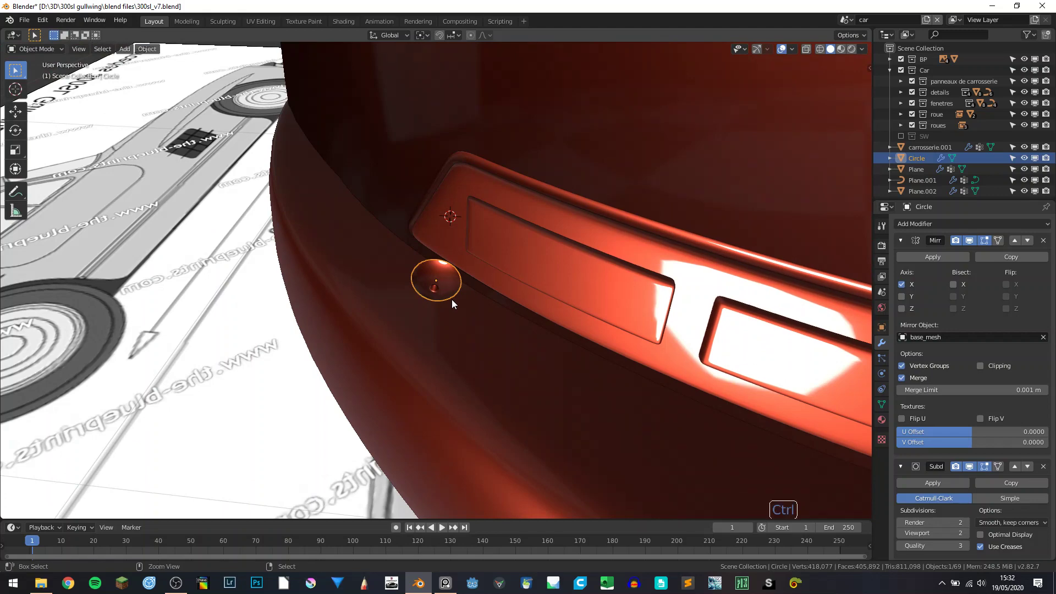
pyautogui.press('ctrl+KP_1')
pyautogui.press('s')
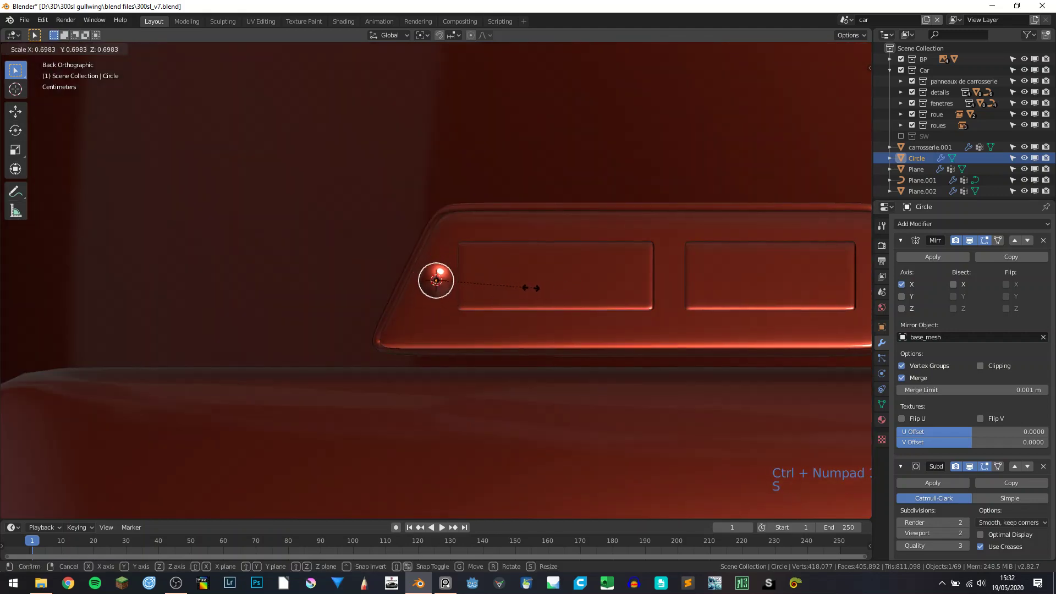
pyautogui.click(520, 288)
# Step: Move the dome about -0.0467 m along Y onto the rear light plate and try rotating it to the plate's angle
pyautogui.moveTo(521, 289); pyautogui.dragTo(576, 374, button='middle')
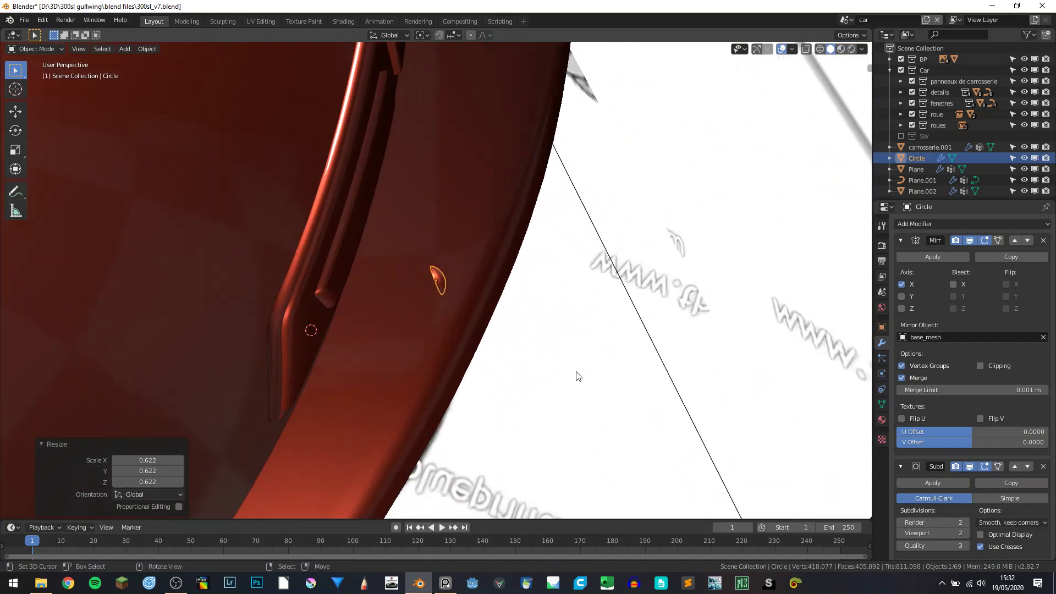
pyautogui.press('KP_7')
pyautogui.keyDown('shift'); pyautogui.moveTo(437, 342); pyautogui.dragTo(413, 302, button='middle'); pyautogui.keyUp('shift')
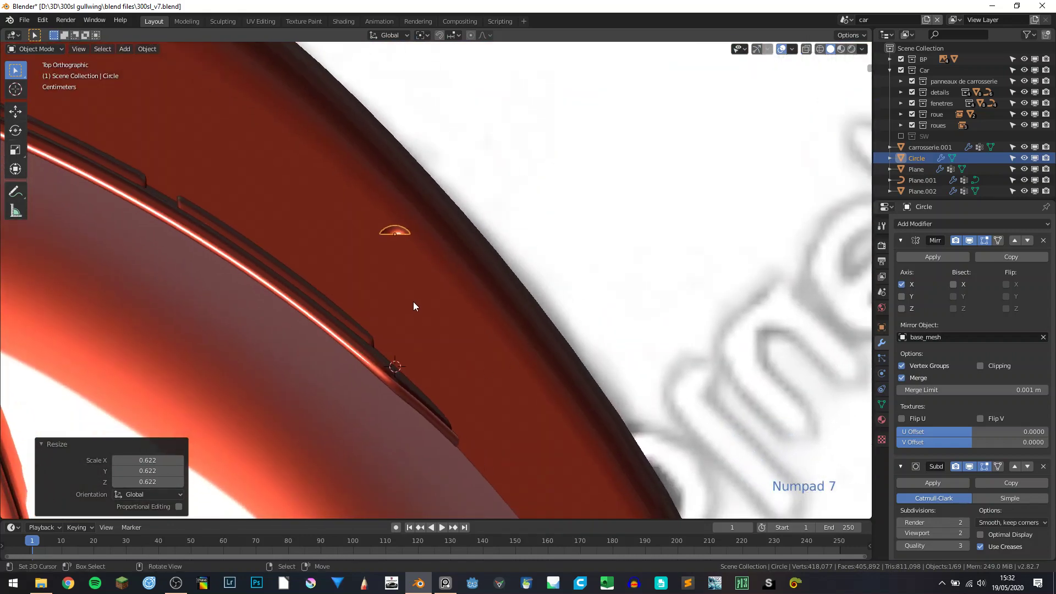
pyautogui.press('g')
pyautogui.middleClick(414, 302)
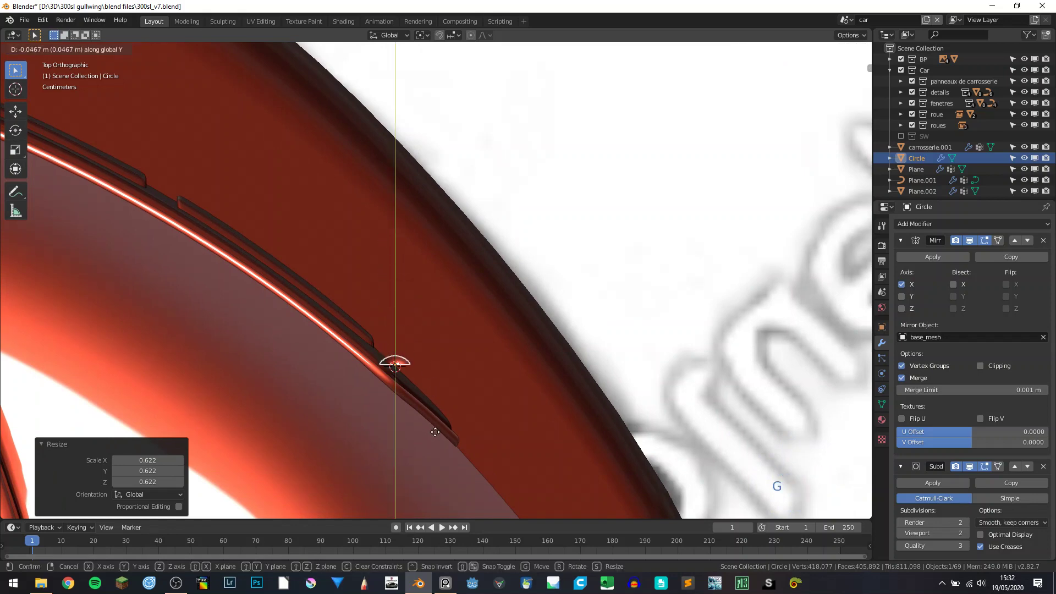
pyautogui.click(440, 362)
pyautogui.press('r')
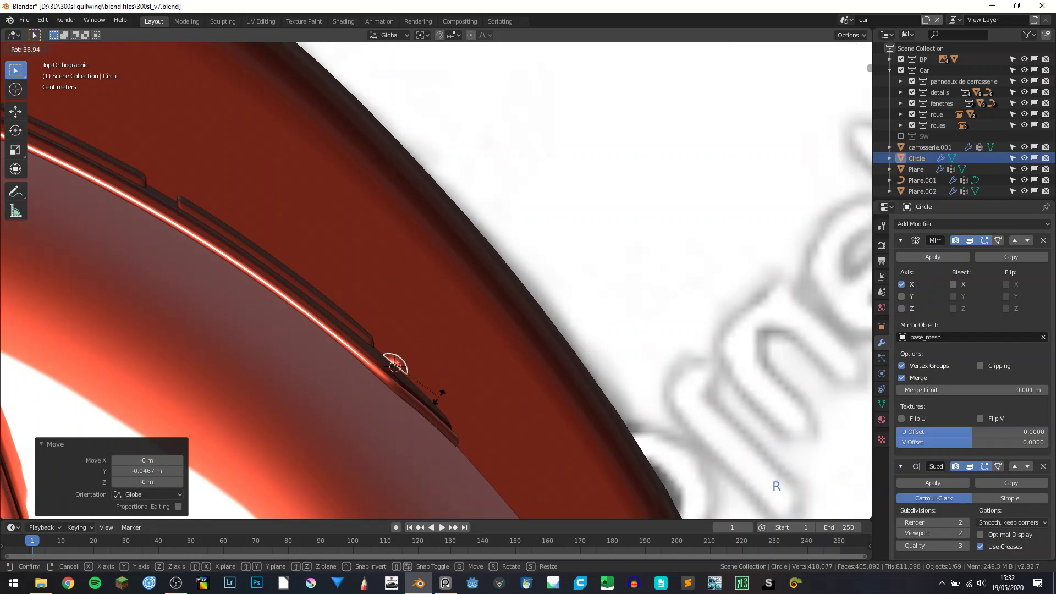
pyautogui.click(437, 396)
# Step: Extrude the dome's outer edge backward along Y through the plate to form a cylindrical base
pyautogui.press('Tab')
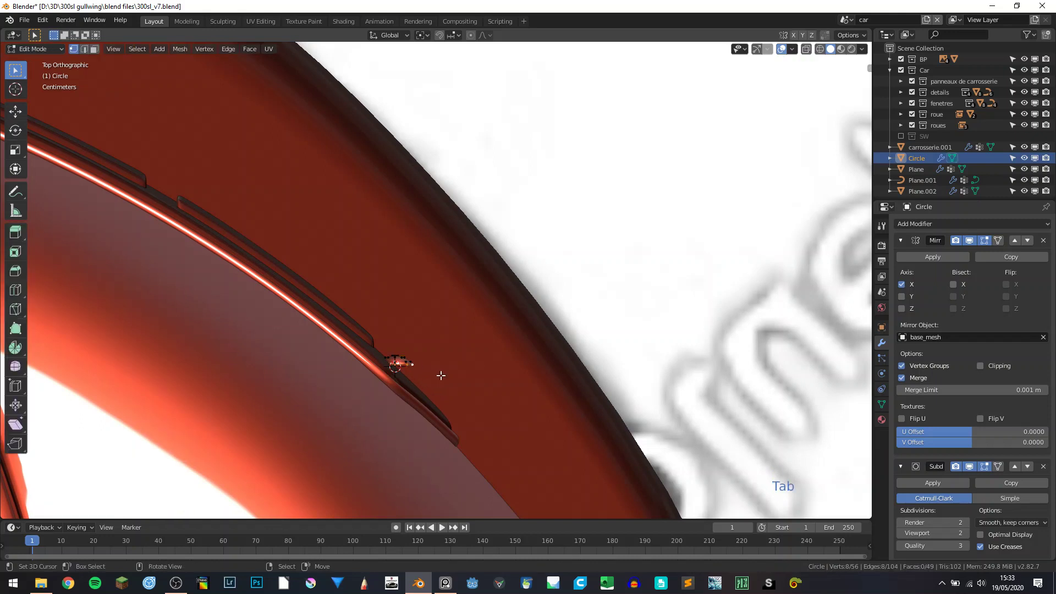
pyautogui.press('e')
pyautogui.rightClick(443, 388)
pyautogui.press('g')
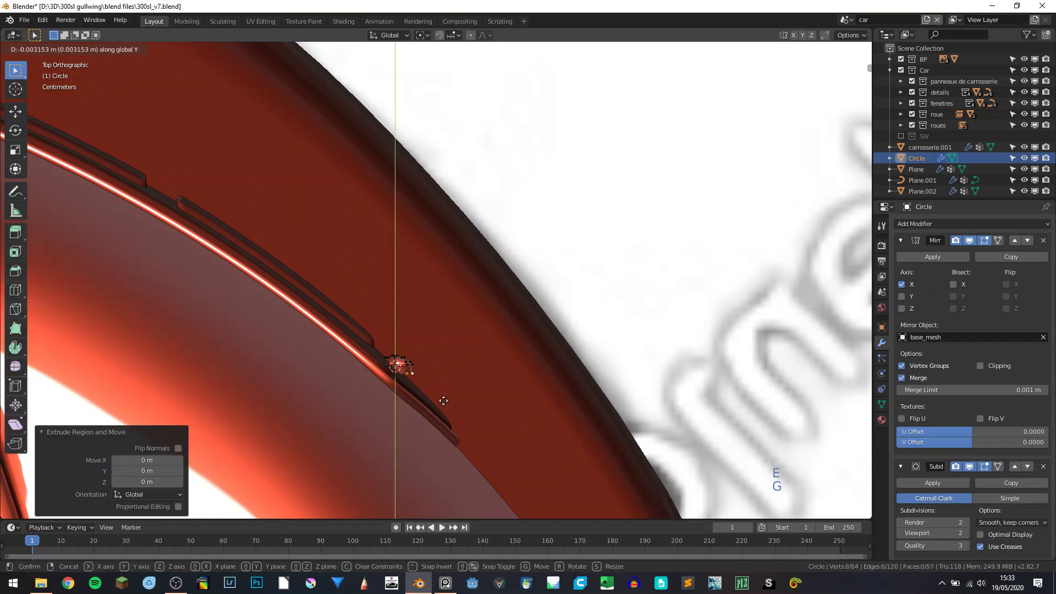
pyautogui.click(448, 415)
pyautogui.press('Tab')
# Step: Rotate the dome and its base about 41° around Z in the top view to follow the plate's curve
pyautogui.moveTo(448, 413)
pyautogui.mouseDown(button='middle')
pyautogui.moveTo(443, 389)
pyautogui.moveTo(454, 395)
pyautogui.mouseUp(button='middle')
pyautogui.press('KP_7')
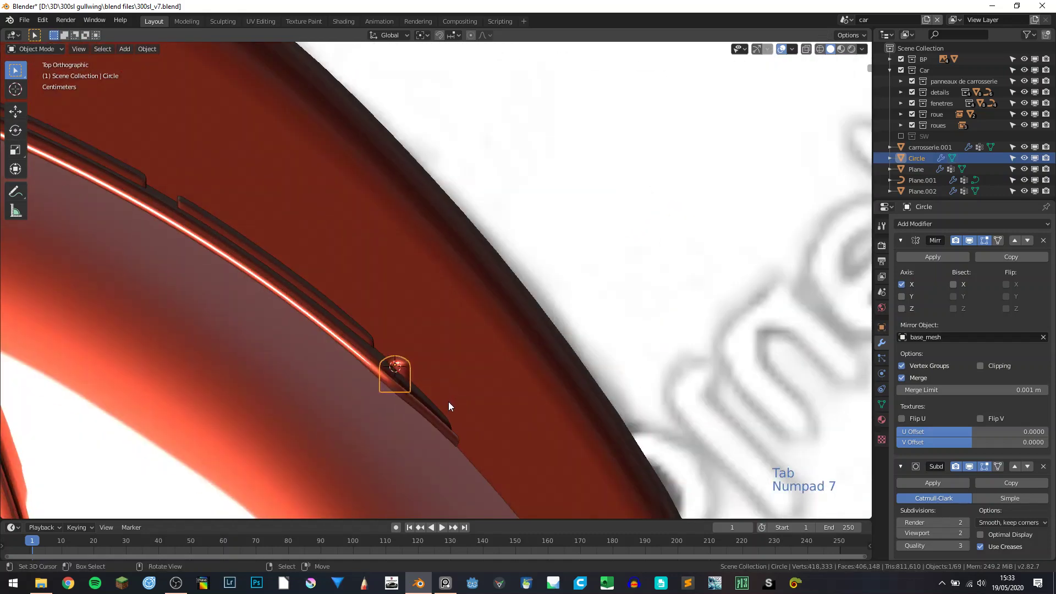
pyautogui.press('r')
pyautogui.press('shift')
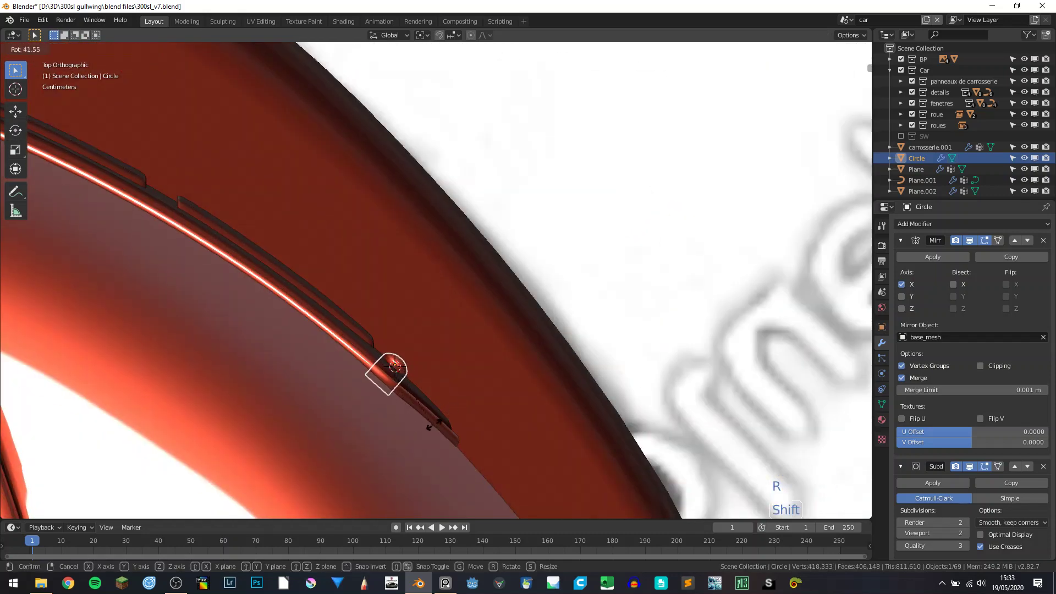
pyautogui.click(453, 413)
# Step: Fine-tune the dome's alignment with the plate by rotating it another 1.56° around Z
pyautogui.scroll(5, 437, 418)
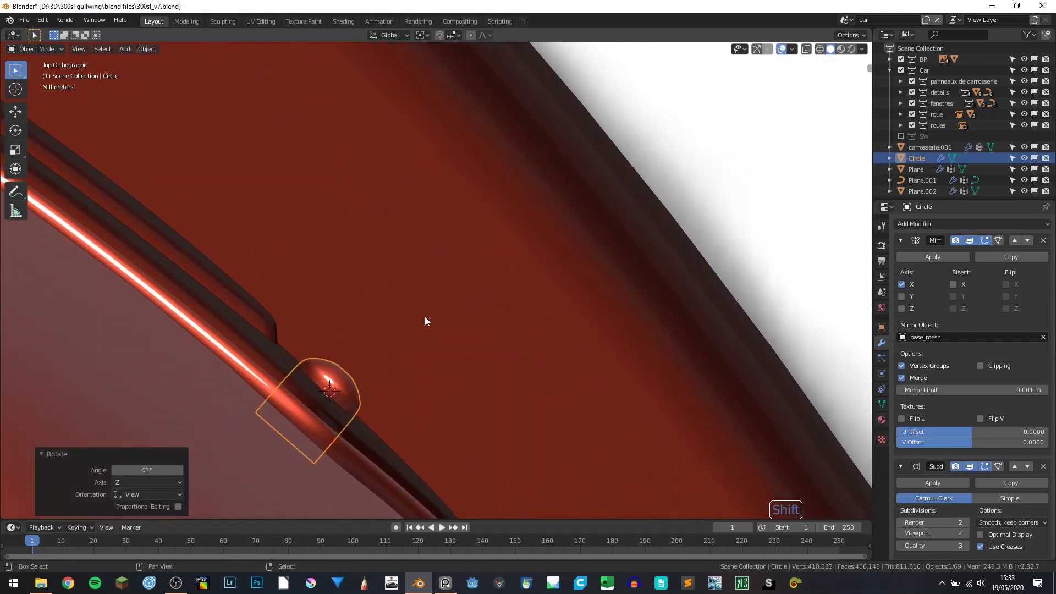
pyautogui.press('g')
pyautogui.rightClick(394, 385)
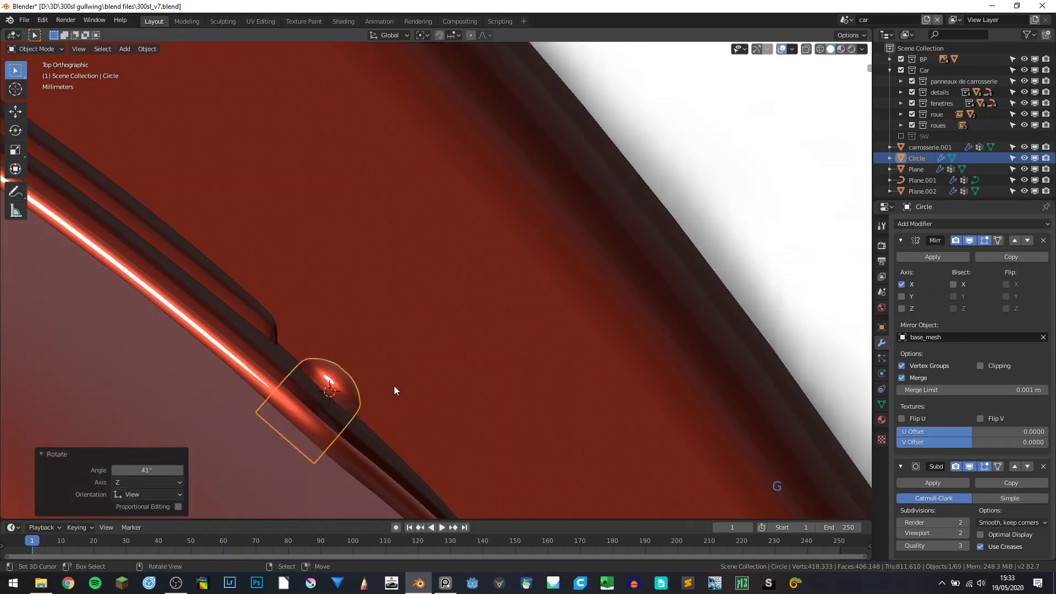
pyautogui.press('r')
pyautogui.click(384, 427)
pyautogui.moveTo(384, 428); pyautogui.dragTo(331, 372, button='middle')
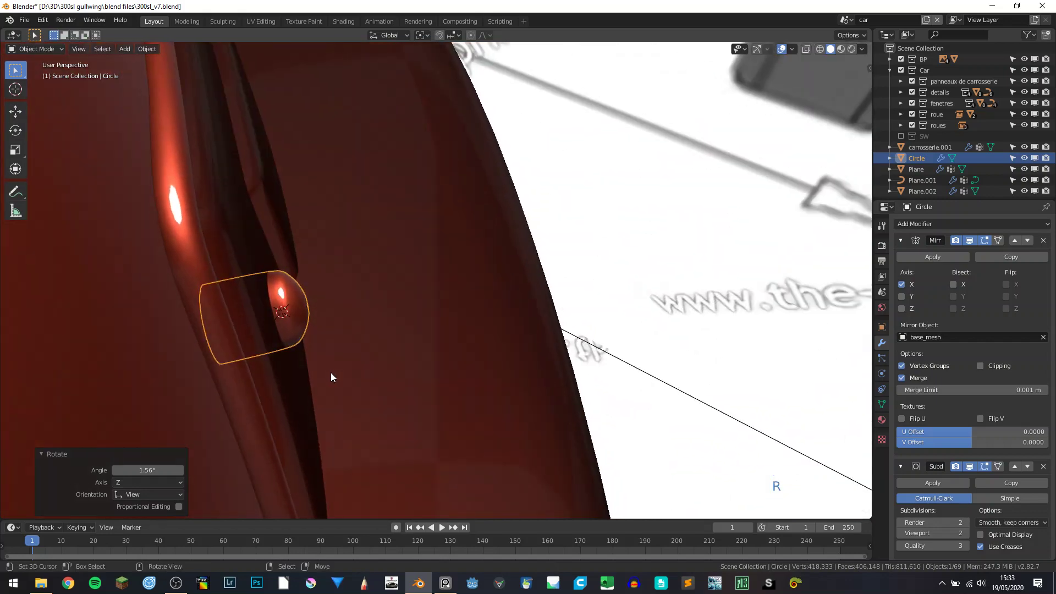
# Step: Examine the dome's placement on the rear light plate in the side, top and back views
pyautogui.press('KP_3')
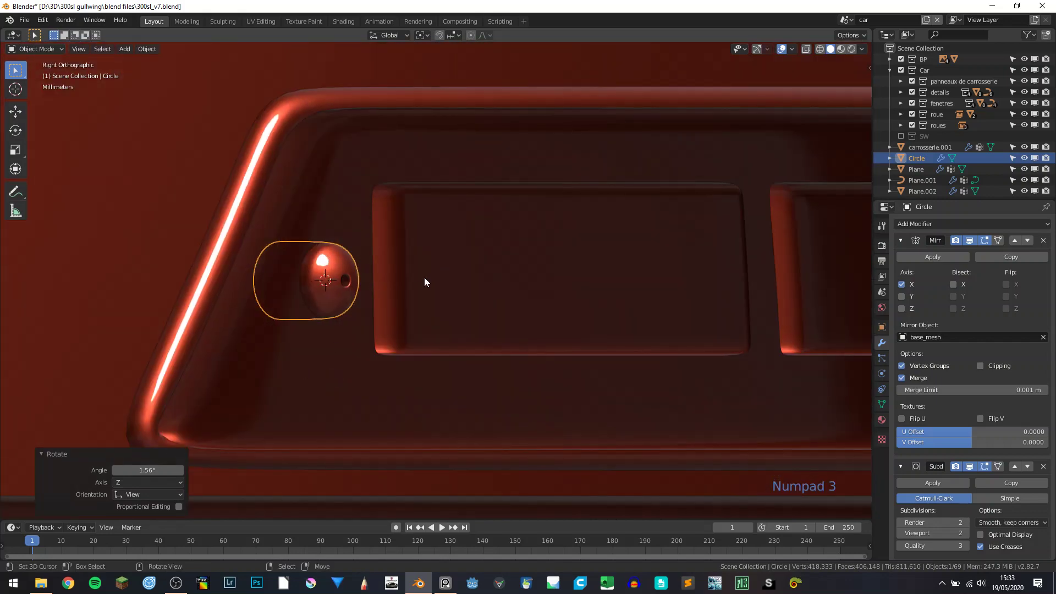
pyautogui.press('KP_7')
pyautogui.moveTo(461, 326); pyautogui.dragTo(484, 322, button='middle')
pyautogui.press('KP_7')
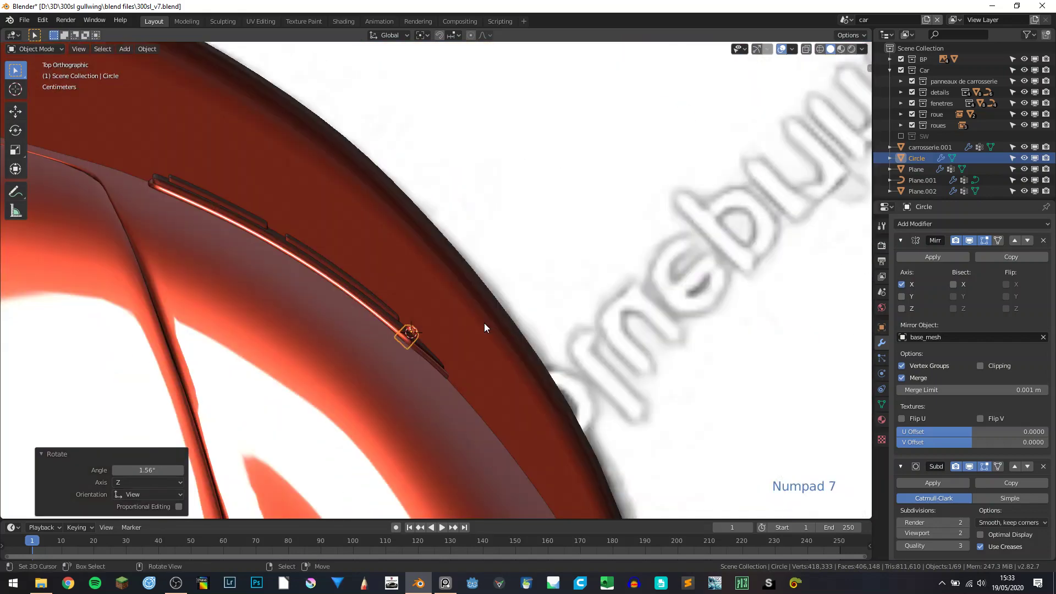
pyautogui.press('ctrl+KP_1')
pyautogui.keyDown('shift'); pyautogui.moveTo(587, 292); pyautogui.dragTo(454, 302, button='middle'); pyautogui.keyUp('shift')
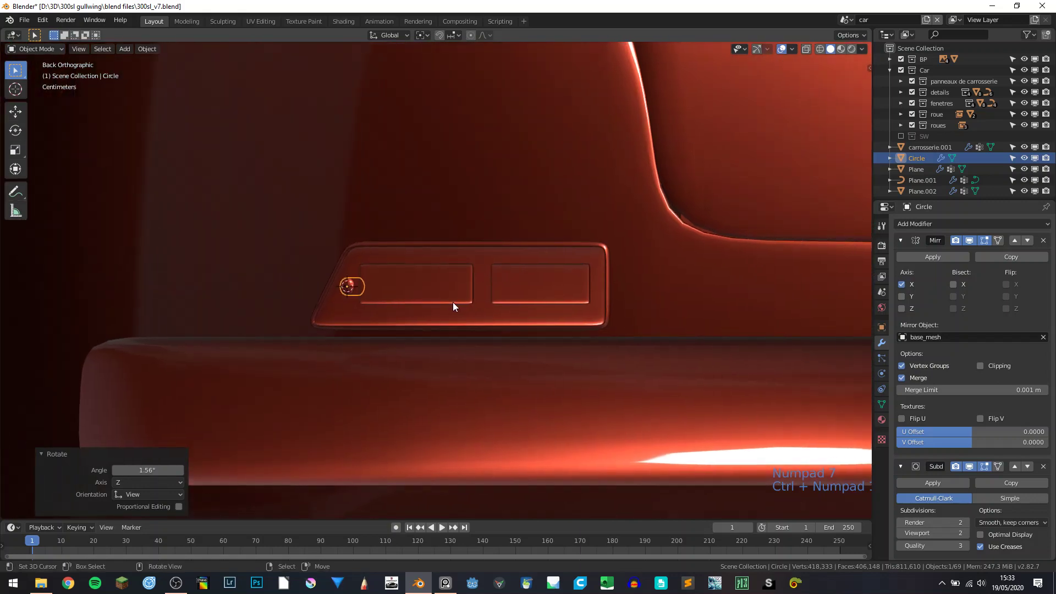
pyautogui.scroll(5, 405, 309)
pyautogui.press('Tab')
pyautogui.press('Tab')
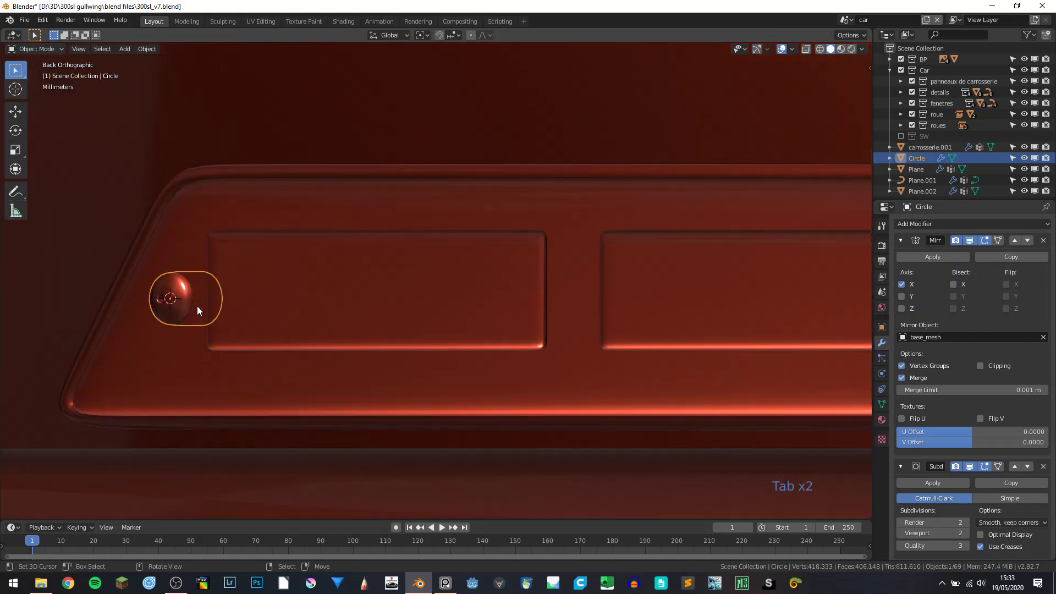
# Step: Duplicate the dome in place, clear the copy's rotation and rotate it 90° around X to face straight back
pyautogui.hotkey('shift', 'd')
pyautogui.rightClick(236, 300)
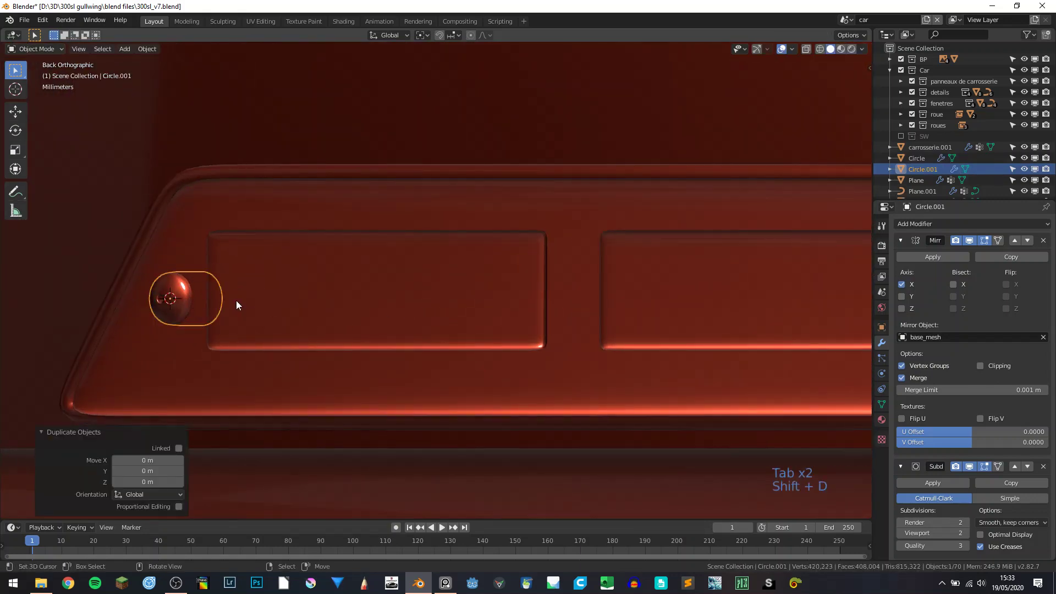
pyautogui.hotkey('alt', 'r')
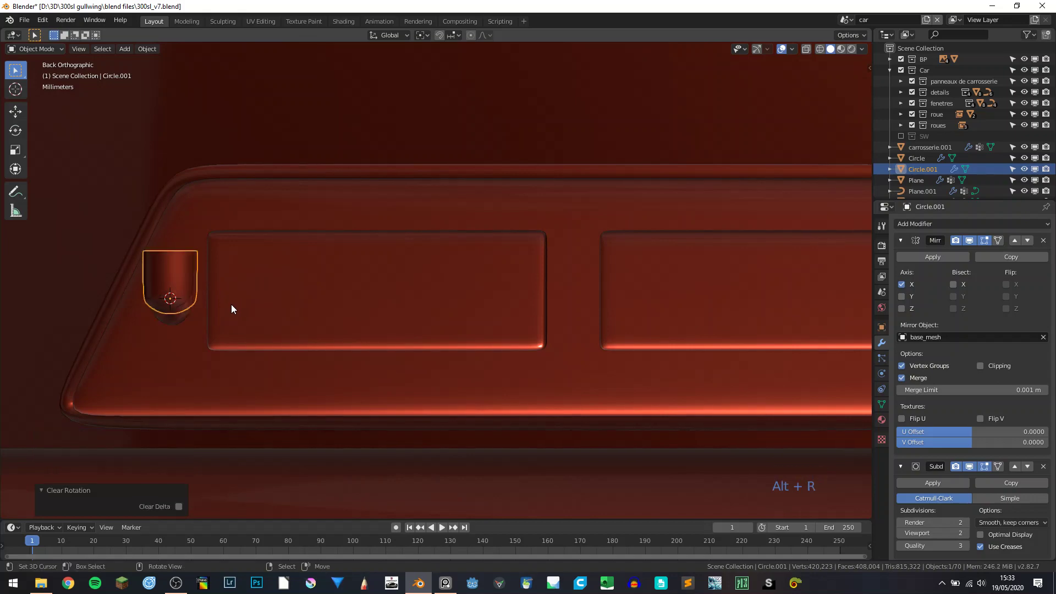
pyautogui.write('rx90')
pyautogui.press('Return')
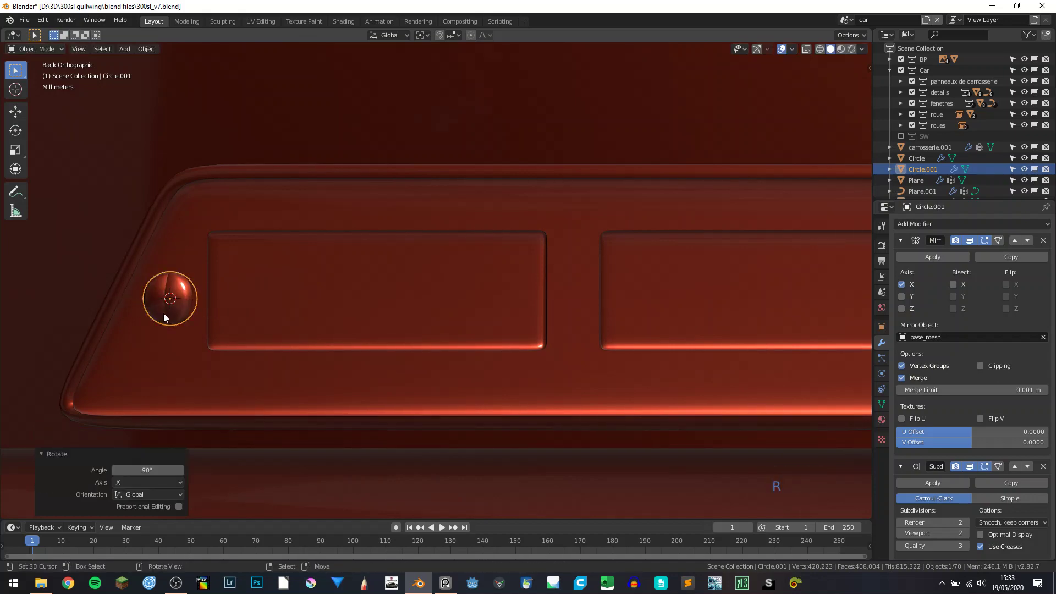
pyautogui.moveTo(163, 312); pyautogui.dragTo(256, 265, button='middle')
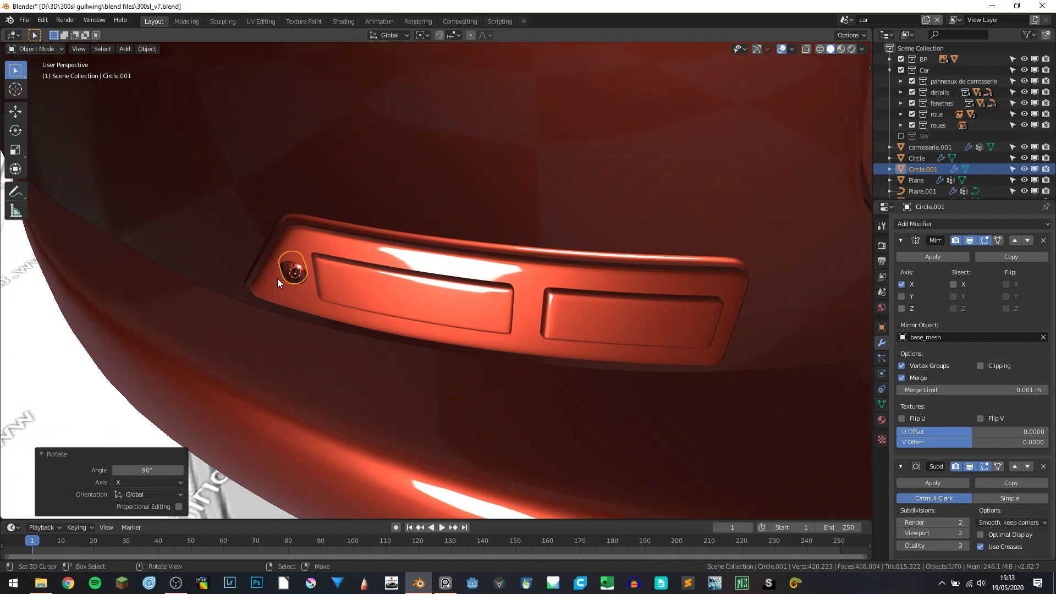
pyautogui.press('KP_3')
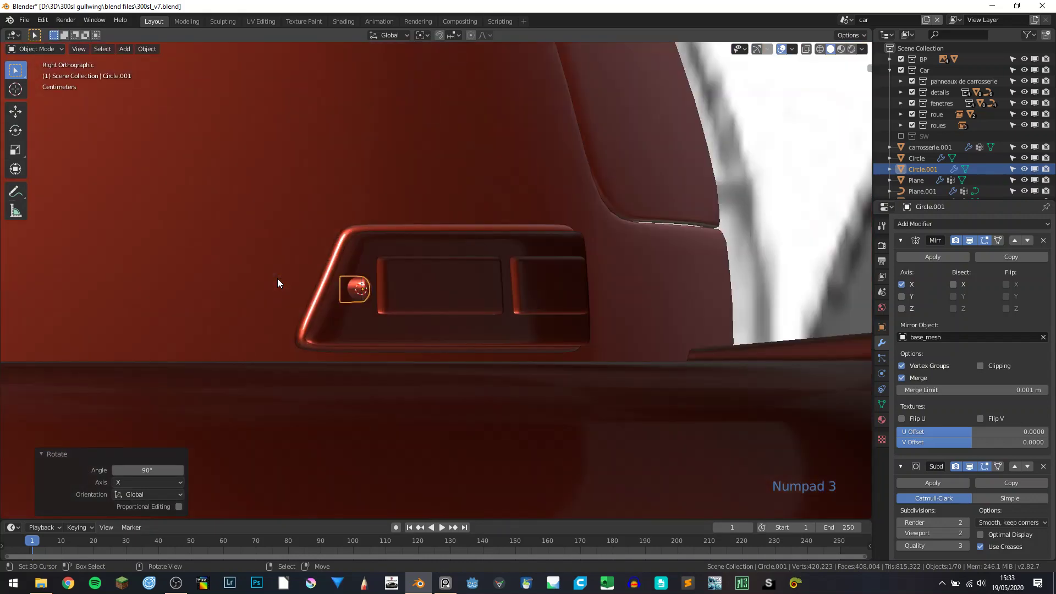
pyautogui.press('ctrl+KP_3')
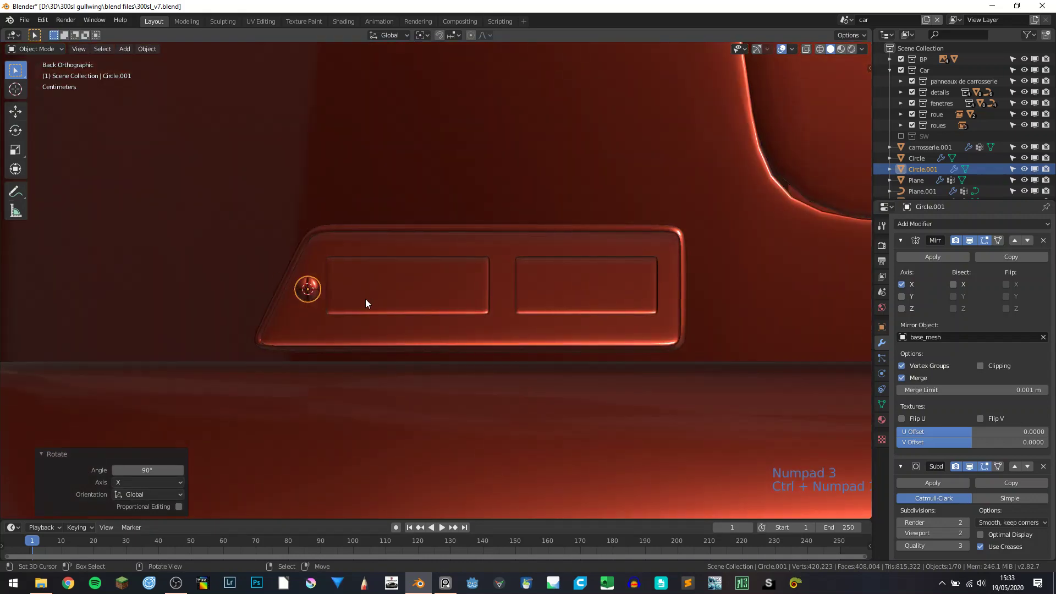
# Step: Move the duplicated dome about 0.09 m along Y, shift it along X between the two light panels, and scale it to 0.759
pyautogui.press('g')
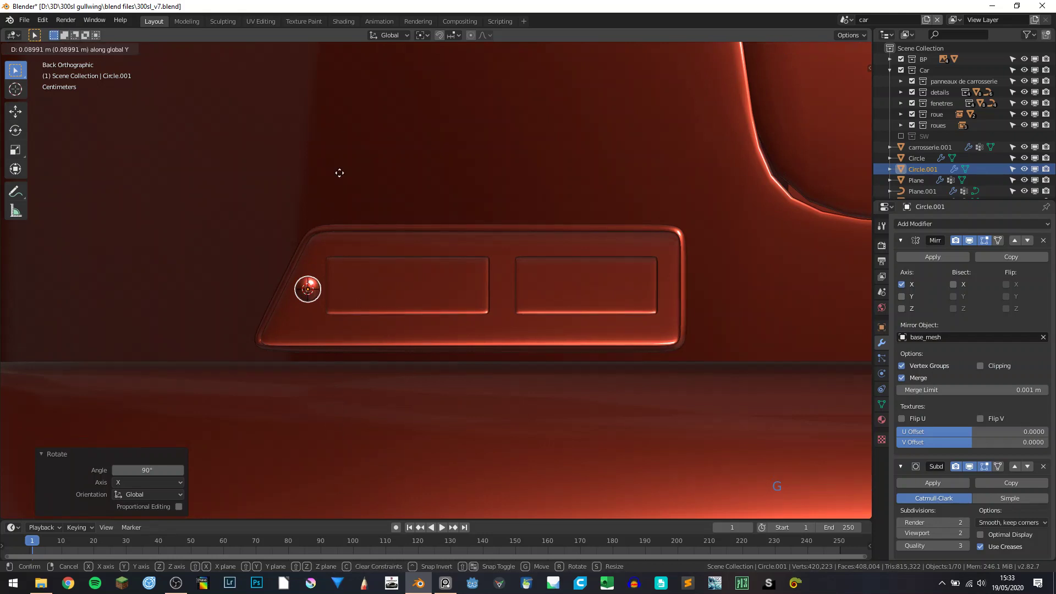
pyautogui.click(334, 214)
pyautogui.press('g')
pyautogui.press('x')
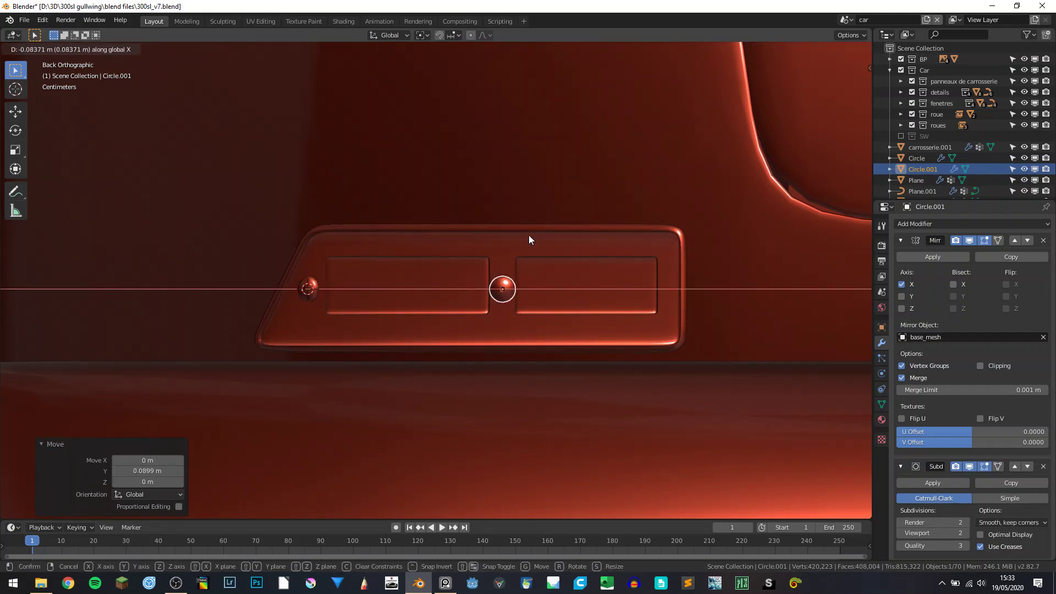
pyautogui.click(529, 239)
pyautogui.keyDown('shift'); pyautogui.moveTo(553, 295); pyautogui.dragTo(408, 311, button='middle'); pyautogui.keyUp('shift')
pyautogui.press('s')
pyautogui.click(399, 311)
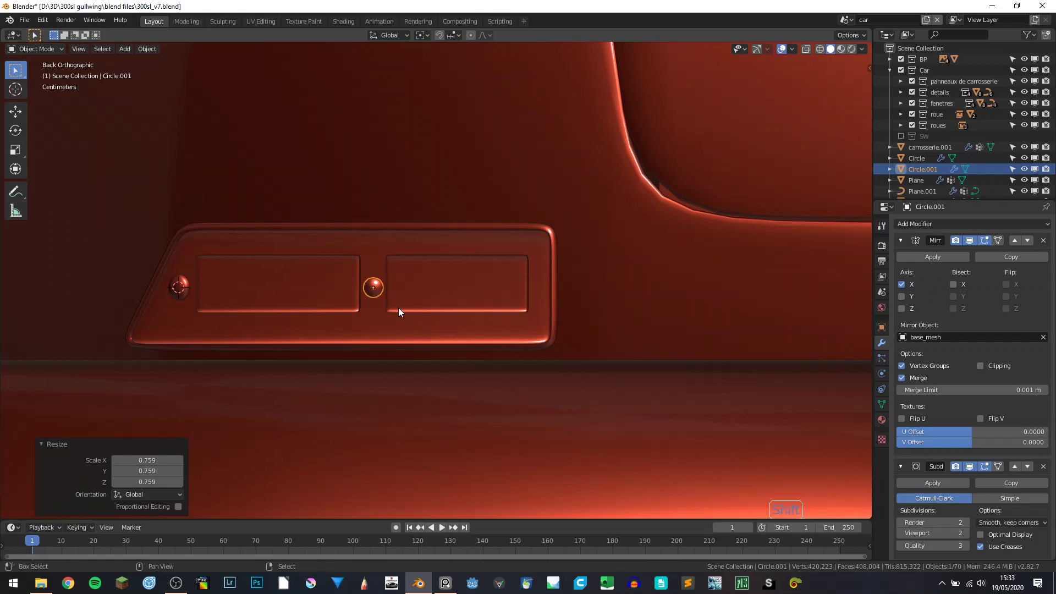
# Step: Duplicate the middle dome about -0.0714 m along X to the plate's inner end and move the copy about 0.0382 m along Y
pyautogui.hotkey('shift', 'd')
pyautogui.press('x')
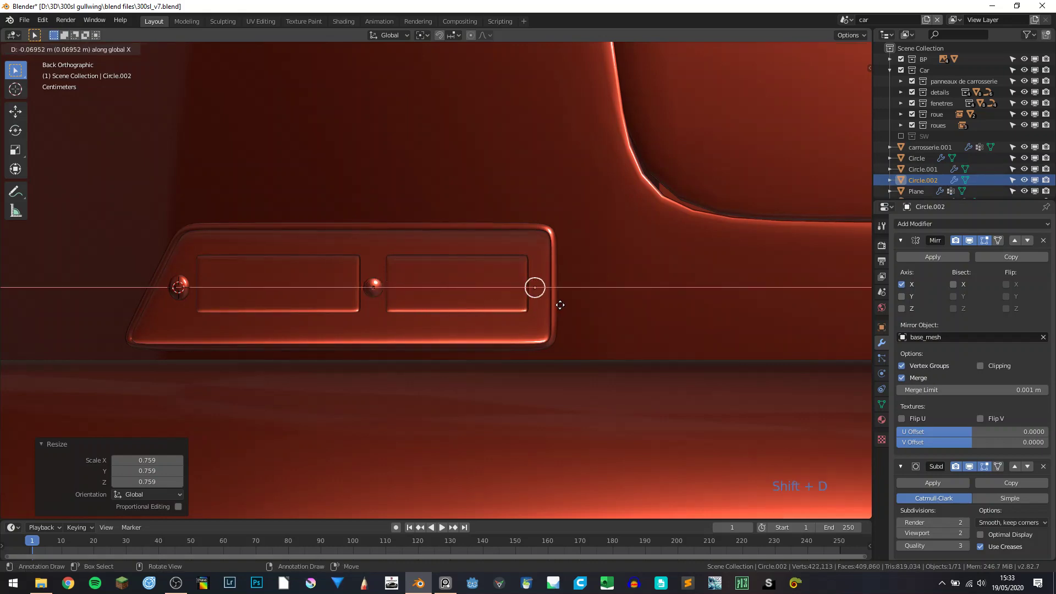
pyautogui.click(565, 305)
pyautogui.moveTo(564, 305); pyautogui.dragTo(519, 295, button='middle')
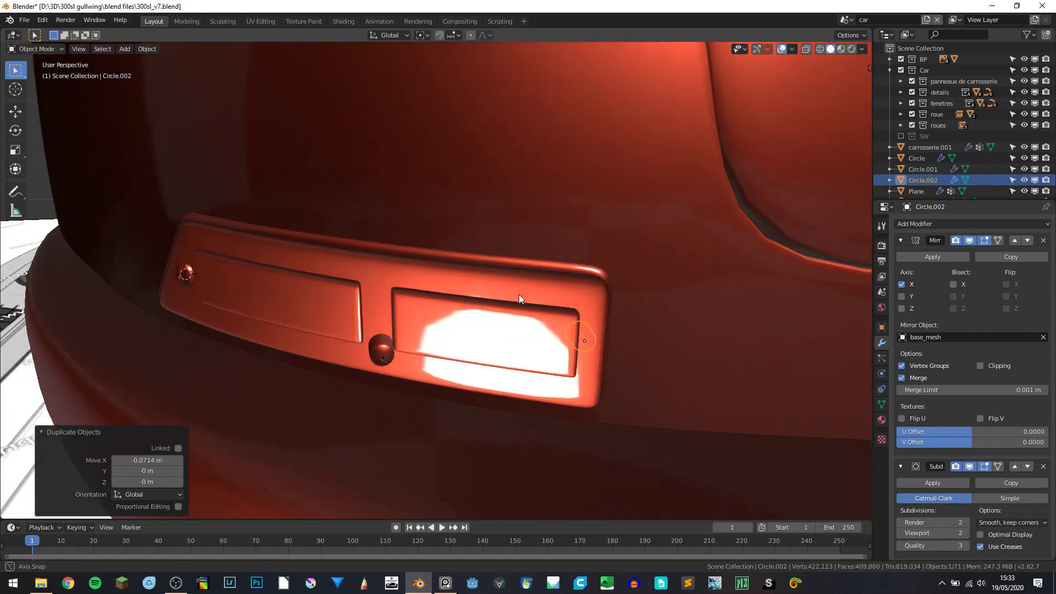
pyautogui.press('g')
pyautogui.press('y')
pyautogui.click(542, 344)
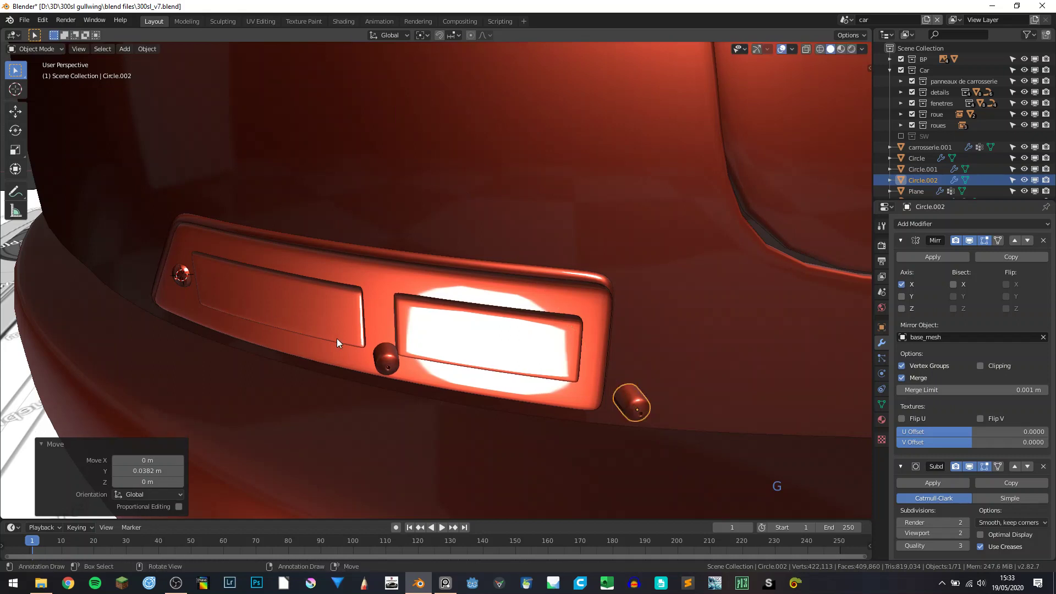
# Step: Join the three domes into one object, with the original outer dome as the active one
pyautogui.click(385, 361)
pyautogui.keyDown('shift'); pyautogui.click(626, 393); pyautogui.keyUp('shift')
pyautogui.keyDown('shift'); pyautogui.click(374, 363); pyautogui.keyUp('shift')
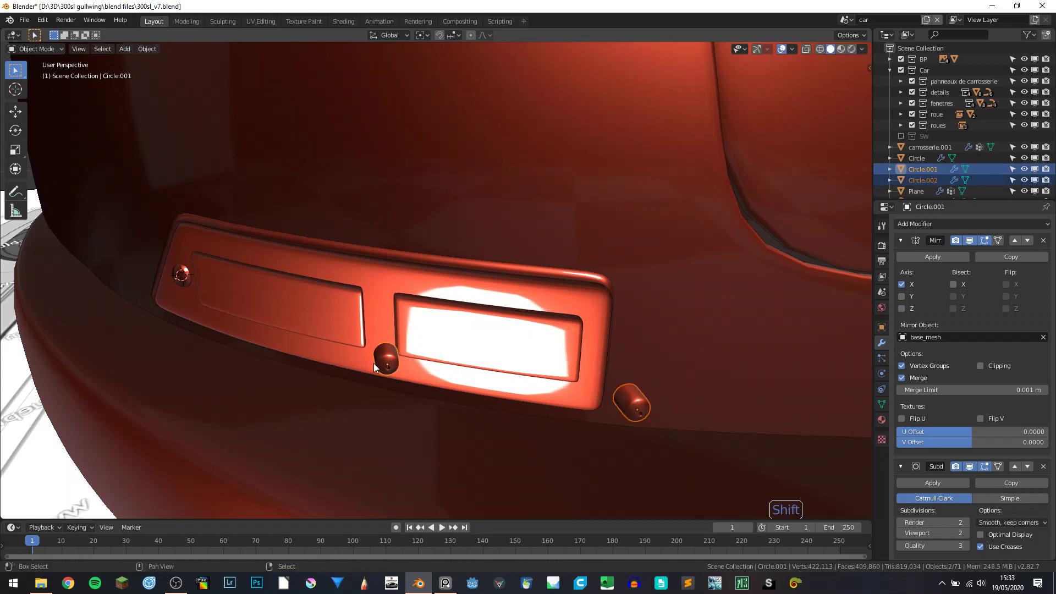
pyautogui.keyDown('shift'); pyautogui.click(181, 281); pyautogui.keyUp('shift')
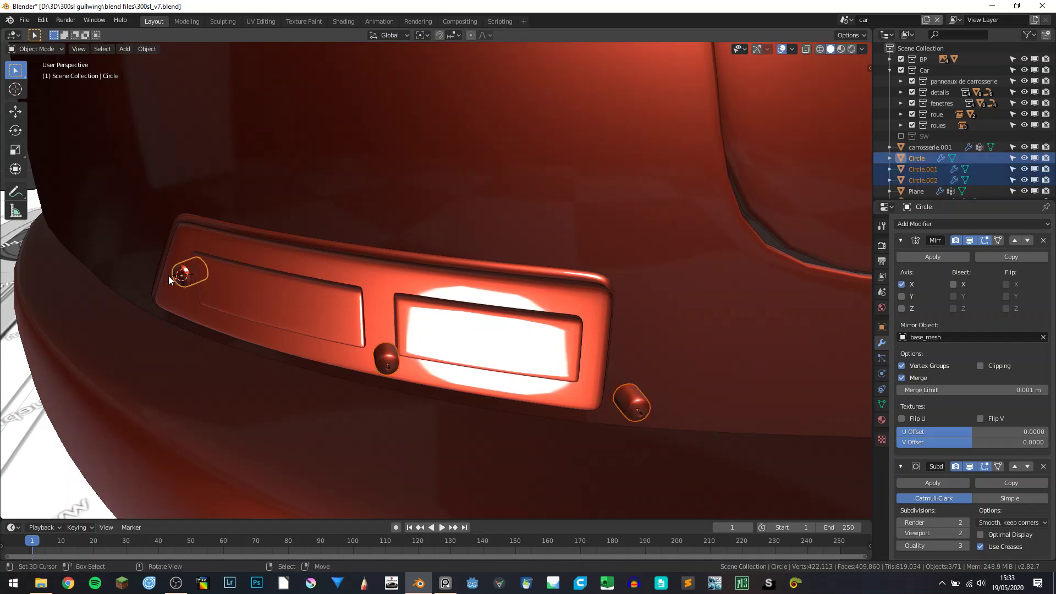
pyautogui.hotkey('ctrl', 'j')
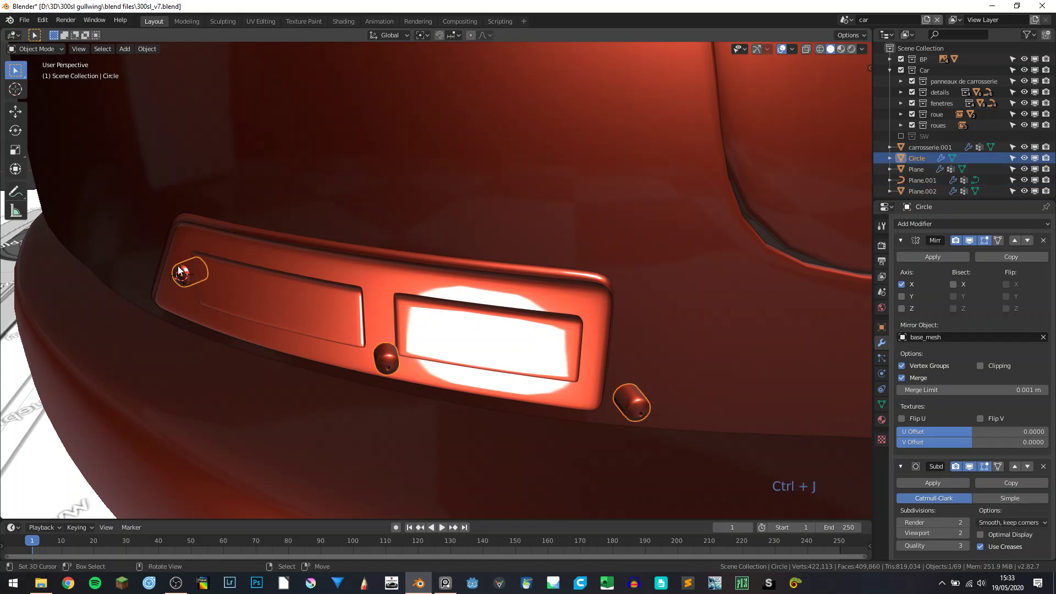
# Step: In the top view, move only the middle dome's mesh about -0.0281 m along Y onto the plate
pyautogui.moveTo(169, 276); pyautogui.dragTo(269, 335, button='middle')
pyautogui.press('KP_7')
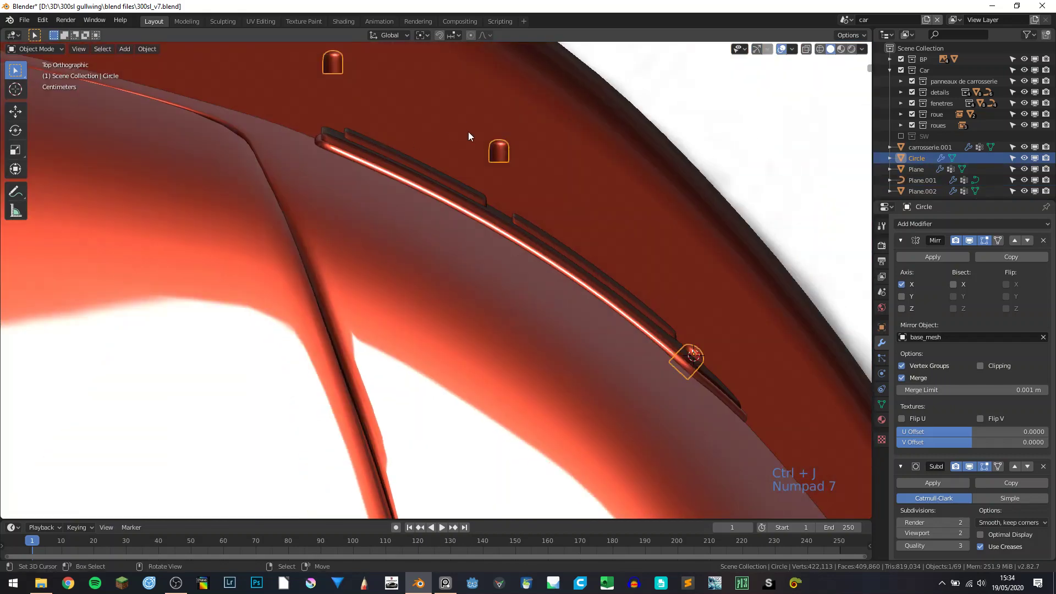
pyautogui.click(507, 156)
pyautogui.click(505, 153)
pyautogui.press('Tab')
pyautogui.press('a')
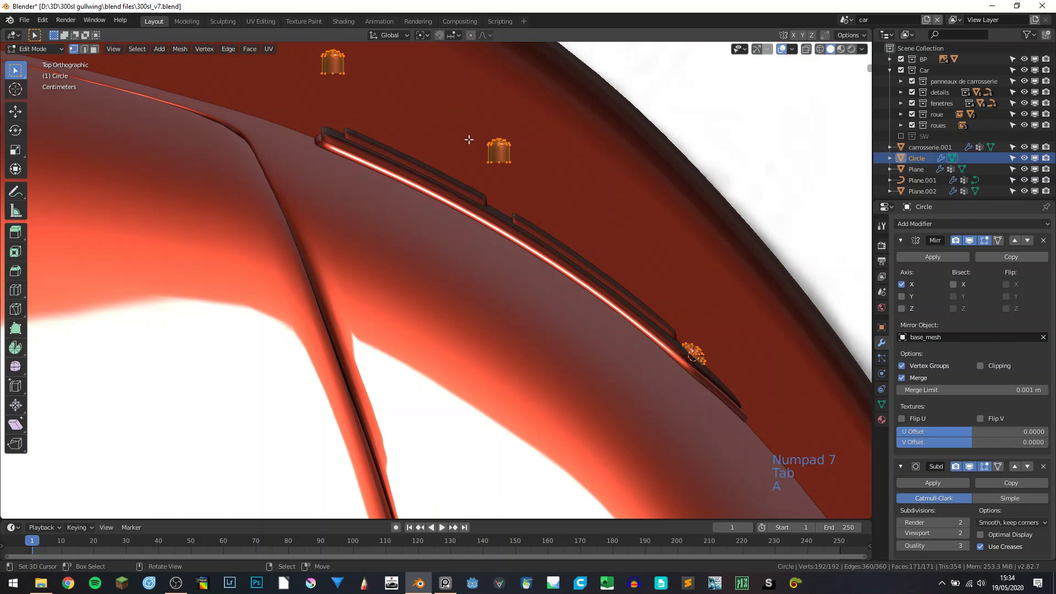
pyautogui.press('a')
pyautogui.press('a')
pyautogui.press('a')
pyautogui.press('l')
pyautogui.scroll(3, 514, 158)
pyautogui.keyDown('shift'); pyautogui.moveTo(514, 158); pyautogui.dragTo(430, 354, button='middle'); pyautogui.keyUp('shift')
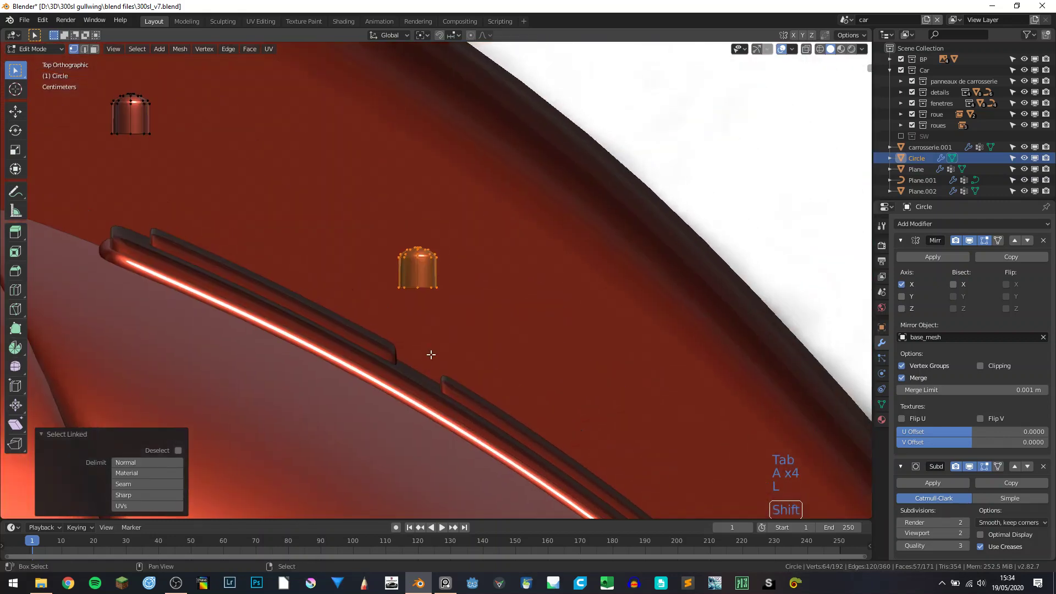
pyautogui.press('g')
pyautogui.press('y')
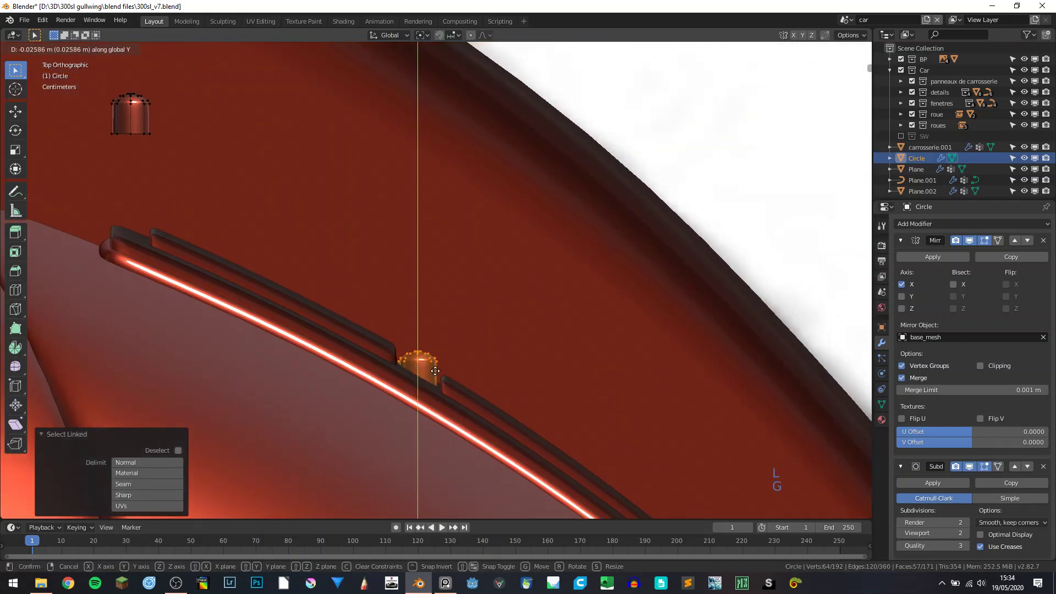
pyautogui.click(488, 380)
# Step: Rotate the middle dome about 29.6° around Z to follow the plate and nudge it about -0.0008 m in X and 0.0002 m in Y
pyautogui.press('r')
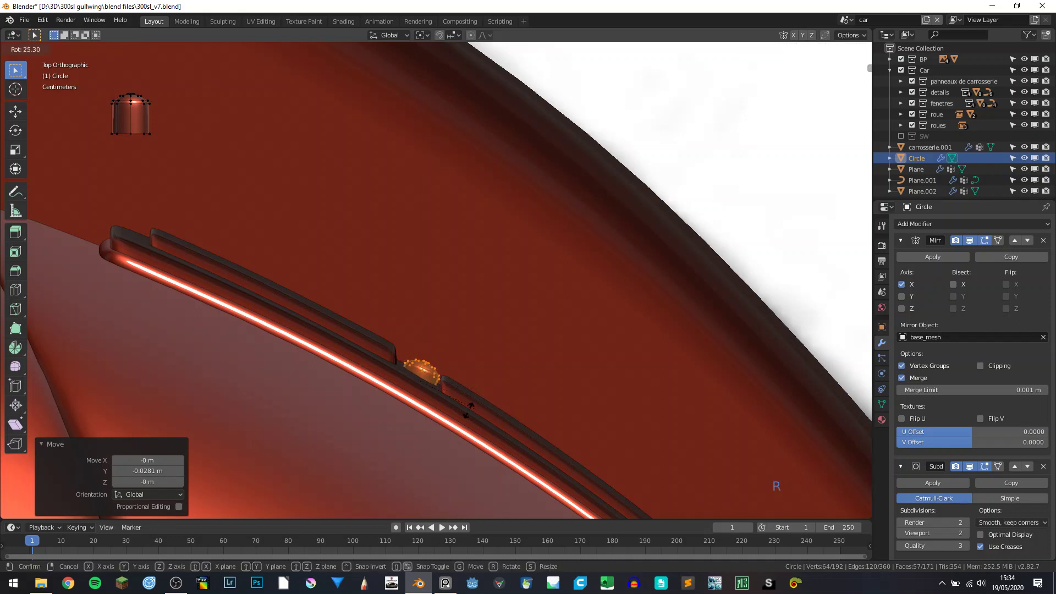
pyautogui.click(464, 408)
pyautogui.press('g')
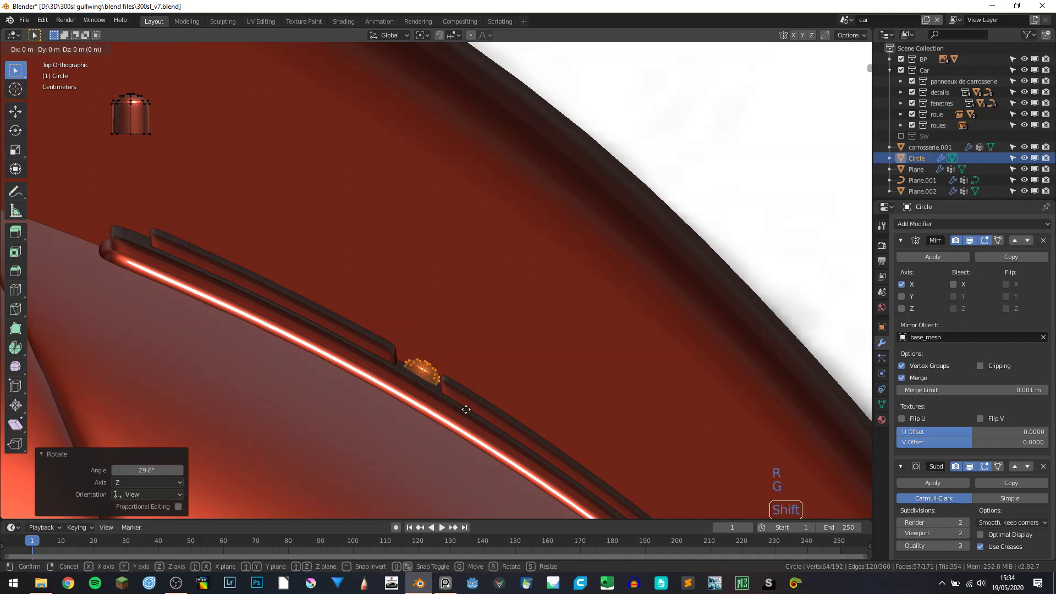
pyautogui.rightClick(435, 402)
# Step: Rotate the inner-end dome's mesh about 24.2° around Z and move it about -0.0328 m along Y onto the plate
pyautogui.press('a')
pyautogui.press('a')
pyautogui.press('a')
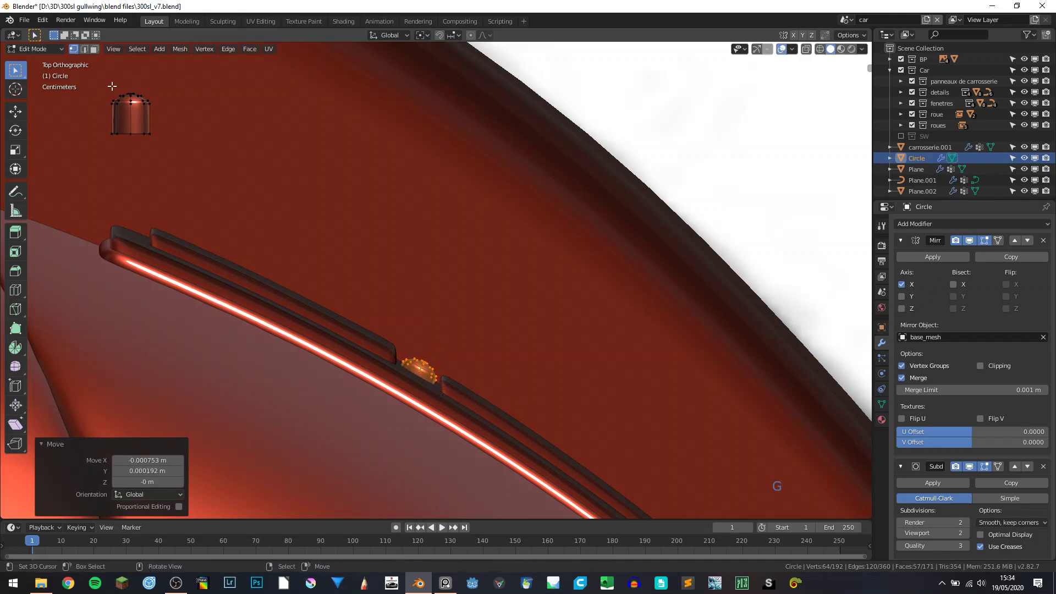
pyautogui.press('l')
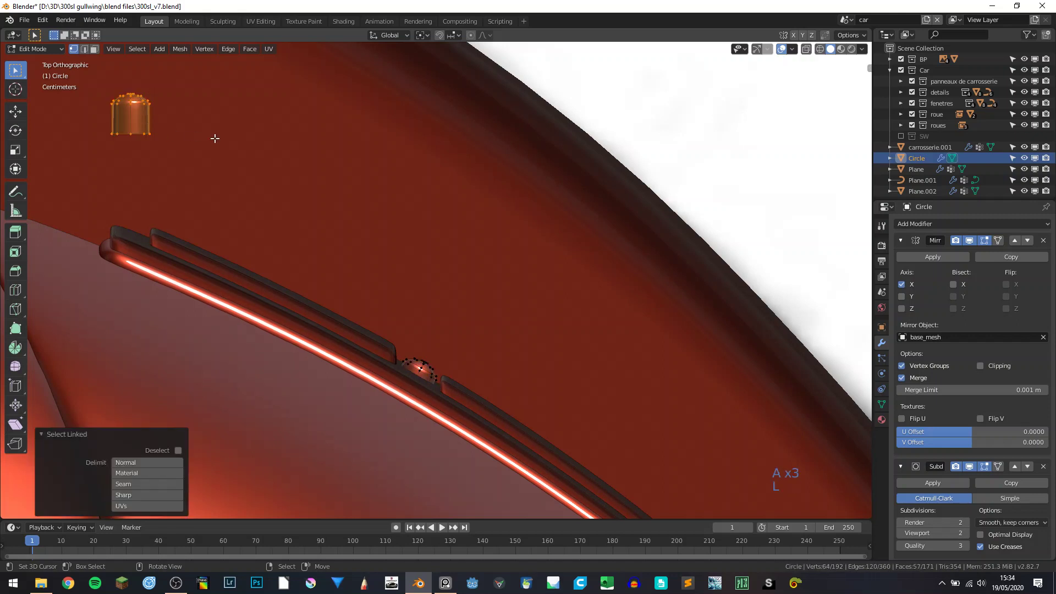
pyautogui.press('r')
pyautogui.click(209, 174)
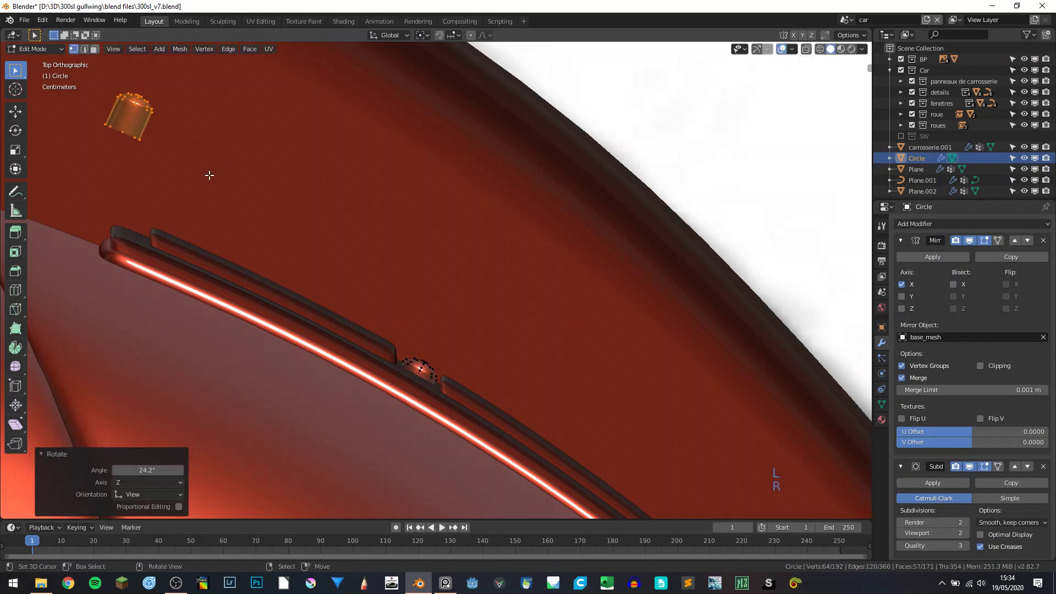
pyautogui.press('g')
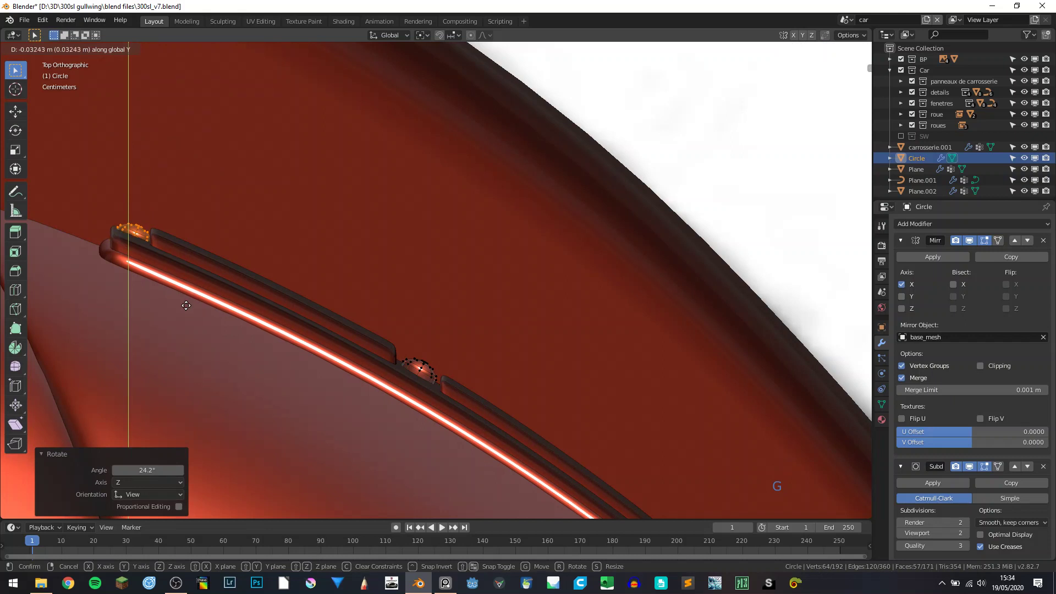
pyautogui.click(186, 307)
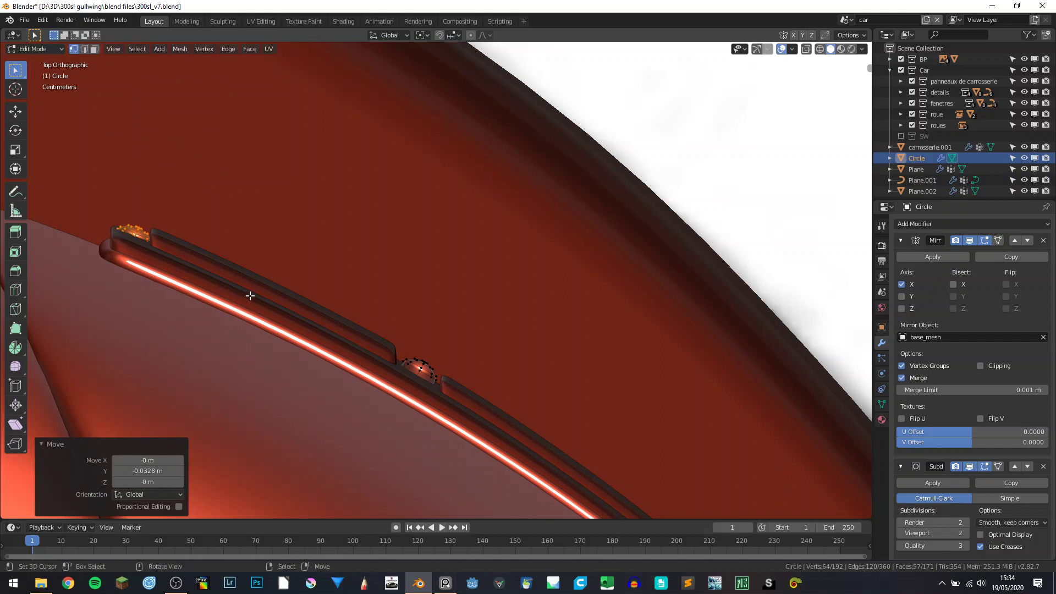
# Step: Fine-tune the inner-end dome by rotating it about -2.82° and shifting it slightly outward from the plate, and return to Object Mode
pyautogui.press('r')
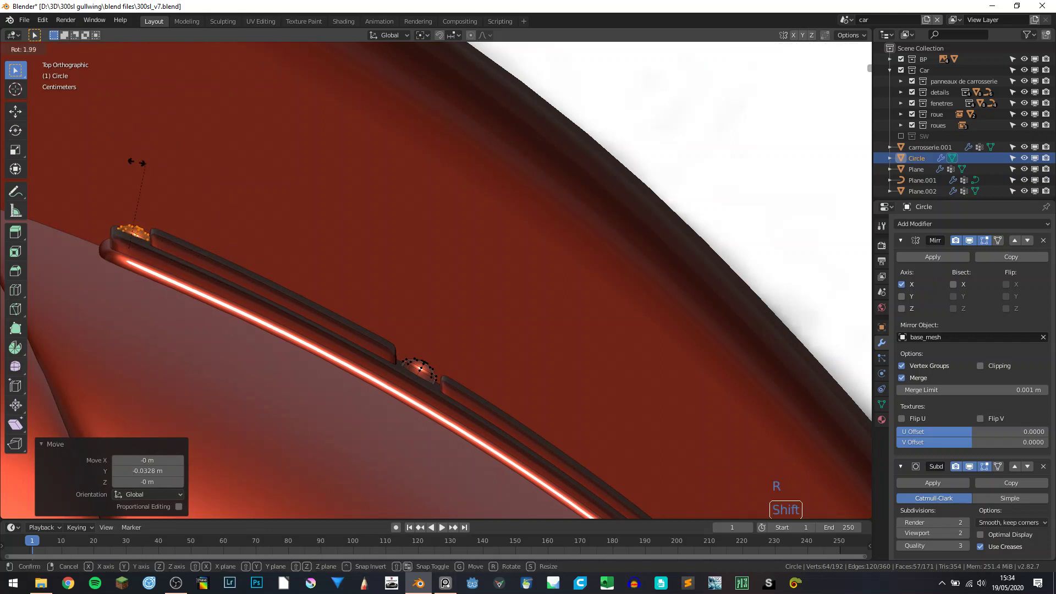
pyautogui.click(82, 292)
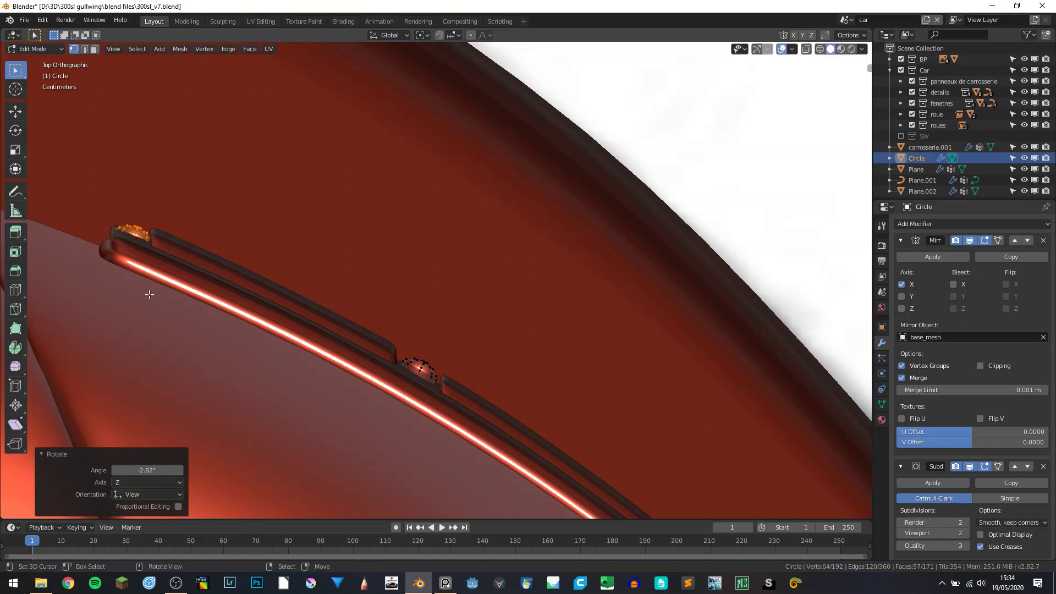
pyautogui.press('g')
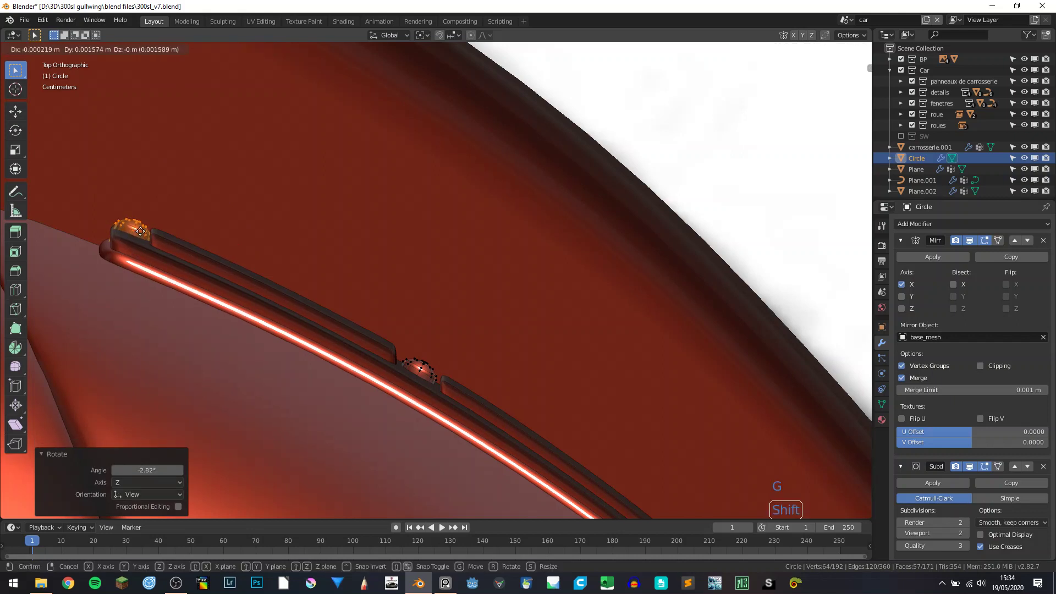
pyautogui.click(138, 227)
pyautogui.press('Tab')
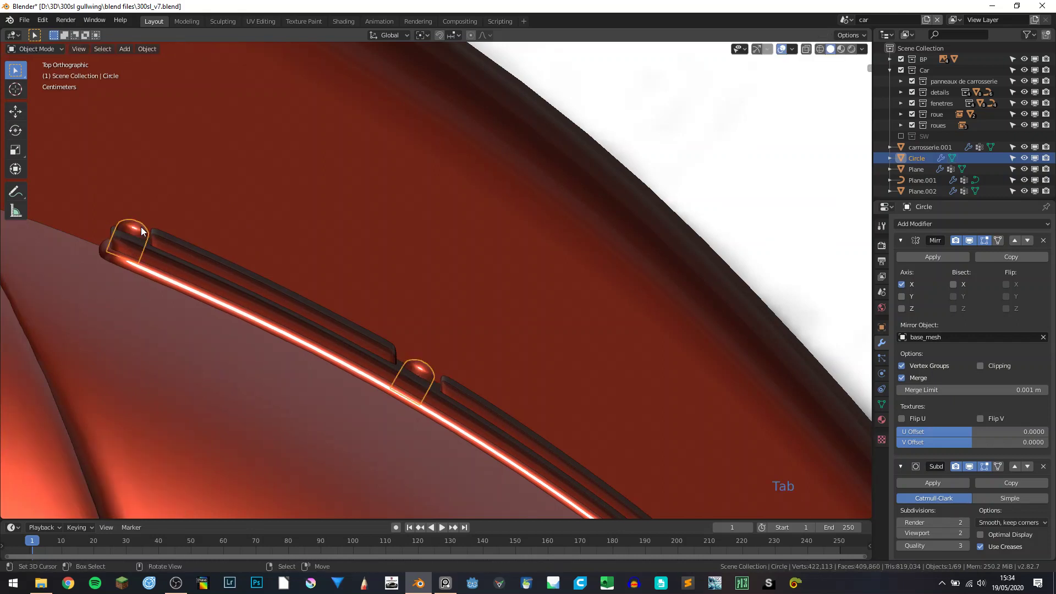
# Step: Hide the viewport overlays to show the clean car model and save the file
pyautogui.moveTo(330, 231); pyautogui.dragTo(804, 34, button='middle')
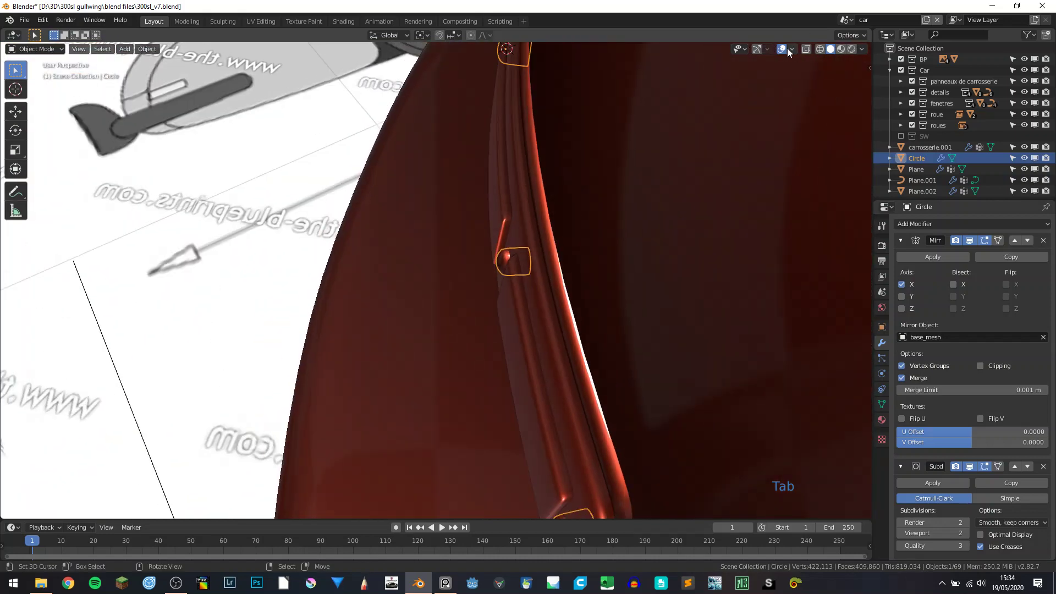
pyautogui.click(787, 48)
pyautogui.moveTo(701, 266); pyautogui.dragTo(474, 273, button='middle')
pyautogui.scroll(-8, 625, 289)
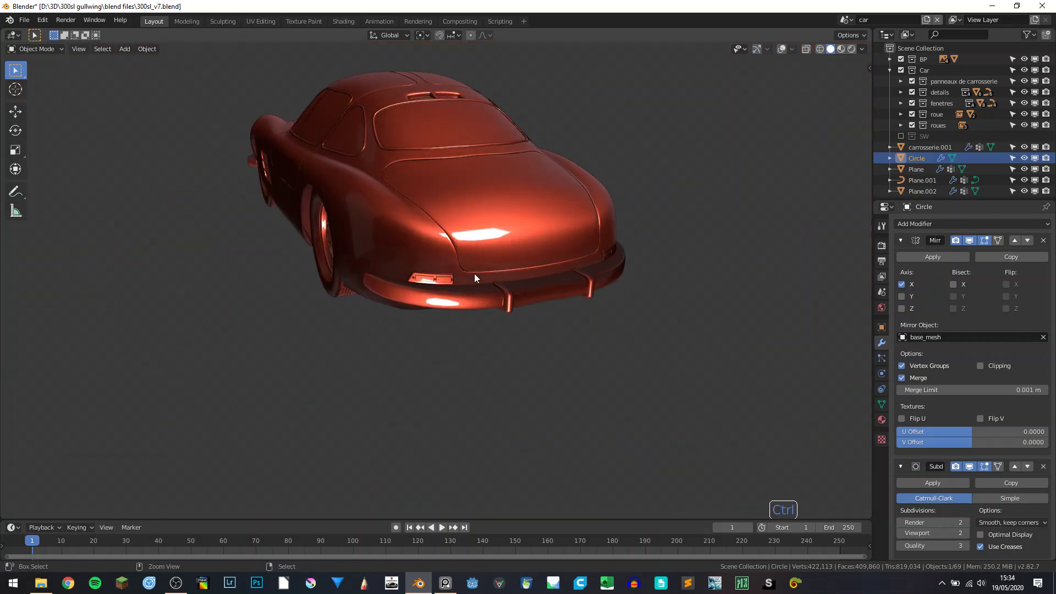
pyautogui.hotkey('ctrl', 's')
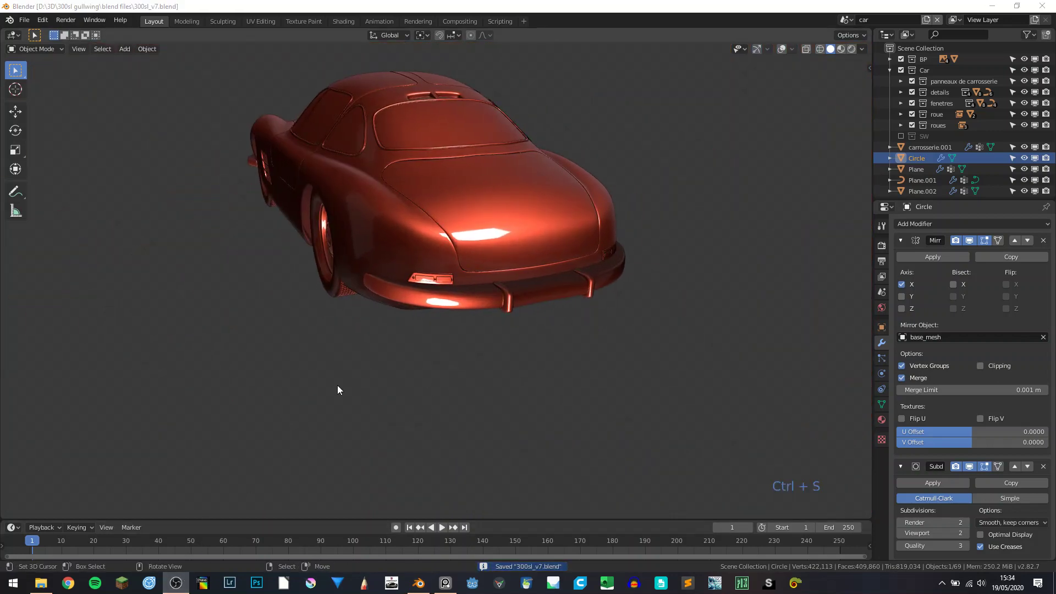
pyautogui.moveTo(420, 244); pyautogui.dragTo(397, 238, button='middle')
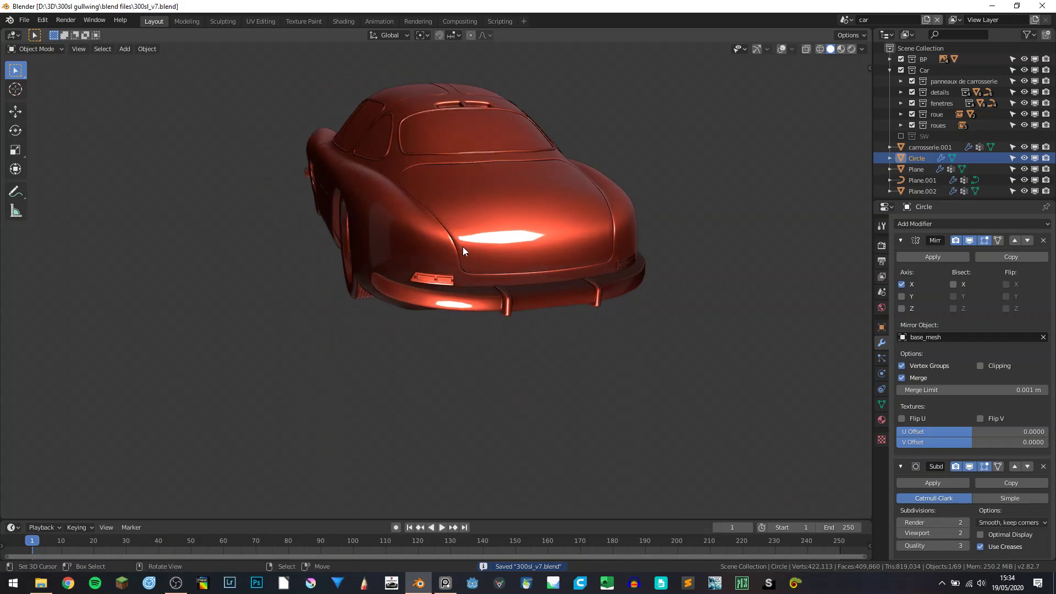
pyautogui.scroll(6, 430, 286)
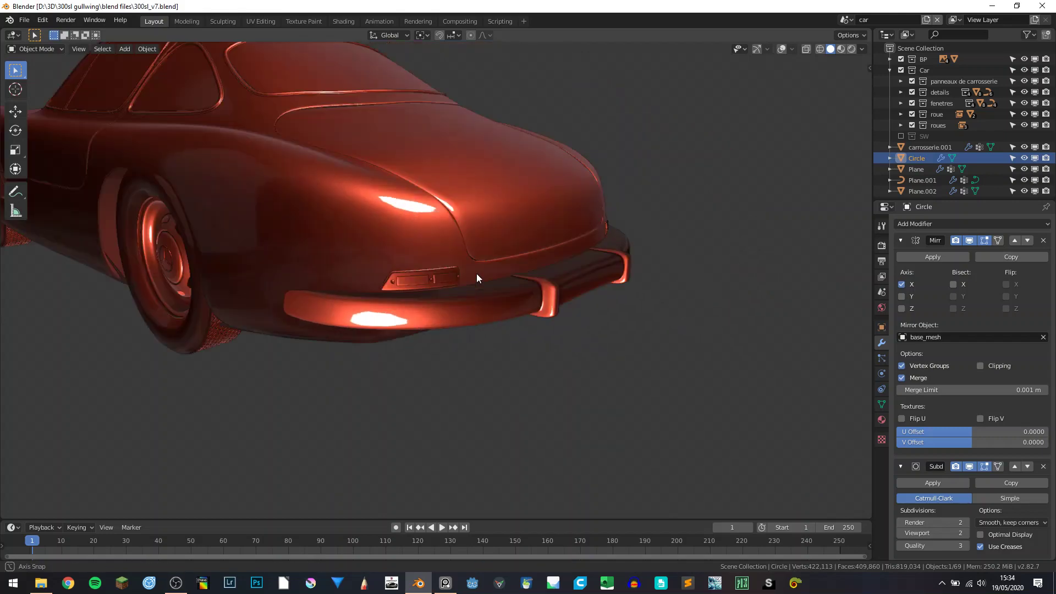
pyautogui.moveTo(418, 276); pyautogui.dragTo(390, 311, button='middle')
pyautogui.scroll(-5, 458, 313)
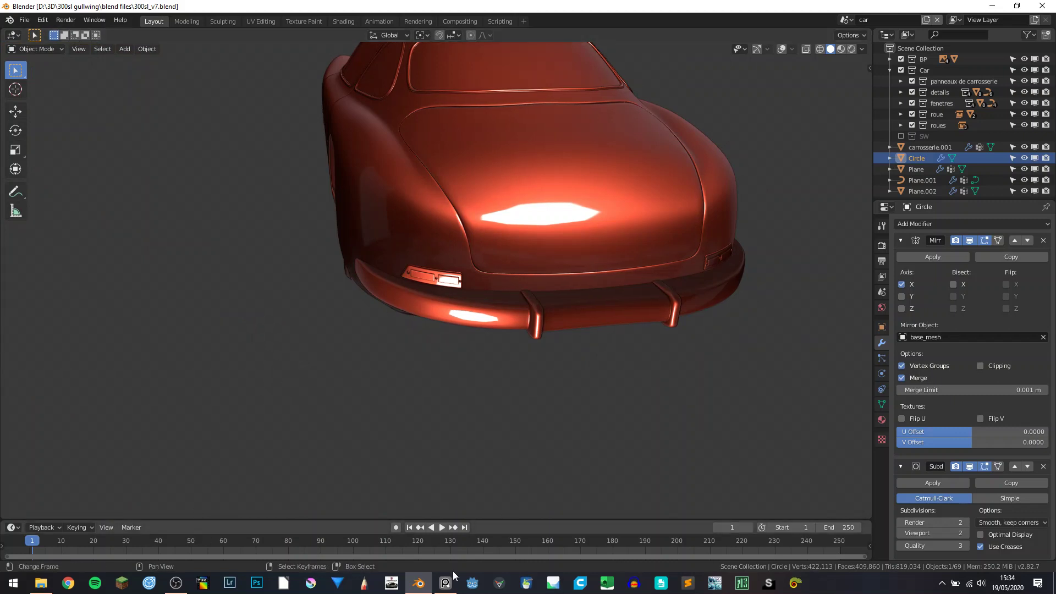